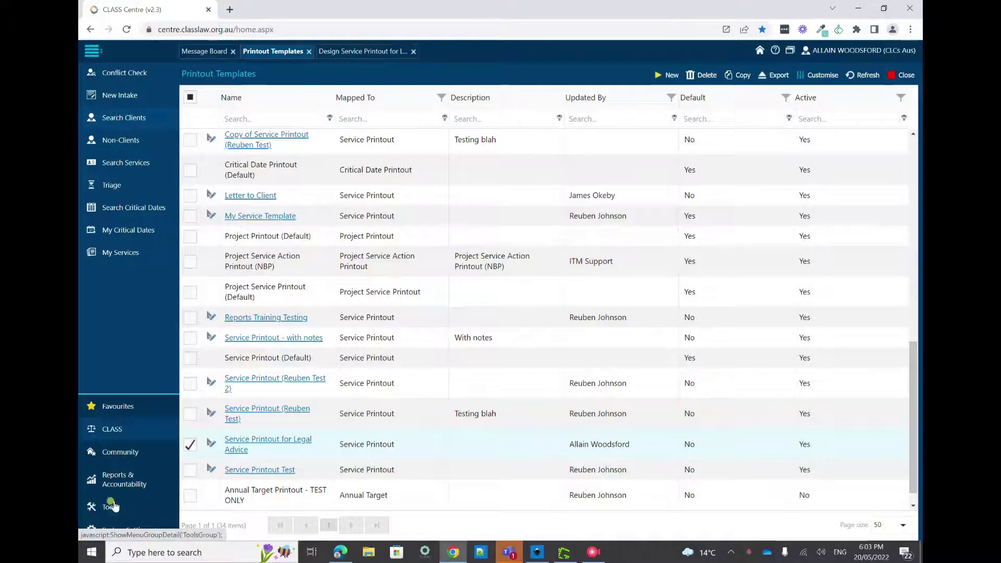
Step: Open the Service Printout for Legal Advice template in the designer and review its layout down to the Additional Parties section
{"action": "left_click", "coordinate": [110, 507]}
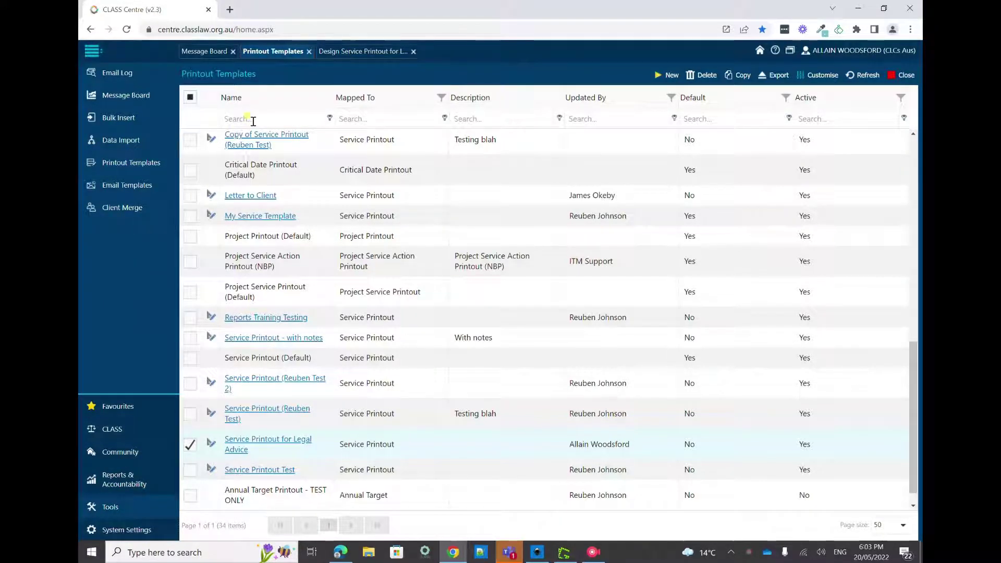
{"action": "left_click", "coordinate": [212, 445]}
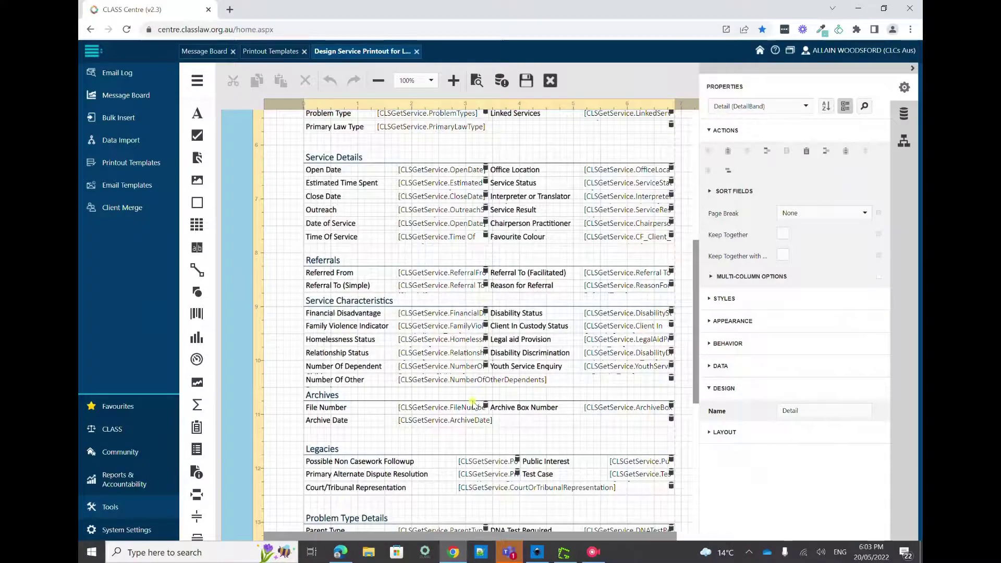
{"action": "scroll", "coordinate": [473, 402], "scroll_direction": "up", "scroll_amount": 7}
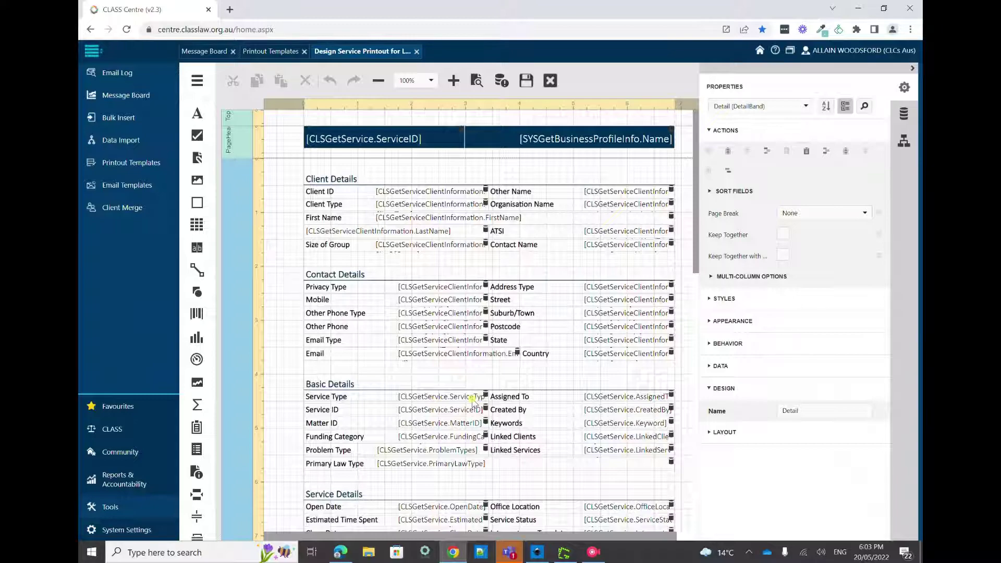
{"action": "scroll", "coordinate": [473, 402], "scroll_direction": "down", "scroll_amount": 8}
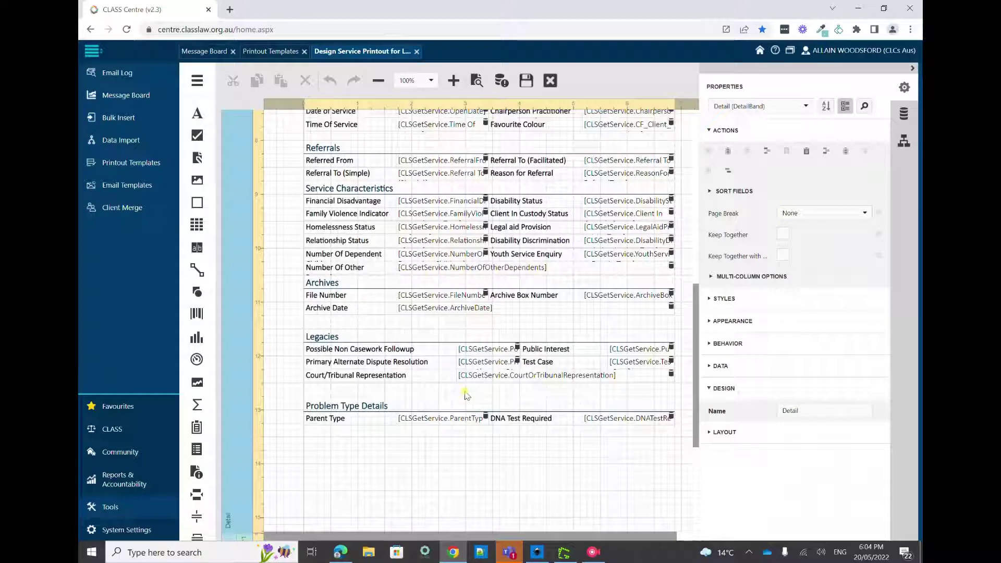
{"action": "scroll", "coordinate": [464, 396], "scroll_direction": "down", "scroll_amount": 1}
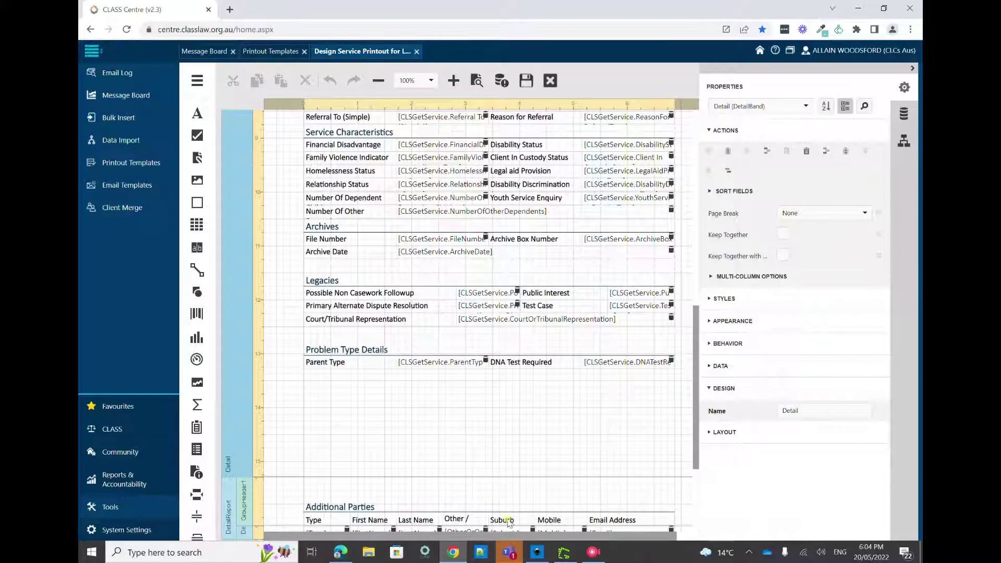
Step: Switch to the Inkscape mock-up and compare it with the Aboriginal & Torres Strait Islander Status options in the Greenshot capture
{"action": "left_click", "coordinate": [537, 552]}
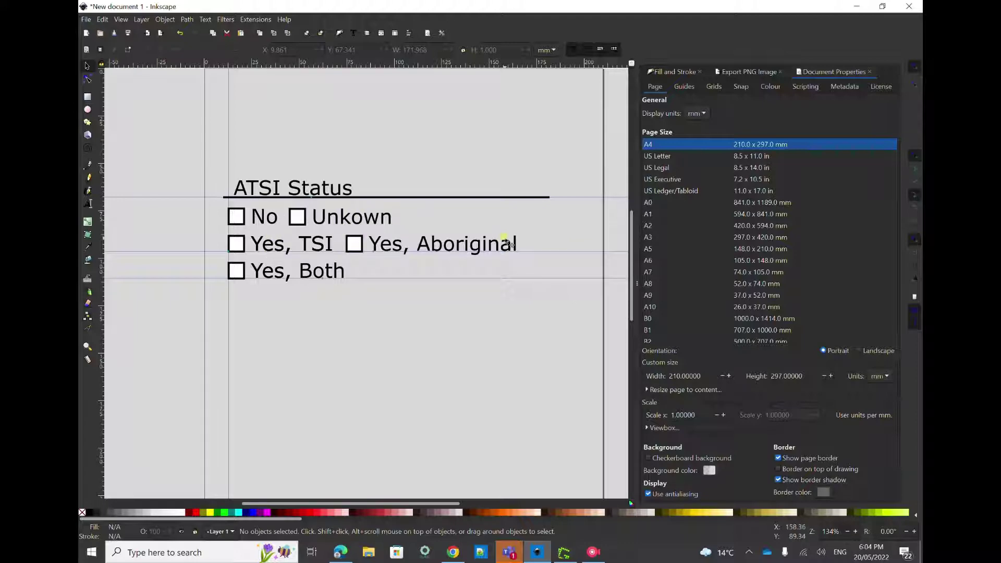
{"action": "left_click", "coordinate": [565, 552]}
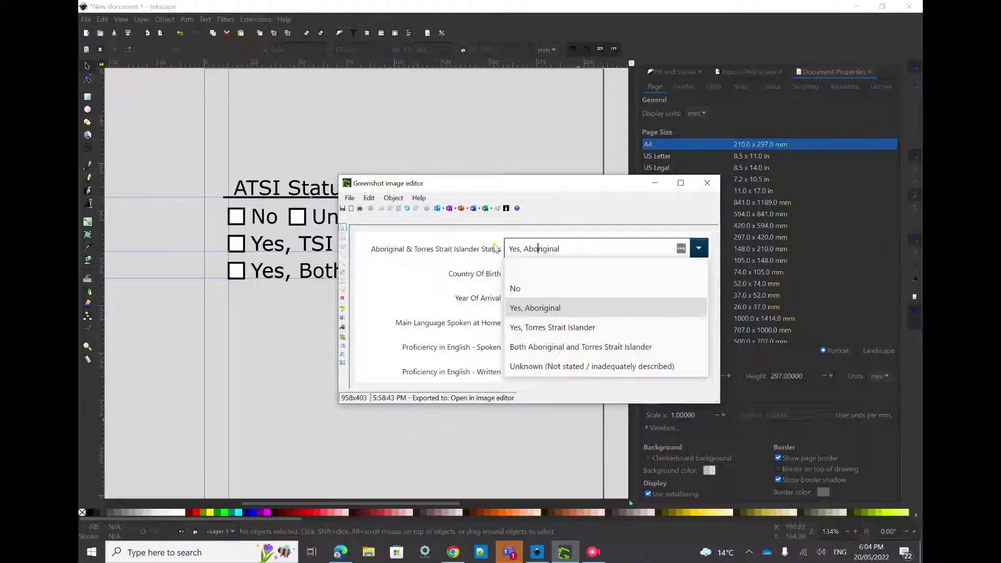
{"action": "left_click", "coordinate": [654, 183]}
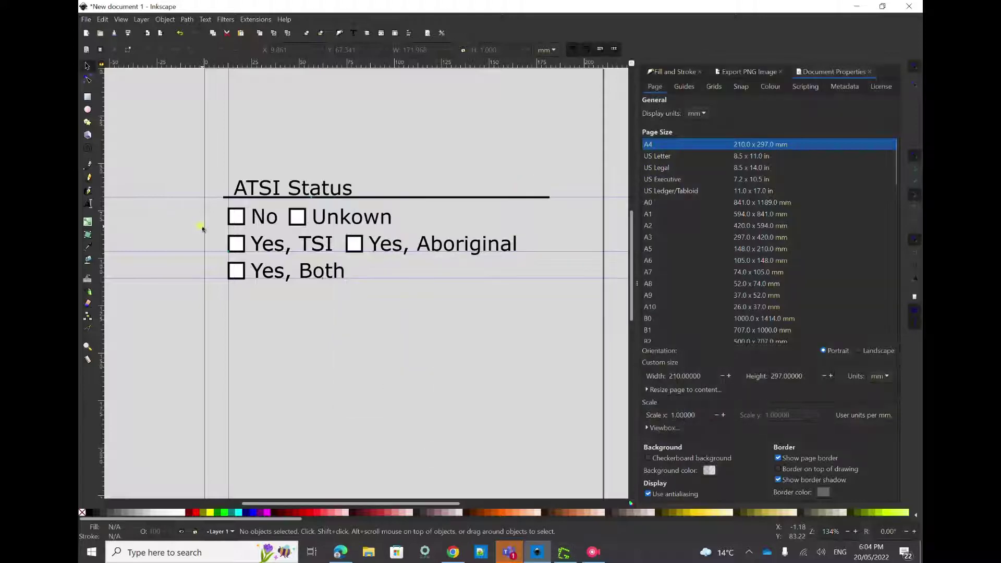
{"action": "scroll", "coordinate": [330, 317], "scroll_direction": "up", "scroll_amount": 4}
{"action": "scroll", "coordinate": [330, 317], "scroll_direction": "down", "scroll_amount": 3}
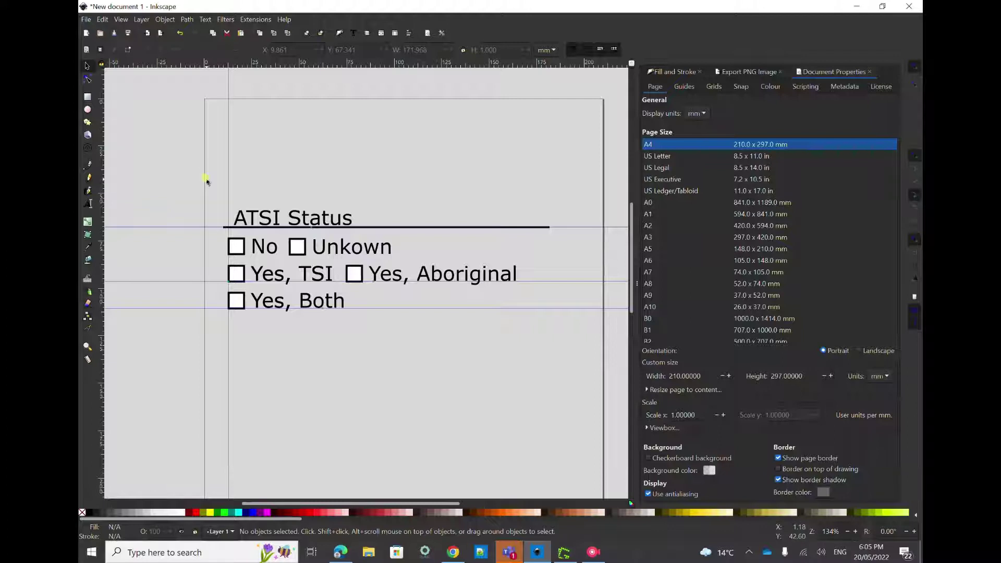
Step: Examine the heading, divider line and checkbox groups of the ATSI Status mock-up, and return to the printout designer
{"action": "left_click_drag", "start_coordinate": [207, 180], "coordinate": [493, 382]}
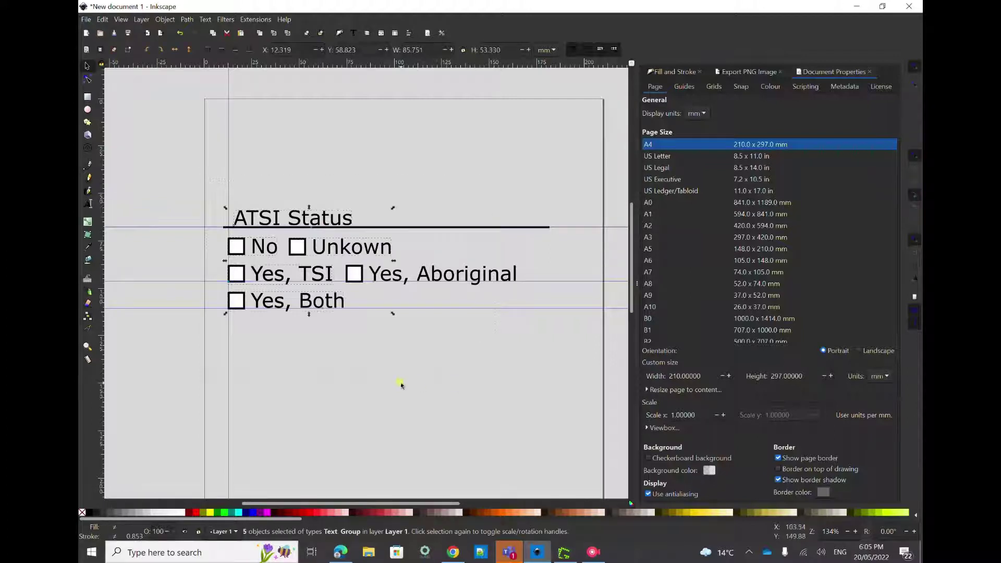
{"action": "left_click", "coordinate": [402, 384]}
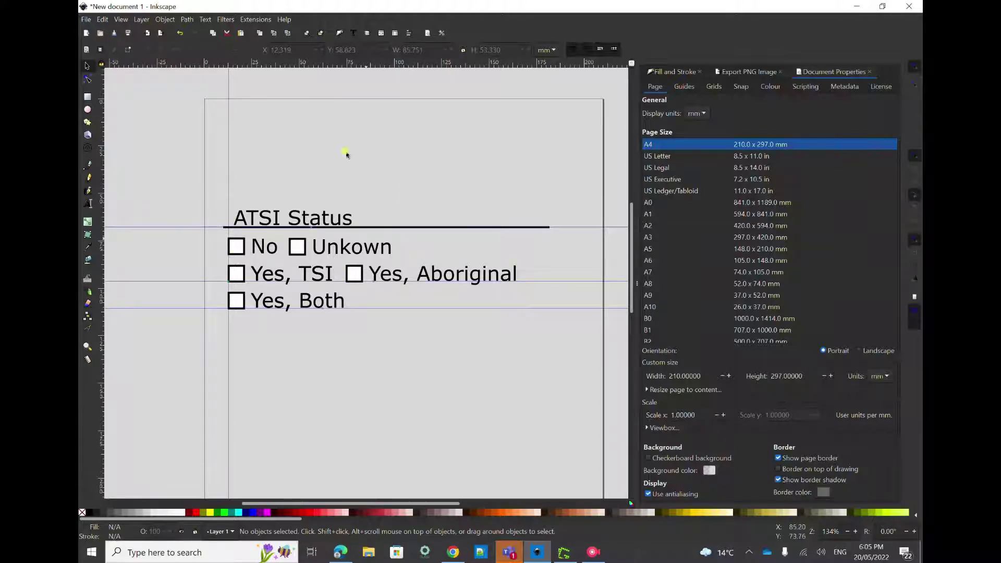
{"action": "left_click_drag", "start_coordinate": [235, 186], "coordinate": [580, 368]}
{"action": "left_click", "coordinate": [420, 421]}
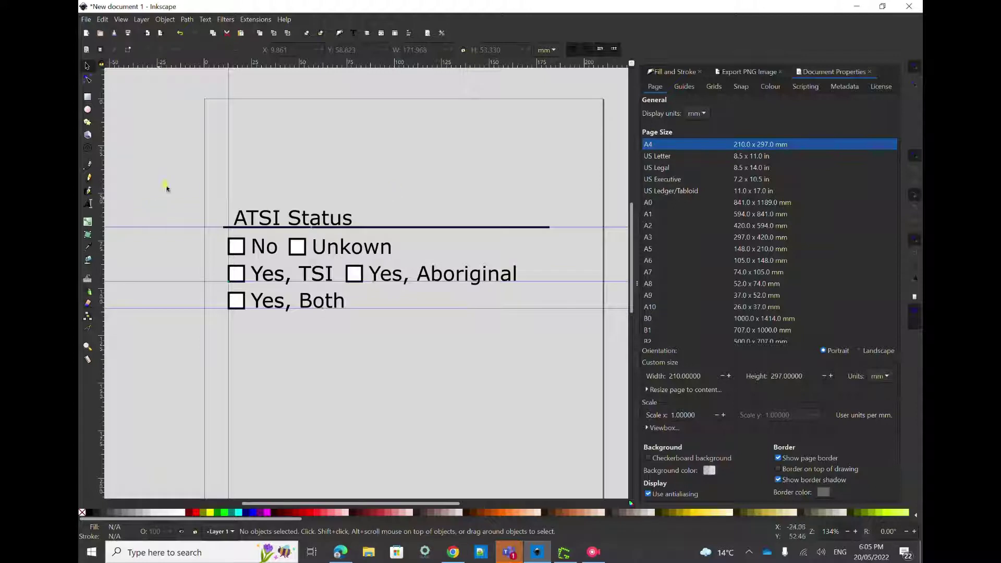
{"action": "left_click_drag", "start_coordinate": [170, 177], "coordinate": [566, 358]}
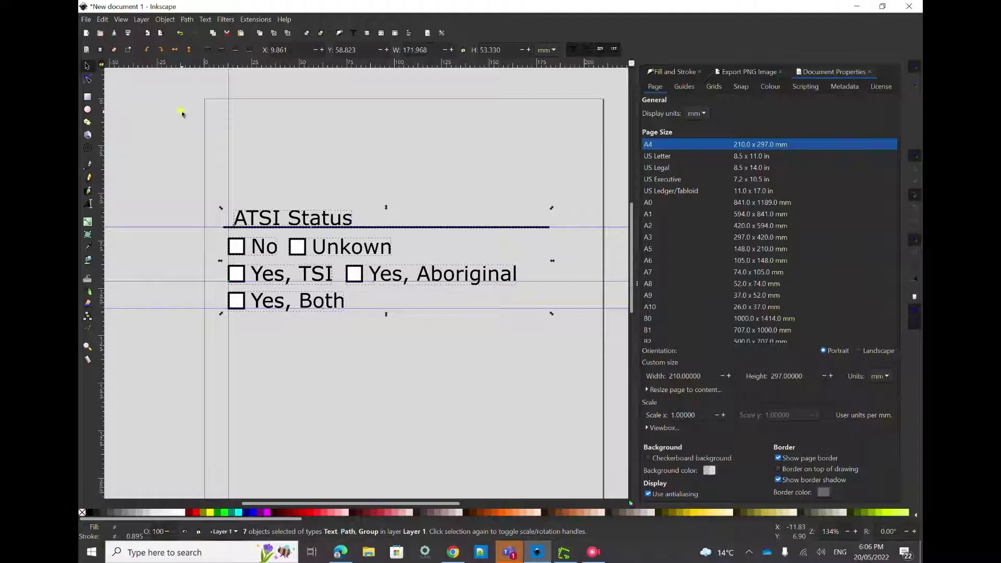
{"action": "left_click", "coordinate": [167, 334]}
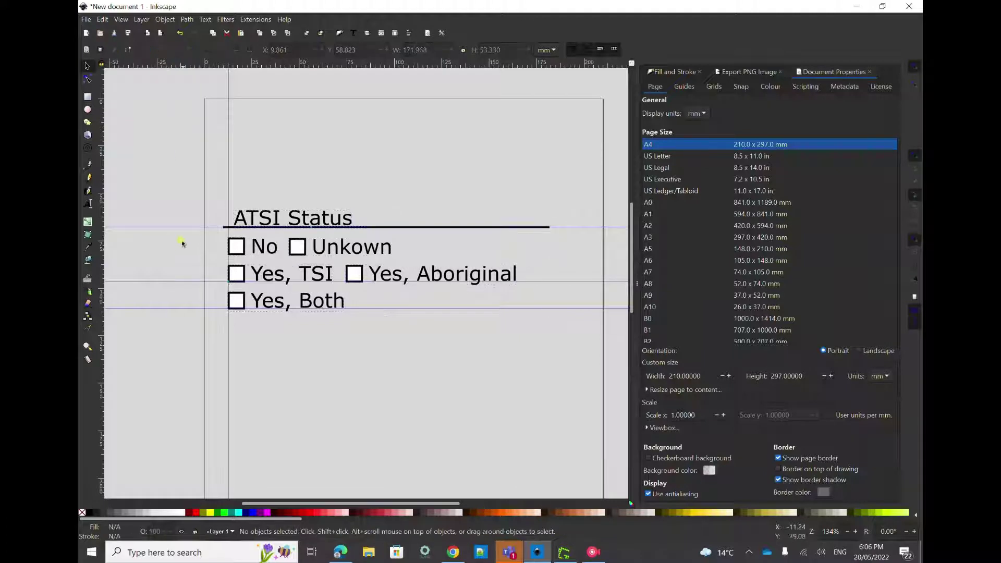
{"action": "left_click_drag", "start_coordinate": [178, 230], "coordinate": [275, 266]}
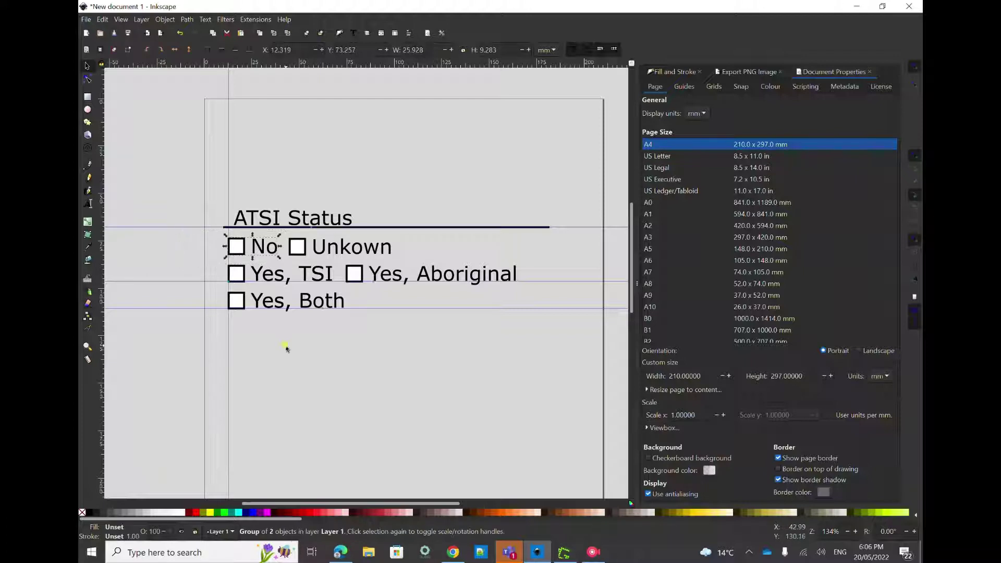
{"action": "left_click", "coordinate": [286, 348]}
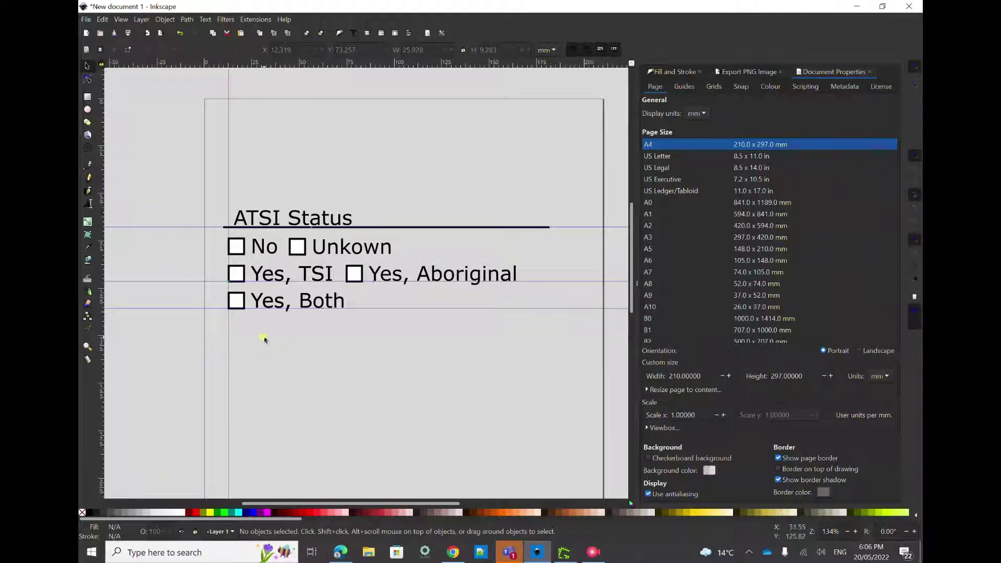
{"action": "left_click_drag", "start_coordinate": [184, 323], "coordinate": [559, 168]}
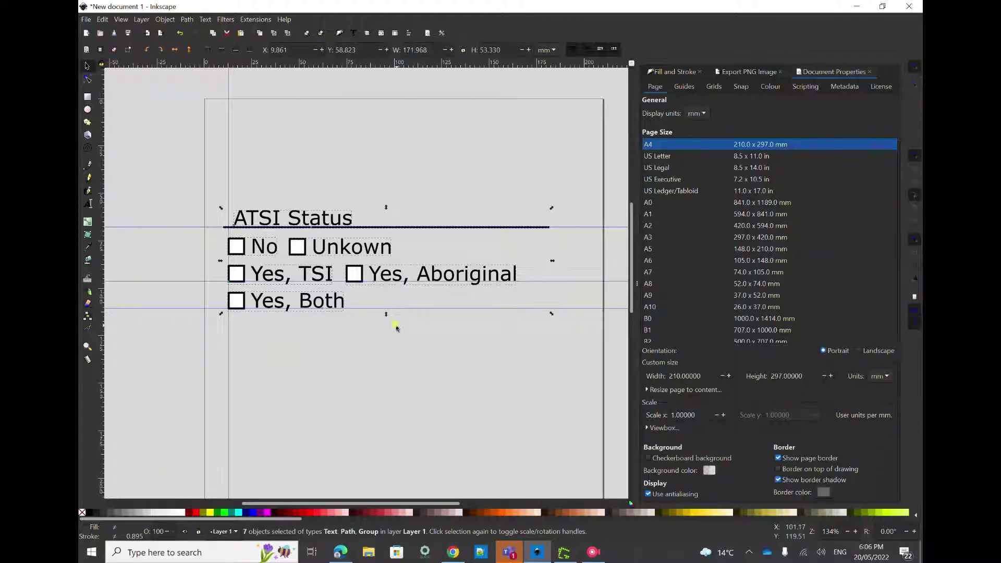
{"action": "left_click", "coordinate": [394, 348]}
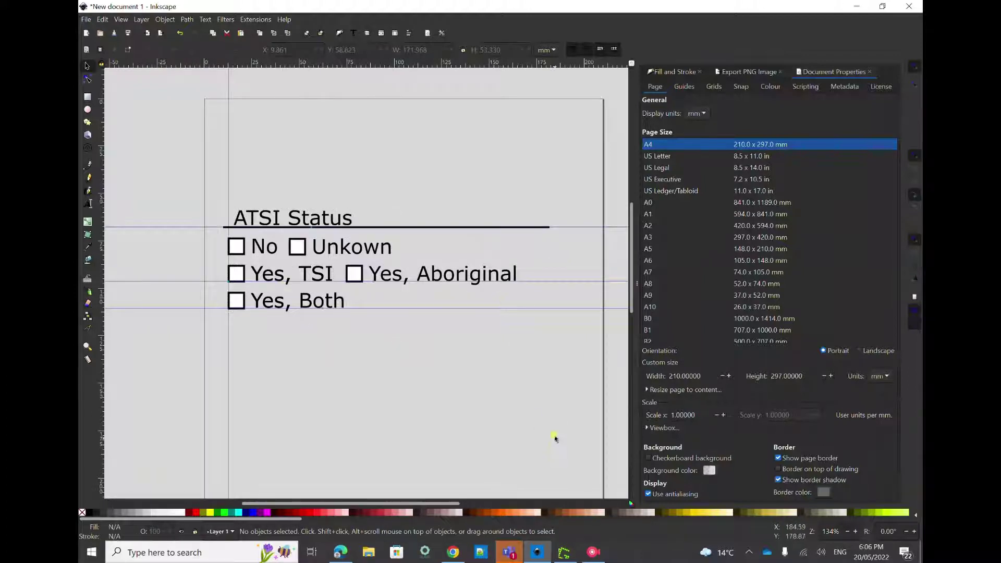
{"action": "left_click", "coordinate": [864, 12]}
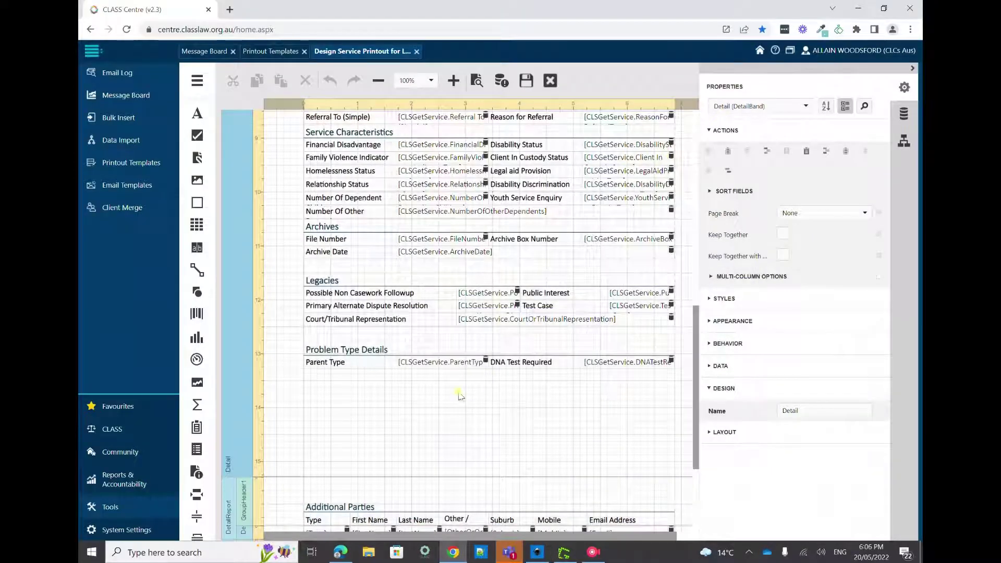
Step: Add a label below Parent Type in the Problem Type Details section and set its text to "ATSI Status"
{"action": "scroll", "coordinate": [409, 378], "scroll_direction": "up", "scroll_amount": 2}
{"action": "scroll", "coordinate": [387, 370], "scroll_direction": "down", "scroll_amount": 4}
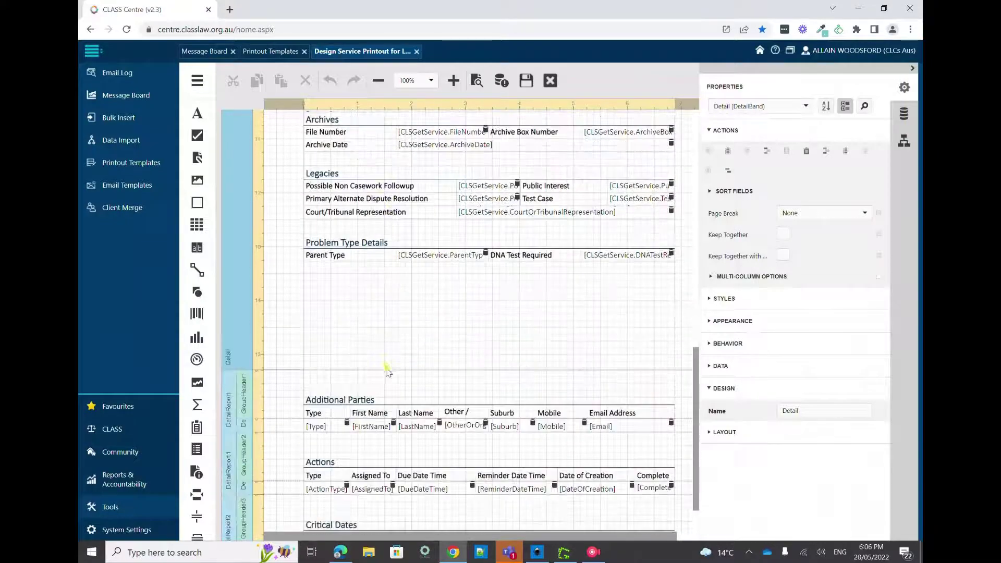
{"action": "scroll", "coordinate": [387, 370], "scroll_direction": "up", "scroll_amount": 1}
{"action": "left_click_drag", "start_coordinate": [194, 121], "coordinate": [329, 339]}
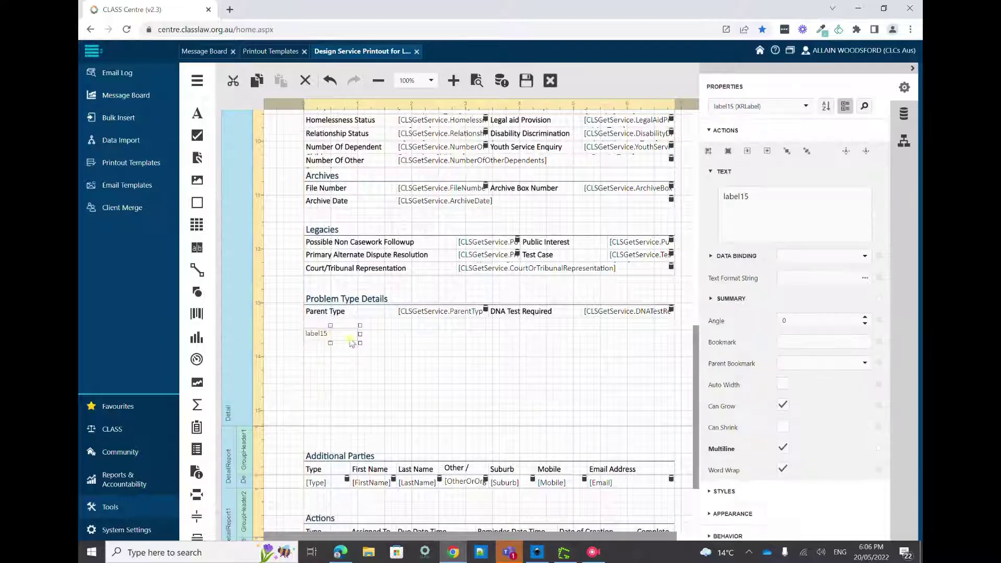
{"action": "double_click", "coordinate": [756, 196]}
{"action": "type", "text": "ATSI Status"}
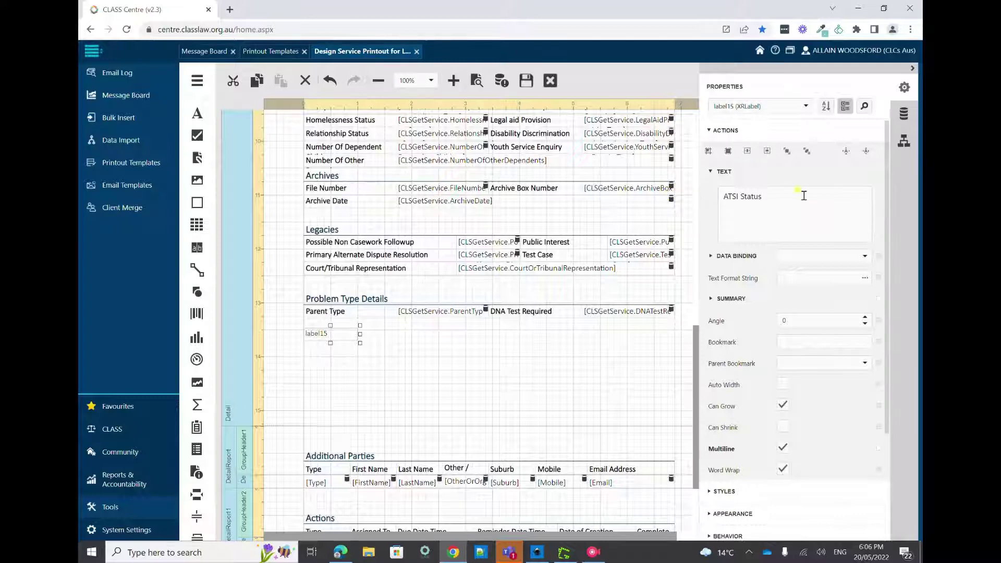
{"action": "left_click", "coordinate": [798, 190]}
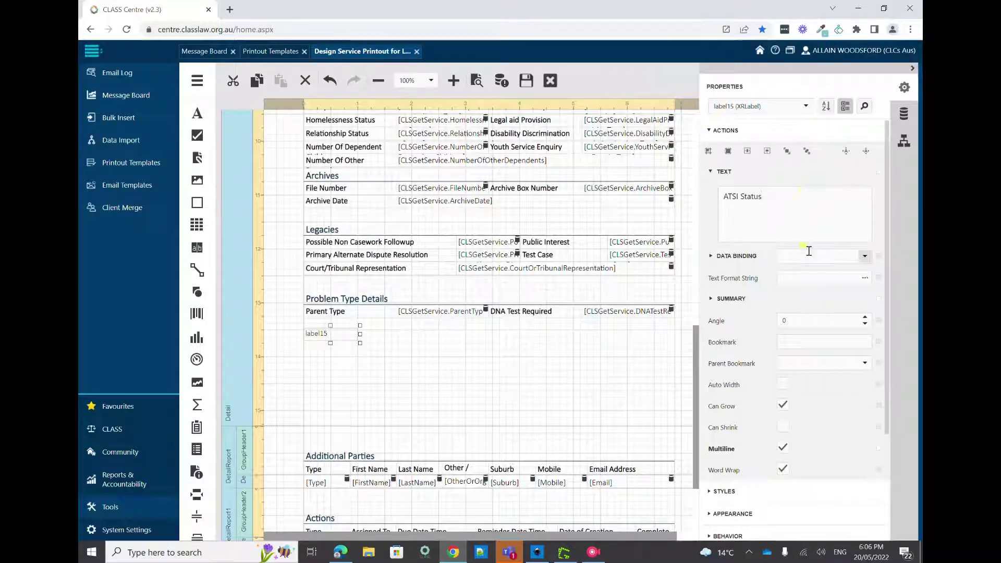
Step: Set the design name of the ATSI Status label to ATSI_status
{"action": "scroll", "coordinate": [828, 339], "scroll_direction": "down", "scroll_amount": 3}
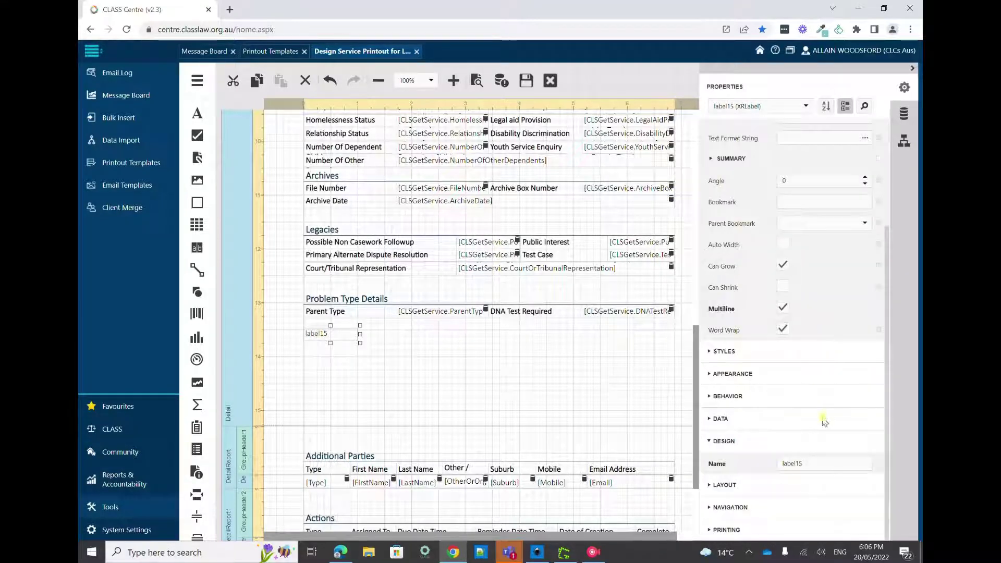
{"action": "left_click", "coordinate": [811, 461]}
{"action": "type", "text": "A"}
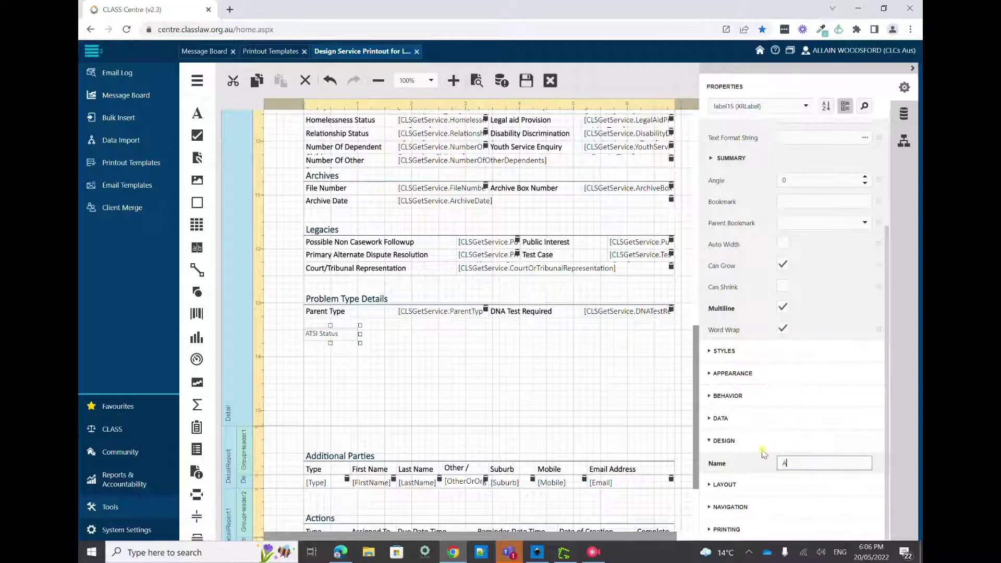
{"action": "type", "text": "TSI_status"}
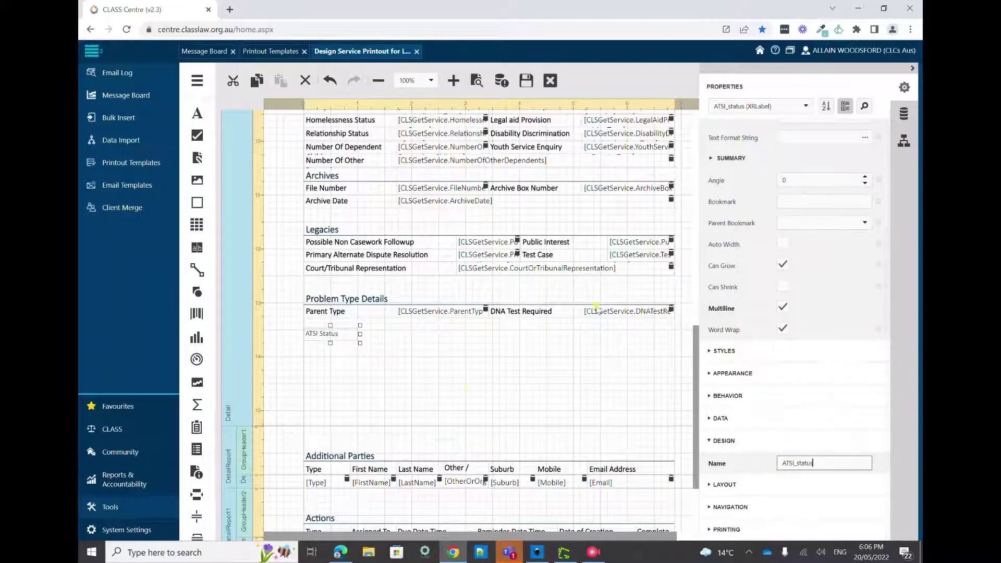
Step: Make the font of the ATSI Status label bold
{"action": "scroll", "coordinate": [754, 335], "scroll_direction": "up", "scroll_amount": 4}
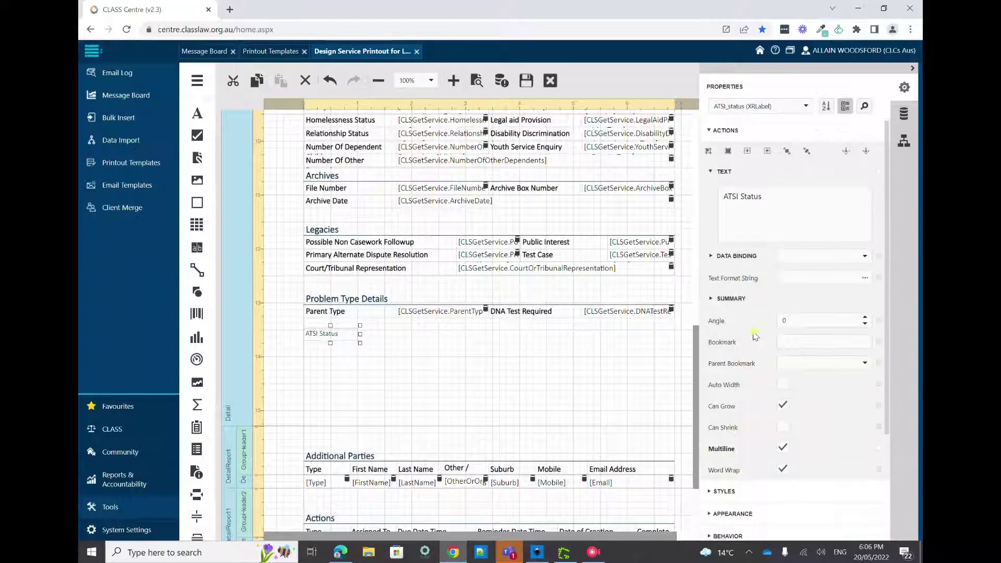
{"action": "scroll", "coordinate": [716, 267], "scroll_direction": "down", "scroll_amount": 4}
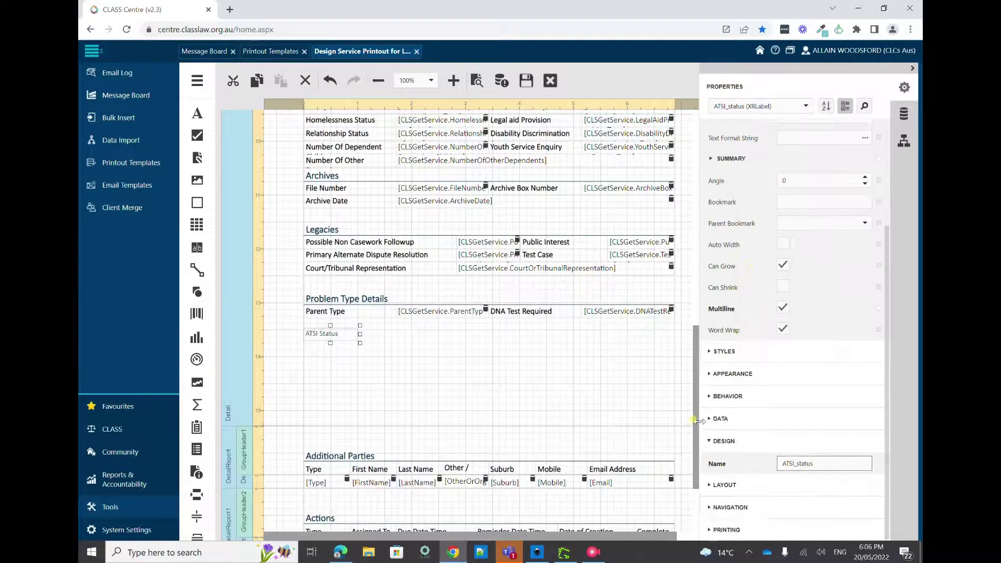
{"action": "left_click", "coordinate": [710, 374]}
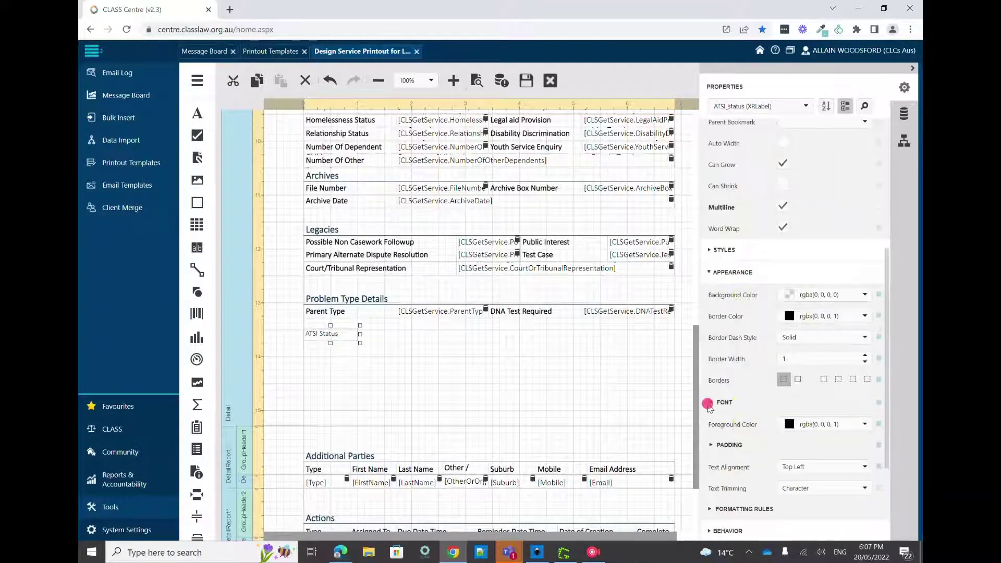
{"action": "left_click", "coordinate": [711, 403]}
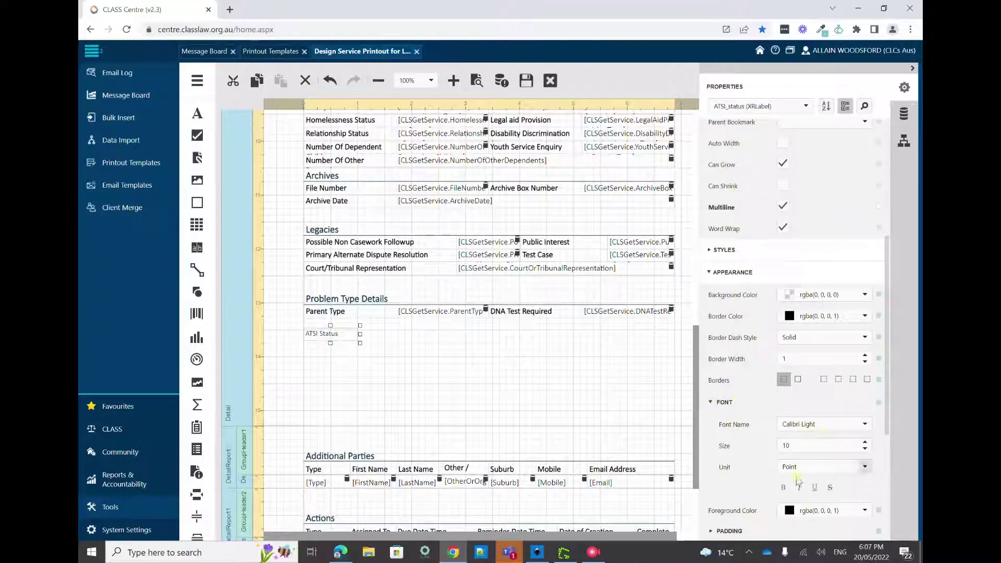
{"action": "left_click", "coordinate": [784, 486]}
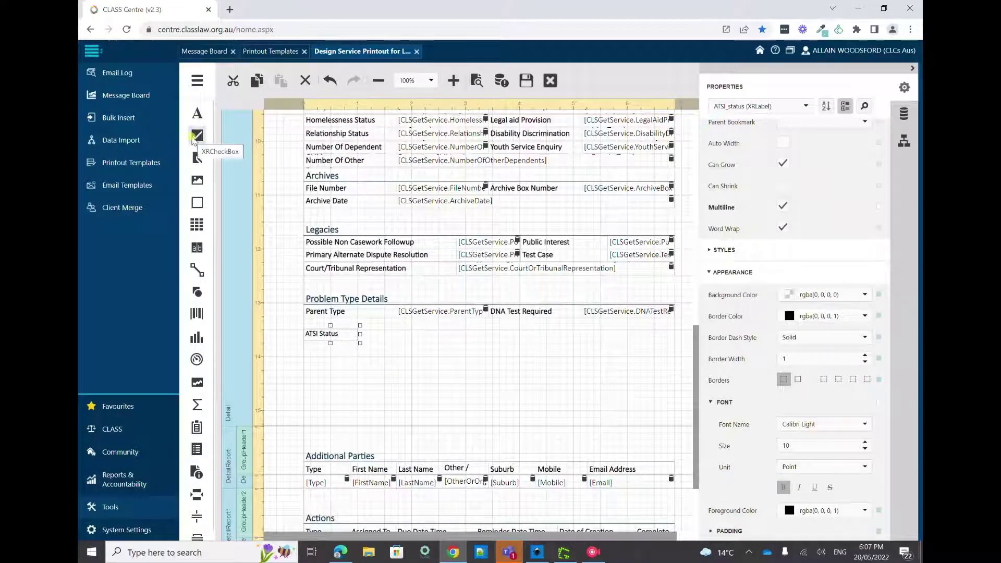
Step: Place a checkbox directly below the ATSI Status label and set its text to "No"
{"action": "left_click_drag", "start_coordinate": [197, 135], "coordinate": [300, 345]}
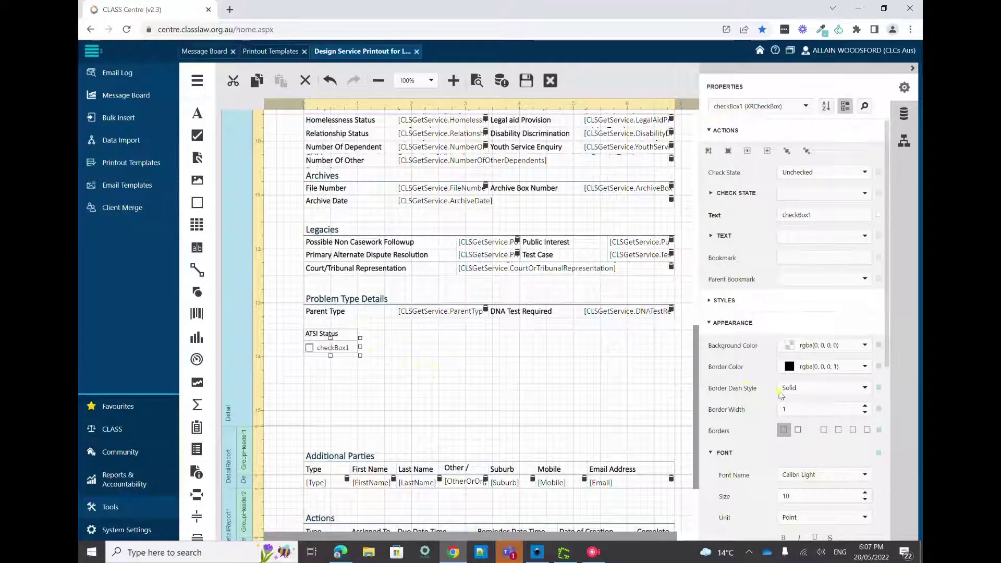
{"action": "left_click", "coordinate": [804, 214]}
{"action": "double_click", "coordinate": [805, 214]}
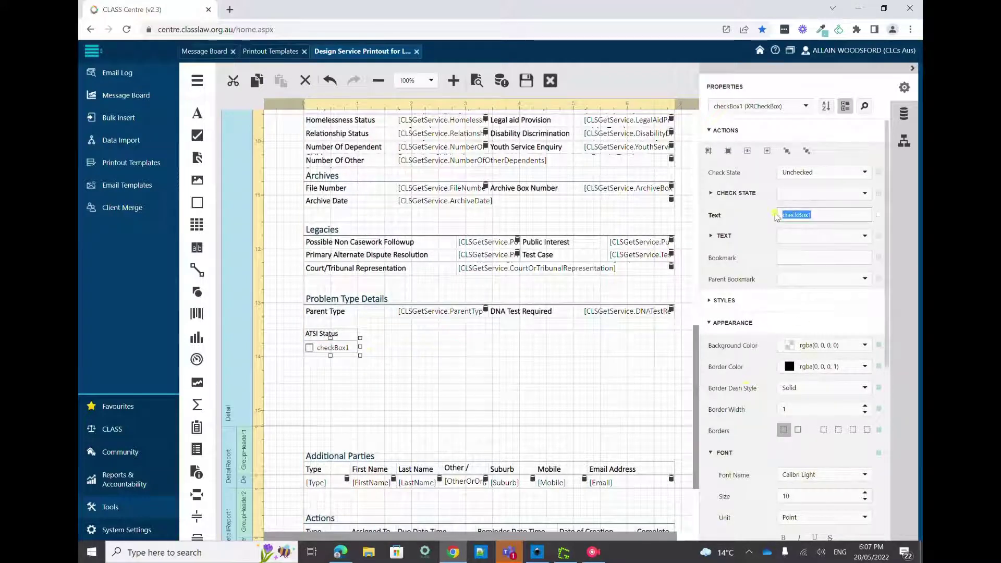
{"action": "type", "text": "No"}
Step: Set the design name of the No checkbox to checkBox_ATSIStatus_No
{"action": "scroll", "coordinate": [839, 273], "scroll_direction": "down", "scroll_amount": 5}
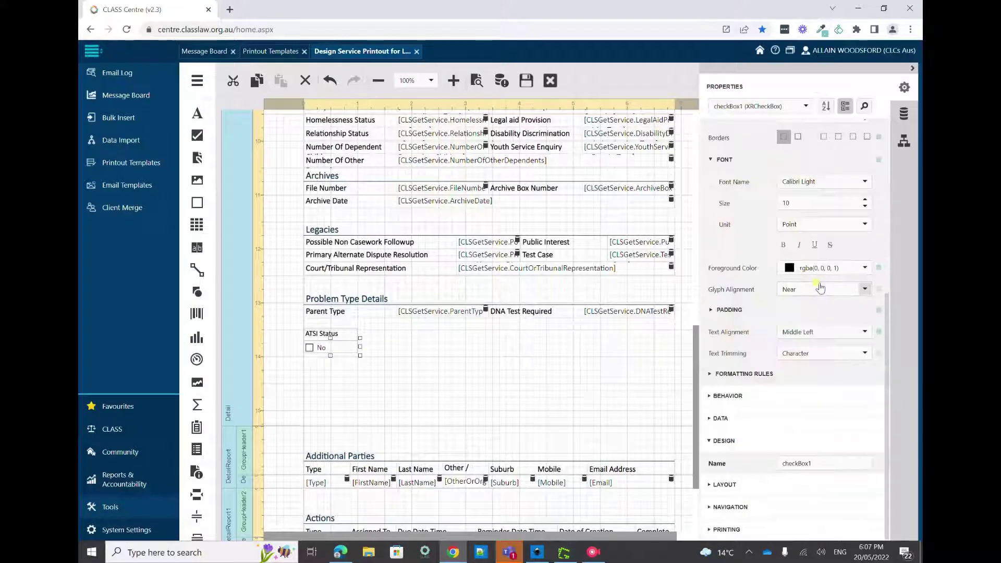
{"action": "left_click_drag", "start_coordinate": [809, 461], "coordinate": [831, 466]}
{"action": "type", "text": "_"}
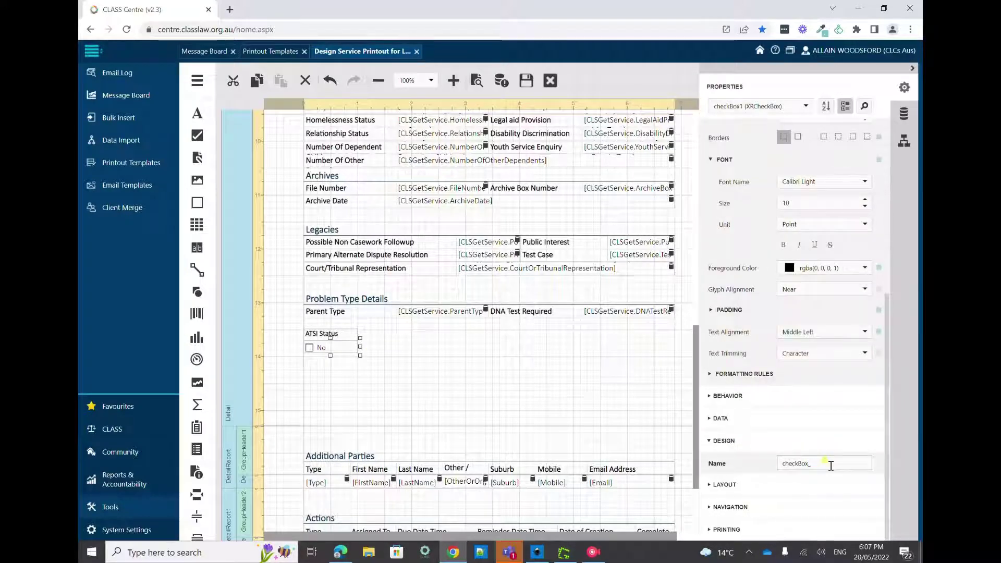
{"action": "type", "text": "ATSISta"}
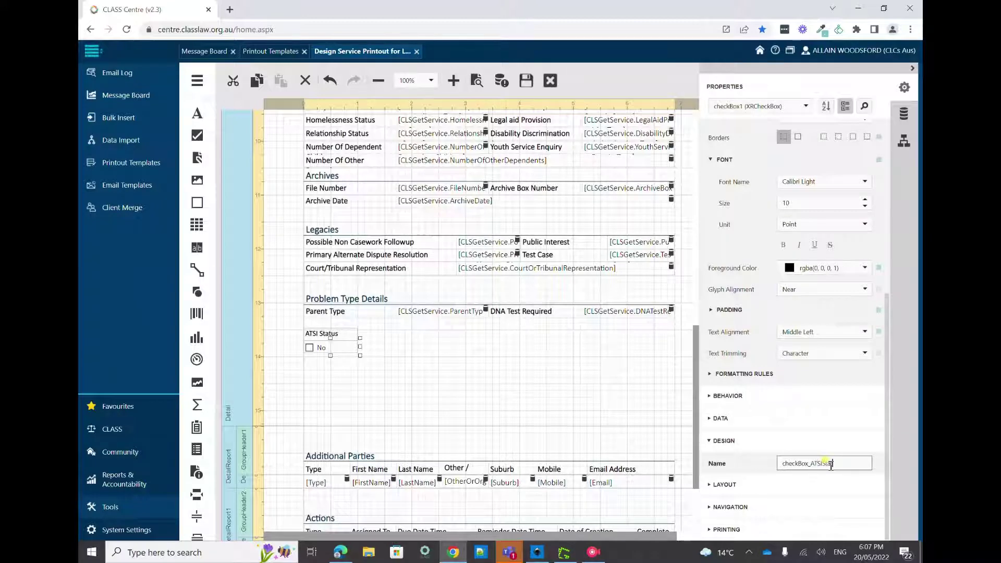
{"action": "type", "text": "tus_No"}
{"action": "key", "text": "Return"}
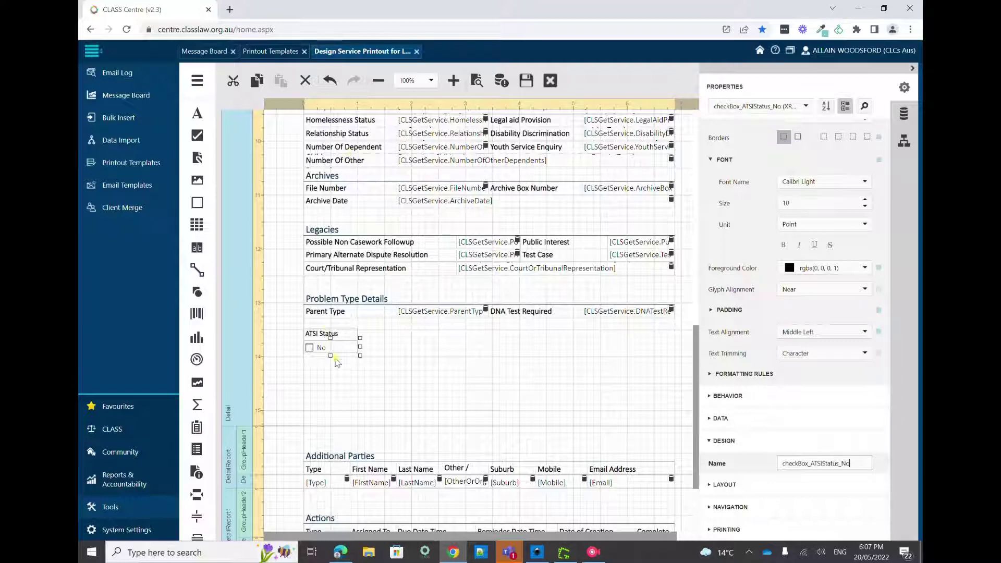
Step: Format the No checkbox's text as bold Arial at 11 points
{"action": "left_click", "coordinate": [785, 244]}
{"action": "left_click", "coordinate": [836, 199]}
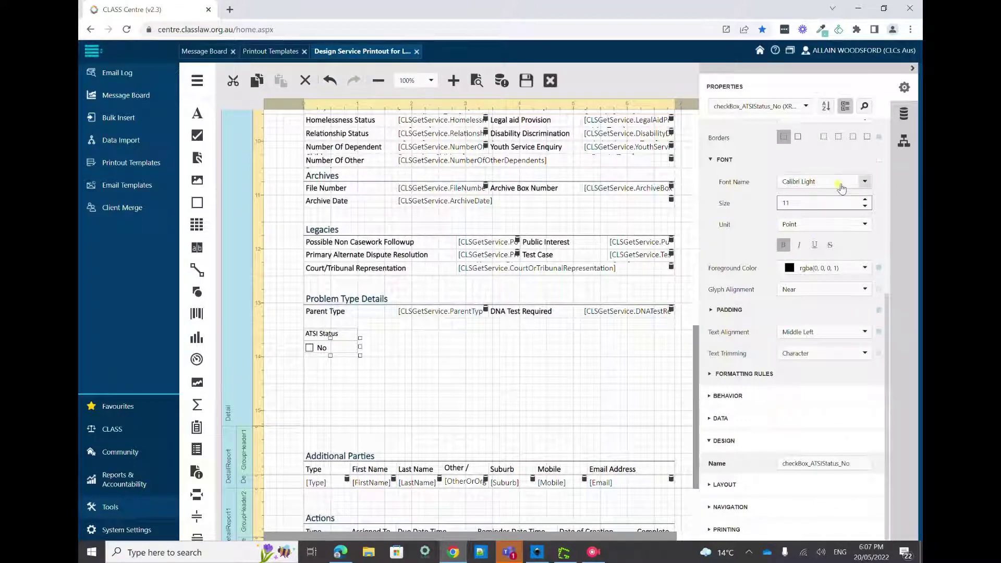
{"action": "left_click", "coordinate": [840, 183]}
{"action": "left_click", "coordinate": [793, 217]}
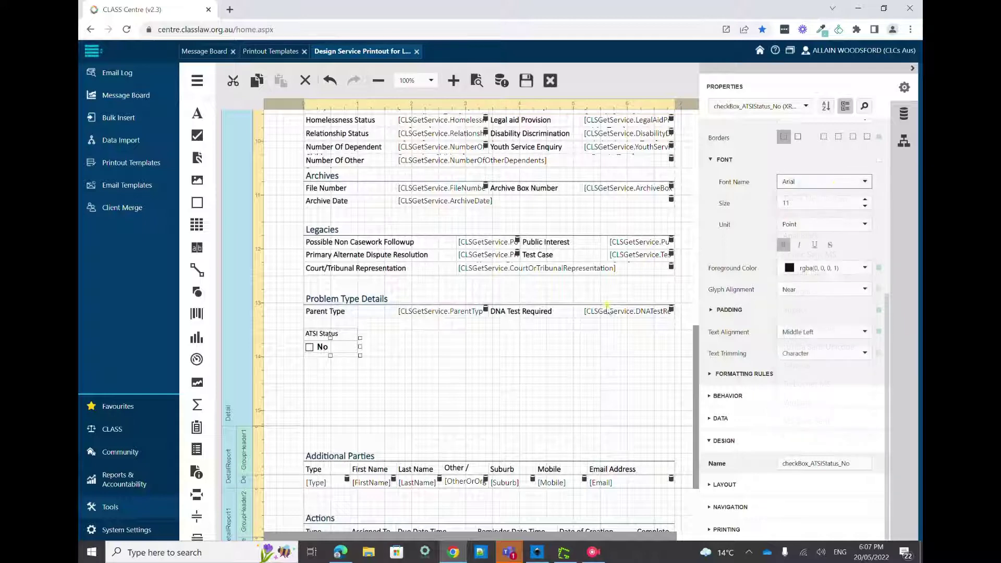
{"action": "left_click", "coordinate": [796, 181]}
{"action": "left_click", "coordinate": [811, 254]}
{"action": "left_click", "coordinate": [801, 182]}
{"action": "left_click", "coordinate": [791, 217]}
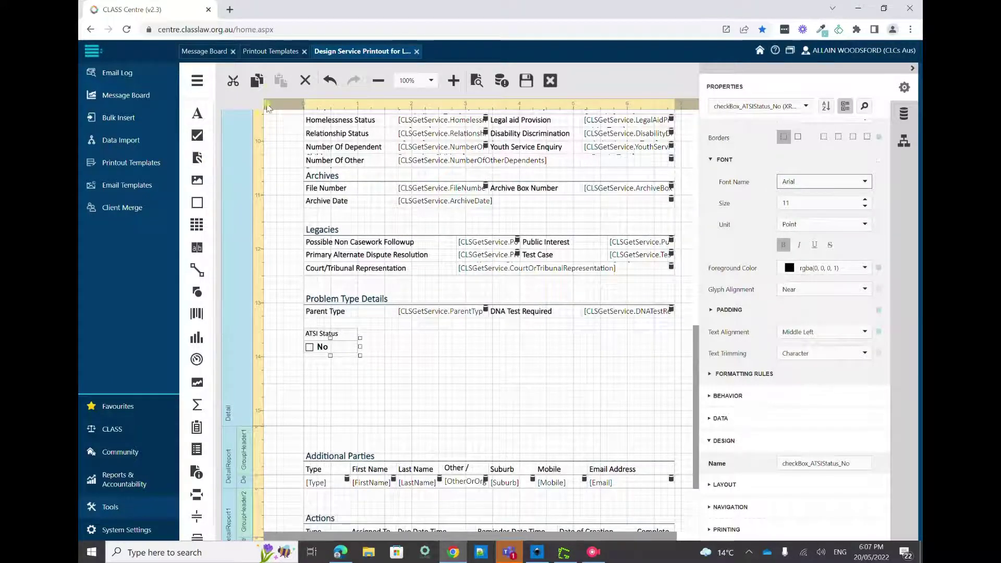
Step: Paste a copy of the No checkbox into the Detail band and shift the original one checkbox width to the right
{"action": "left_click", "coordinate": [258, 83]}
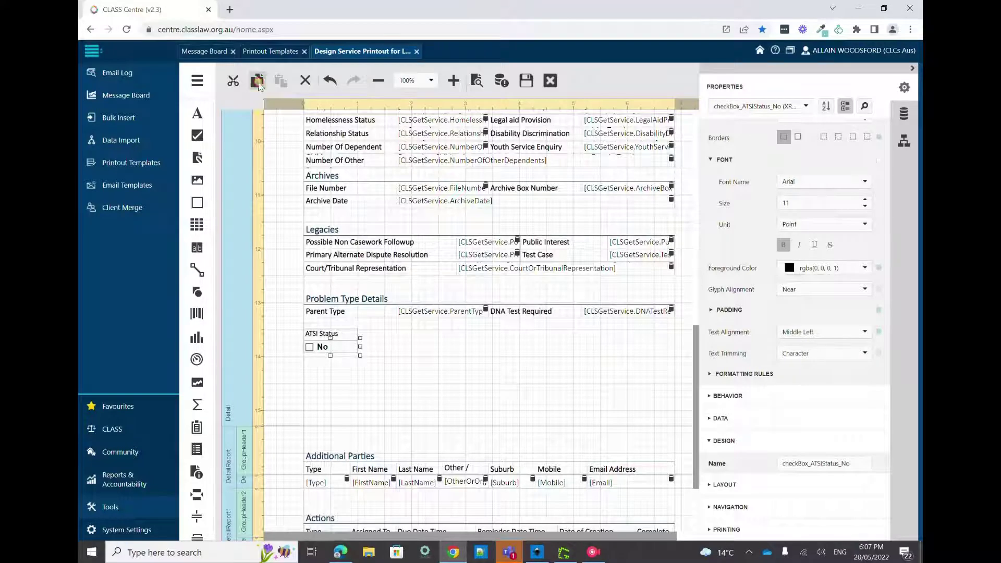
{"action": "left_click", "coordinate": [284, 83]}
{"action": "left_click", "coordinate": [407, 373]}
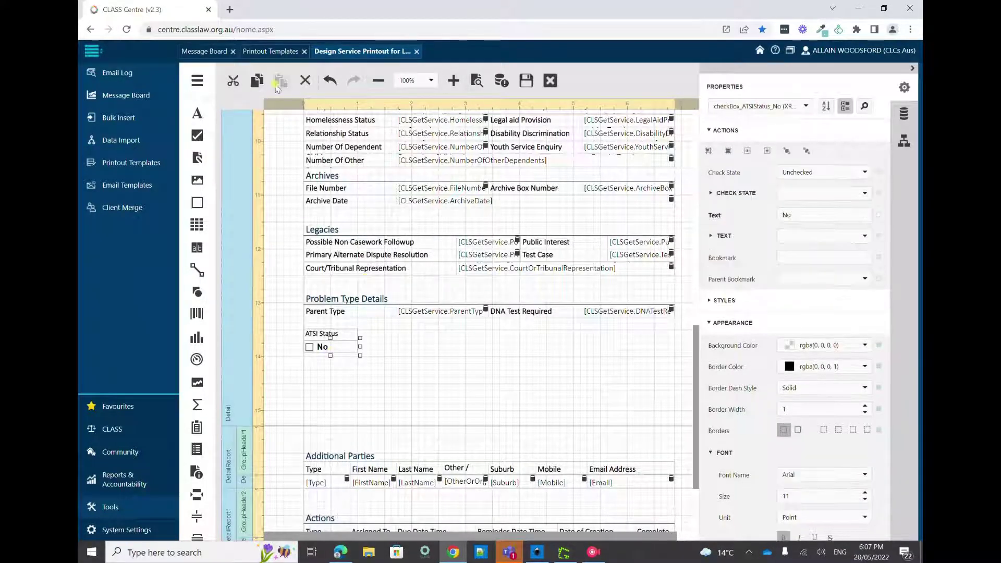
{"action": "left_click", "coordinate": [468, 385]}
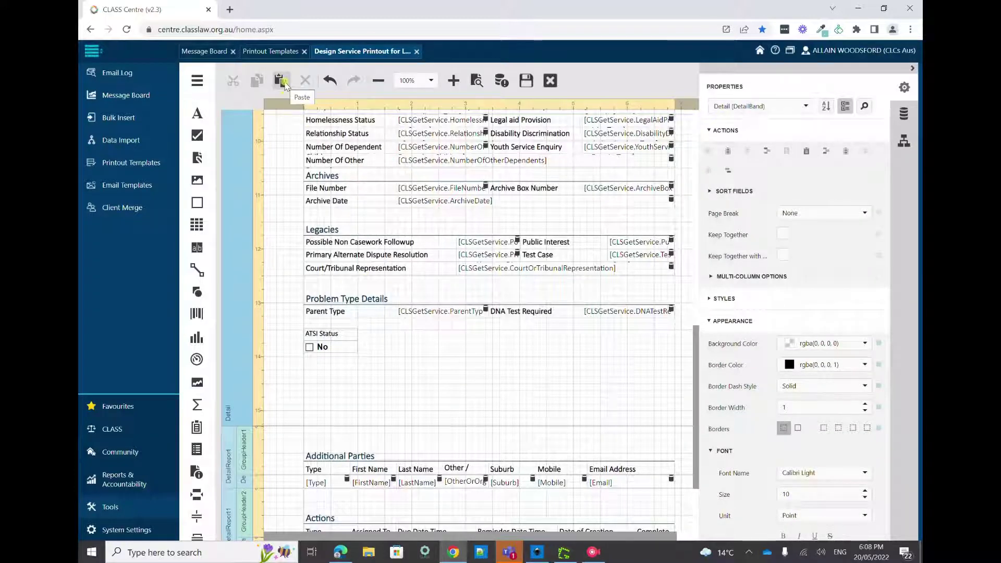
{"action": "left_click", "coordinate": [284, 83]}
{"action": "left_click", "coordinate": [355, 361]}
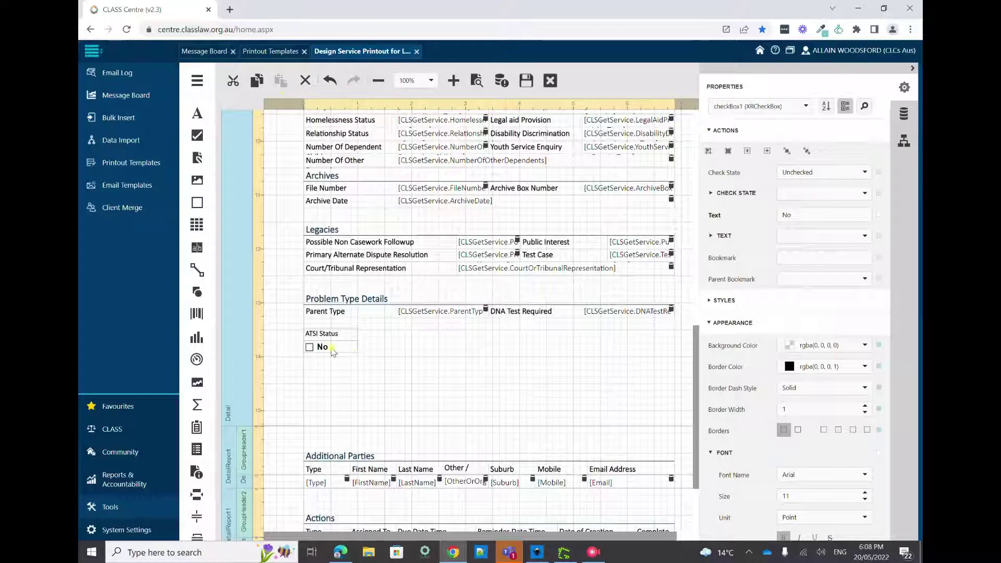
{"action": "left_click", "coordinate": [328, 348]}
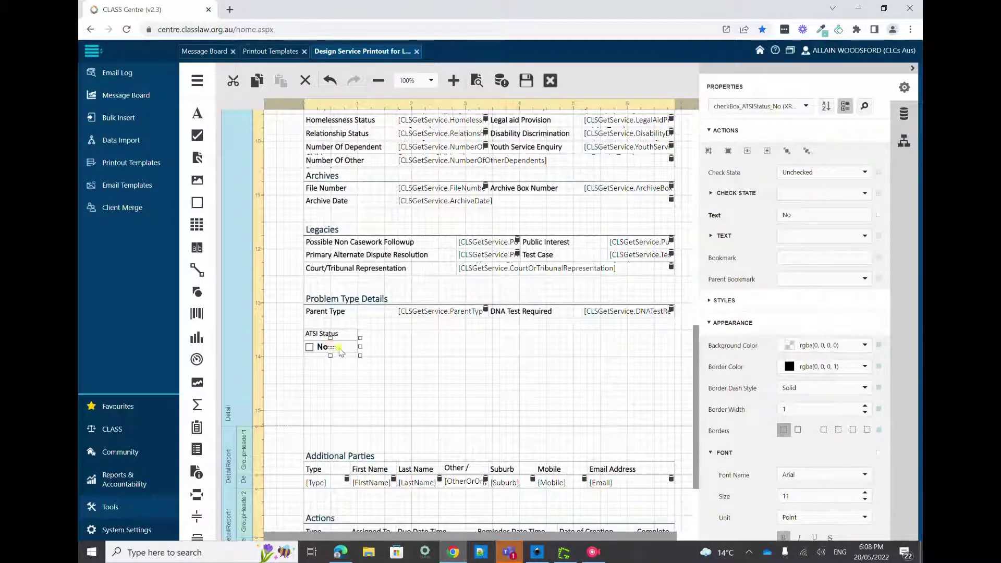
{"action": "left_click_drag", "start_coordinate": [315, 350], "coordinate": [364, 348]}
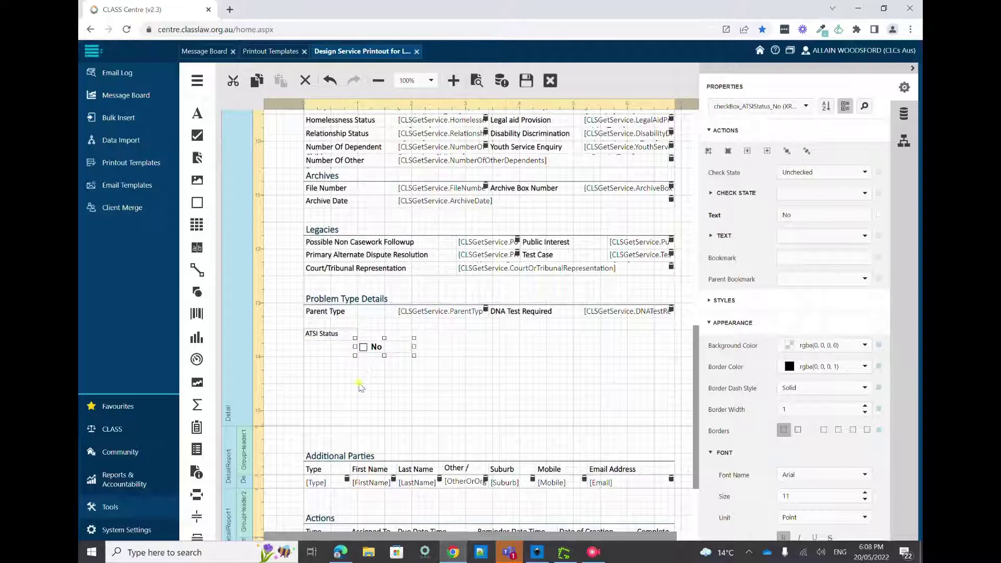
Step: Move the pasted No checkbox from the Service Details section to directly below the ATSI Status label, beside the original checkbox
{"action": "left_click", "coordinate": [360, 387]}
{"action": "scroll", "coordinate": [365, 384], "scroll_direction": "up", "scroll_amount": 10}
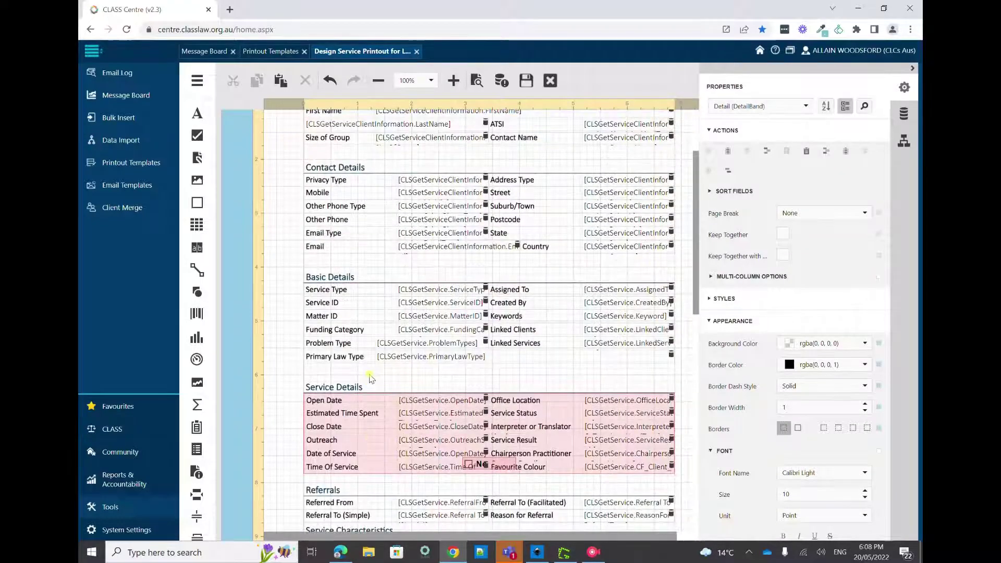
{"action": "scroll", "coordinate": [376, 383], "scroll_direction": "down", "scroll_amount": 2}
{"action": "left_click", "coordinate": [476, 353]}
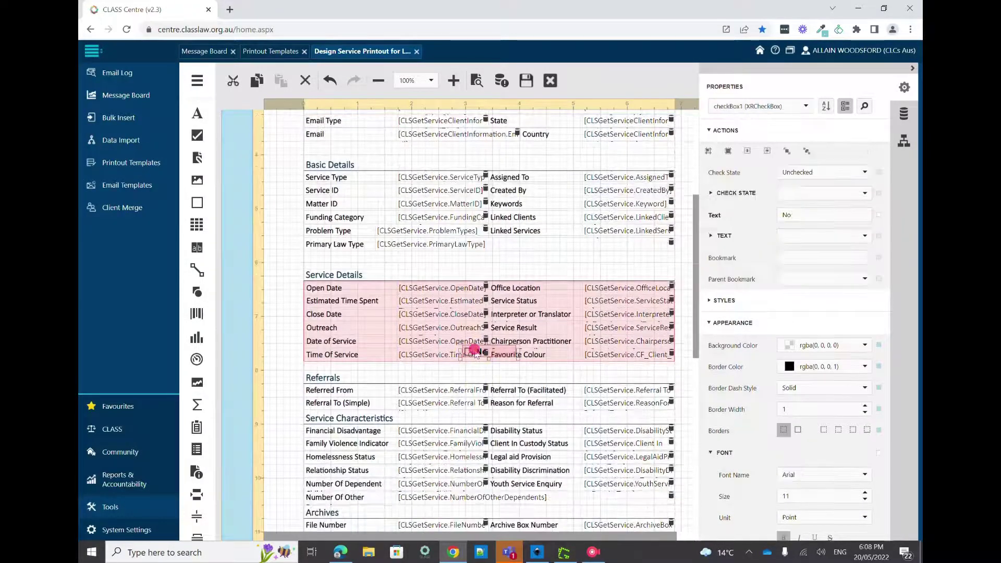
{"action": "left_click_drag", "start_coordinate": [476, 354], "coordinate": [496, 378]}
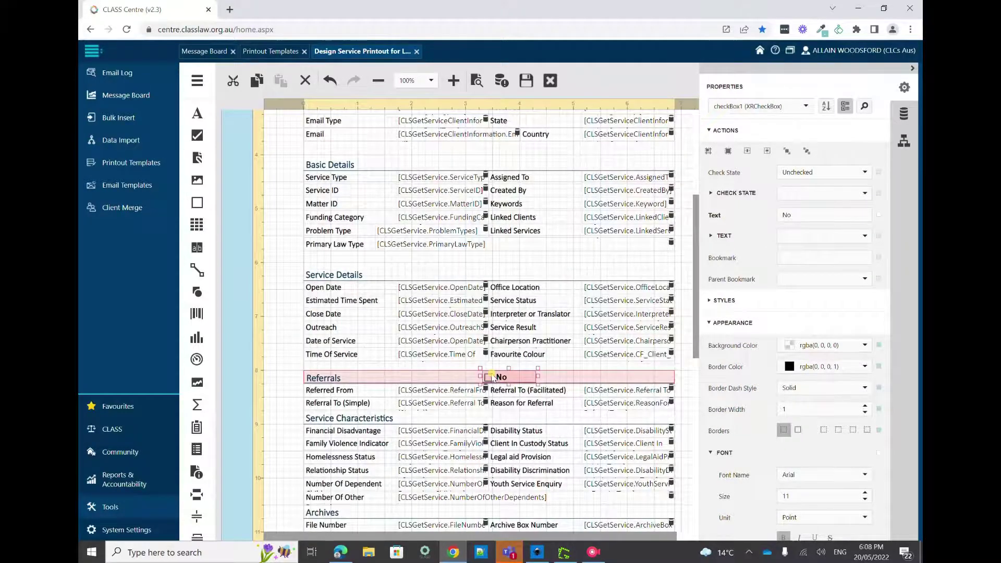
{"action": "scroll", "coordinate": [514, 254], "scroll_direction": "down", "scroll_amount": 3}
{"action": "left_click_drag", "start_coordinate": [499, 209], "coordinate": [320, 516]}
{"action": "scroll", "coordinate": [427, 503], "scroll_direction": "down", "scroll_amount": 4}
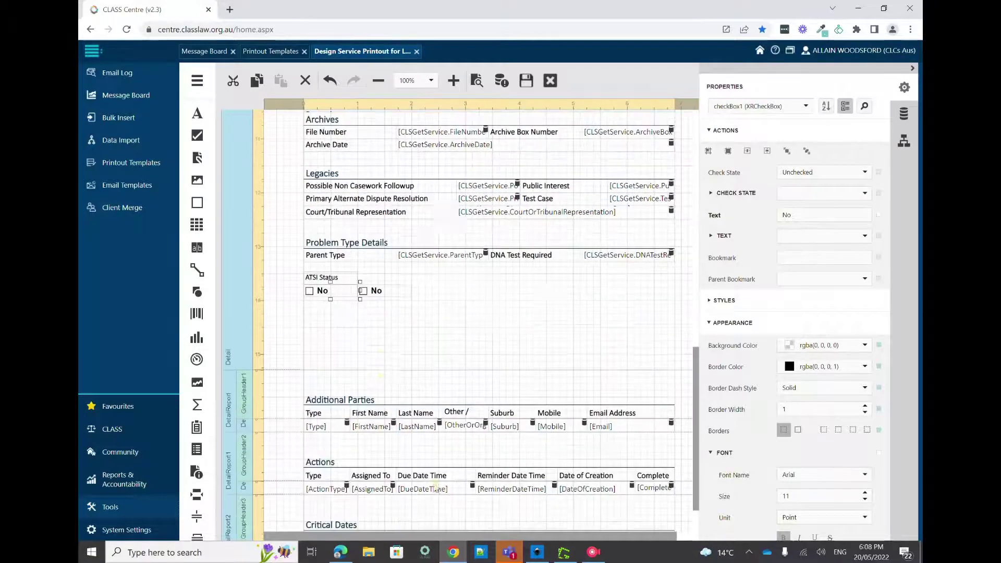
{"action": "left_click", "coordinate": [301, 319]}
{"action": "scroll", "coordinate": [365, 305], "scroll_direction": "up", "scroll_amount": 1}
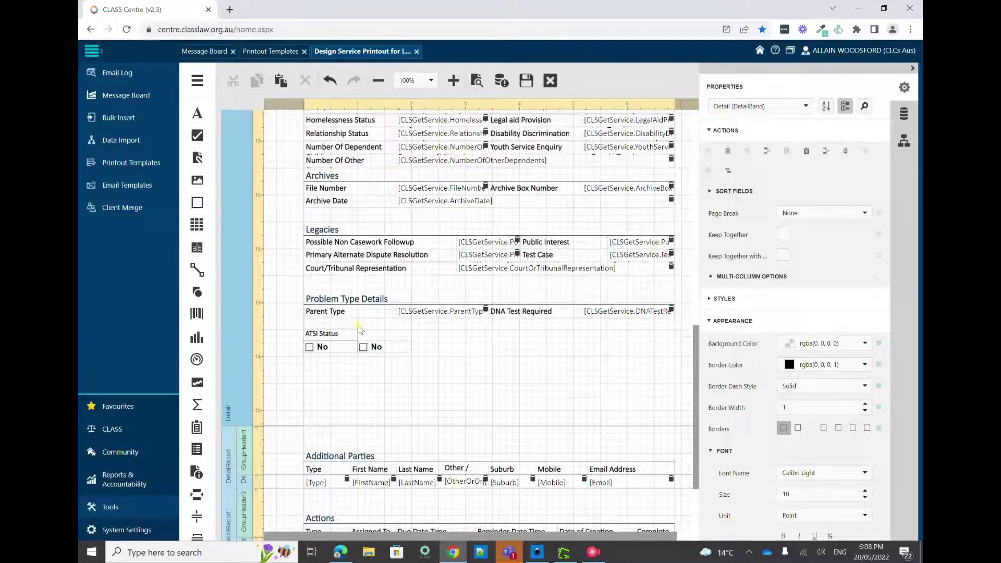
{"action": "scroll", "coordinate": [388, 303], "scroll_direction": "down", "scroll_amount": 1}
Step: Create a new style for the original No checkbox, the right-hand one, and name it checkBoxStyle
{"action": "left_click", "coordinate": [388, 296]}
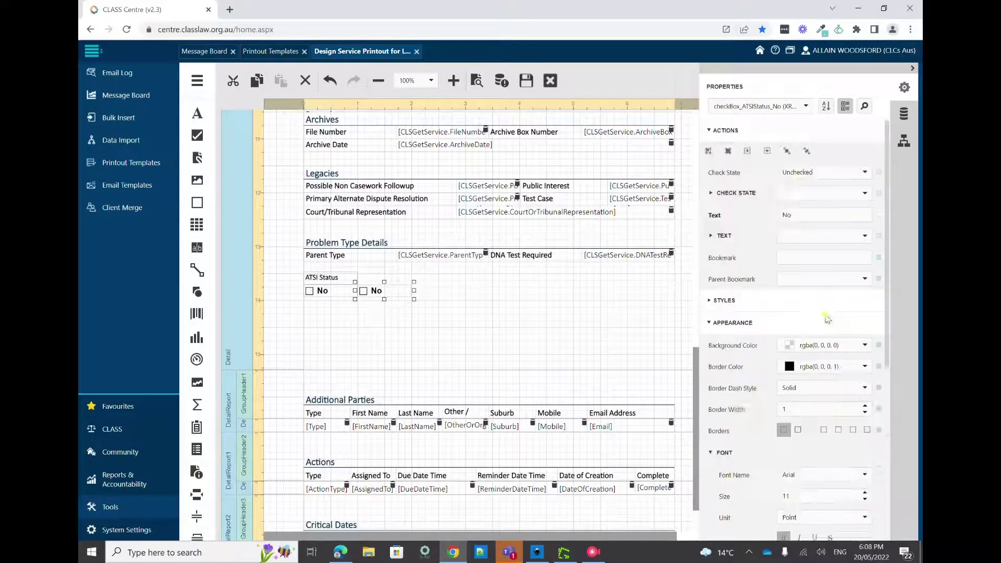
{"action": "left_click", "coordinate": [716, 302]}
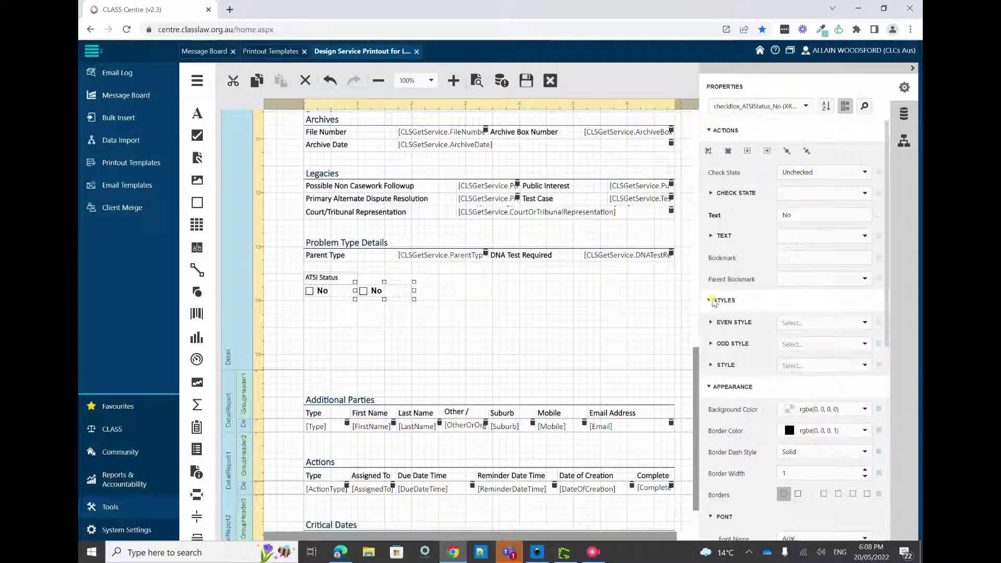
{"action": "left_click", "coordinate": [863, 368]}
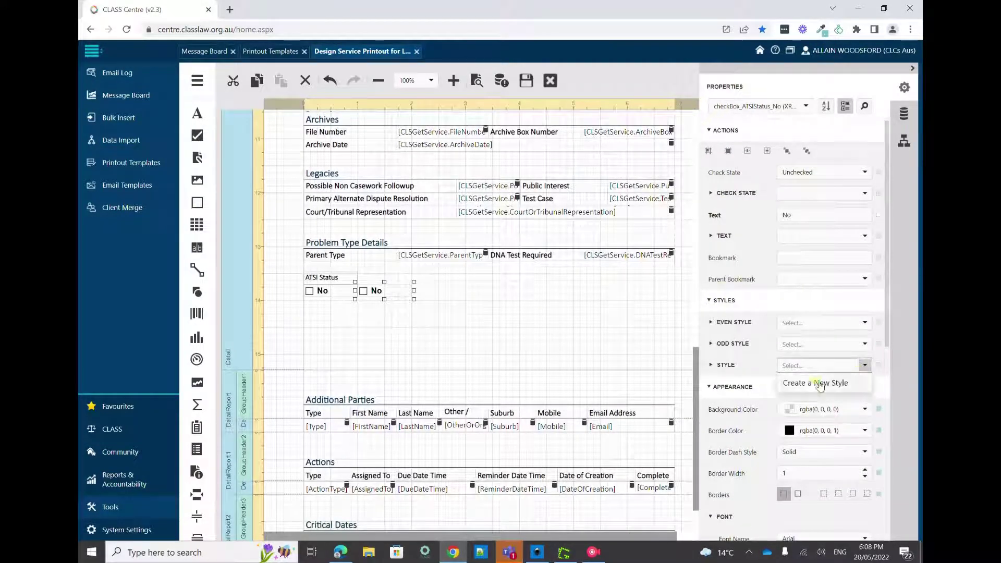
{"action": "left_click", "coordinate": [817, 383]}
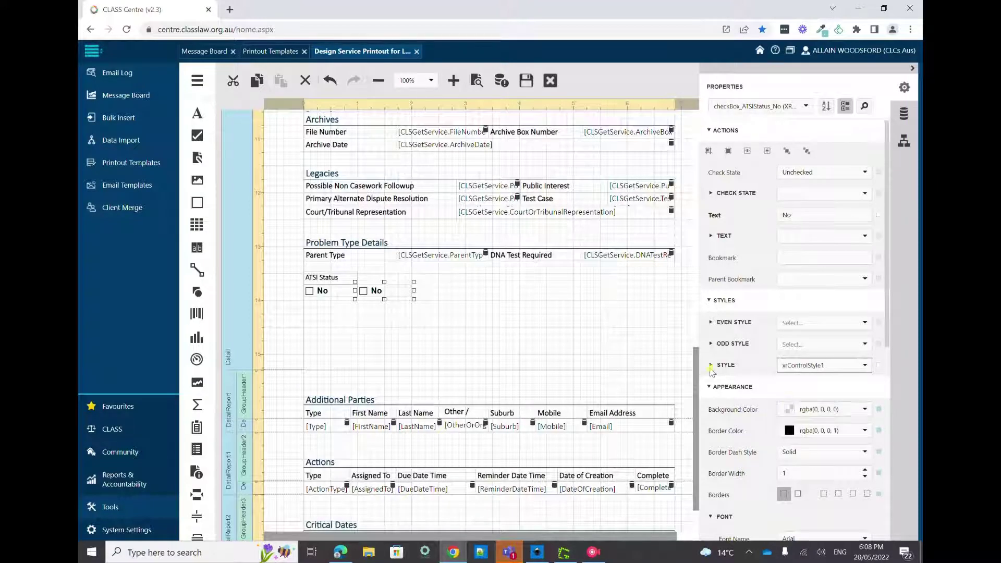
{"action": "left_click", "coordinate": [710, 365]}
{"action": "left_click_drag", "start_coordinate": [825, 387], "coordinate": [777, 387]}
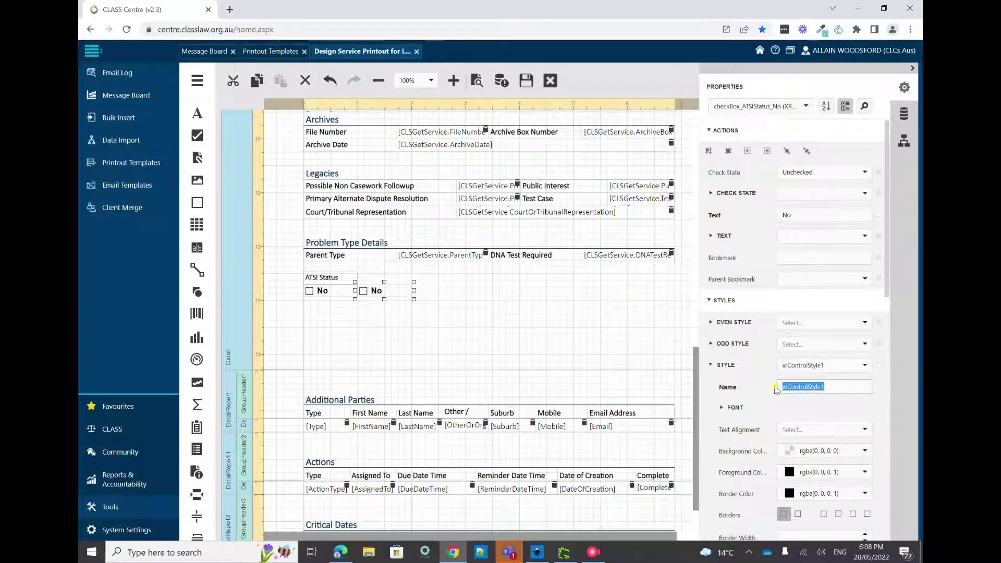
{"action": "type", "text": "checkBoxStyle"}
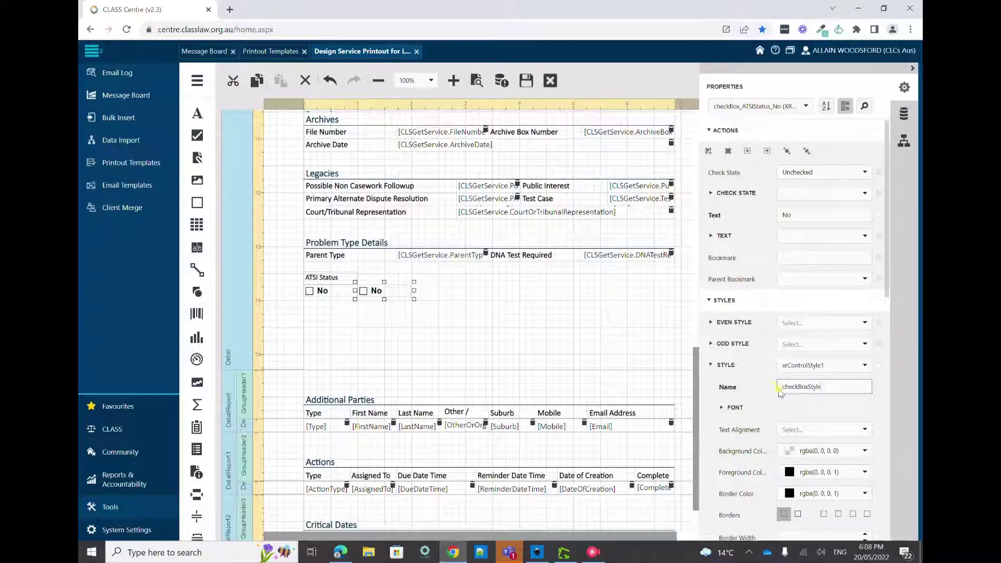
Step: Set the checkBoxStyle font to bold Arial, size 11, and its text alignment to Middle Left
{"action": "scroll", "coordinate": [787, 406], "scroll_direction": "down", "scroll_amount": 2}
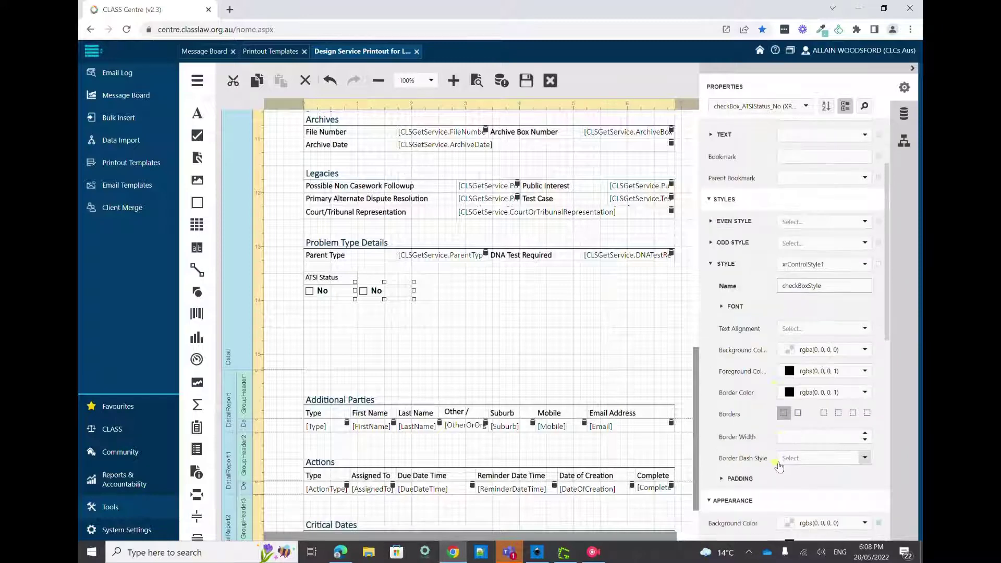
{"action": "left_click", "coordinate": [721, 306]}
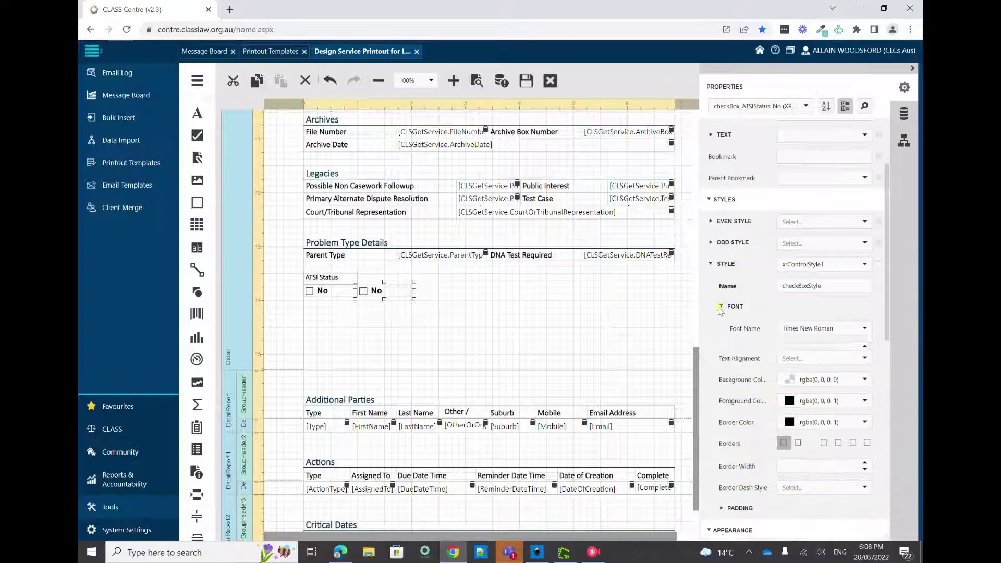
{"action": "left_click", "coordinate": [780, 351]}
{"action": "left_click", "coordinate": [864, 328]}
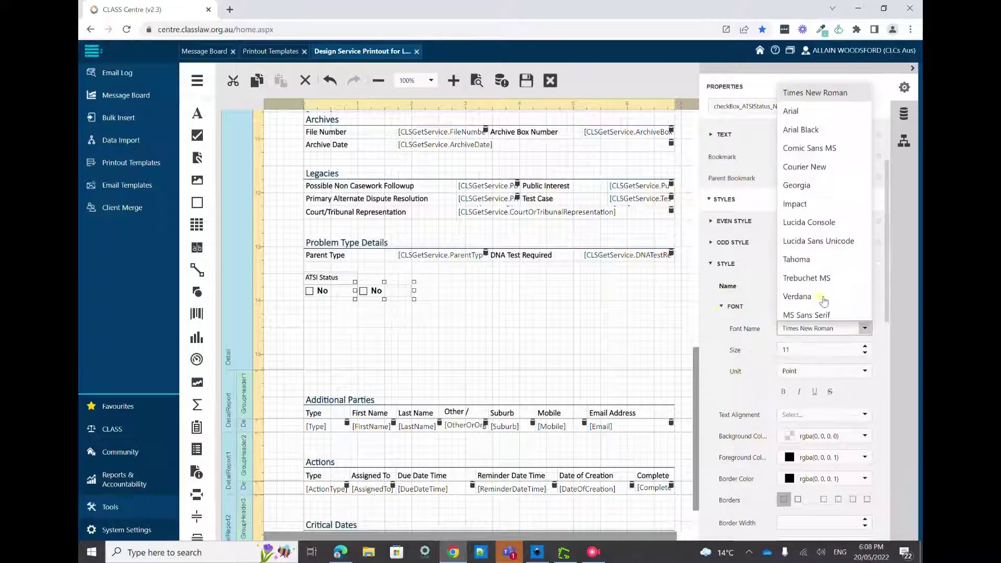
{"action": "left_click", "coordinate": [797, 135]}
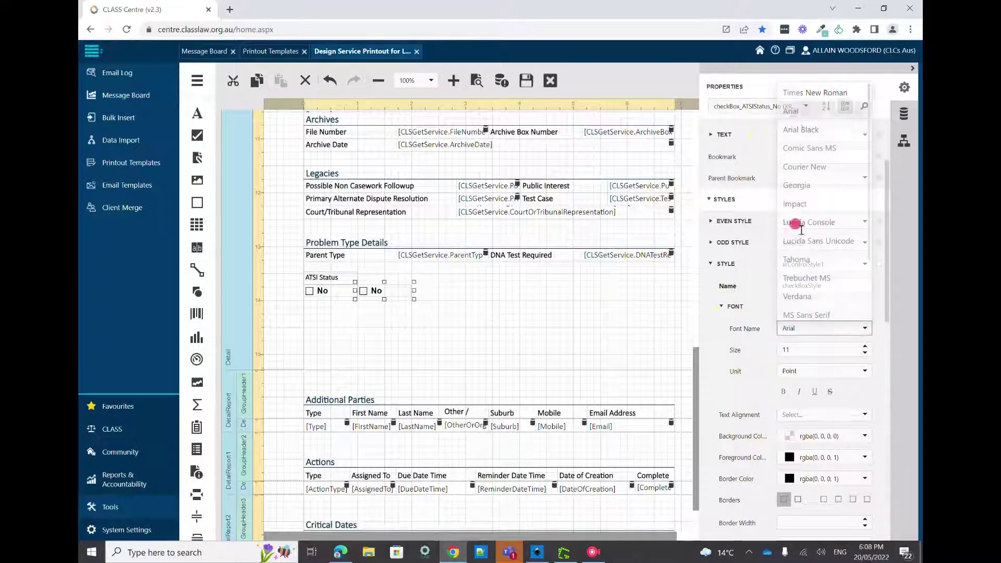
{"action": "left_click", "coordinate": [783, 392]}
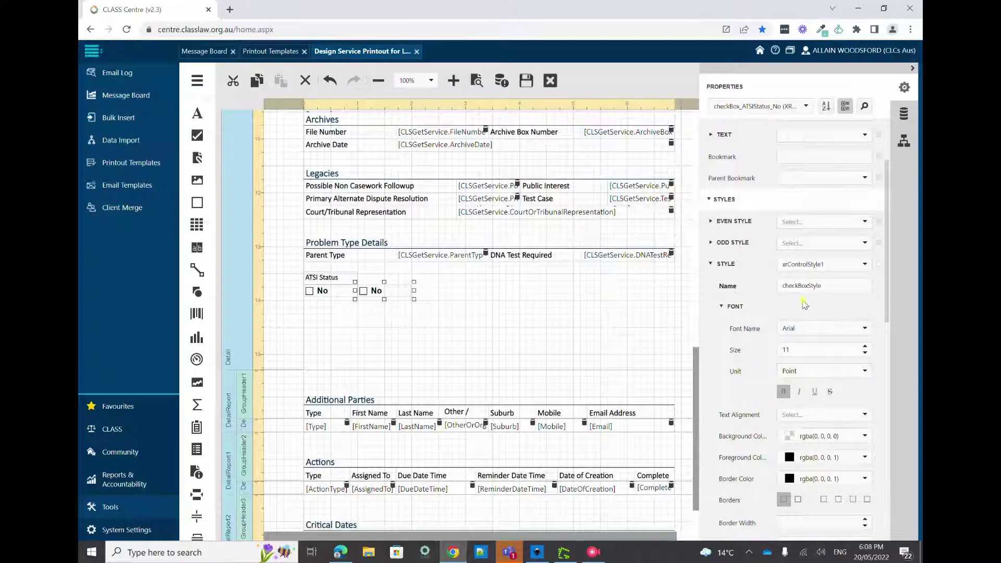
{"action": "left_click", "coordinate": [866, 413]}
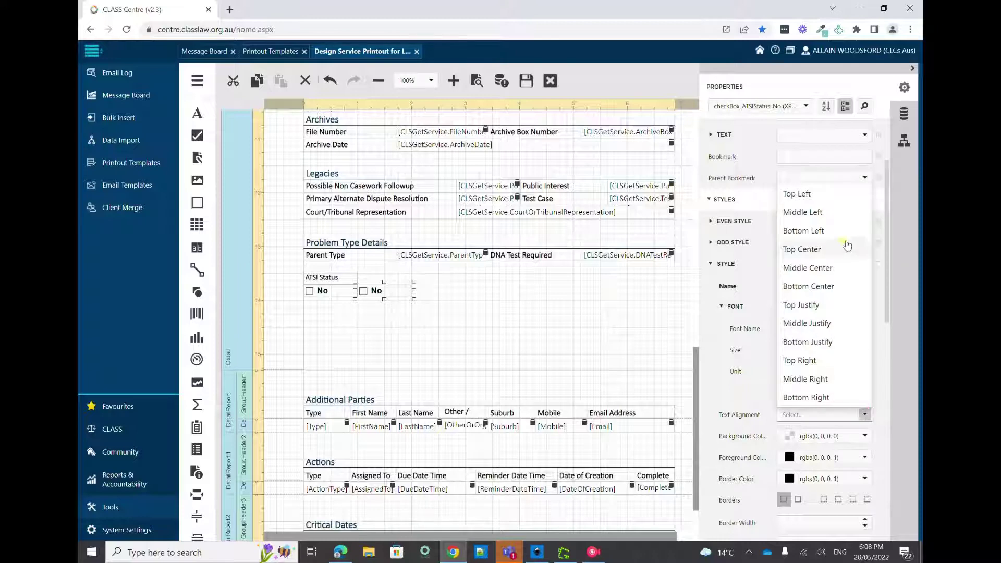
{"action": "left_click", "coordinate": [826, 217]}
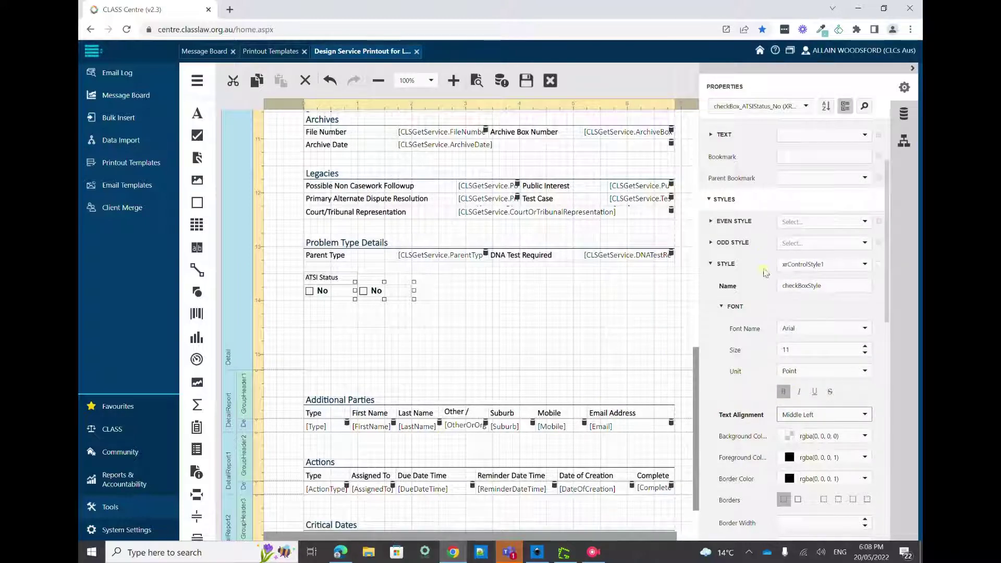
{"action": "left_click", "coordinate": [824, 285]}
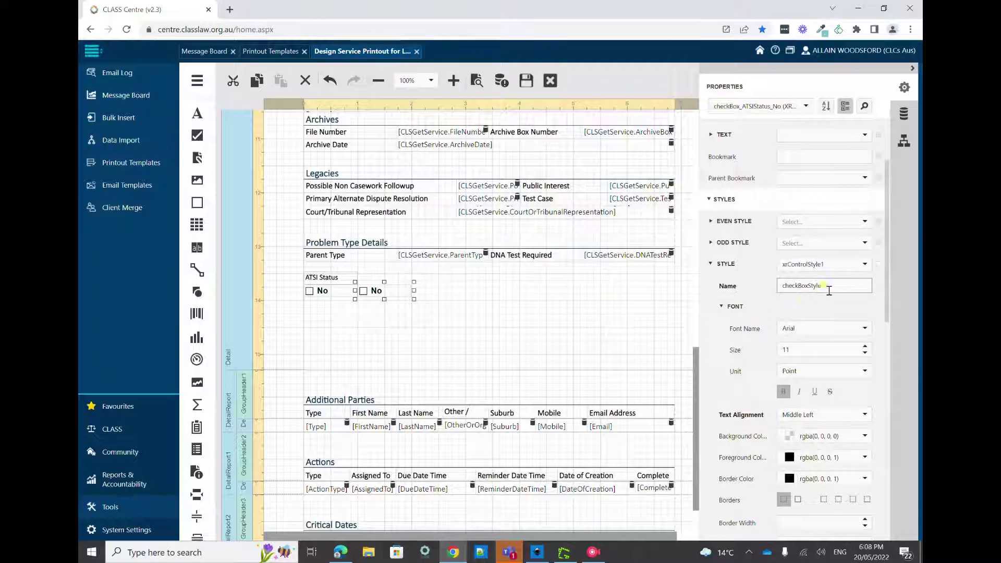
{"action": "left_click", "coordinate": [717, 290]}
Step: Apply the newly created checkbox style to the copied No checkbox directly below the ATSI Status label
{"action": "left_click", "coordinate": [331, 293]}
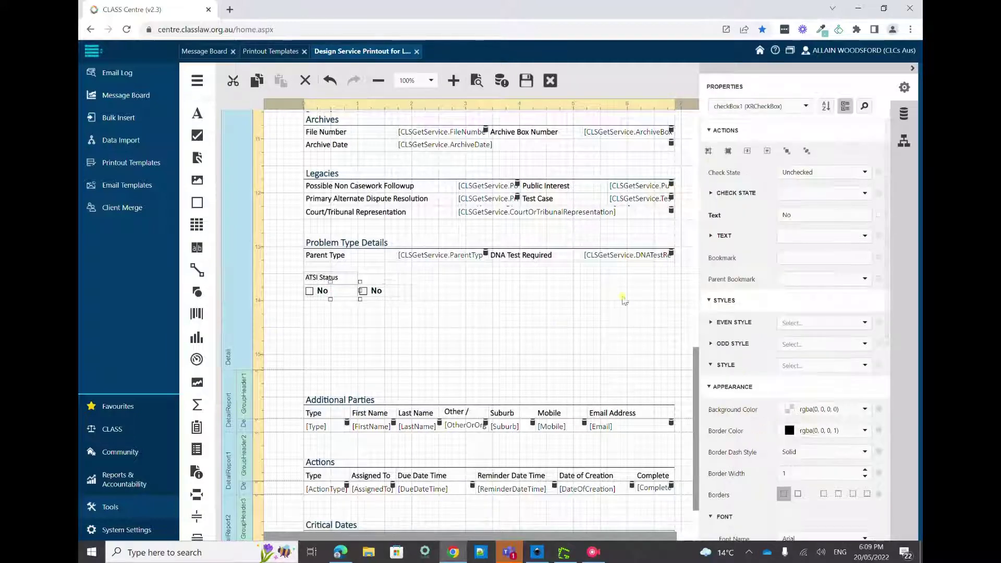
{"action": "left_click", "coordinate": [863, 365]}
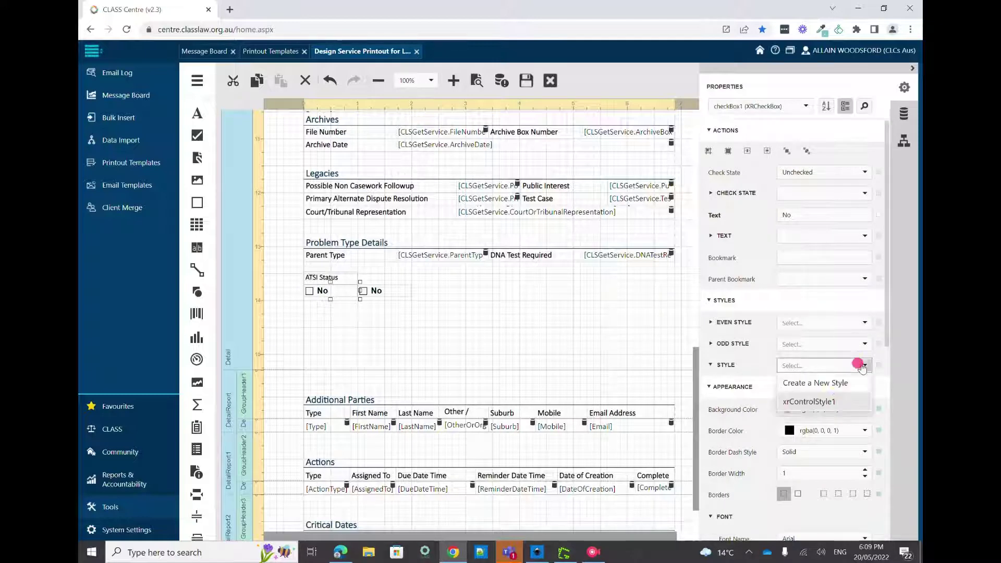
{"action": "left_click", "coordinate": [824, 392]}
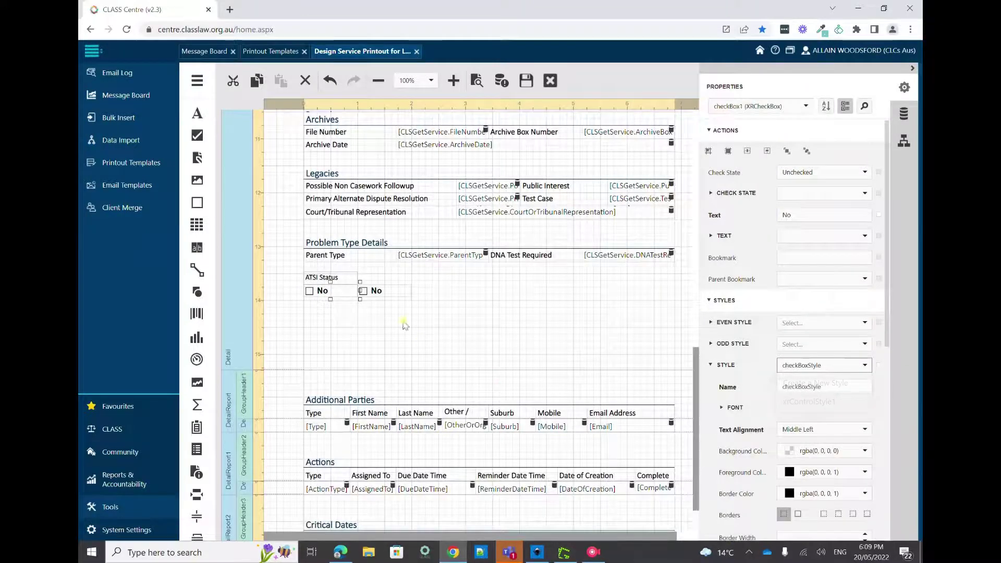
Step: Change the text of the right-hand No checkbox under ATSI Status to Uknown
{"action": "left_click", "coordinate": [377, 290]}
{"action": "double_click", "coordinate": [826, 211]}
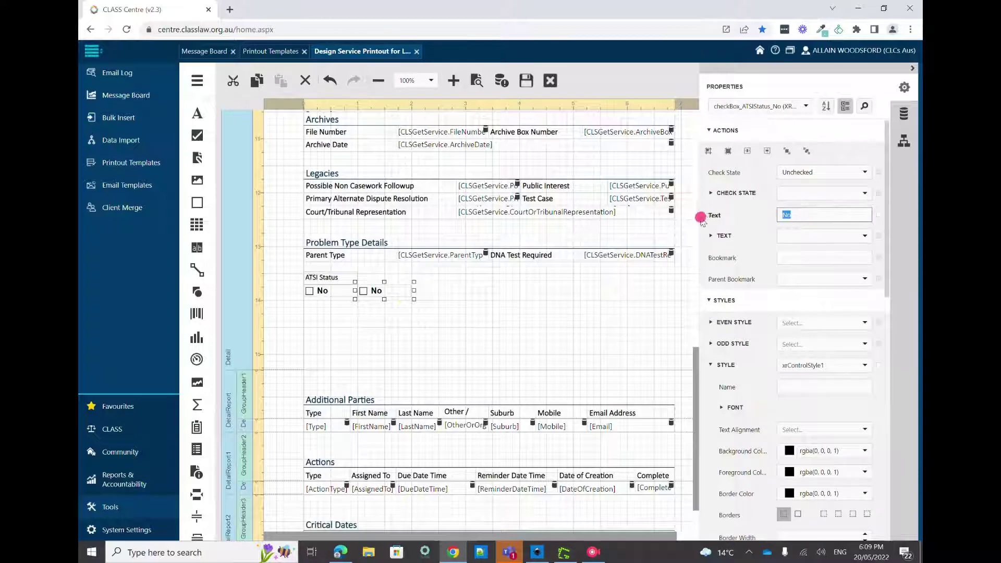
{"action": "type", "text": "Uknown"}
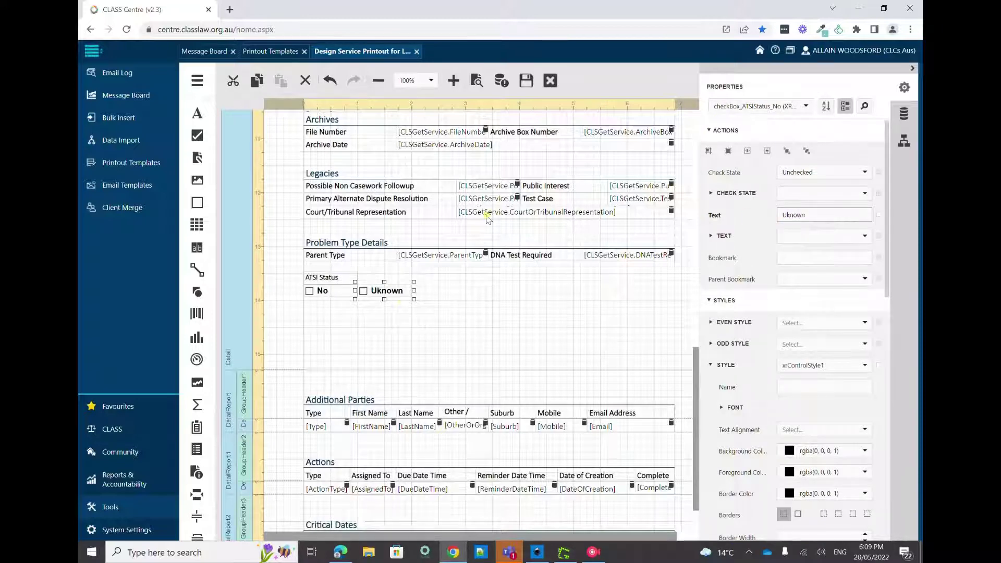
{"action": "left_click", "coordinate": [345, 309]}
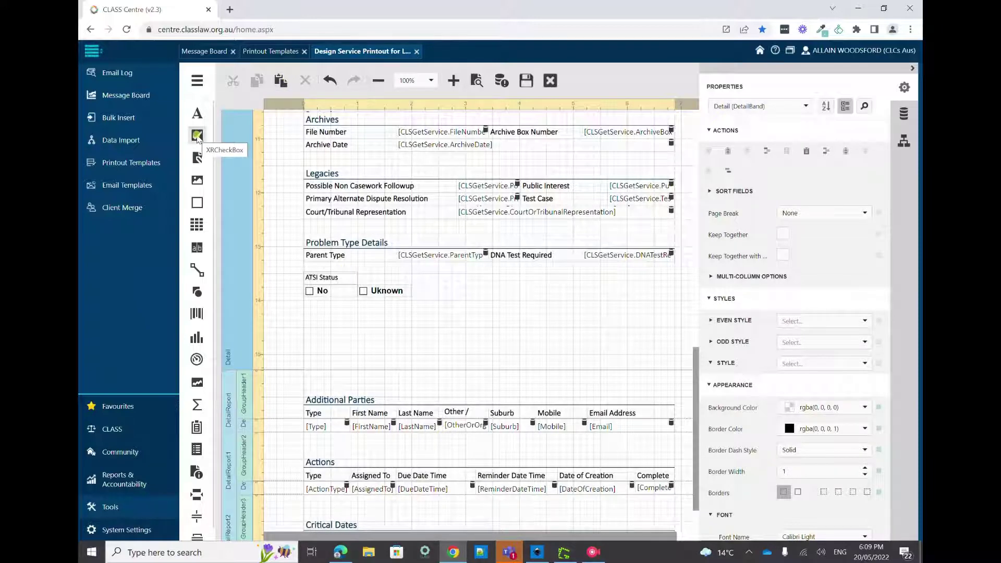
Step: Add a new checkbox directly below the No checkbox and apply checkBoxStyle to it
{"action": "left_click_drag", "start_coordinate": [197, 137], "coordinate": [359, 312]}
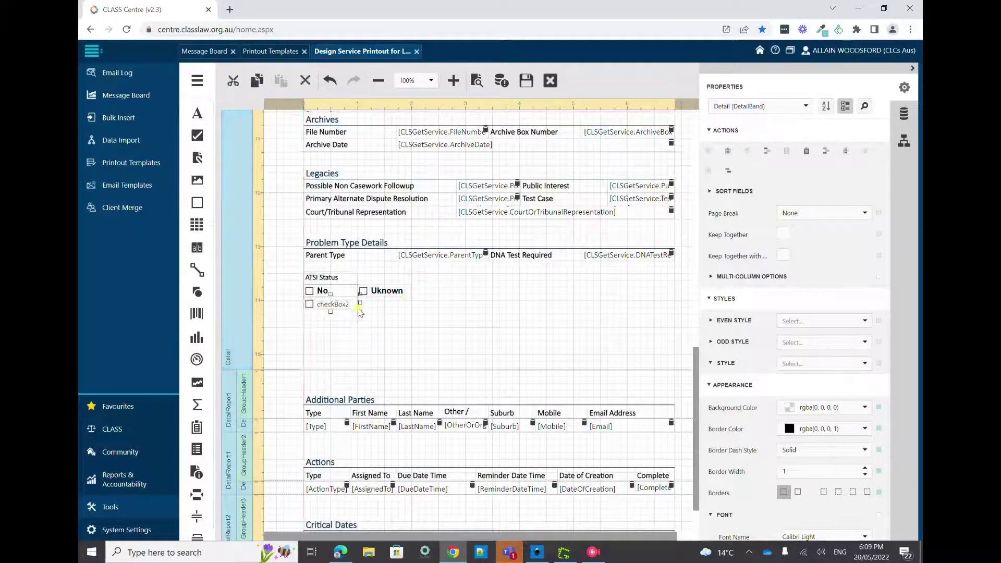
{"action": "left_click", "coordinate": [862, 367]}
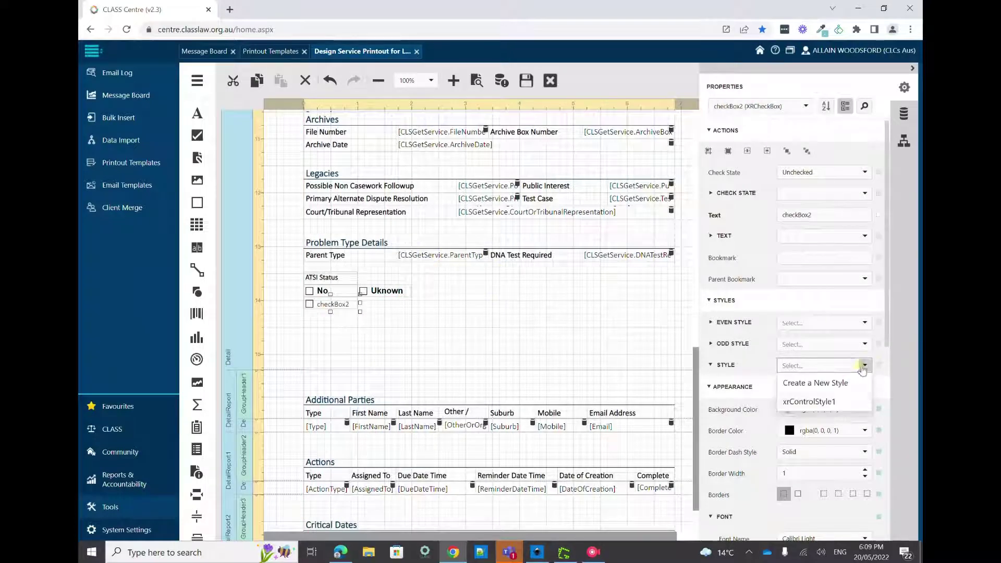
{"action": "left_click", "coordinate": [827, 405]}
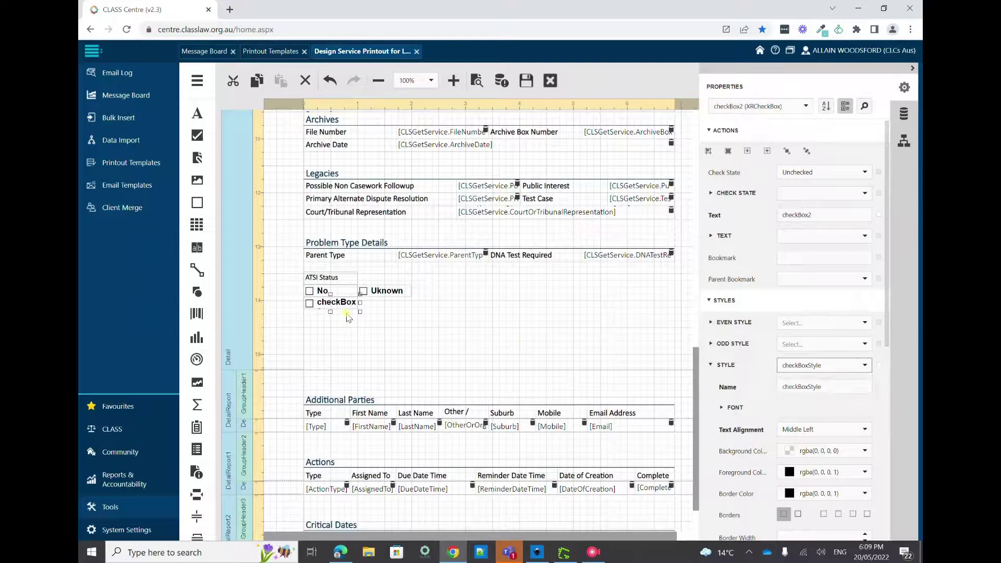
Step: Set the new checkbox's text to Yes Aboriginal and widen it to the right edge of the Uknown checkbox
{"action": "scroll", "coordinate": [803, 271], "scroll_direction": "down", "scroll_amount": 5}
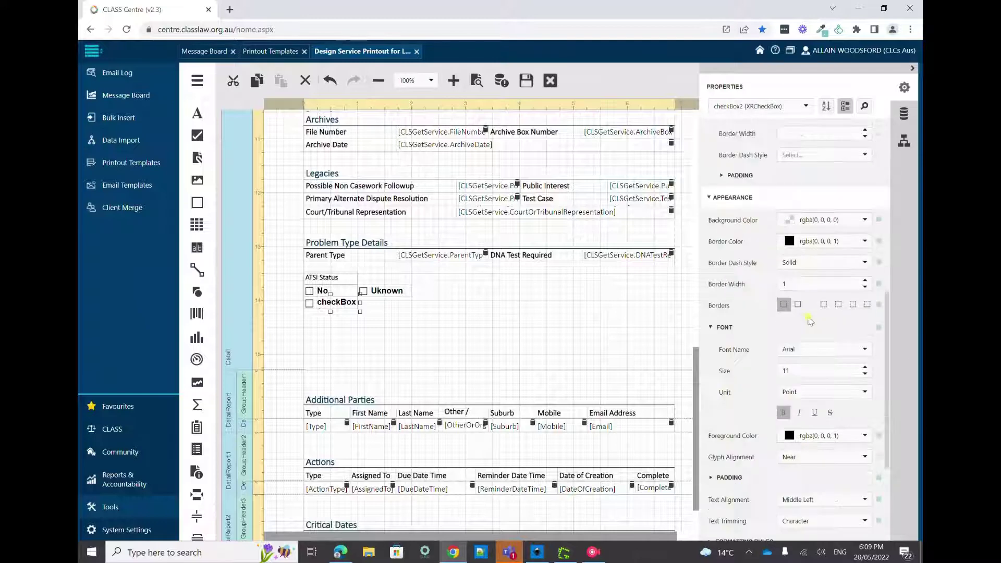
{"action": "scroll", "coordinate": [810, 321], "scroll_direction": "up", "scroll_amount": 8}
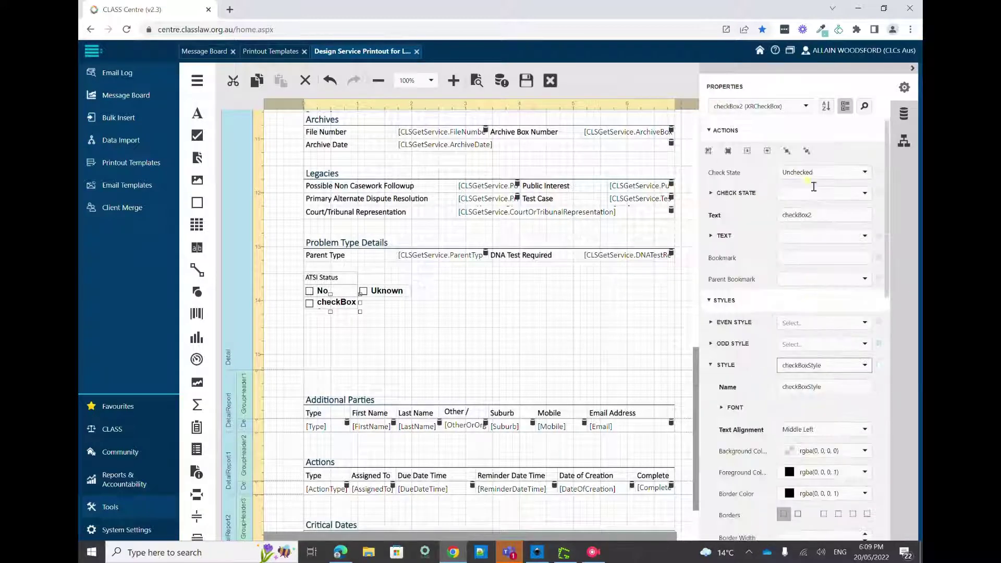
{"action": "double_click", "coordinate": [817, 212]}
{"action": "type", "text": "Yes Abor"}
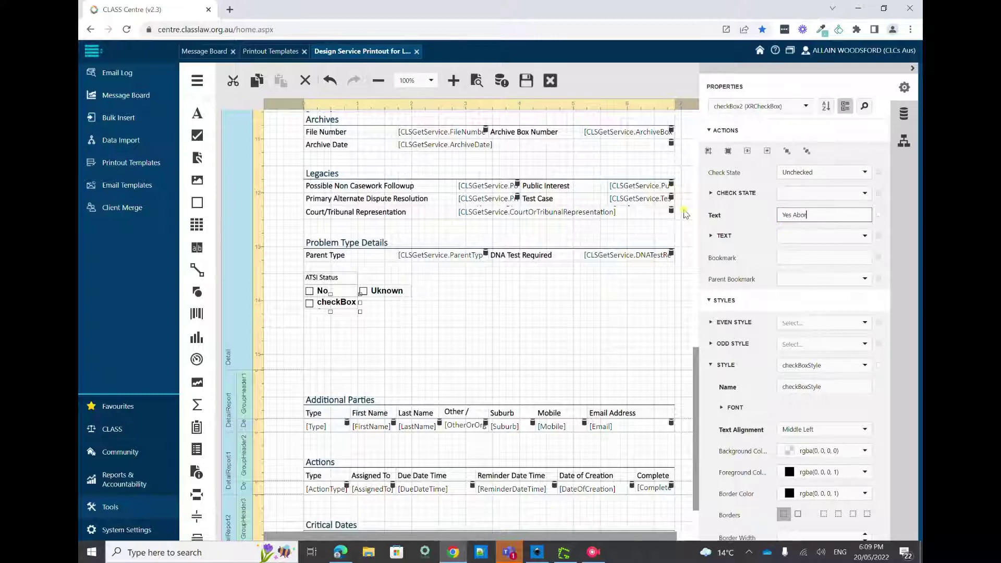
{"action": "type", "text": "iginal"}
{"action": "left_click_drag", "start_coordinate": [360, 302], "coordinate": [414, 303]}
{"action": "left_click", "coordinate": [377, 340]}
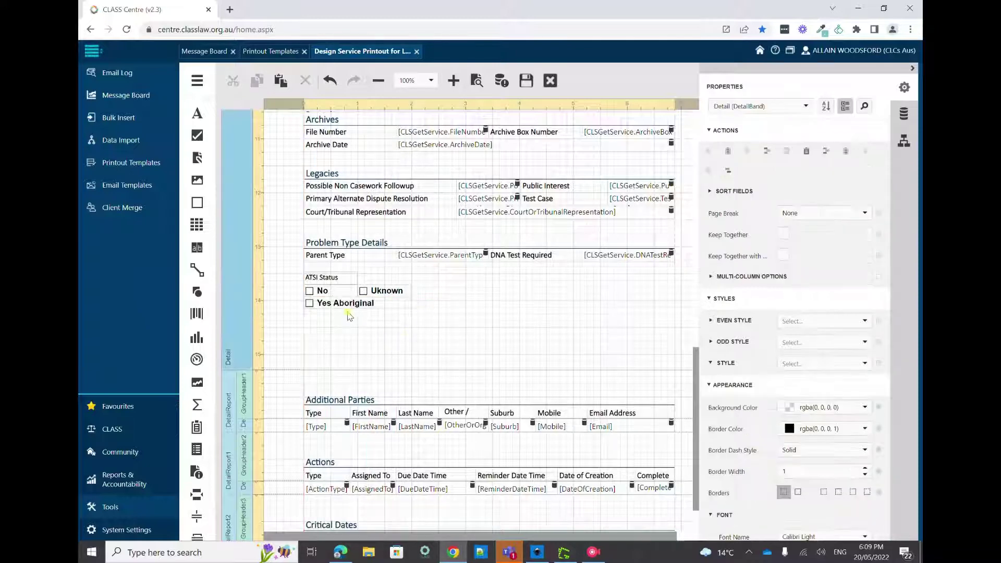
Step: Add another checkbox immediately right of Yes Aboriginal and set its text to Yes TSI
{"action": "left_click", "coordinate": [332, 308]}
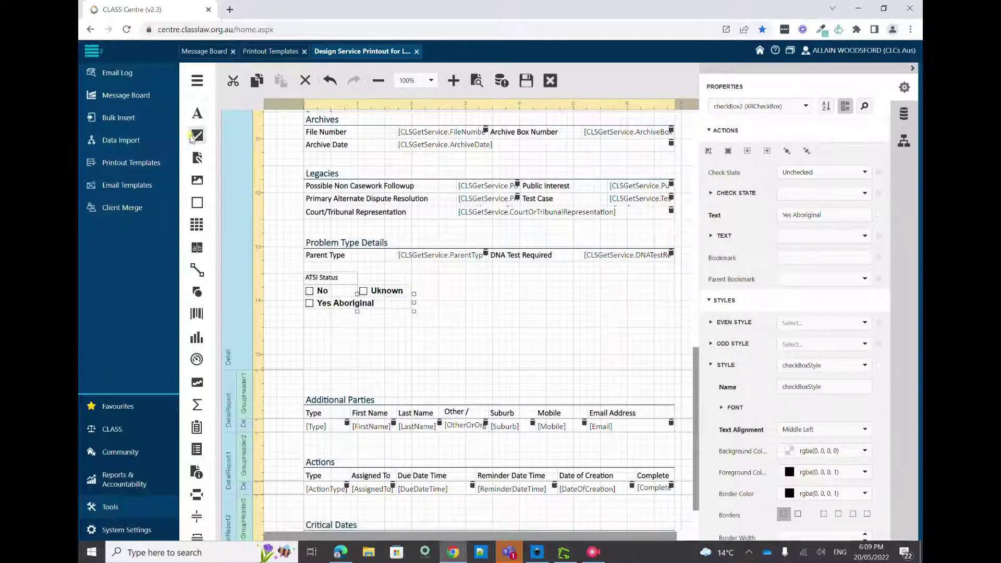
{"action": "left_click_drag", "start_coordinate": [197, 135], "coordinate": [416, 304]}
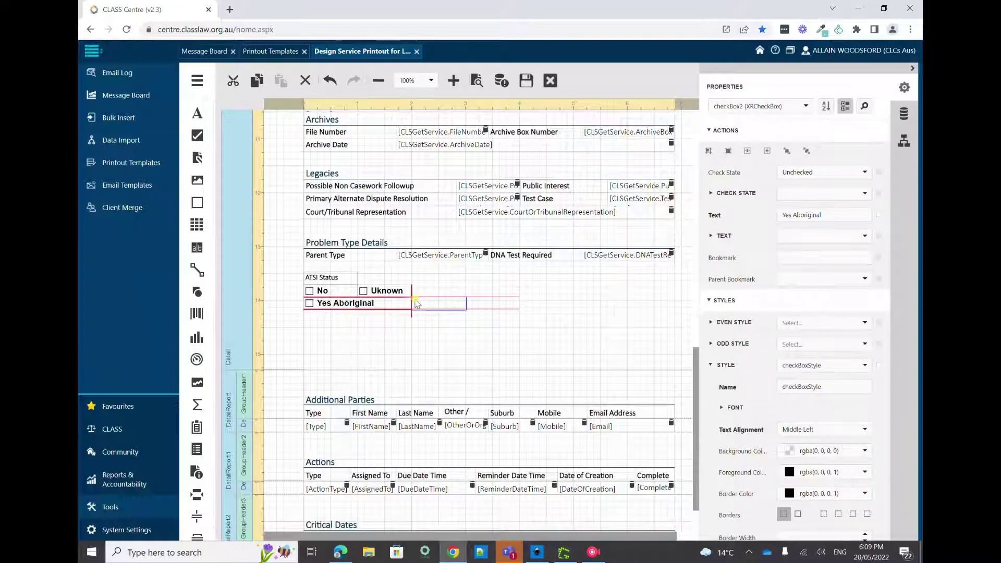
{"action": "left_click_drag", "start_coordinate": [516, 332], "coordinate": [517, 332]}
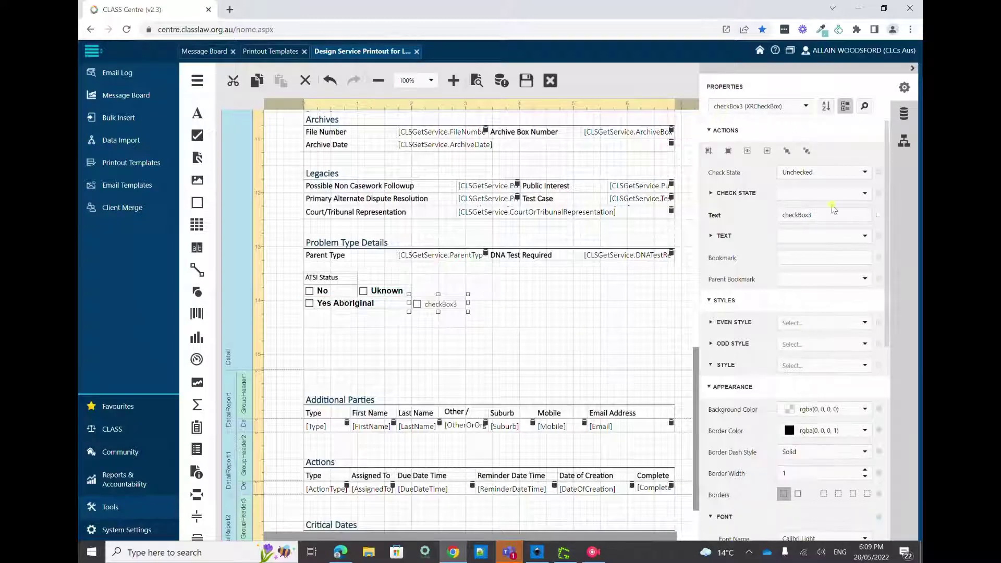
{"action": "left_click", "coordinate": [835, 218]}
{"action": "type", "text": "Yes TSI"}
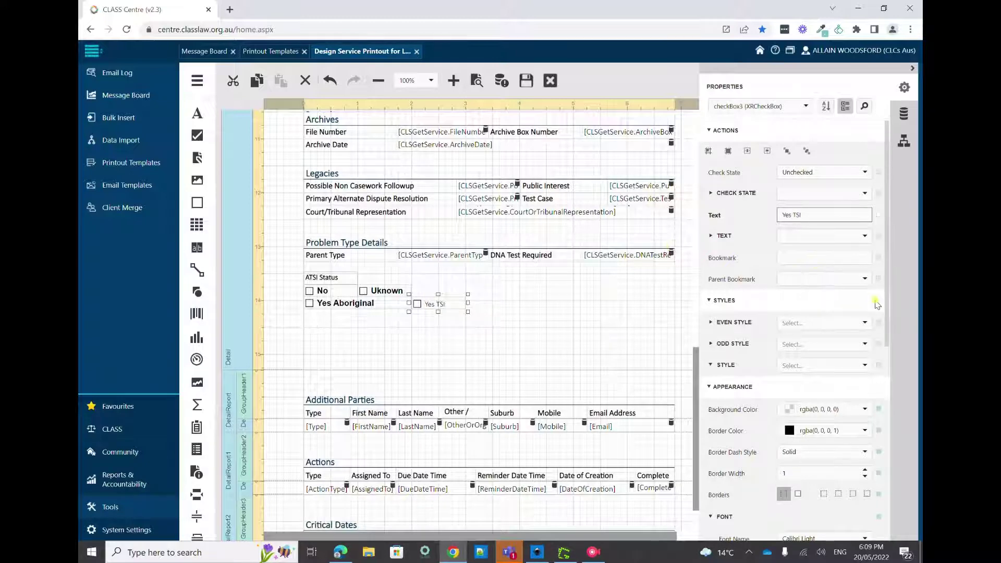
Step: Apply checkBoxStyle to the Yes TSI checkbox
{"action": "scroll", "coordinate": [865, 277], "scroll_direction": "down", "scroll_amount": 2}
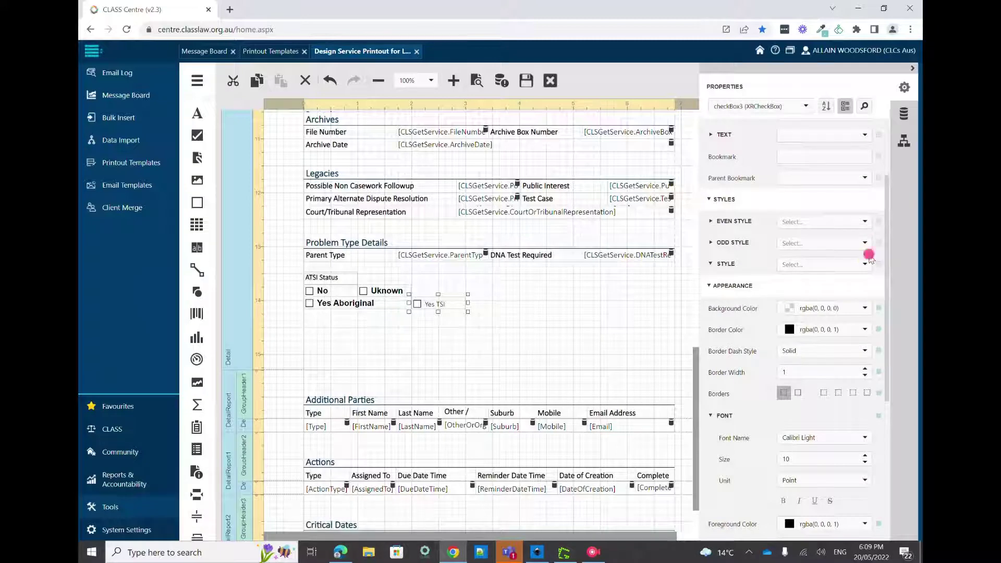
{"action": "left_click", "coordinate": [865, 264]}
{"action": "left_click", "coordinate": [805, 306]}
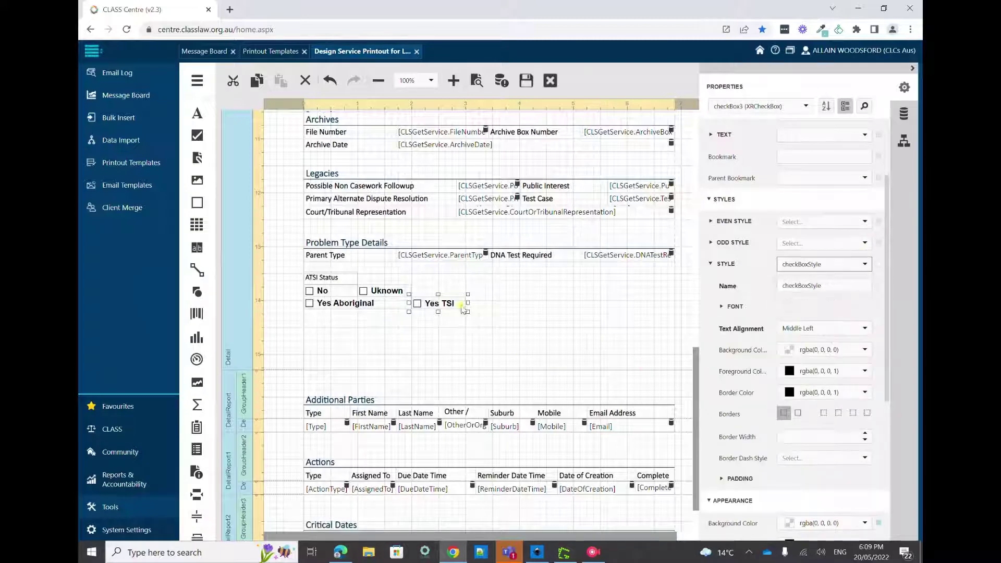
Step: Rename the Yes Aboriginal checkbox control as checkBox_ATSIStatus_Aboriginal
{"action": "left_click", "coordinate": [383, 307]}
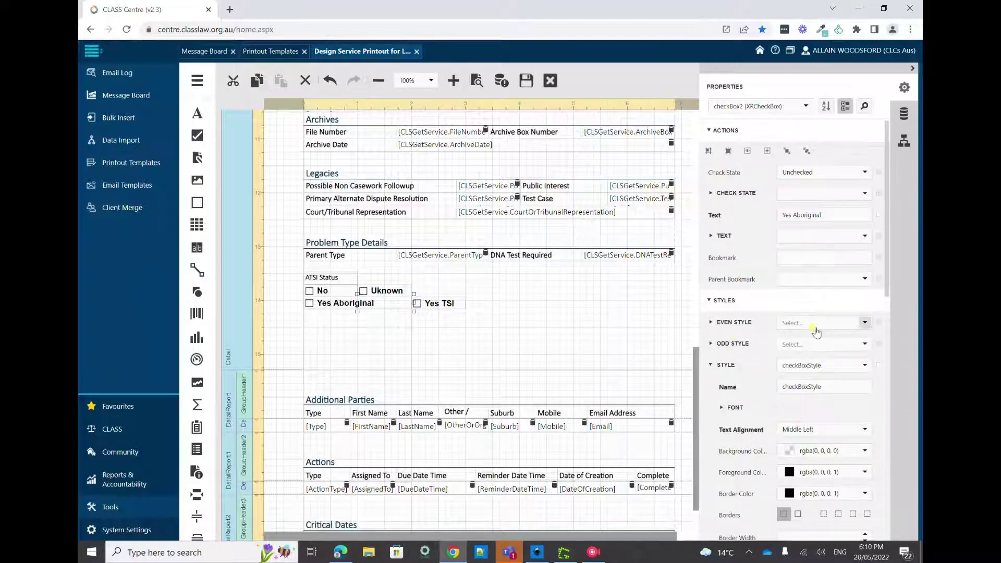
{"action": "scroll", "coordinate": [816, 332], "scroll_direction": "down", "scroll_amount": 7}
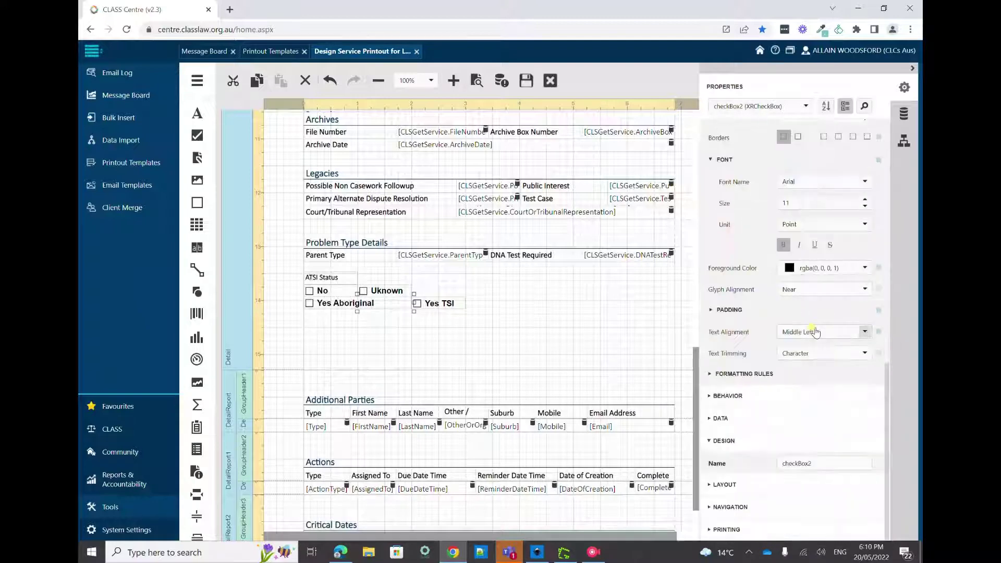
{"action": "left_click", "coordinate": [821, 464]}
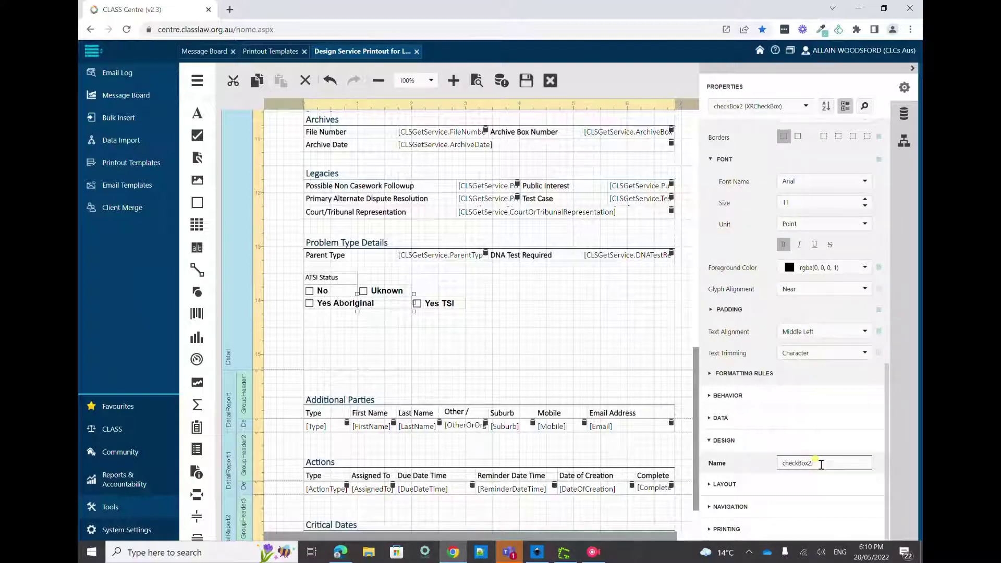
{"action": "type", "text": "_Al"}
{"action": "type", "text": "al"}
{"action": "key", "text": "Return"}
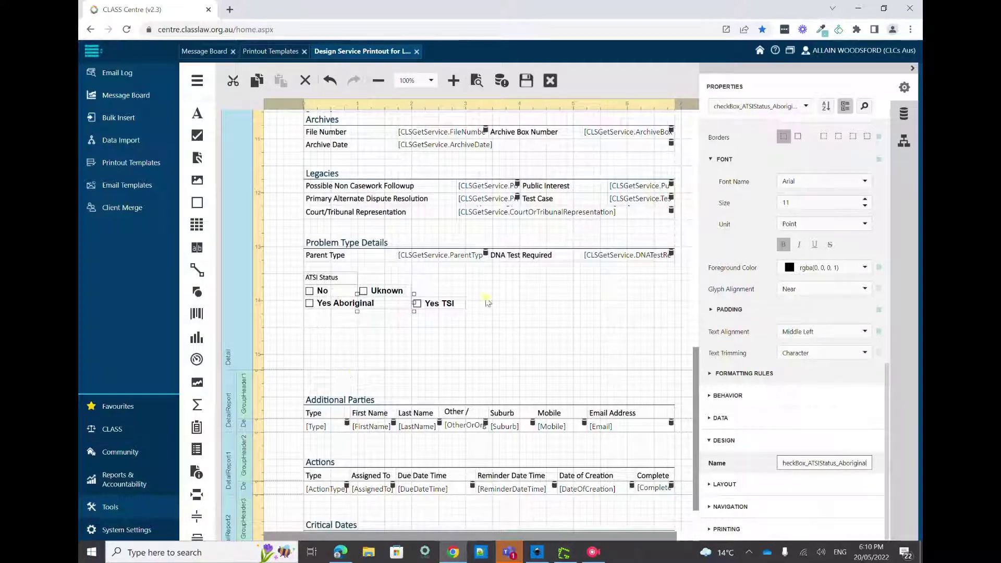
Step: Rename the Yes TSI checkbox control as checkBox_ATSIStatus_TSI
{"action": "left_click", "coordinate": [446, 308]}
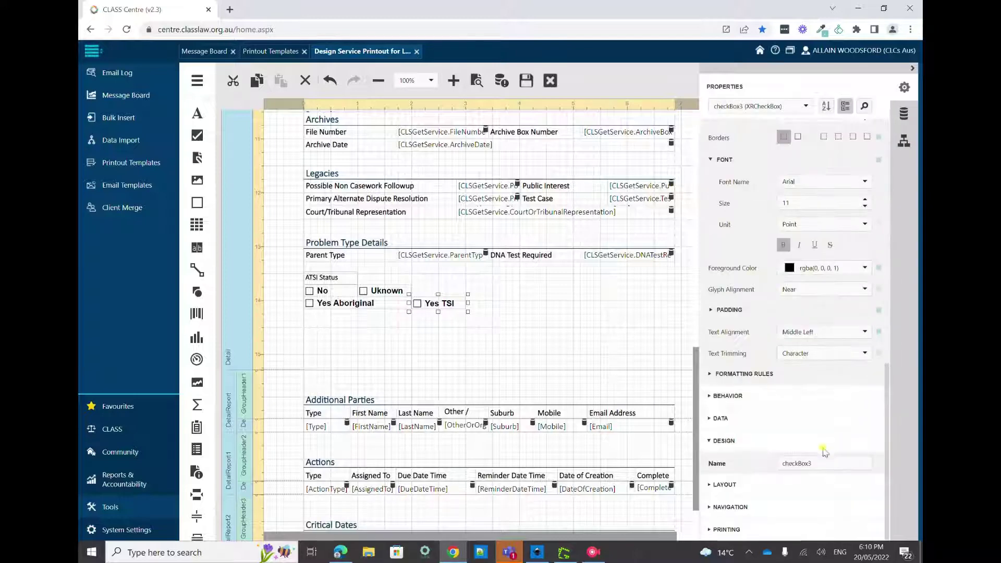
{"action": "left_click", "coordinate": [820, 464]}
{"action": "type", "text": "_ATSIStatus"}
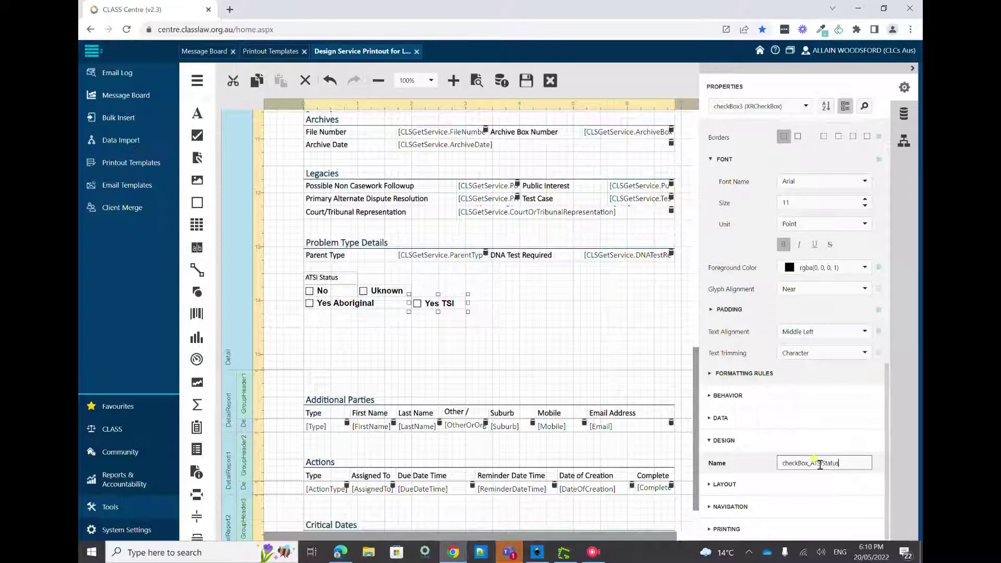
{"action": "type", "text": "_TSI"}
{"action": "left_click", "coordinate": [441, 327]}
Step: Check the Greenshot capture and Inkscape mock-up, and rearrange the second row with Yes TSI below No and Yes Aboriginal below Uknown
{"action": "left_click", "coordinate": [564, 552]}
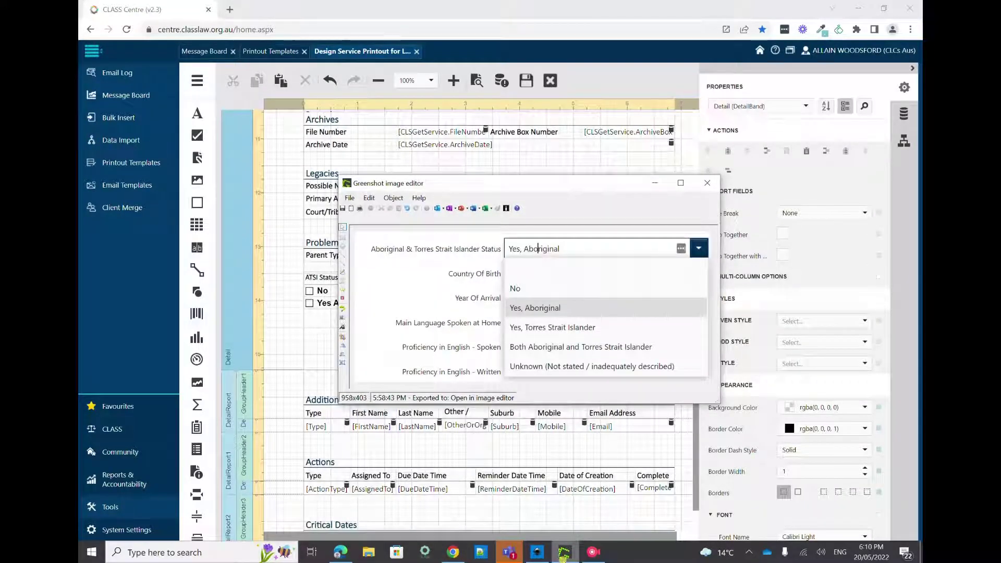
{"action": "left_click", "coordinate": [564, 553]}
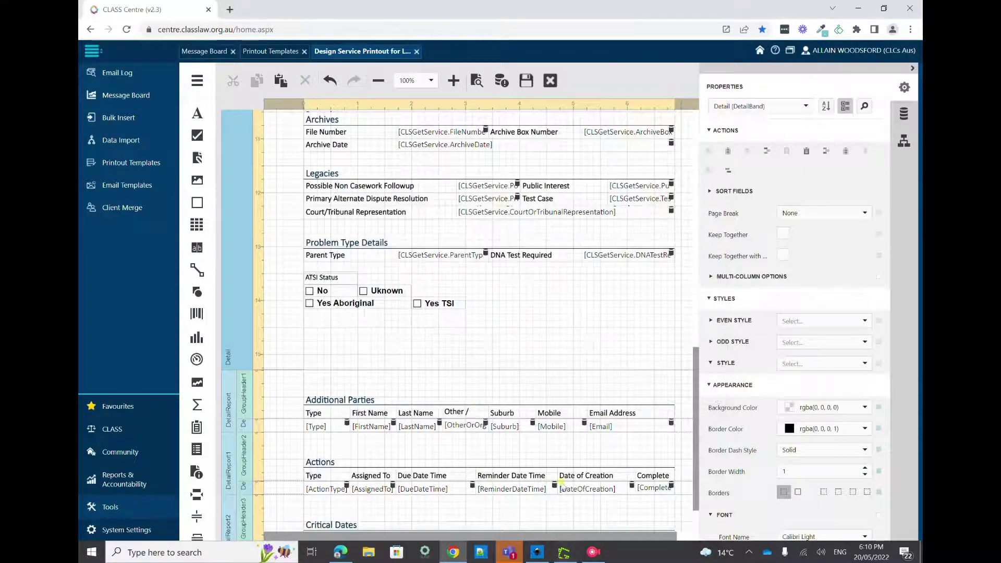
{"action": "left_click", "coordinate": [540, 554]}
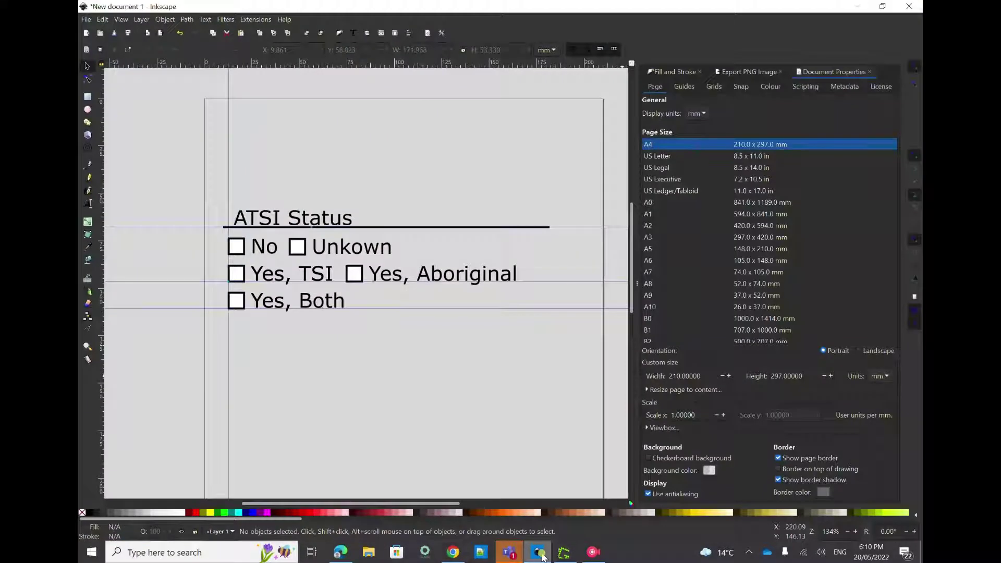
{"action": "left_click", "coordinate": [541, 553]}
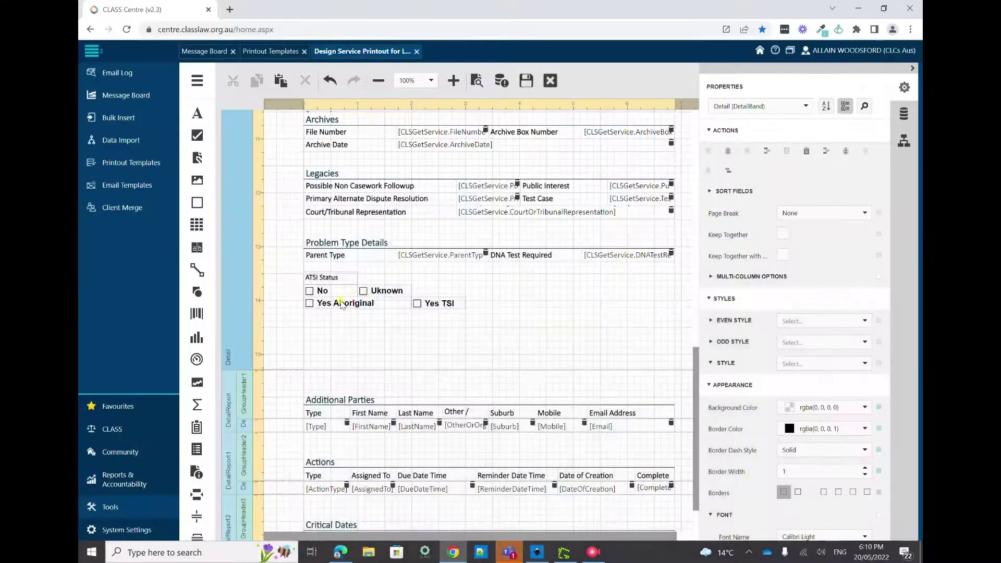
{"action": "left_click_drag", "start_coordinate": [342, 304], "coordinate": [354, 351]}
{"action": "left_click", "coordinate": [437, 303]}
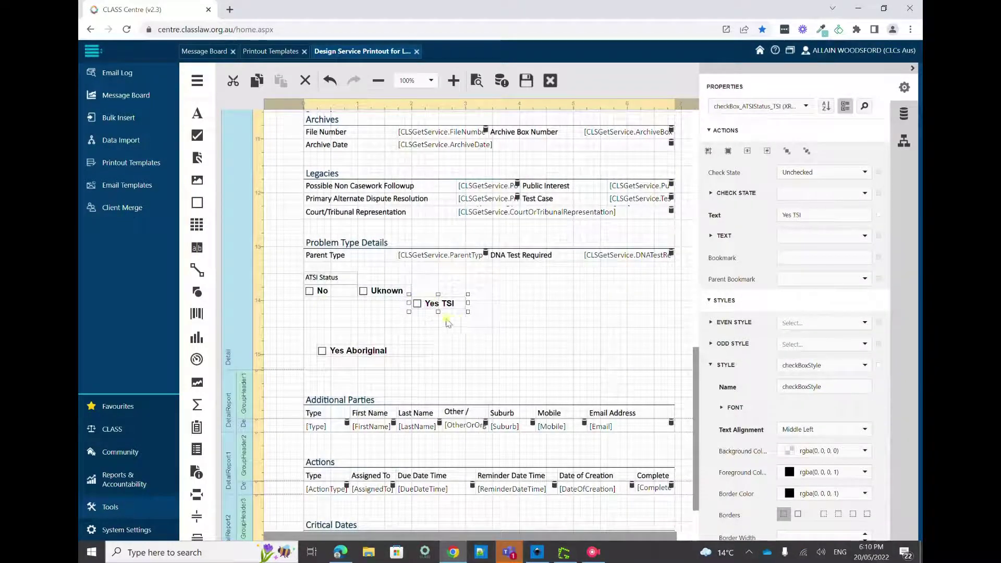
{"action": "left_click_drag", "start_coordinate": [427, 306], "coordinate": [319, 307]}
{"action": "left_click", "coordinate": [343, 353]}
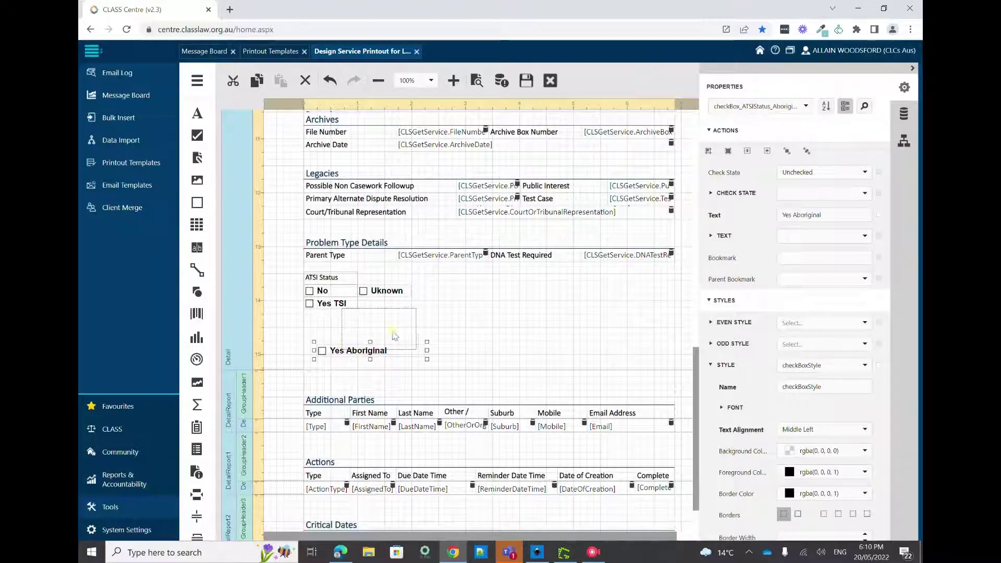
{"action": "left_click_drag", "start_coordinate": [334, 353], "coordinate": [372, 302]}
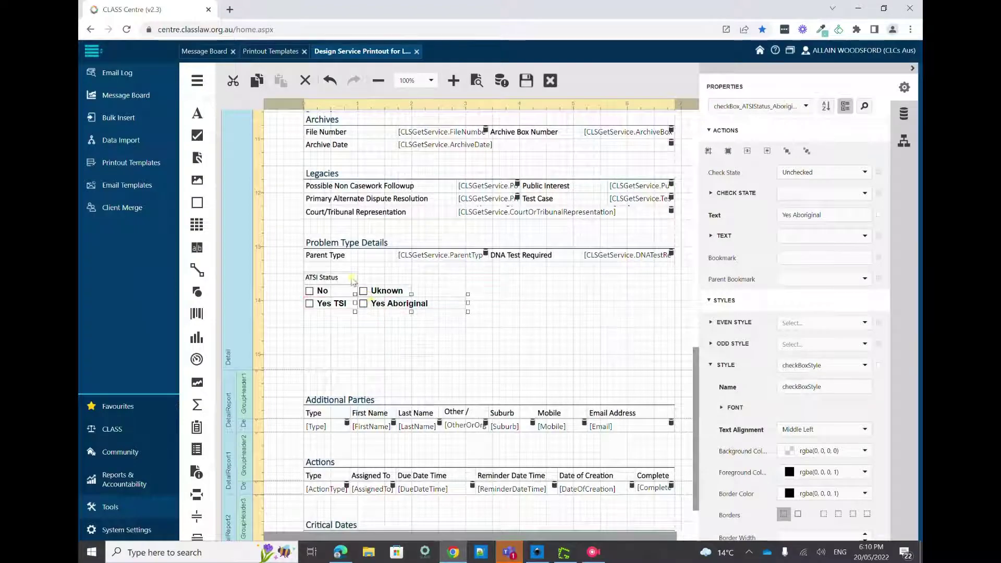
{"action": "left_click", "coordinate": [344, 319]}
Step: Check the ATSI Status layout in the Inkscape mock-up against the checkboxes already placed in the template
{"action": "left_click", "coordinate": [538, 552]}
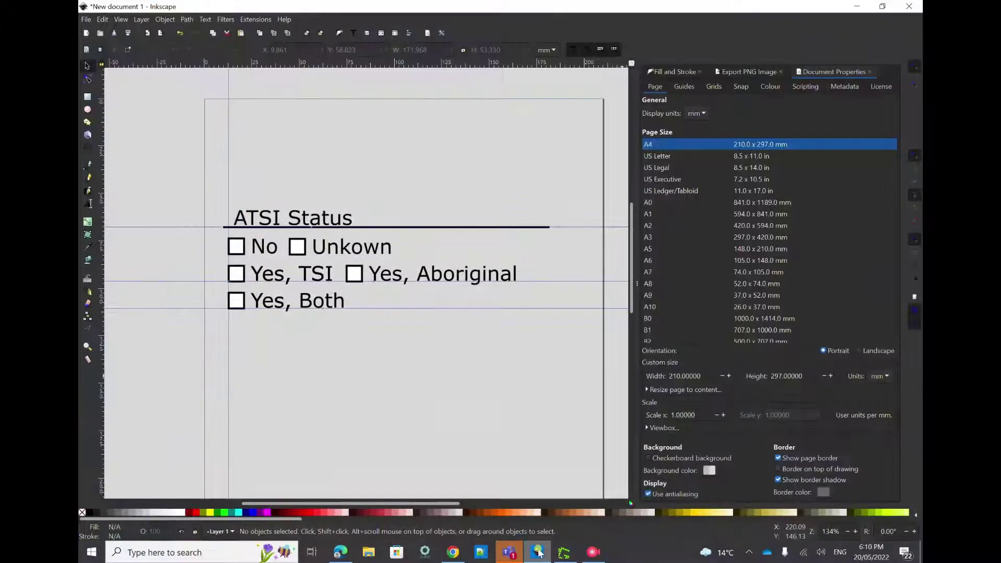
{"action": "left_click", "coordinate": [538, 552]}
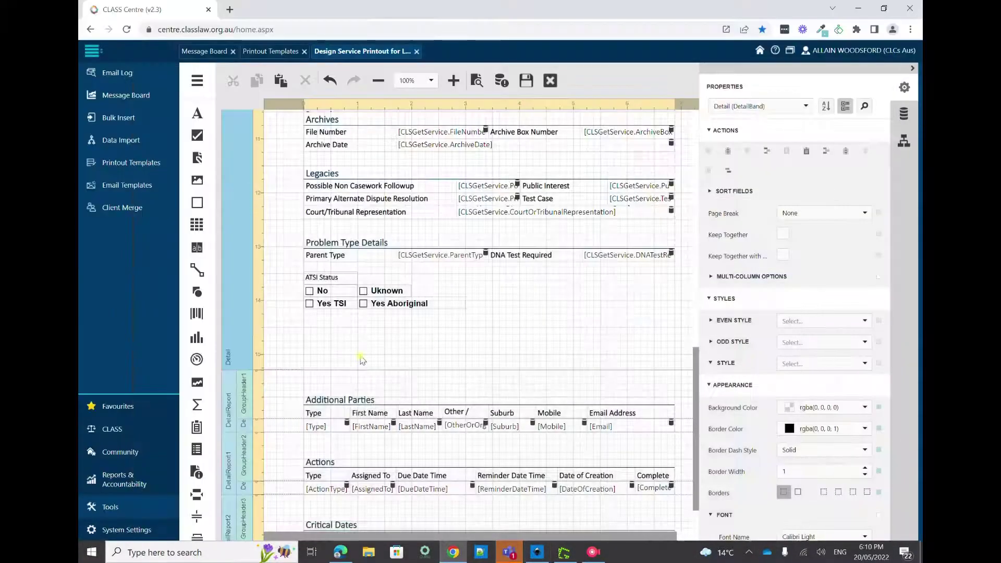
{"action": "left_click", "coordinate": [310, 293]}
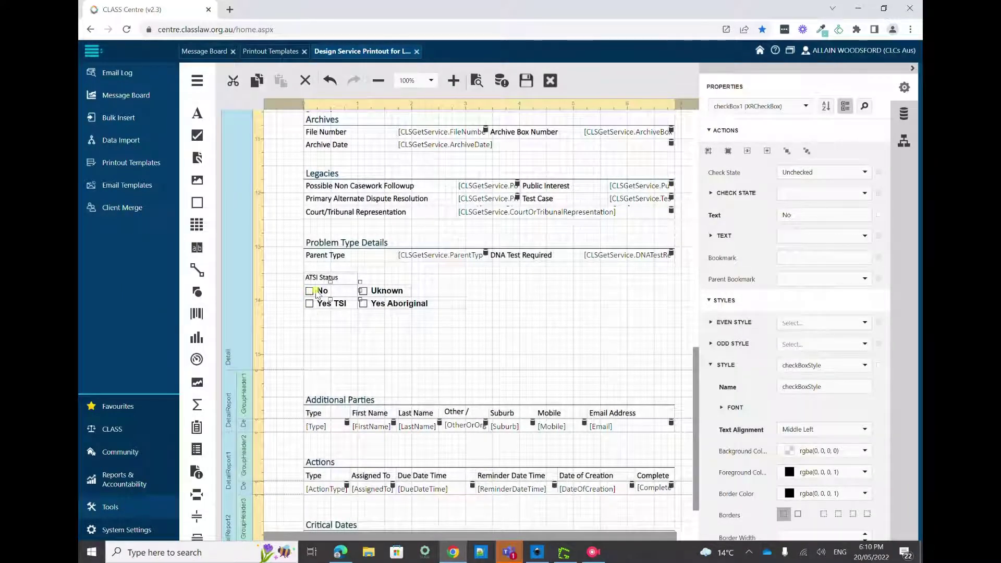
{"action": "left_click", "coordinate": [339, 322]}
{"action": "left_click", "coordinate": [340, 303]}
{"action": "left_click", "coordinate": [364, 320]}
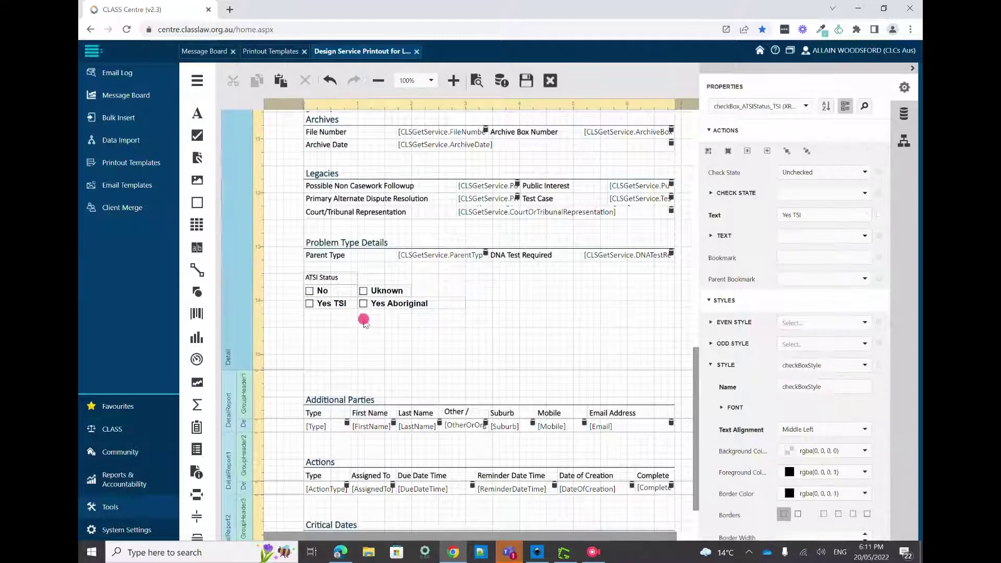
Step: Add a checkbox directly below Yes TSI and set its text to Yes Both
{"action": "left_click_drag", "start_coordinate": [198, 136], "coordinate": [302, 313]}
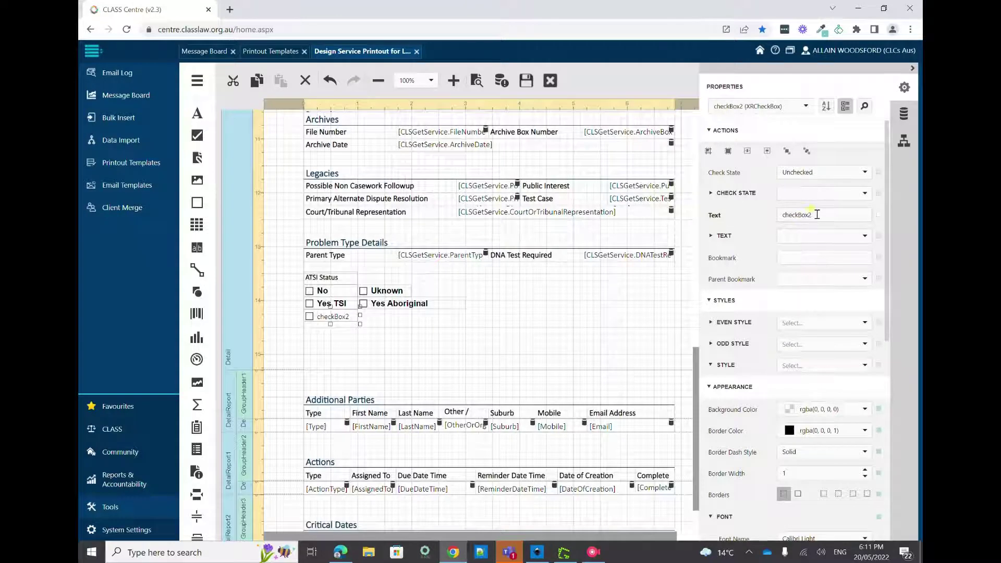
{"action": "double_click", "coordinate": [817, 214]}
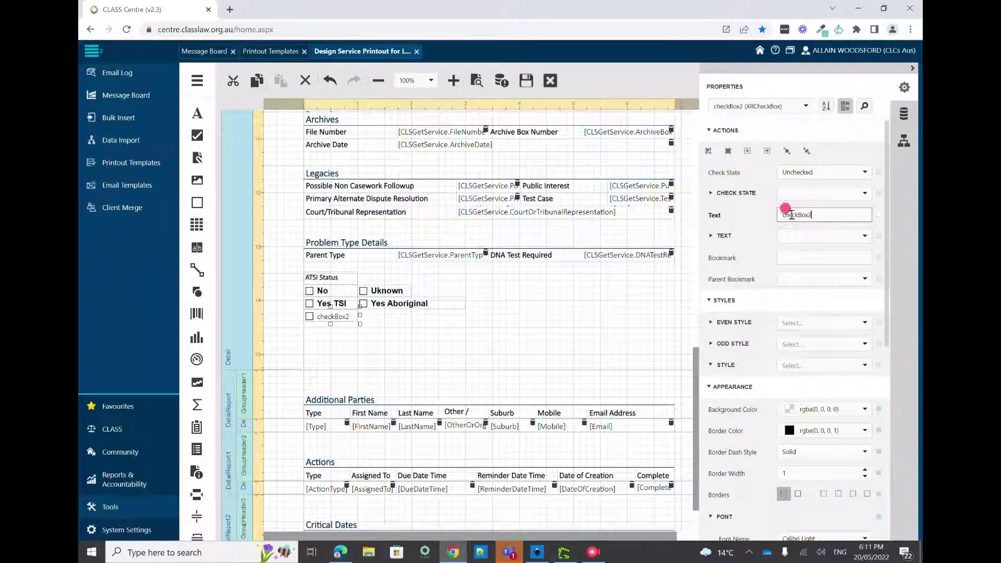
{"action": "type", "text": "Yes Both"}
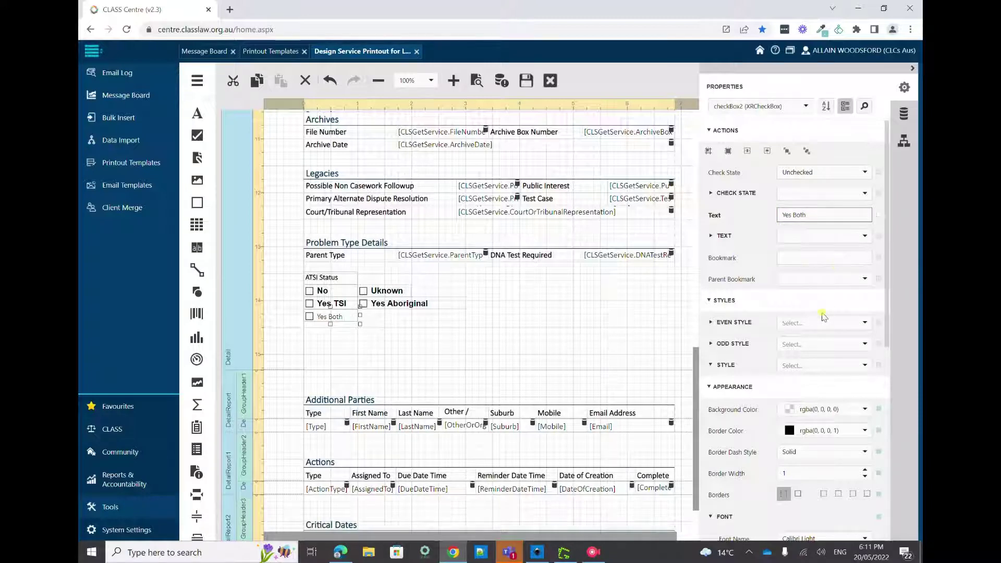
Step: Rename the Yes Both checkbox control as checkBox_ATSIStatus_Both
{"action": "scroll", "coordinate": [782, 443], "scroll_direction": "down", "scroll_amount": 7}
{"action": "left_click_drag", "start_coordinate": [818, 463], "coordinate": [759, 479]}
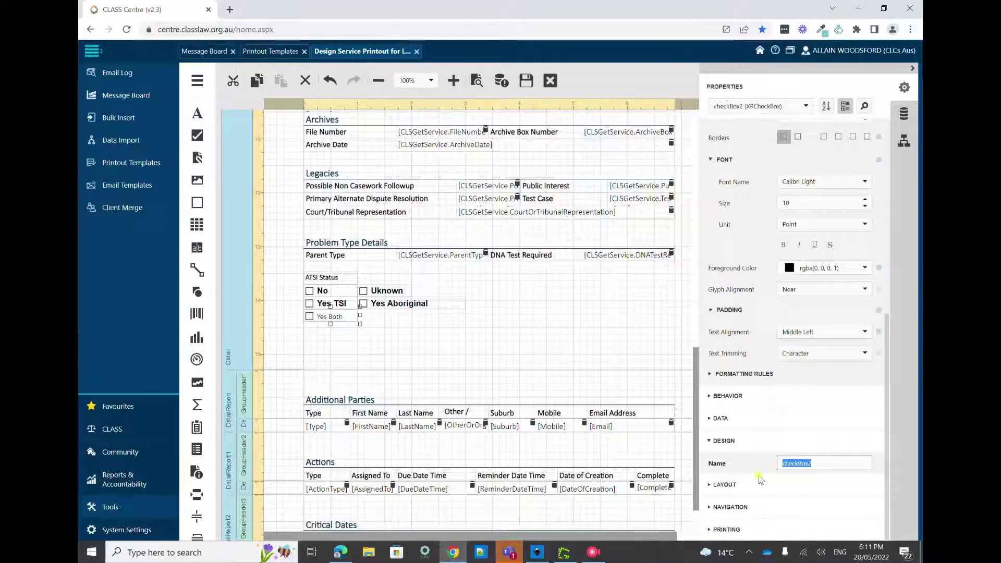
{"action": "key", "text": "End"}
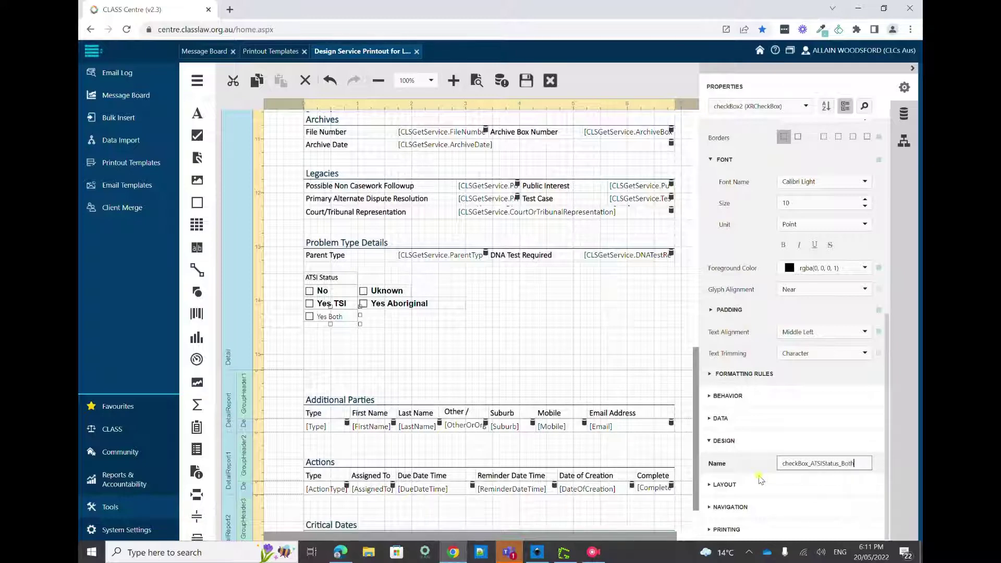
{"action": "key", "text": "Return"}
Step: Apply checkBoxStyle to the Yes Both checkbox
{"action": "scroll", "coordinate": [866, 313], "scroll_direction": "up", "scroll_amount": 5}
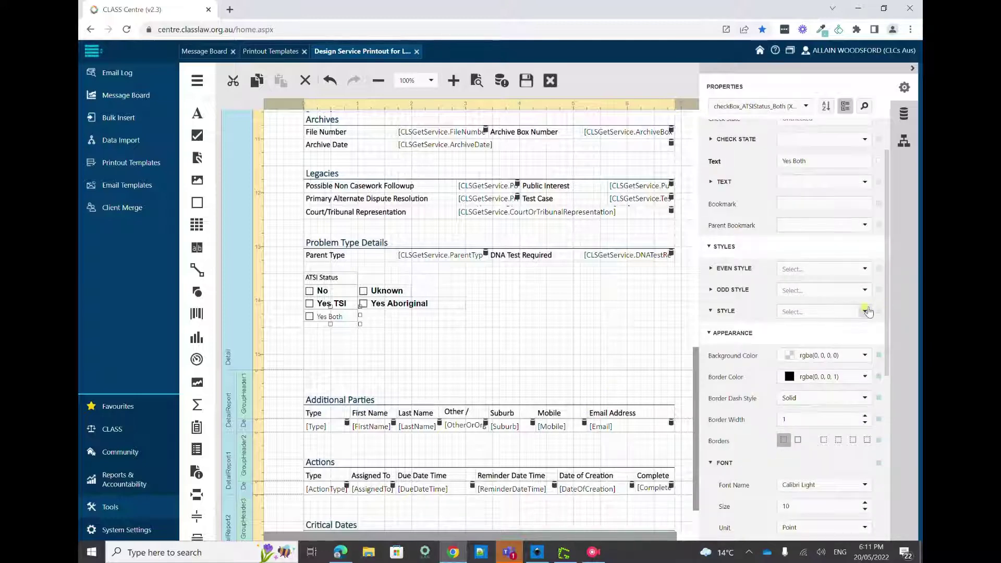
{"action": "left_click", "coordinate": [864, 312]}
{"action": "left_click", "coordinate": [798, 345]}
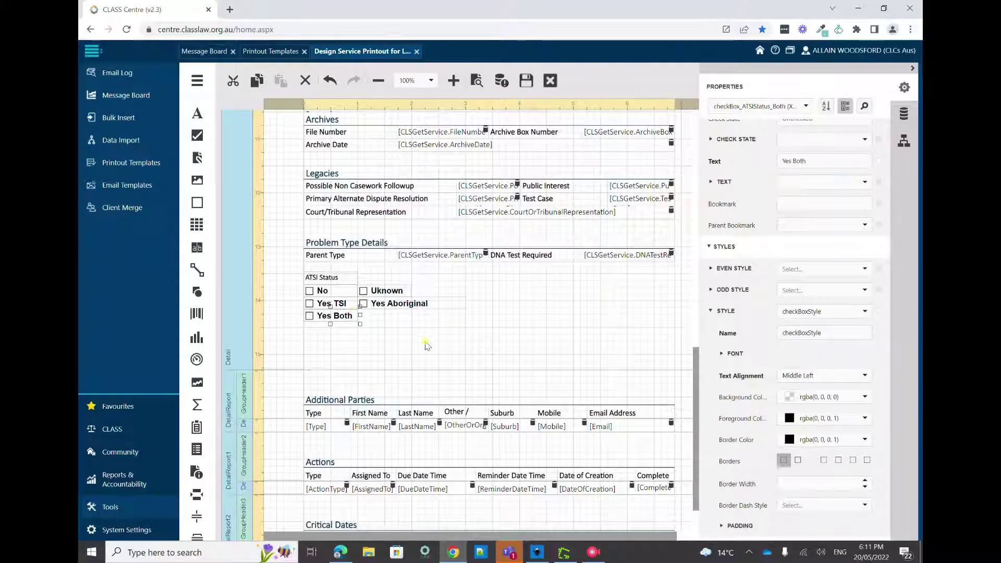
{"action": "left_click", "coordinate": [425, 345]}
Step: Compare the ATSI Status heading with the Inkscape mock-up and examine the border and font settings of the Problem Type Details heading
{"action": "left_click", "coordinate": [334, 278]}
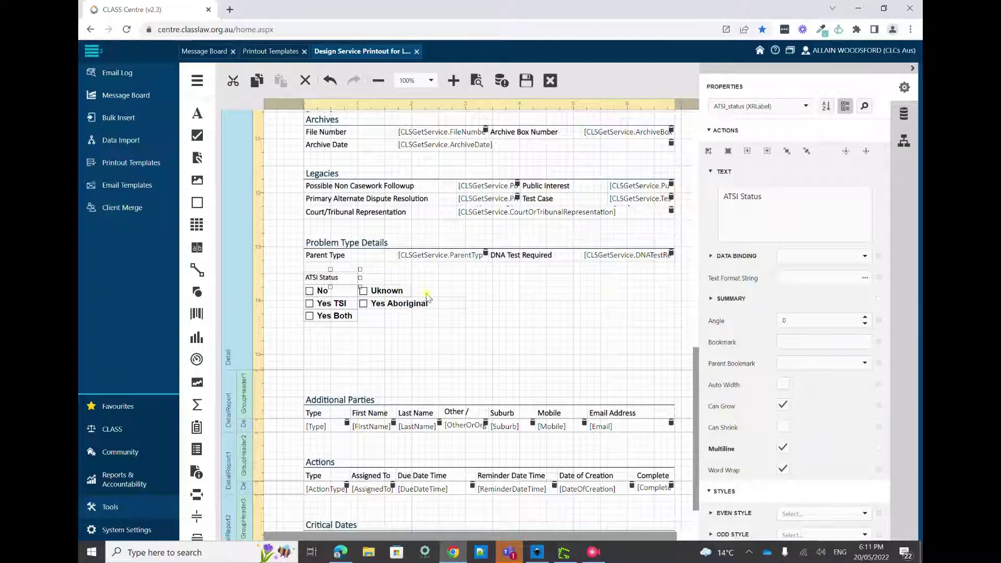
{"action": "left_click", "coordinate": [377, 366]}
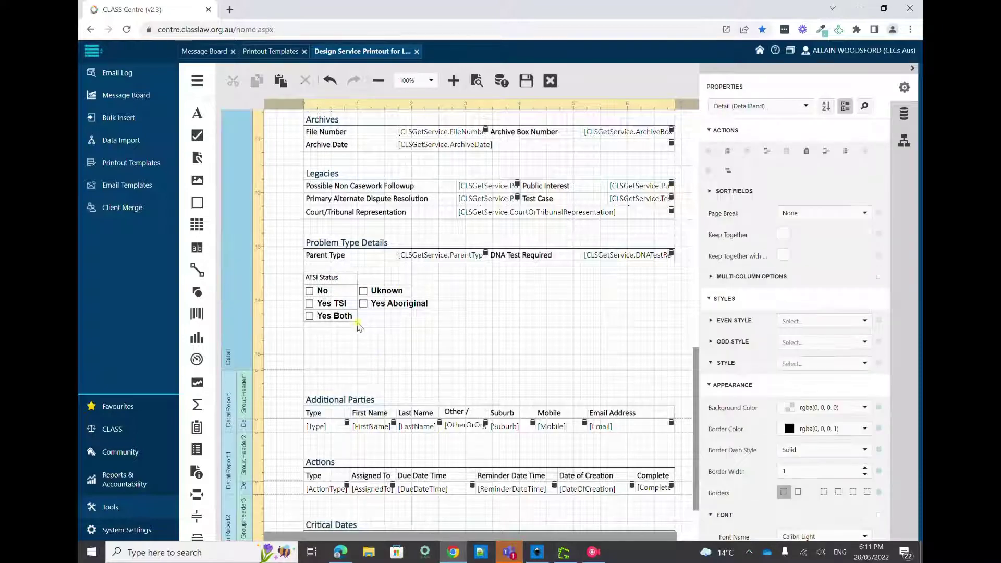
{"action": "left_click", "coordinate": [540, 552]}
{"action": "left_click", "coordinate": [453, 552]}
{"action": "left_click", "coordinate": [446, 247]}
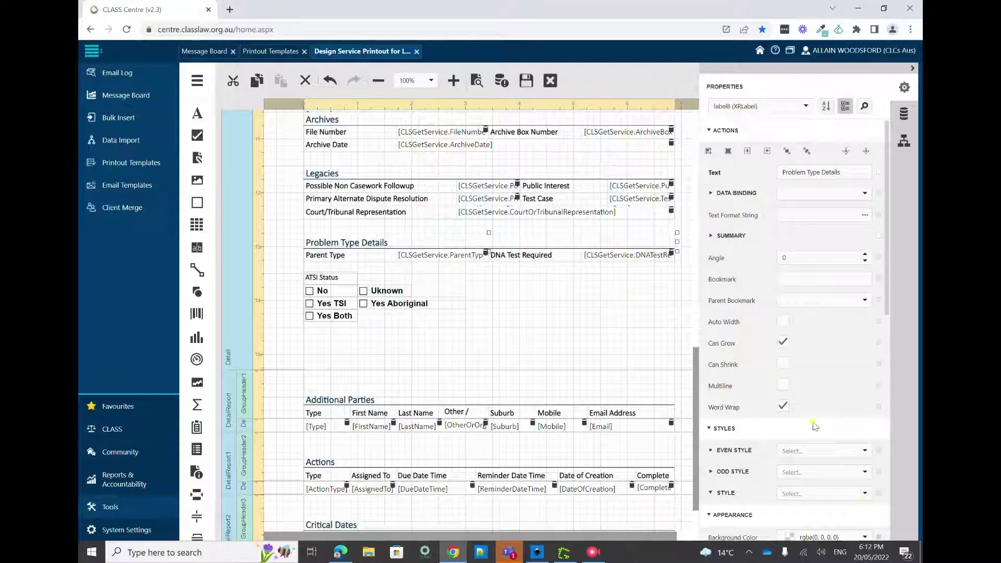
{"action": "scroll", "coordinate": [815, 425], "scroll_direction": "down", "scroll_amount": 4}
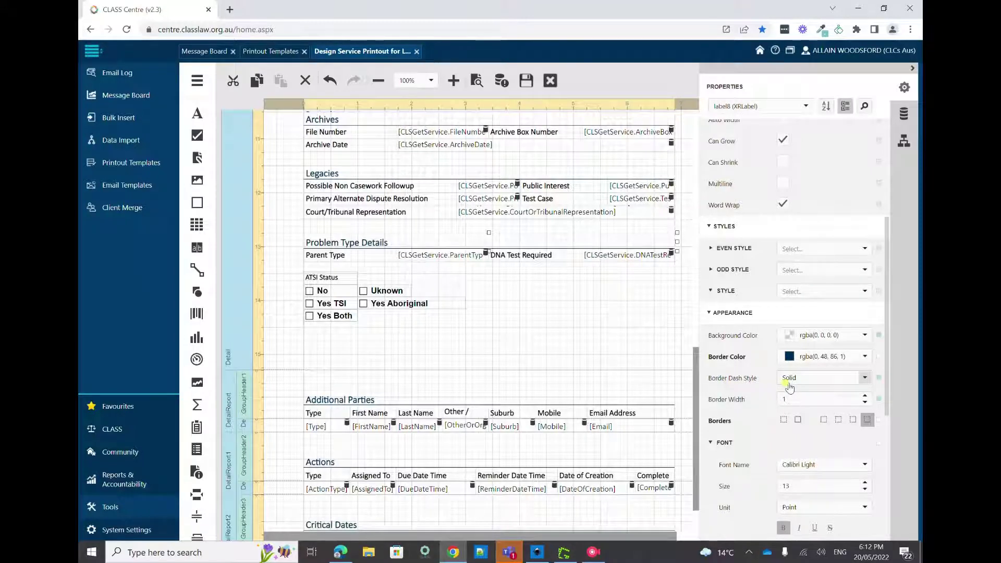
{"action": "left_click", "coordinate": [865, 420]}
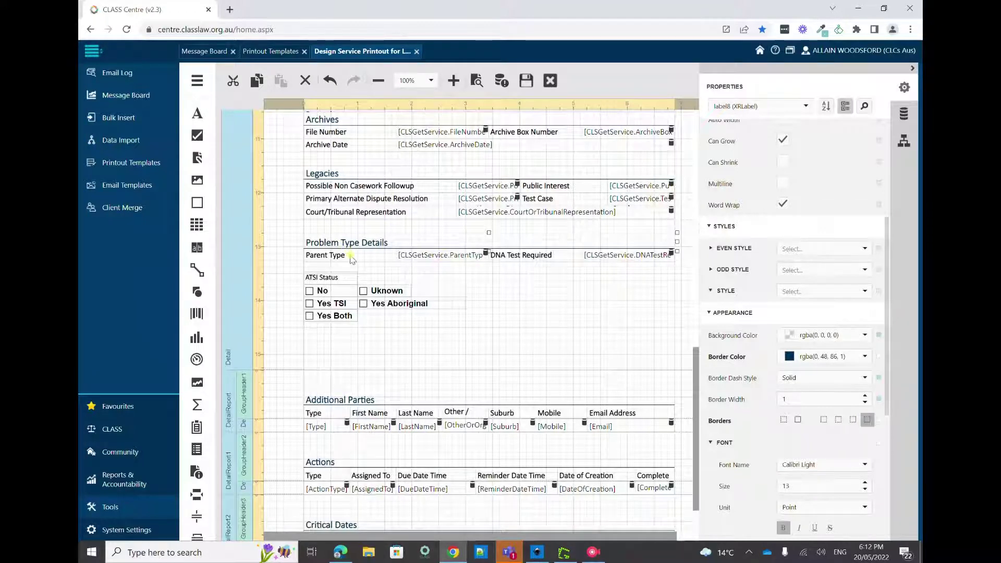
Step: Create a new style for the ATSI Status label and keep it selected as the label's style
{"action": "left_click", "coordinate": [329, 279]}
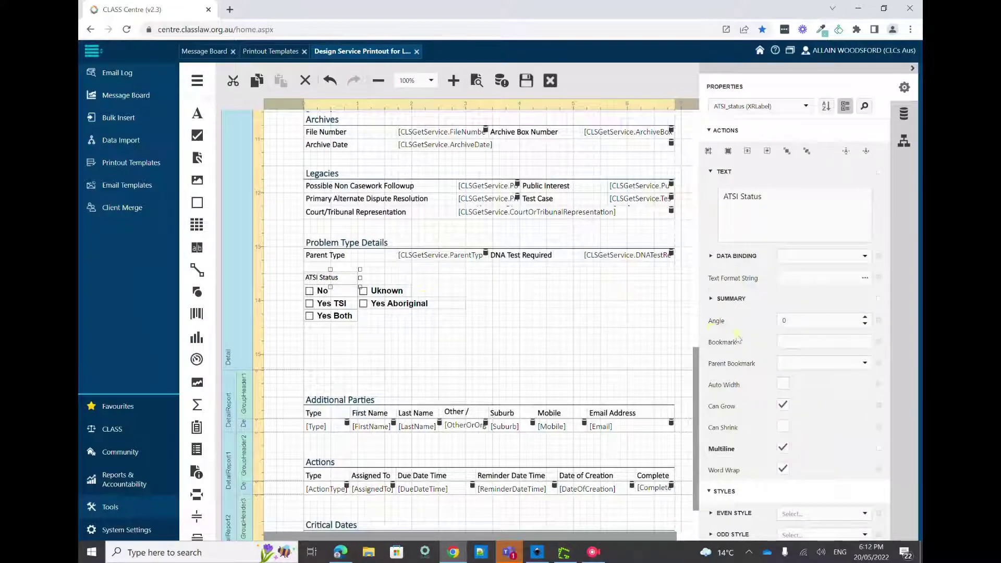
{"action": "scroll", "coordinate": [784, 344], "scroll_direction": "down", "scroll_amount": 2}
{"action": "scroll", "coordinate": [784, 345], "scroll_direction": "down", "scroll_amount": 4}
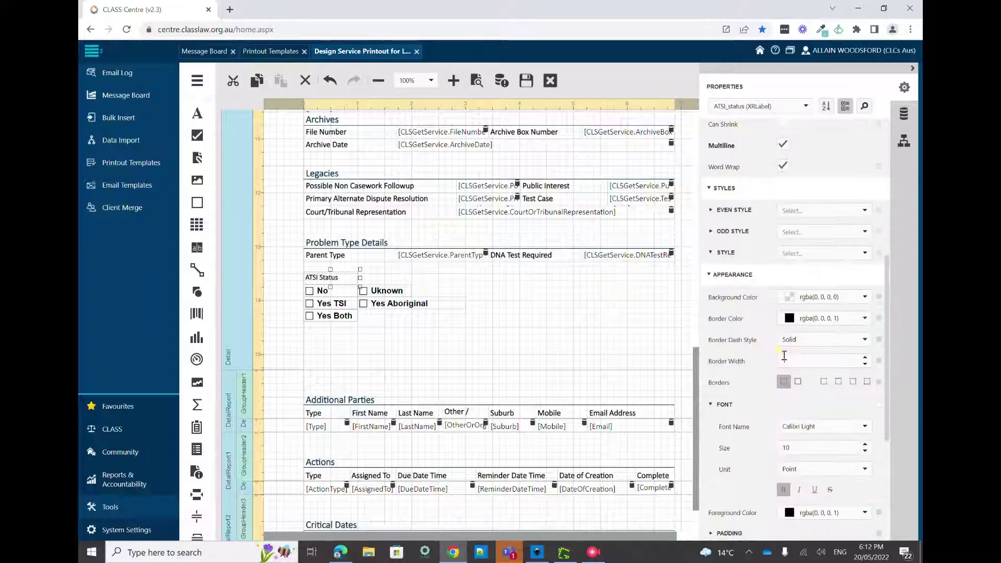
{"action": "left_click", "coordinate": [865, 254]}
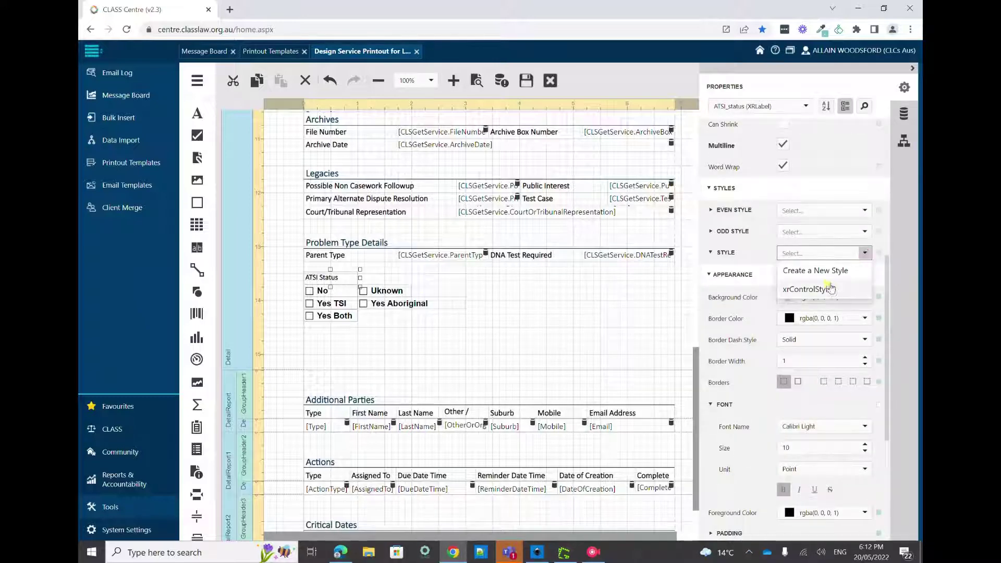
{"action": "left_click", "coordinate": [809, 290]}
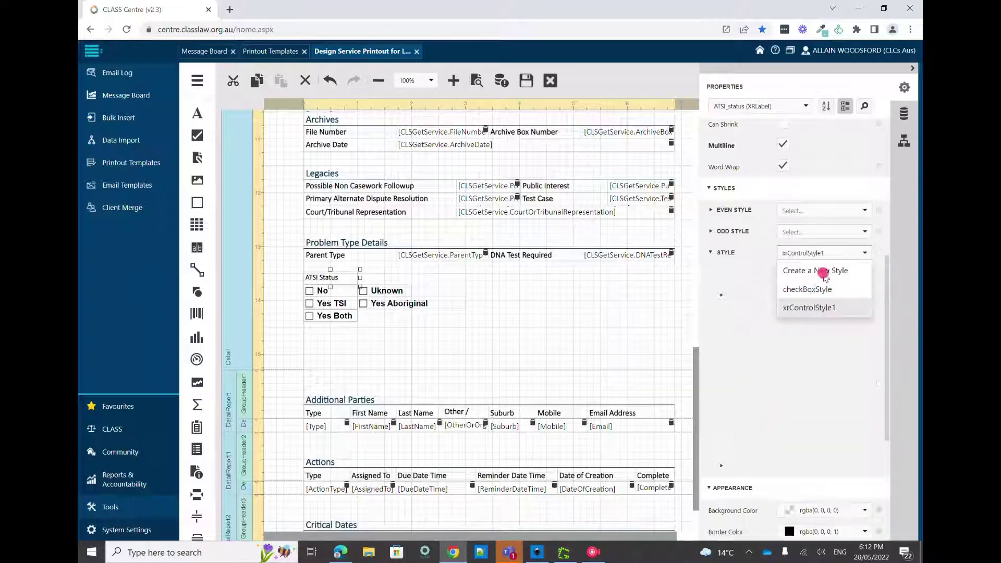
{"action": "left_click", "coordinate": [865, 254]}
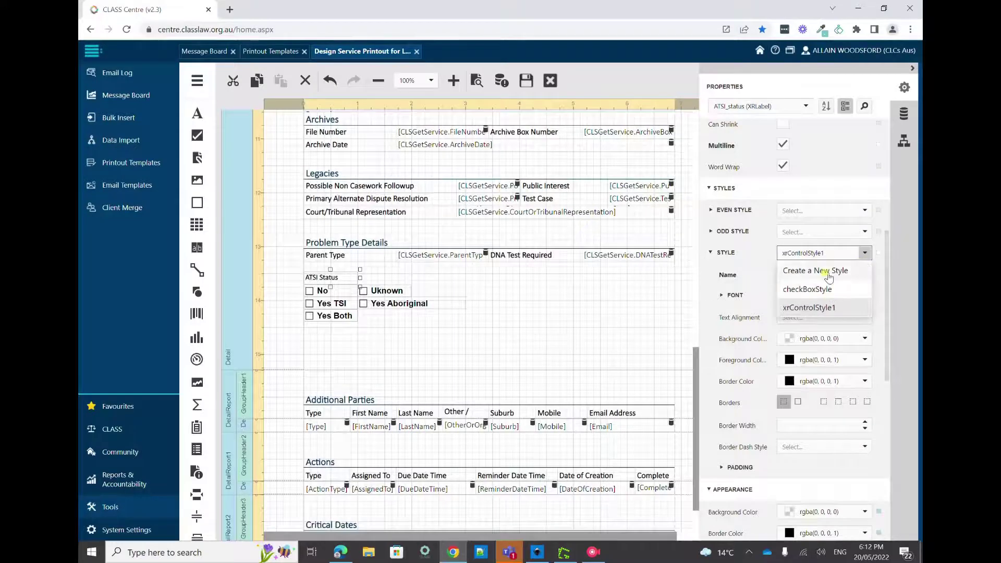
{"action": "left_click", "coordinate": [809, 309]}
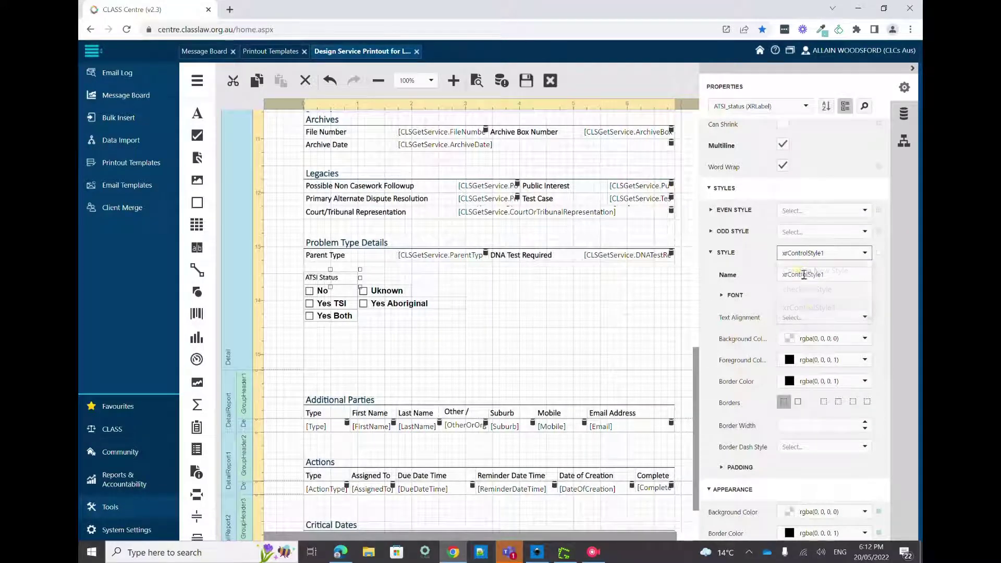
Step: Name the ATSI Status label's new style SectionHeader and set its text alignment to Bottom Left
{"action": "double_click", "coordinate": [816, 273]}
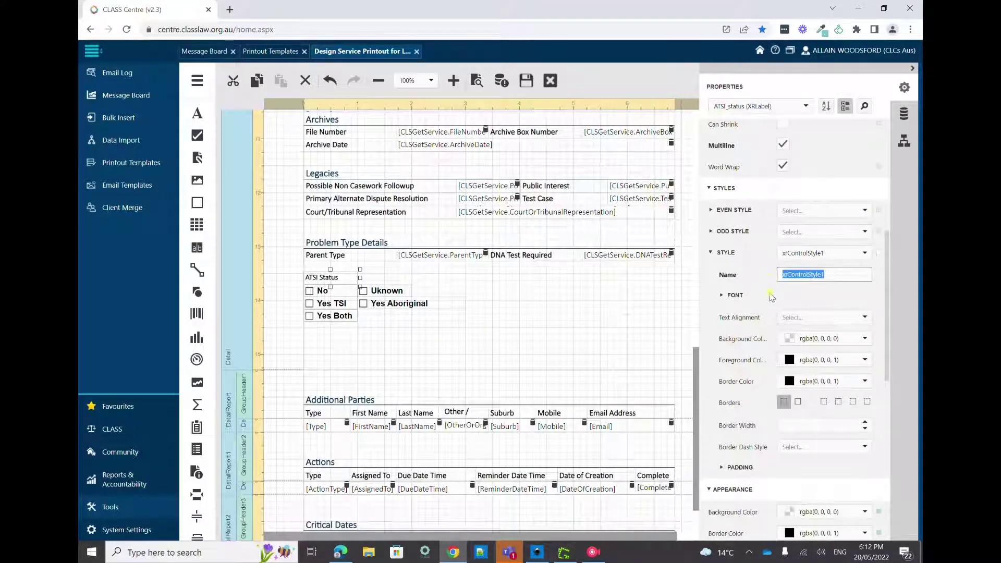
{"action": "type", "text": "He"}
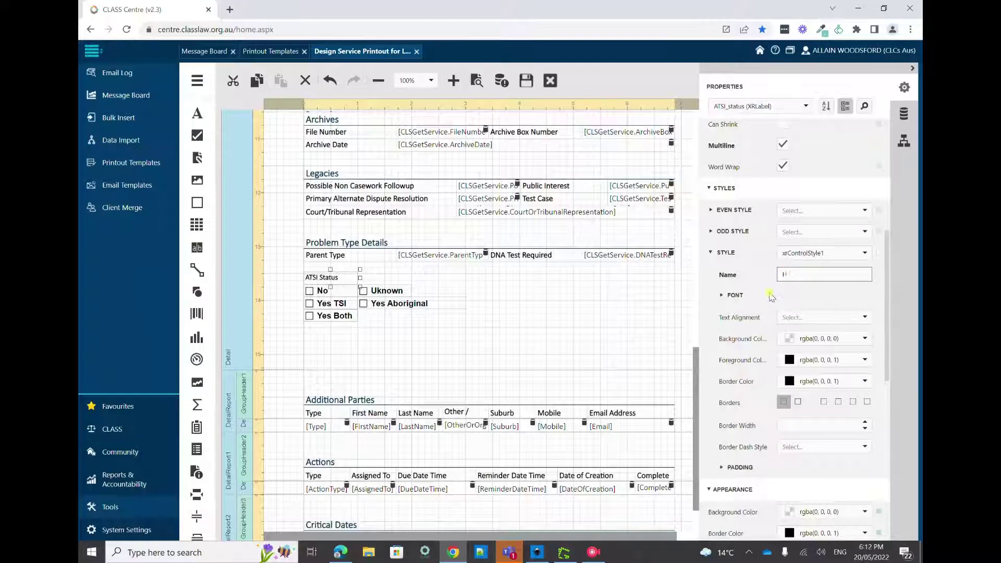
{"action": "type", "text": "ctionHeader"}
{"action": "left_click", "coordinate": [868, 316]}
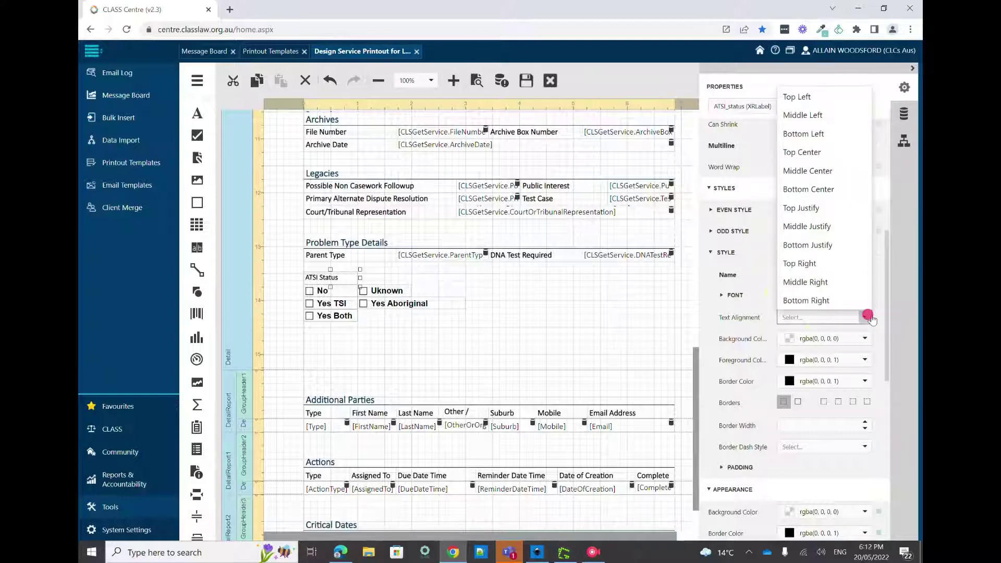
{"action": "left_click", "coordinate": [824, 135]}
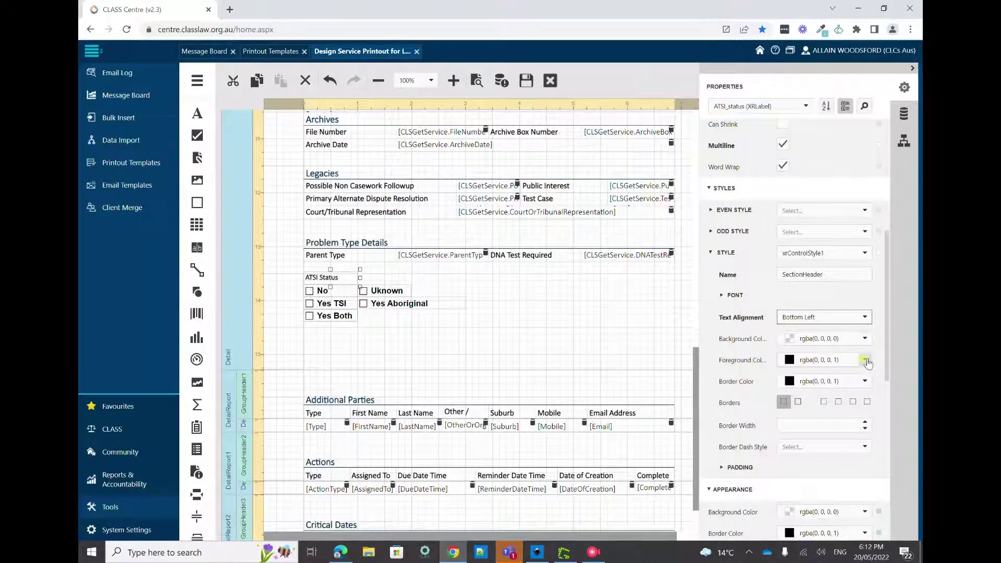
Step: Review the new style's font settings against the Problem Type Details heading, and copy that heading's foreground color value
{"action": "left_click", "coordinate": [728, 296]}
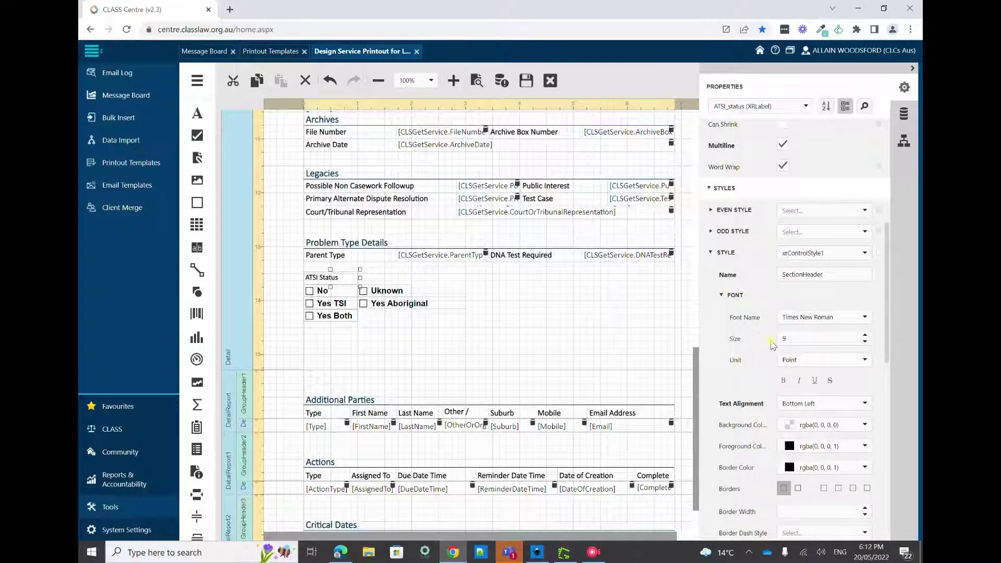
{"action": "left_click", "coordinate": [368, 244]}
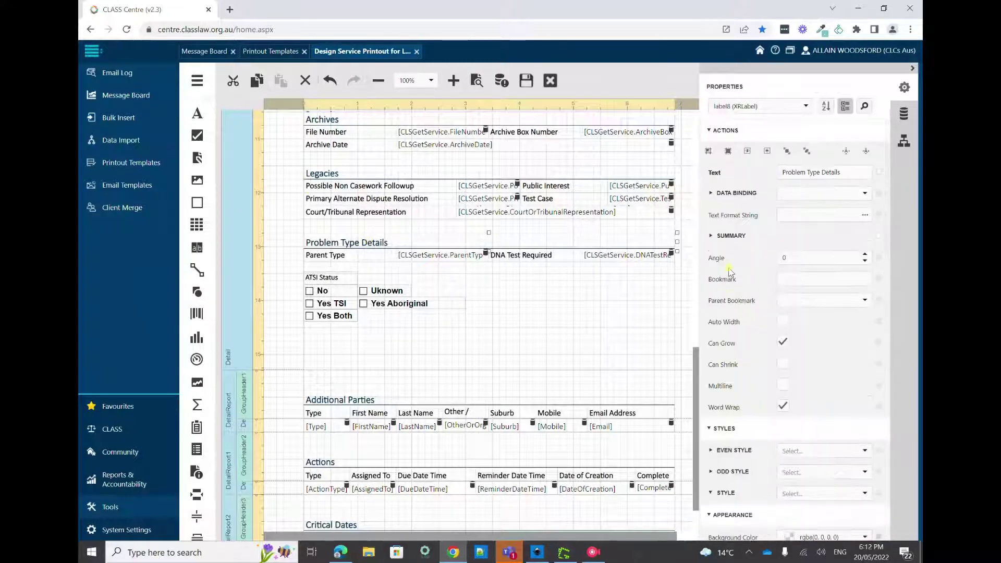
{"action": "scroll", "coordinate": [739, 411], "scroll_direction": "down", "scroll_amount": 4}
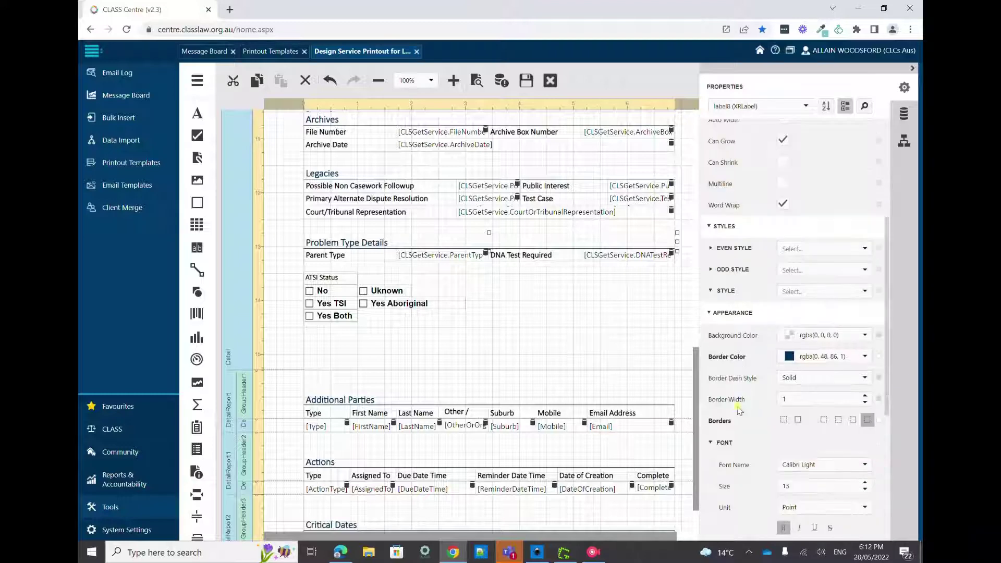
{"action": "scroll", "coordinate": [739, 411], "scroll_direction": "down", "scroll_amount": 2}
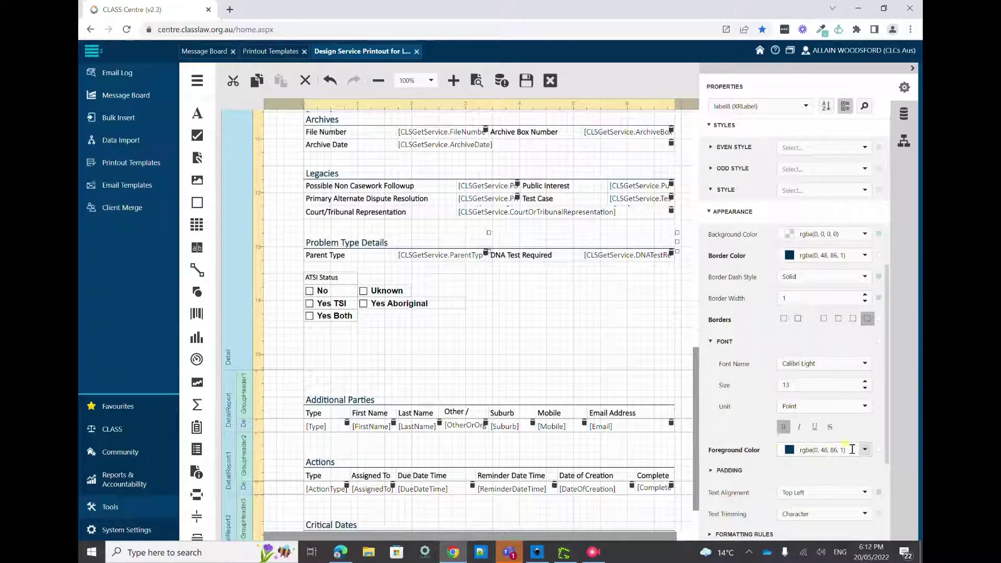
{"action": "left_click_drag", "start_coordinate": [852, 450], "coordinate": [773, 450]}
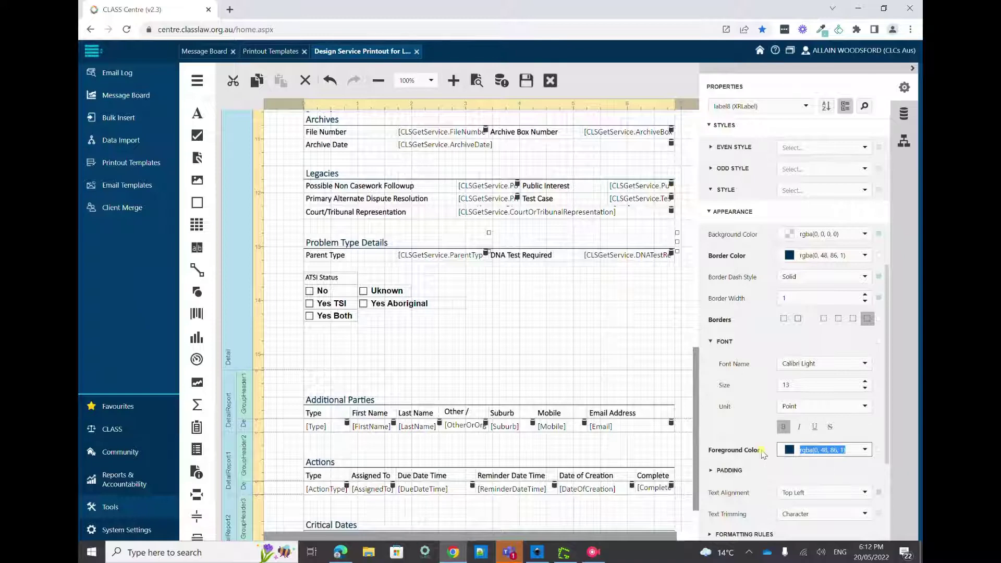
{"action": "right_click", "coordinate": [835, 451]}
{"action": "left_click", "coordinate": [755, 290]}
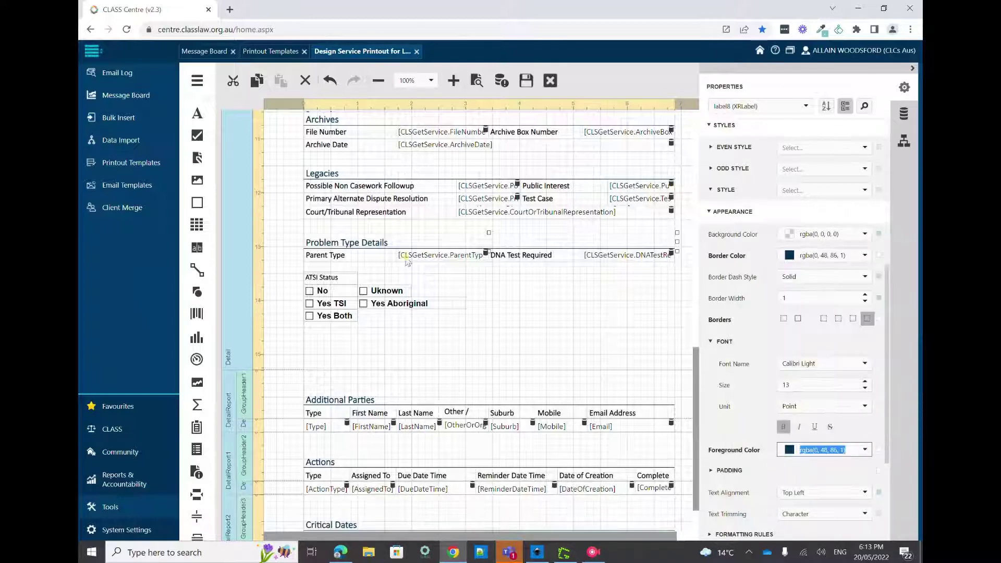
Step: Set the background color in the ATSI Status label's style to the copied value rgba(0, 48, 86, 1)
{"action": "left_click", "coordinate": [322, 278]}
{"action": "scroll", "coordinate": [803, 260], "scroll_direction": "down", "scroll_amount": 6}
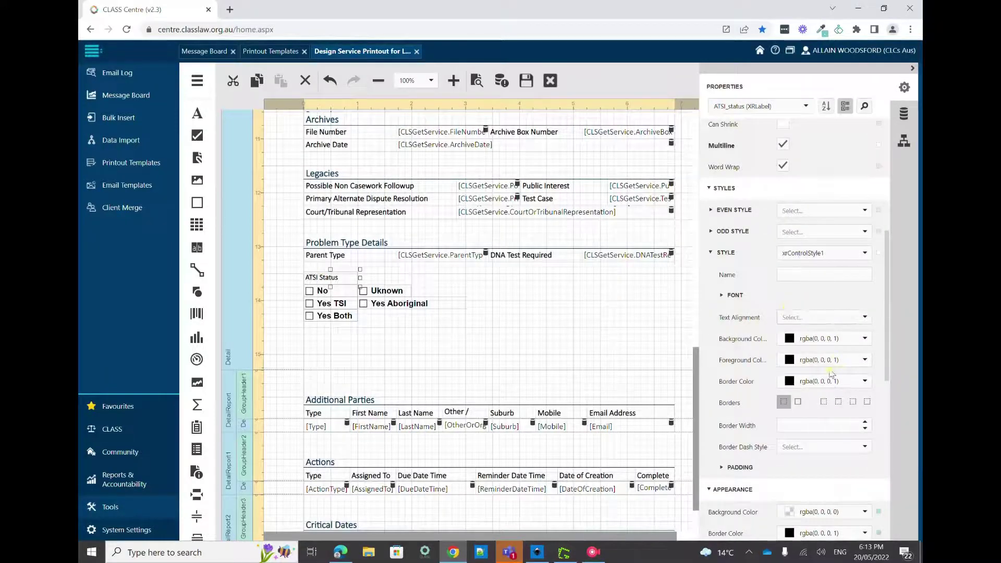
{"action": "left_click", "coordinate": [722, 296]}
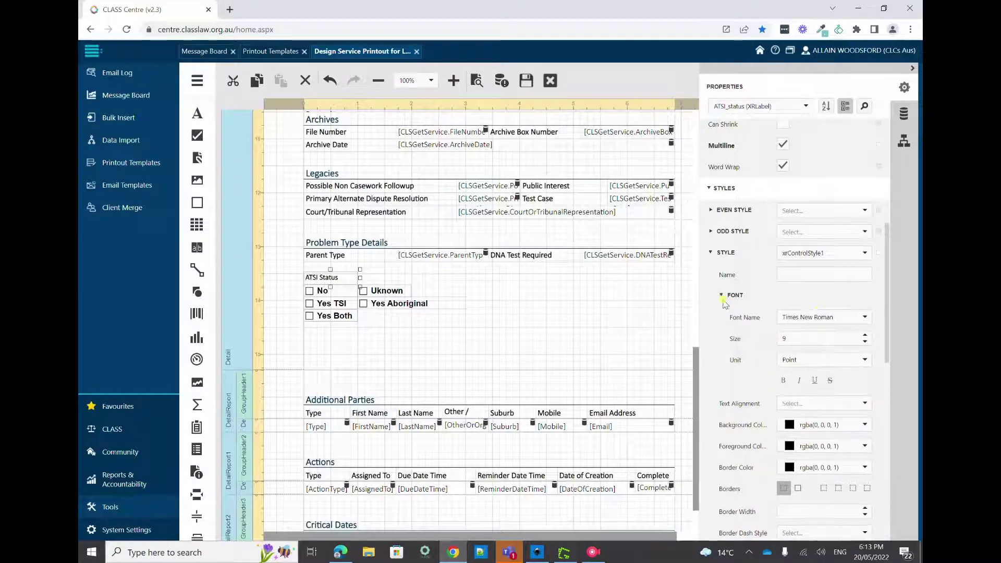
{"action": "left_click", "coordinate": [829, 425]}
{"action": "left_click_drag", "start_coordinate": [842, 425], "coordinate": [776, 423]}
{"action": "key", "text": "ctrl+v"}
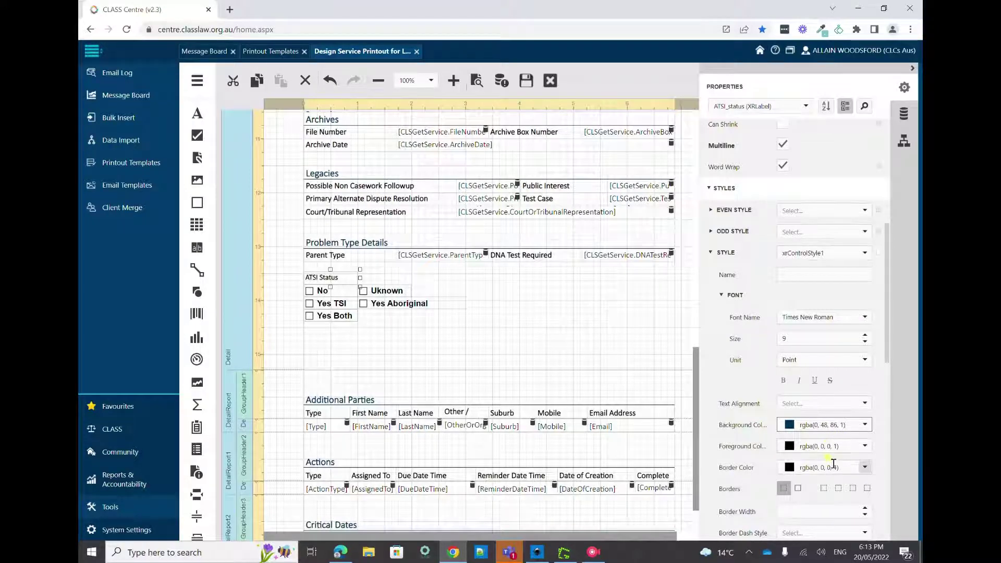
Step: Try giving the ATSI Status label's style a bottom border with the border color rgba(0, 48, 86, 1)
{"action": "left_click", "coordinate": [870, 488]}
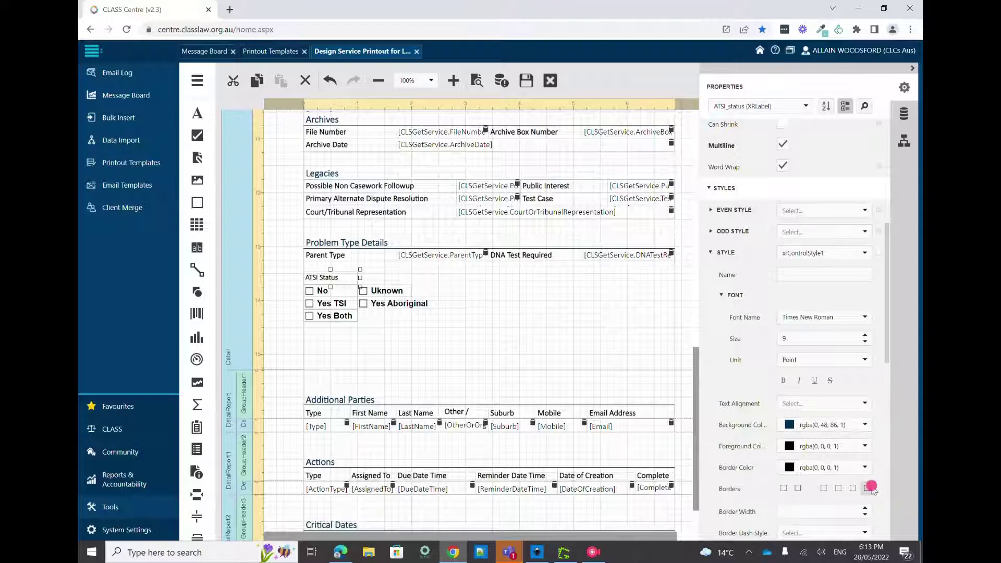
{"action": "left_click", "coordinate": [836, 468]}
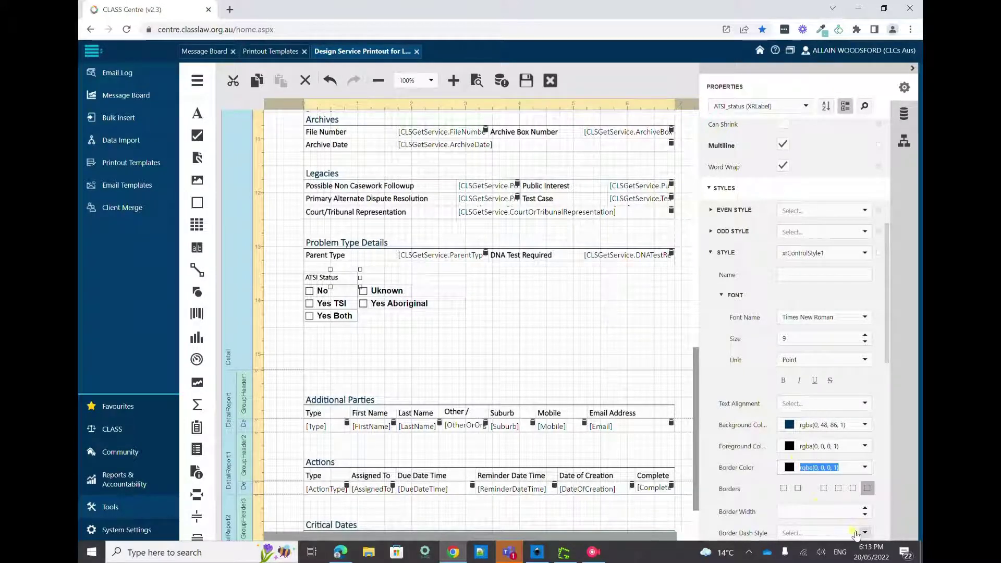
{"action": "key", "text": "ctrl+v"}
Step: Try setting the label's current style to bold Arial at size 13 and naming it HeaderStyle
{"action": "left_click", "coordinate": [767, 334]}
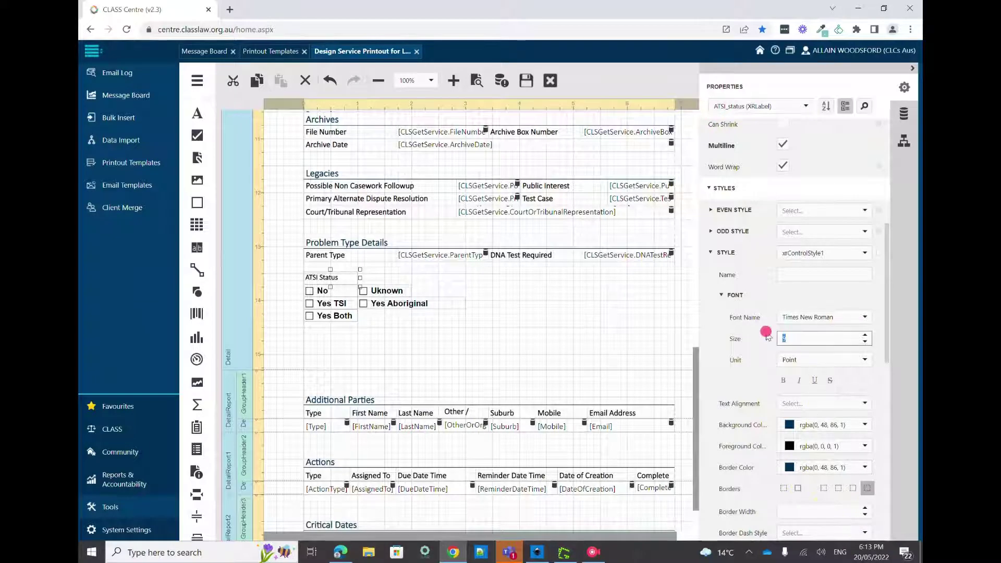
{"action": "type", "text": "11"}
{"action": "left_click", "coordinate": [829, 318]}
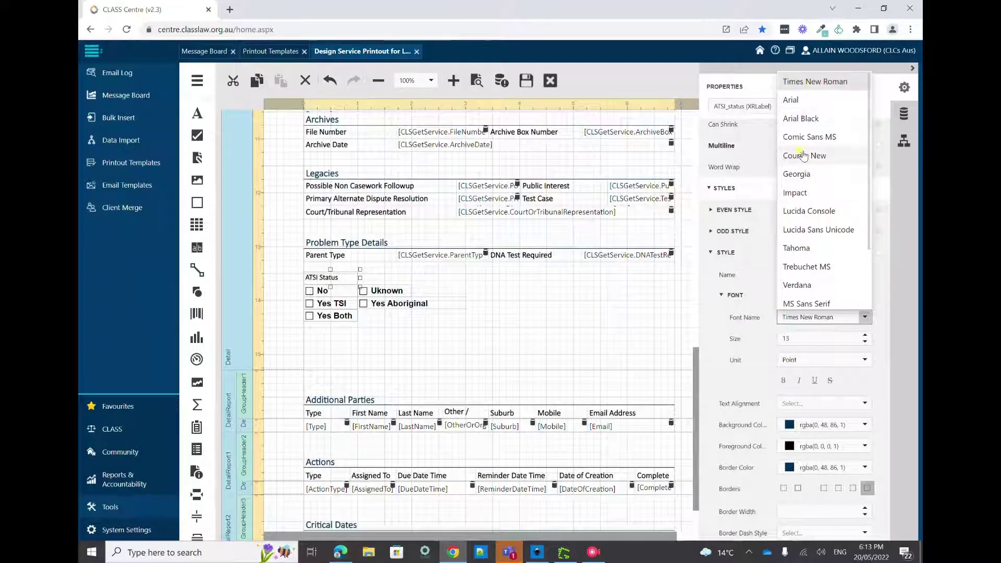
{"action": "left_click", "coordinate": [798, 99]}
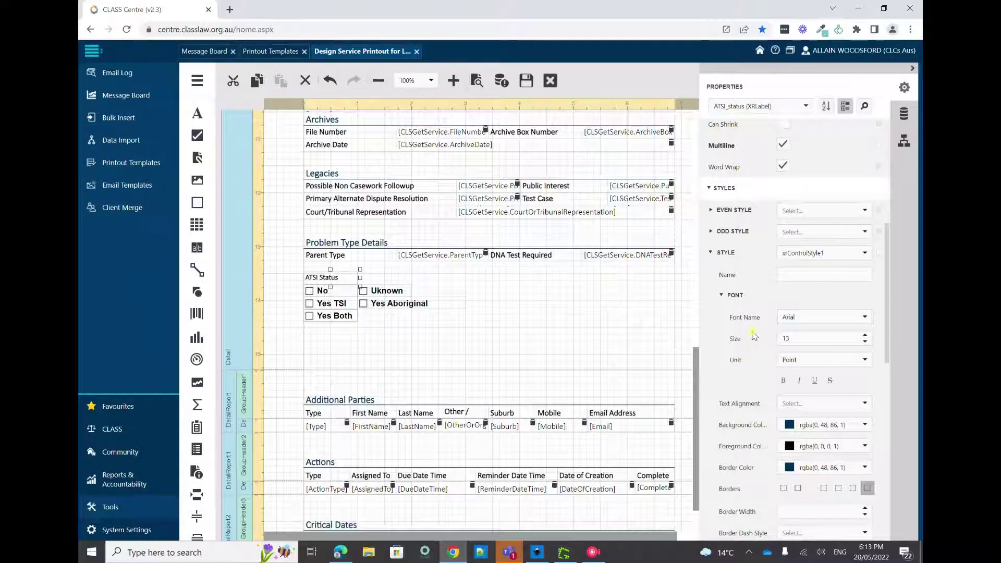
{"action": "left_click", "coordinate": [783, 380]}
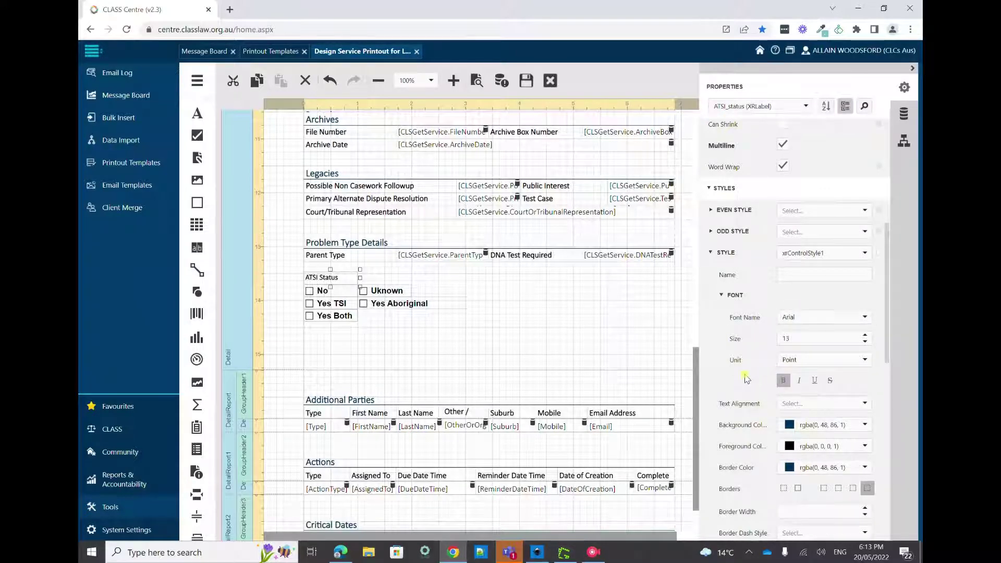
{"action": "left_click", "coordinate": [803, 272]}
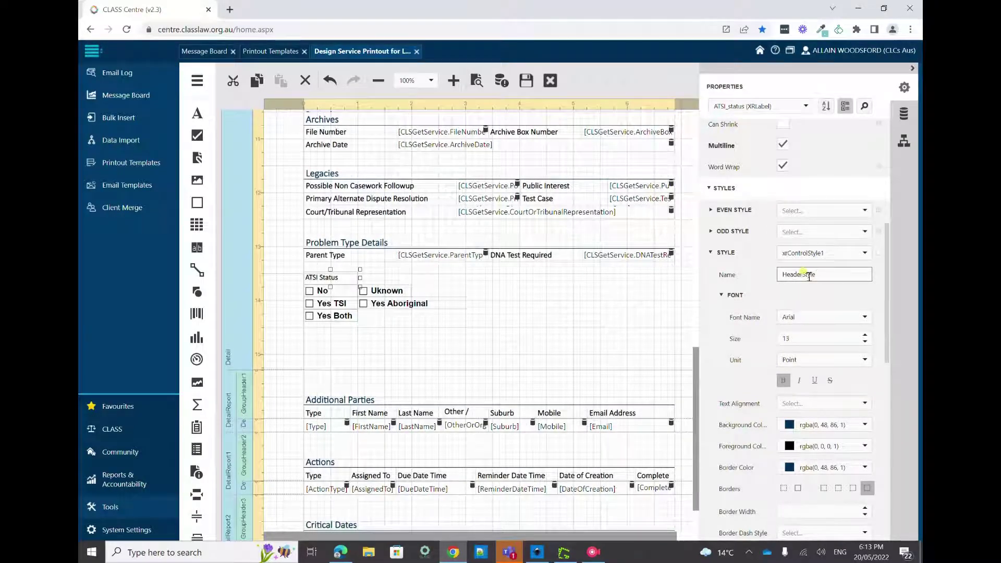
{"action": "left_click", "coordinate": [849, 289]}
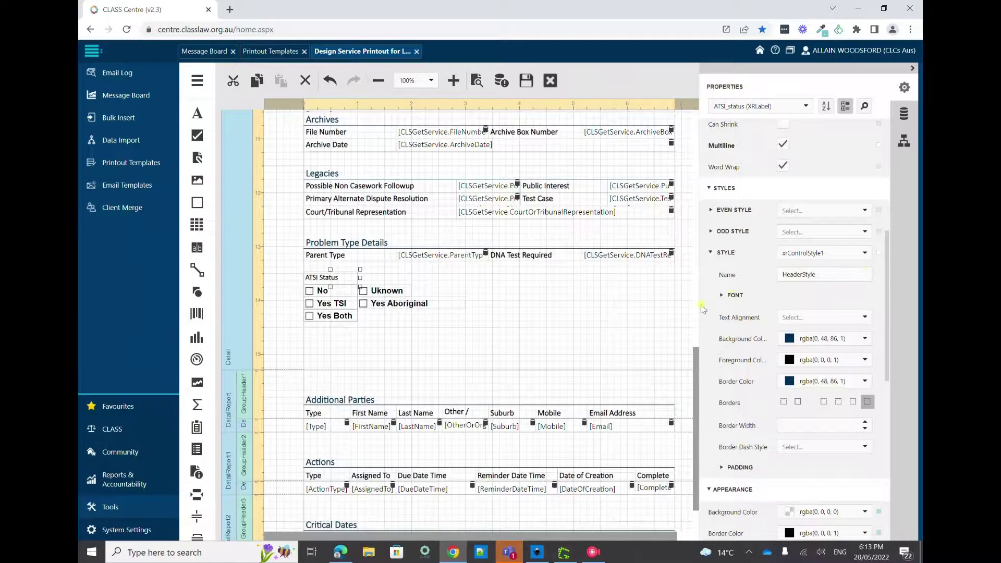
Step: Widen the ATSI Status label to the full width of the section and assign it the SectionHeader style
{"action": "left_click_drag", "start_coordinate": [363, 282], "coordinate": [672, 290]}
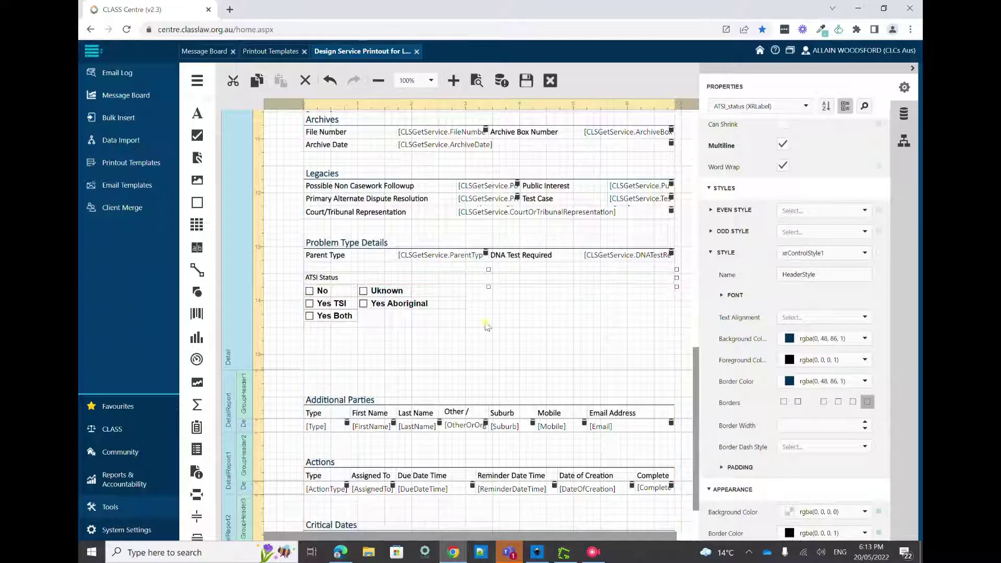
{"action": "left_click", "coordinate": [472, 333]}
{"action": "left_click", "coordinate": [340, 281]}
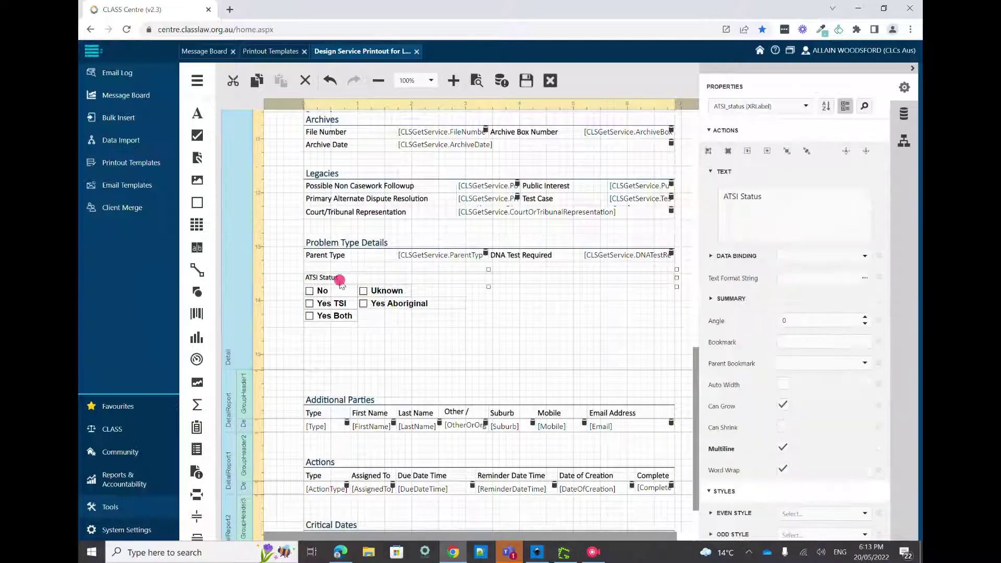
{"action": "scroll", "coordinate": [863, 349], "scroll_direction": "down", "scroll_amount": 3}
{"action": "scroll", "coordinate": [862, 351], "scroll_direction": "down", "scroll_amount": 3}
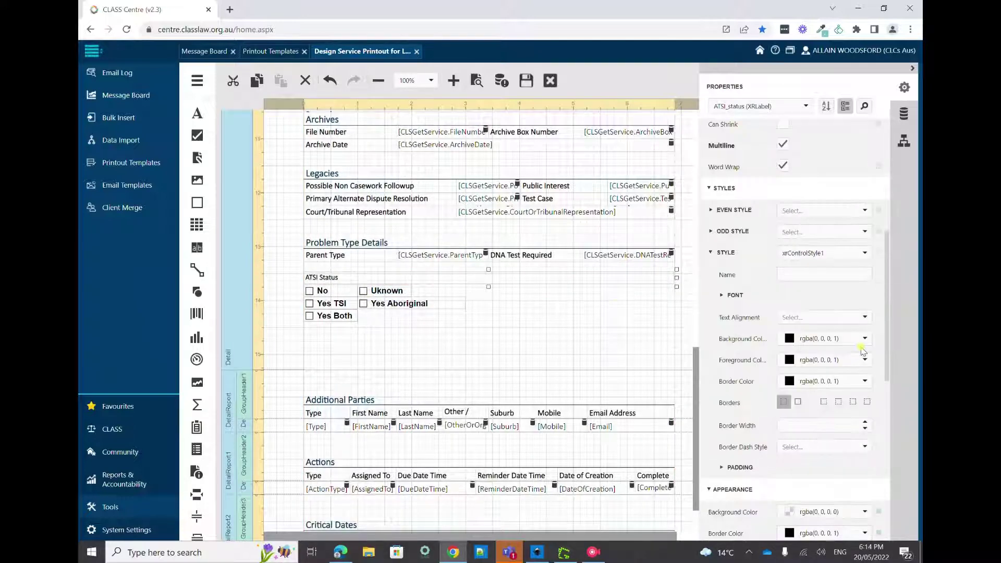
{"action": "left_click", "coordinate": [865, 254]}
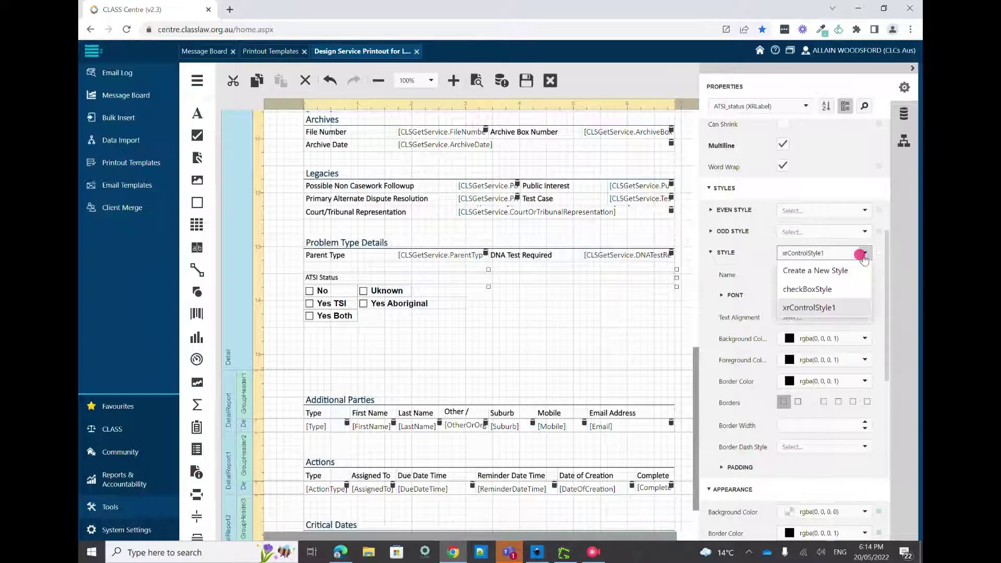
{"action": "left_click", "coordinate": [824, 307]}
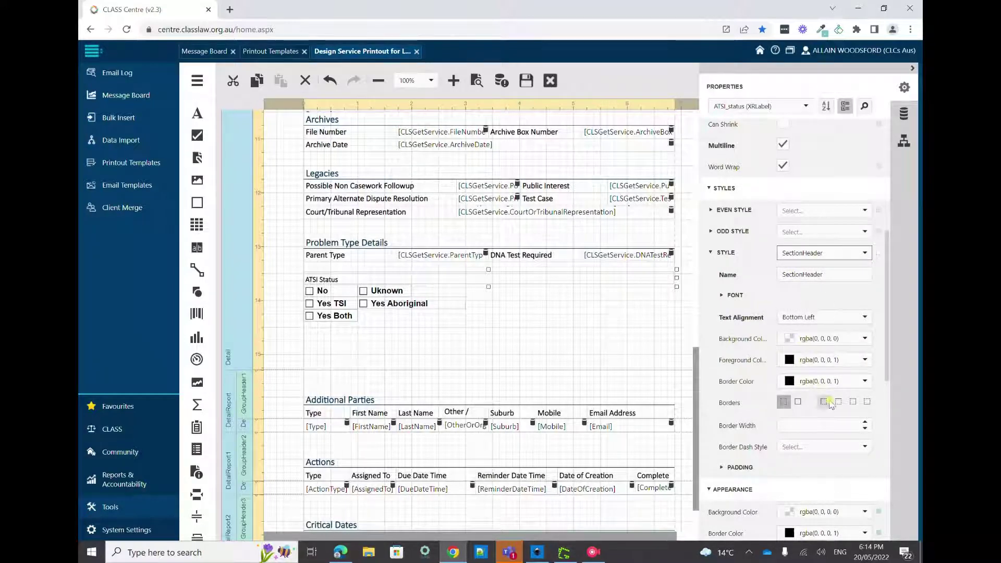
Step: Give the SectionHeader style a bottom border with width 1 and the Solid dash style
{"action": "left_click", "coordinate": [868, 402]}
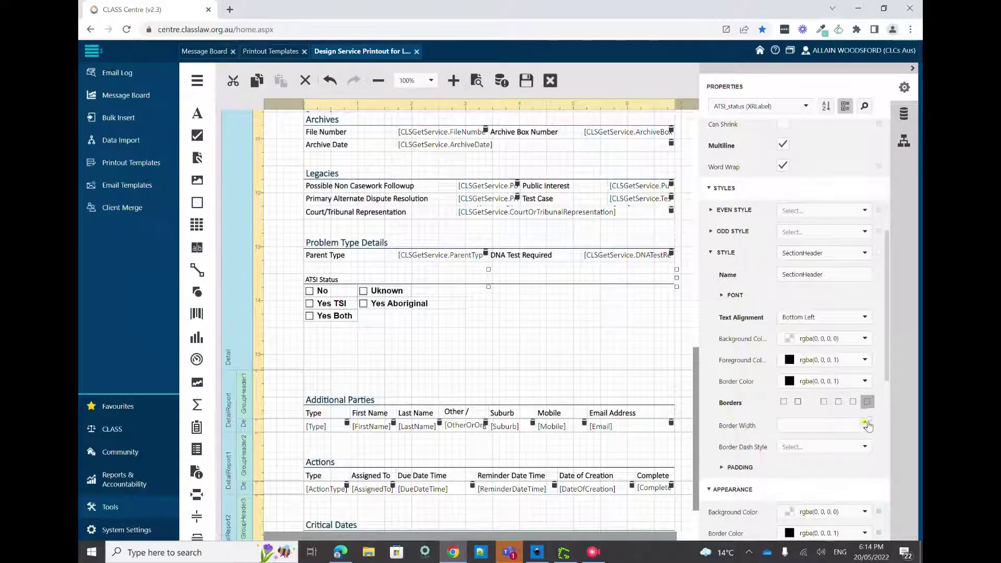
{"action": "left_click", "coordinate": [846, 426]}
{"action": "type", "text": "1"}
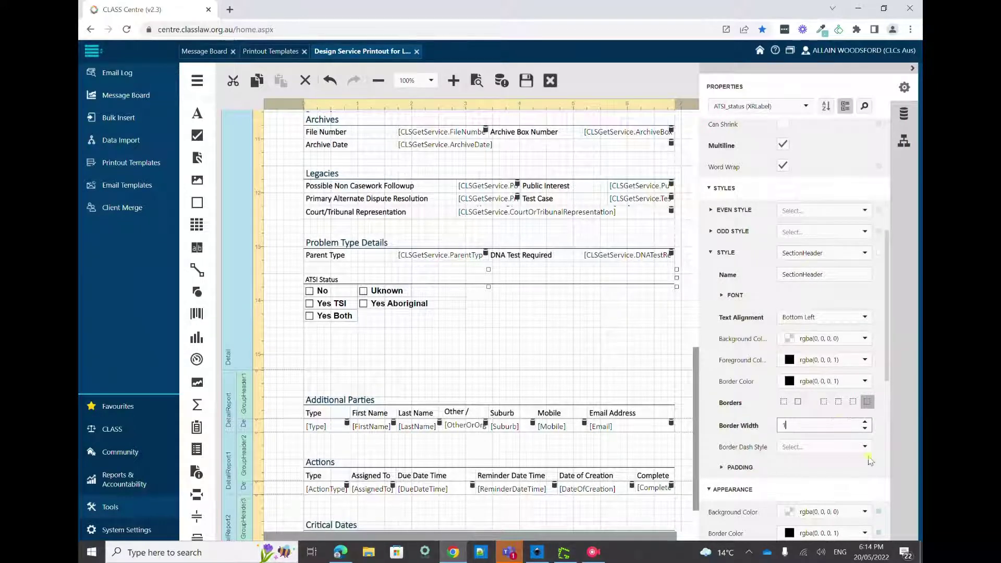
{"action": "left_click", "coordinate": [864, 447]}
{"action": "left_click", "coordinate": [813, 339]}
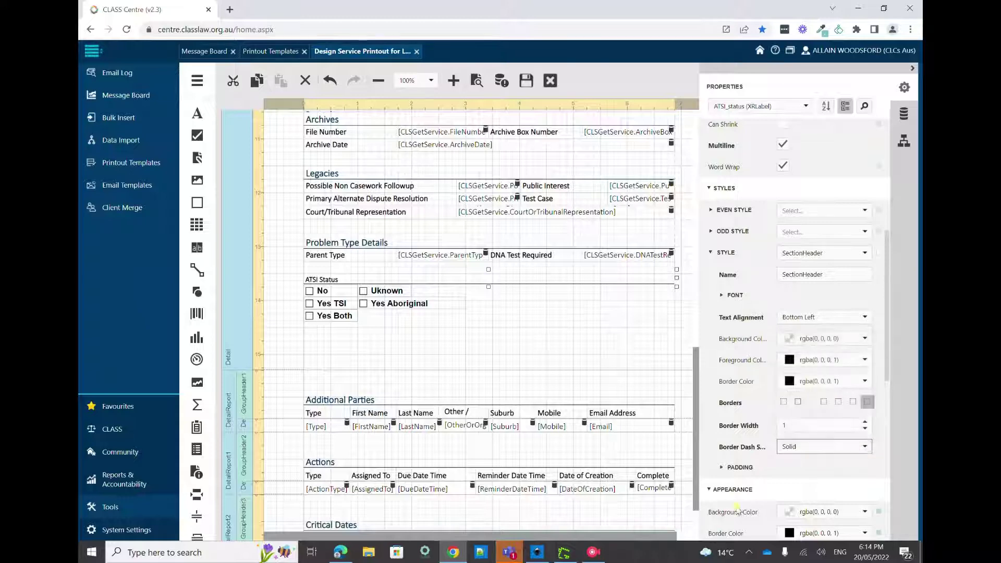
Step: Set the SectionHeader style's border color to the copied value rgba(0, 48, 86, 1)
{"action": "scroll", "coordinate": [823, 302], "scroll_direction": "up", "scroll_amount": 6}
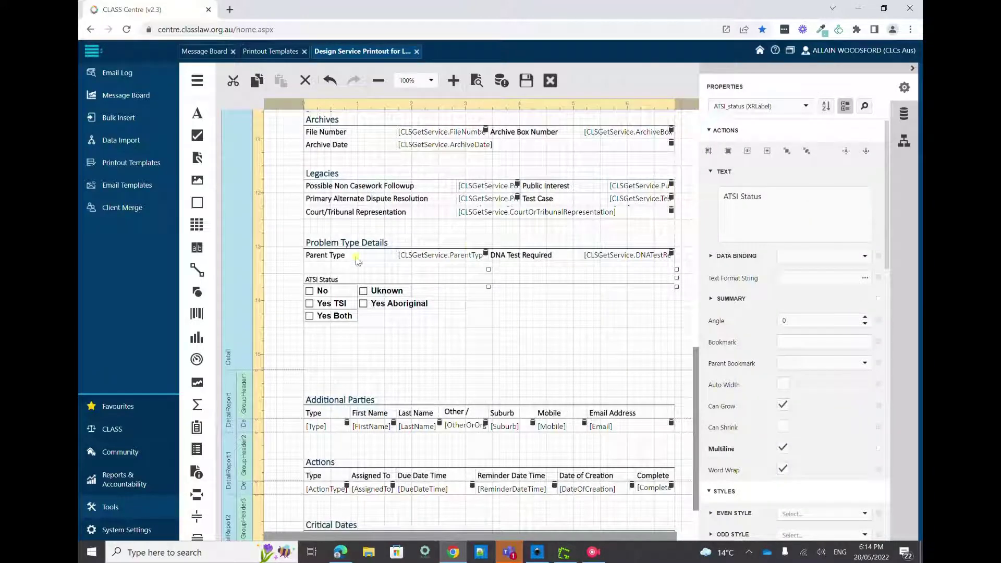
{"action": "scroll", "coordinate": [855, 277], "scroll_direction": "down", "scroll_amount": 6}
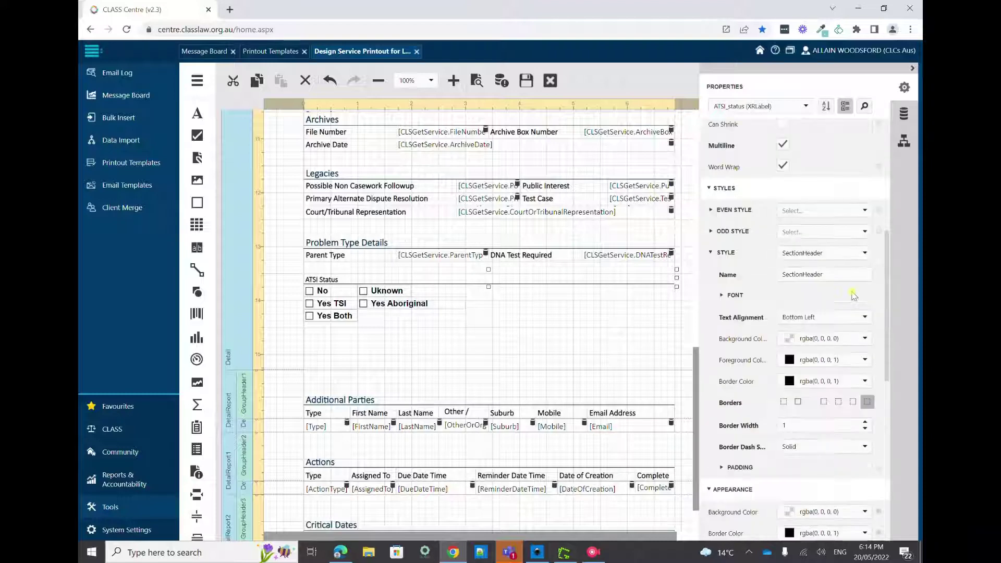
{"action": "left_click", "coordinate": [845, 381]}
{"action": "key", "text": "ctrl+v"}
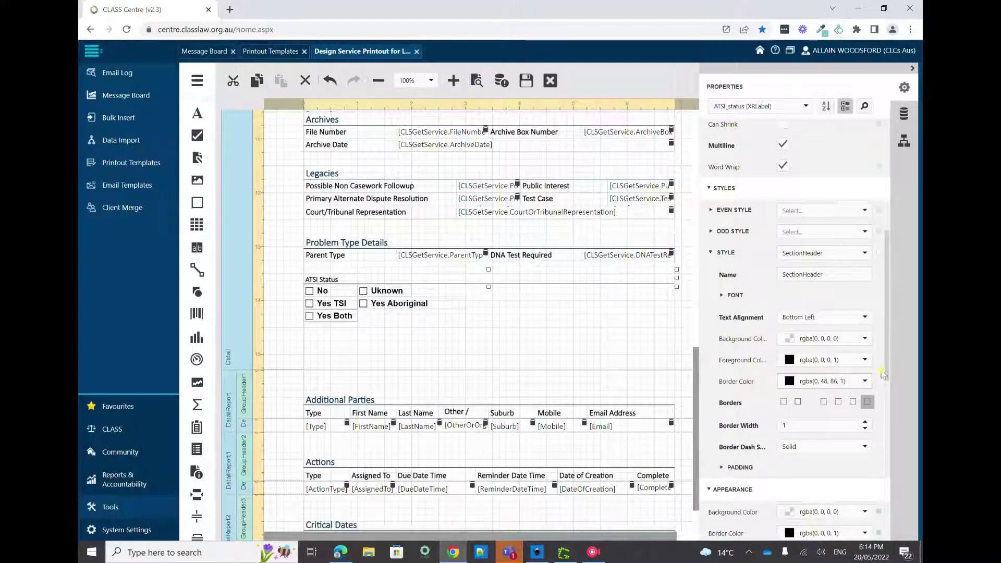
Step: Try rgba(0, 48, 86, 1) as the SectionHeader style's background color and undo it
{"action": "left_click", "coordinate": [837, 339]}
{"action": "key", "text": "ctrl+v"}
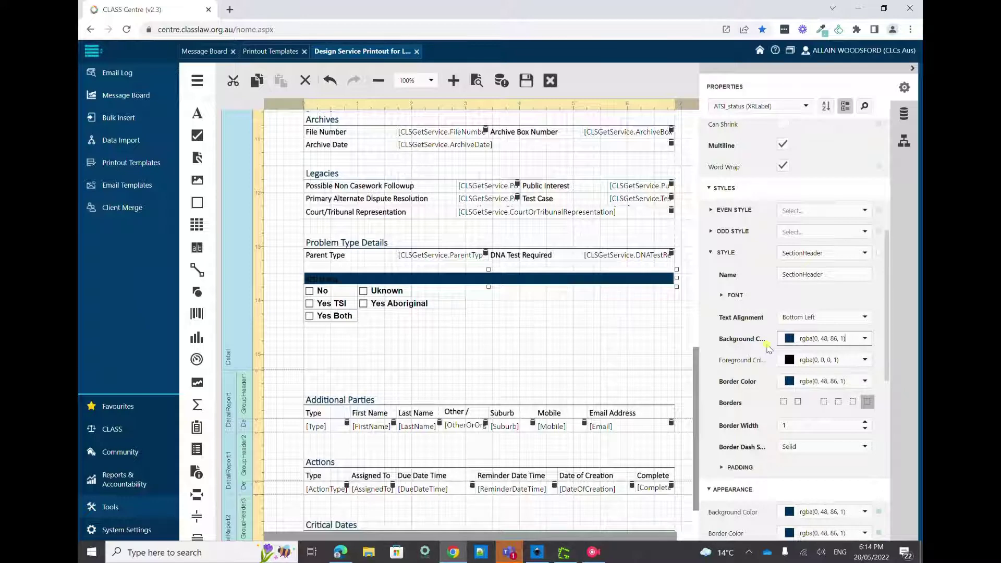
{"action": "key", "text": "ctrl+z"}
{"action": "key", "text": "ctrl+z"}
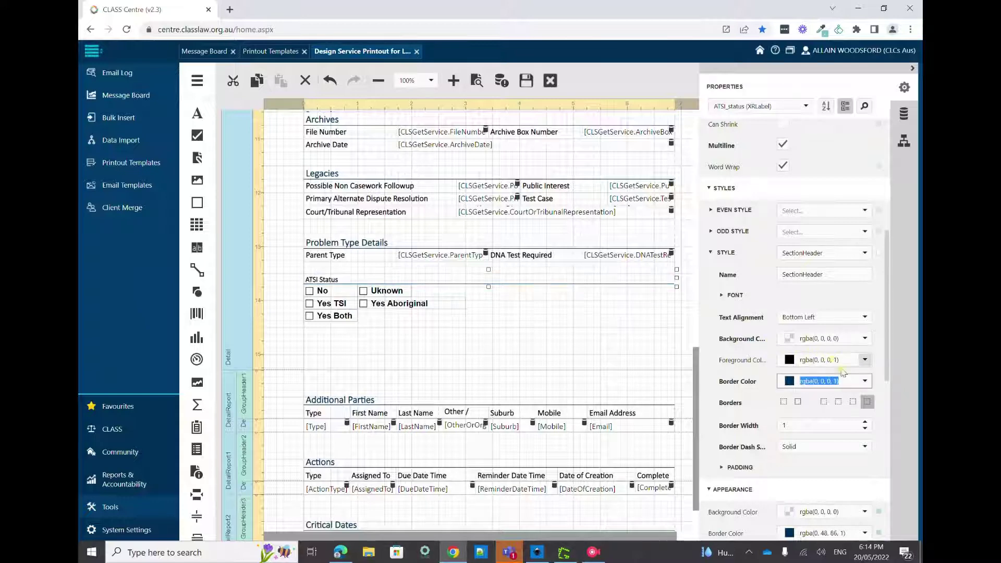
Step: Re-enter rgba(0, 48, 86, 1) as the SectionHeader style's border color and set its font to bold Arial at size 13
{"action": "type", "text": "rgba(0, 48, 86, 1)"}
{"action": "left_click", "coordinate": [729, 296]}
{"action": "left_click", "coordinate": [744, 334]}
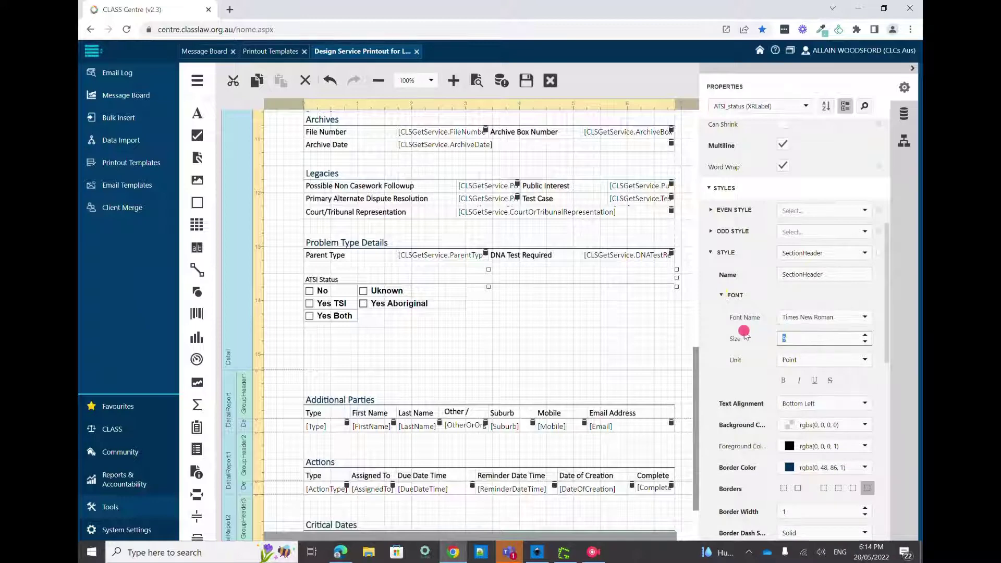
{"action": "key", "text": "BackSpace"}
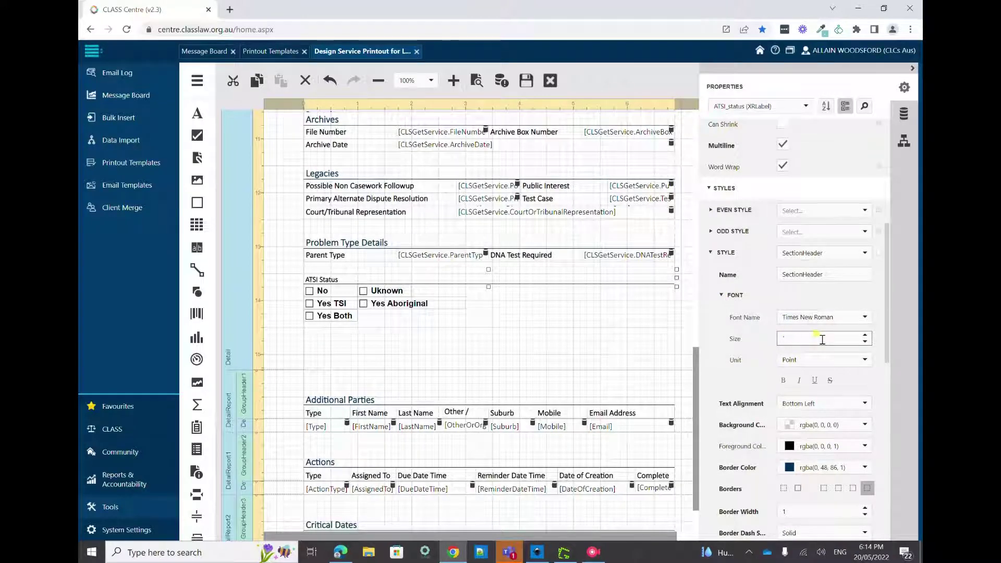
{"action": "left_click", "coordinate": [865, 317]}
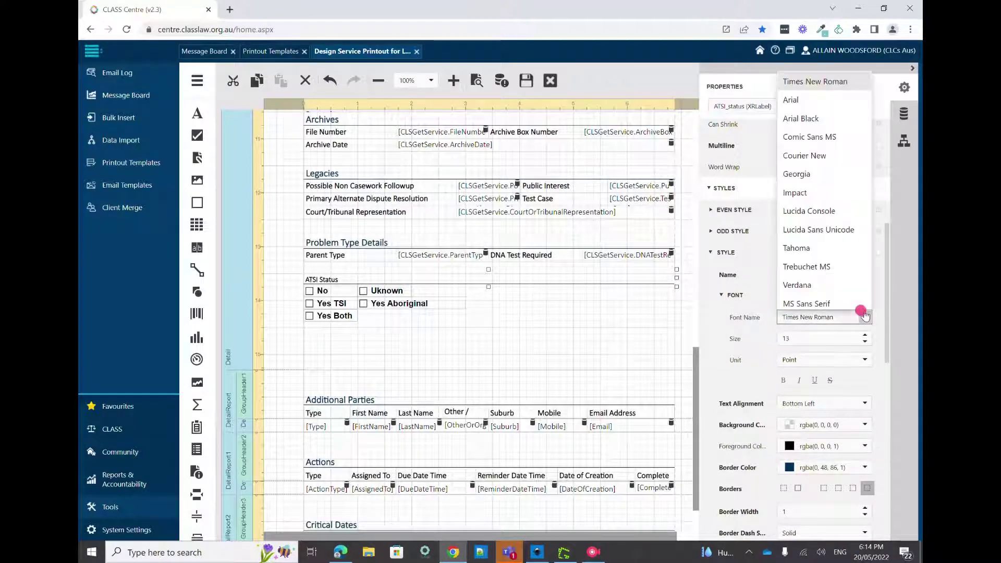
{"action": "left_click", "coordinate": [815, 105]}
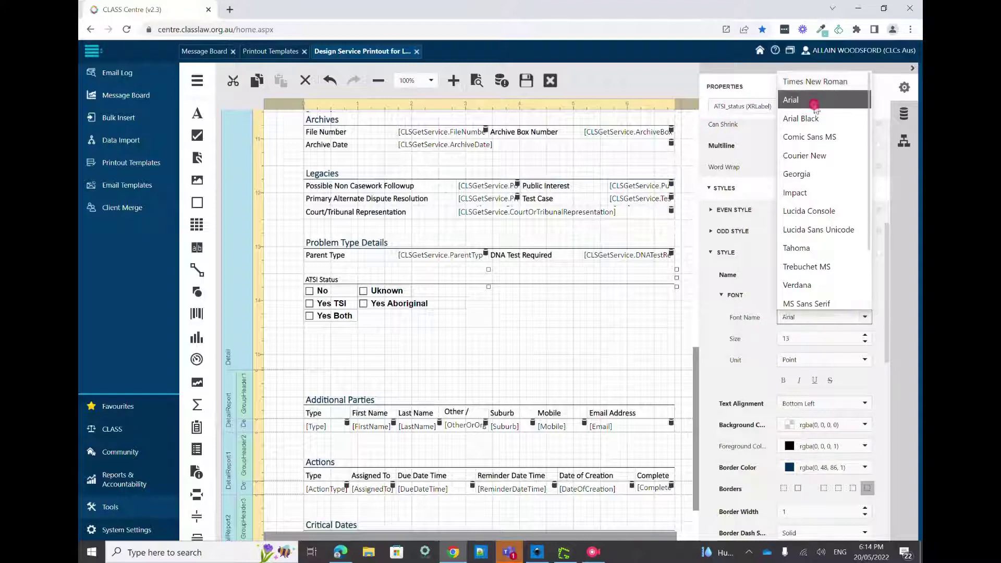
{"action": "left_click", "coordinate": [783, 380]}
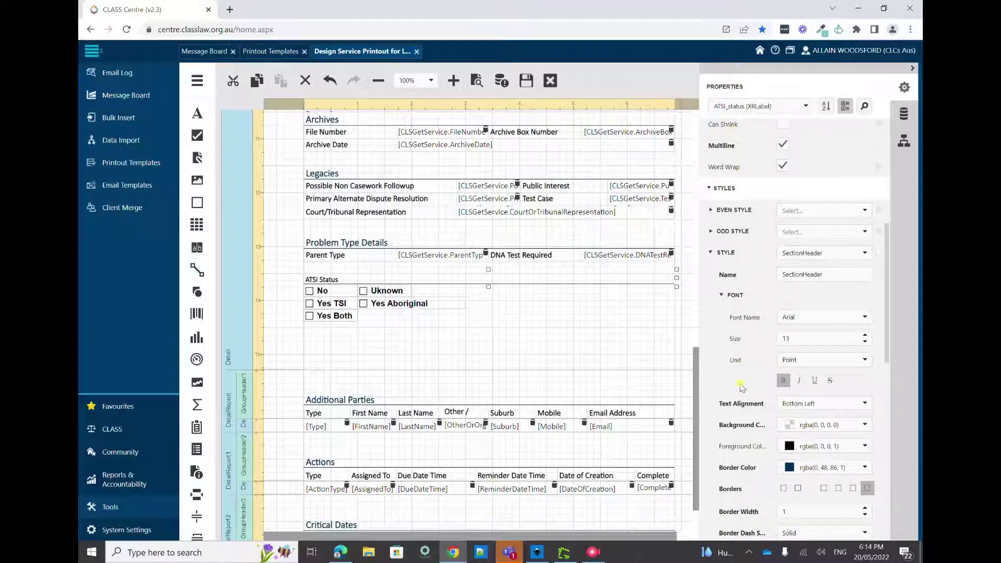
Step: Set the foreground color in the ATSI Status label's own appearance settings to rgba(0, 48, 86, 1)
{"action": "scroll", "coordinate": [812, 363], "scroll_direction": "down", "scroll_amount": 2}
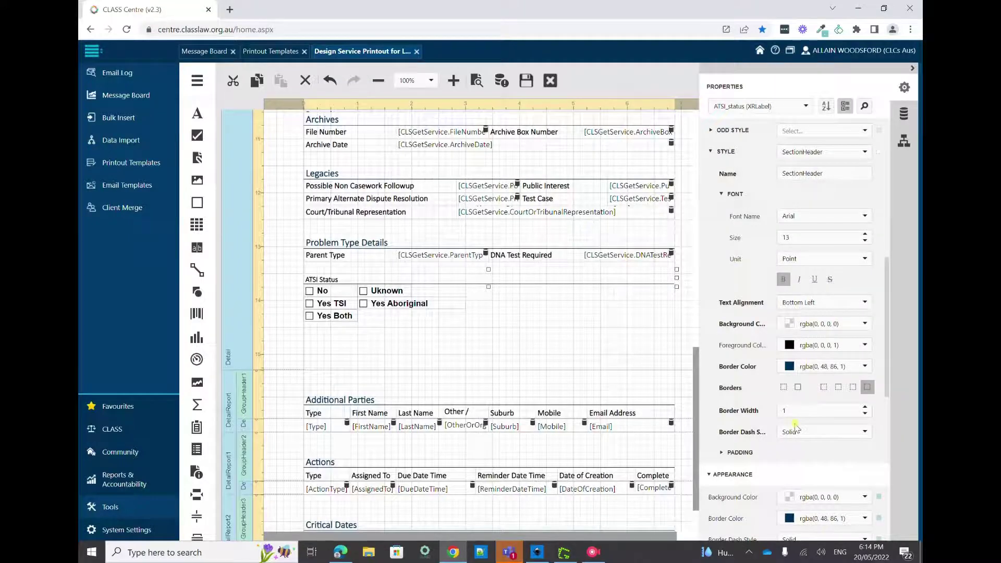
{"action": "scroll", "coordinate": [794, 431], "scroll_direction": "down", "scroll_amount": 2}
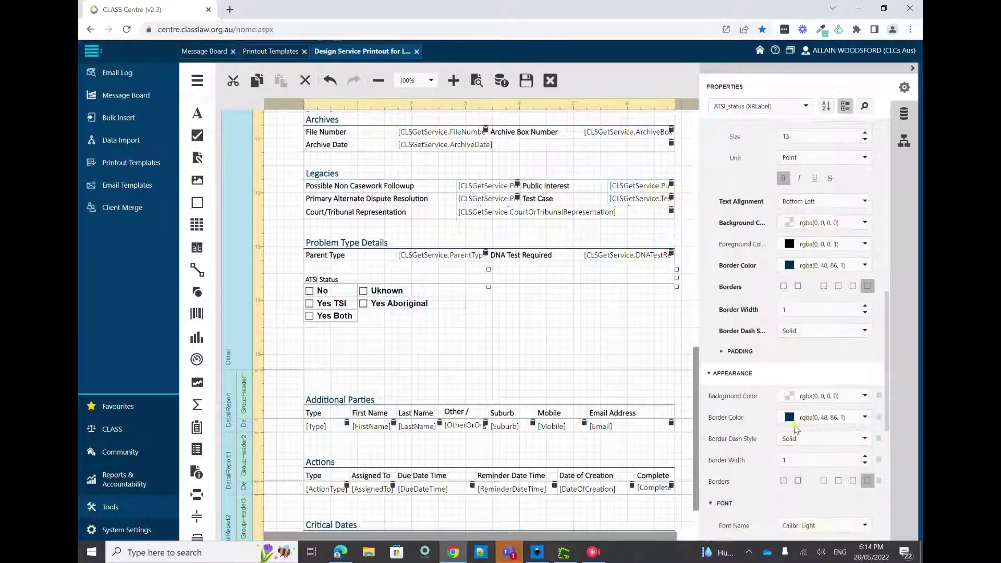
{"action": "scroll", "coordinate": [792, 417], "scroll_direction": "down", "scroll_amount": 4}
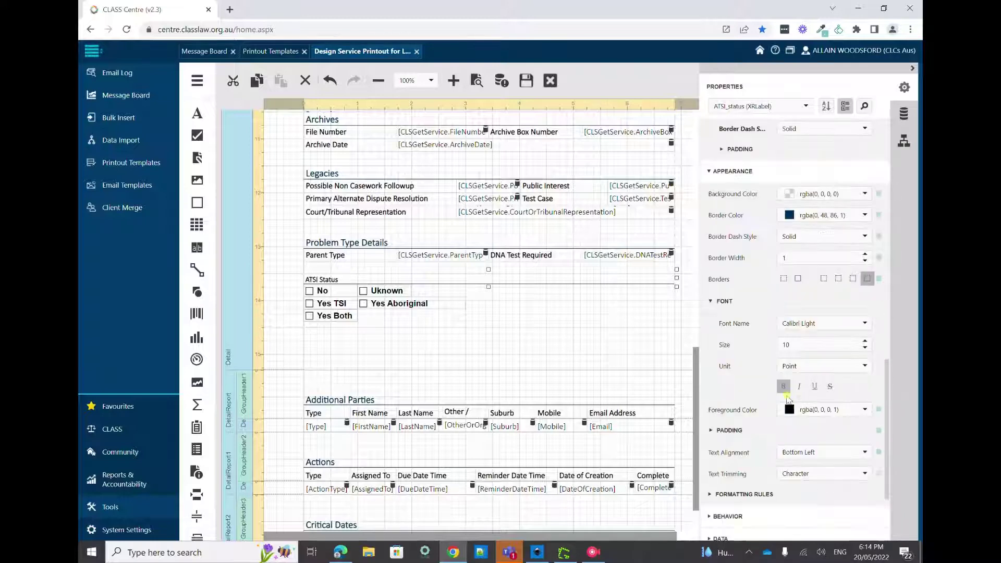
{"action": "left_click", "coordinate": [824, 410]}
{"action": "key", "text": "ctrl+a"}
{"action": "type", "text": "rgba(0, 48, 86, 1)"}
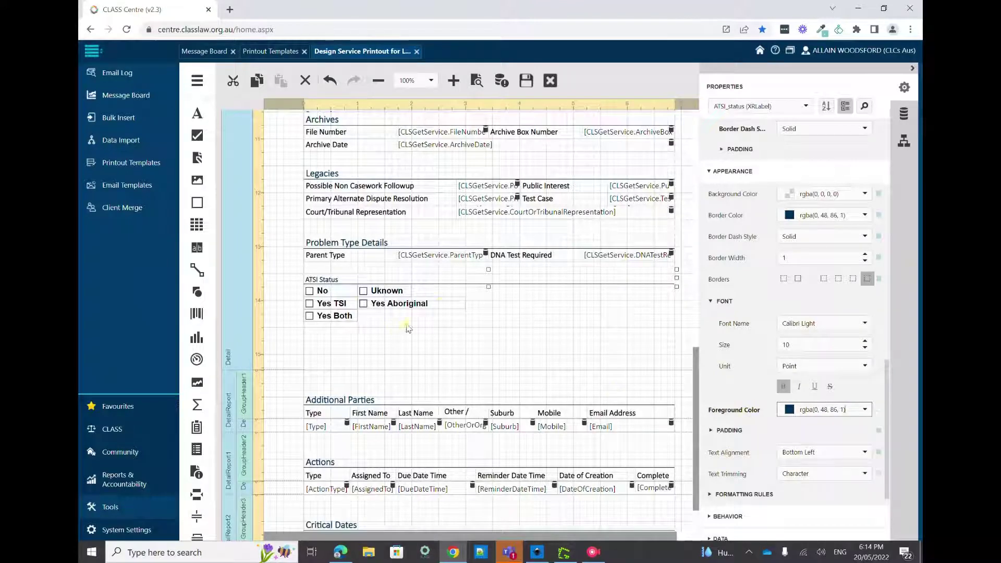
{"action": "scroll", "coordinate": [792, 271], "scroll_direction": "up", "scroll_amount": 6}
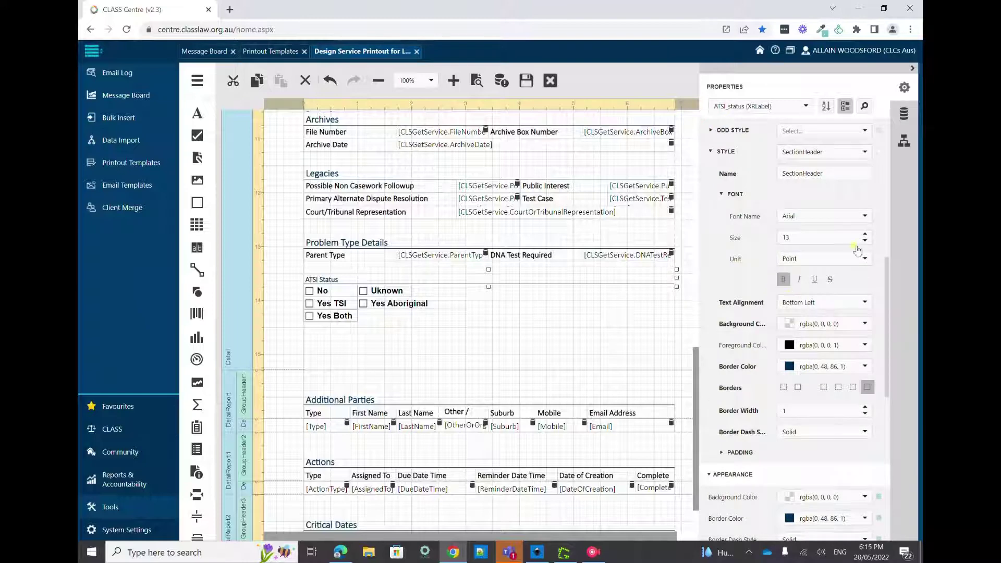
{"action": "left_click", "coordinate": [427, 320]}
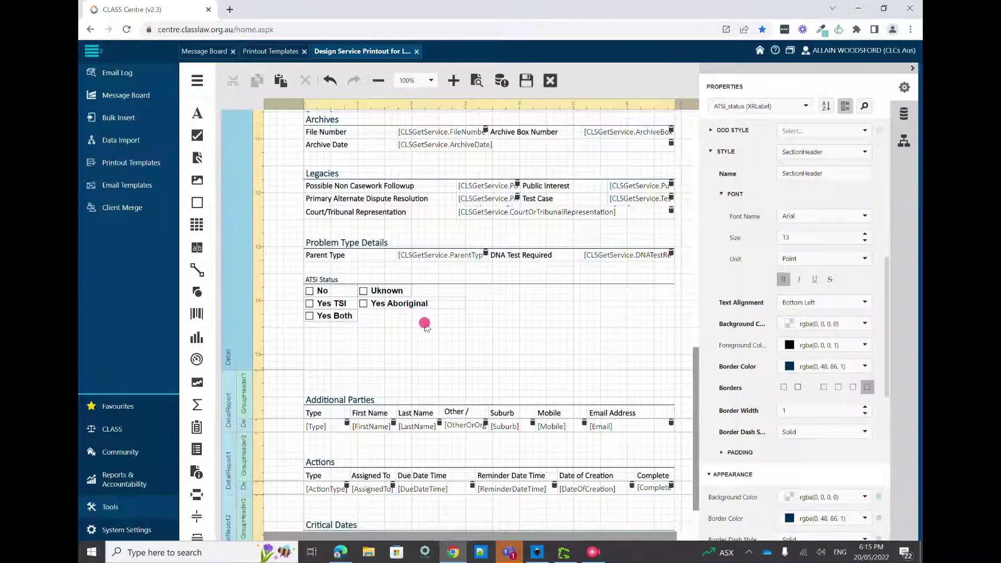
{"action": "left_click", "coordinate": [653, 281]}
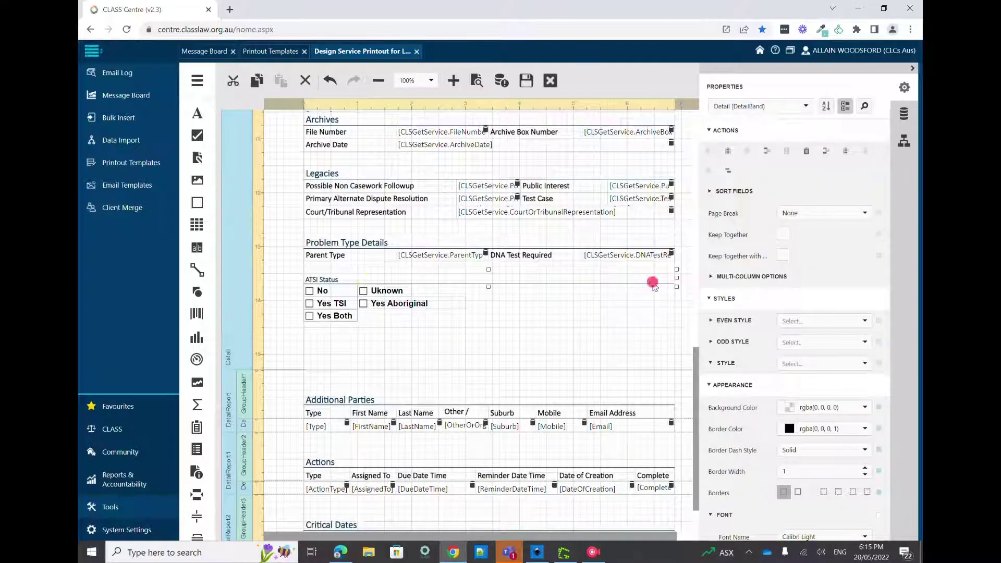
{"action": "left_click", "coordinate": [461, 352]}
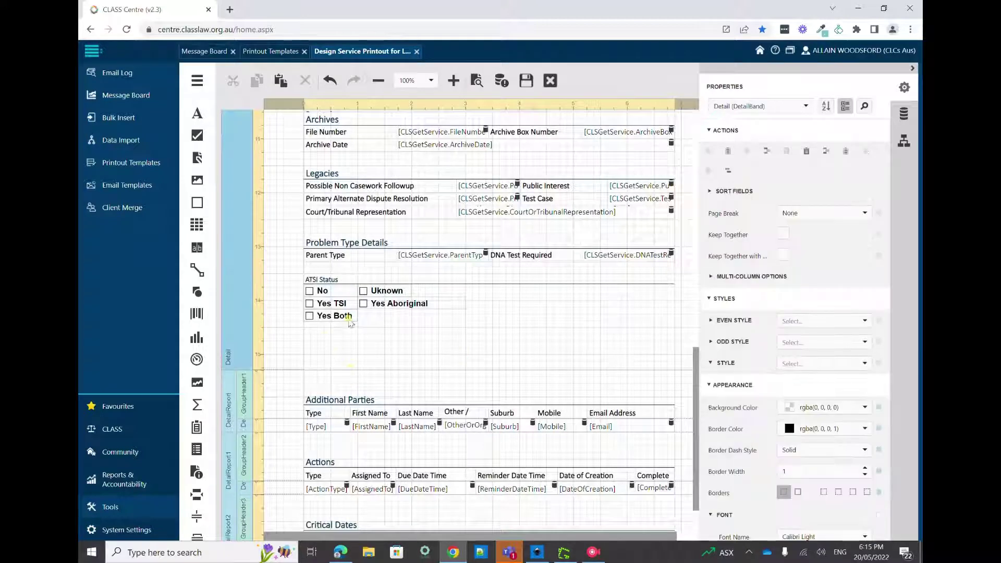
Step: Apply the SectionHeader style to the Problem Type Details heading and check its style settings
{"action": "left_click", "coordinate": [328, 244]}
{"action": "scroll", "coordinate": [813, 323], "scroll_direction": "down", "scroll_amount": 2}
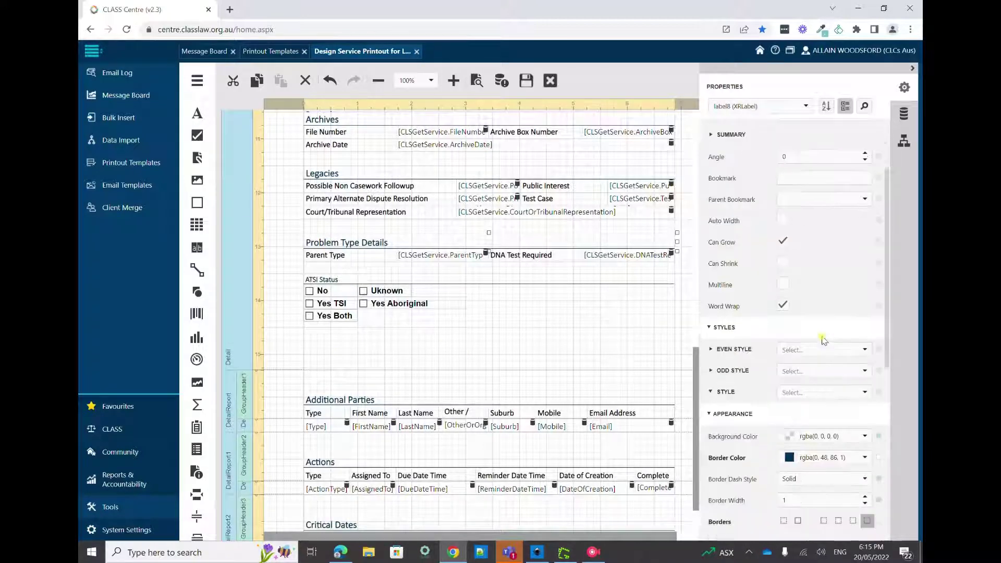
{"action": "left_click", "coordinate": [862, 394]}
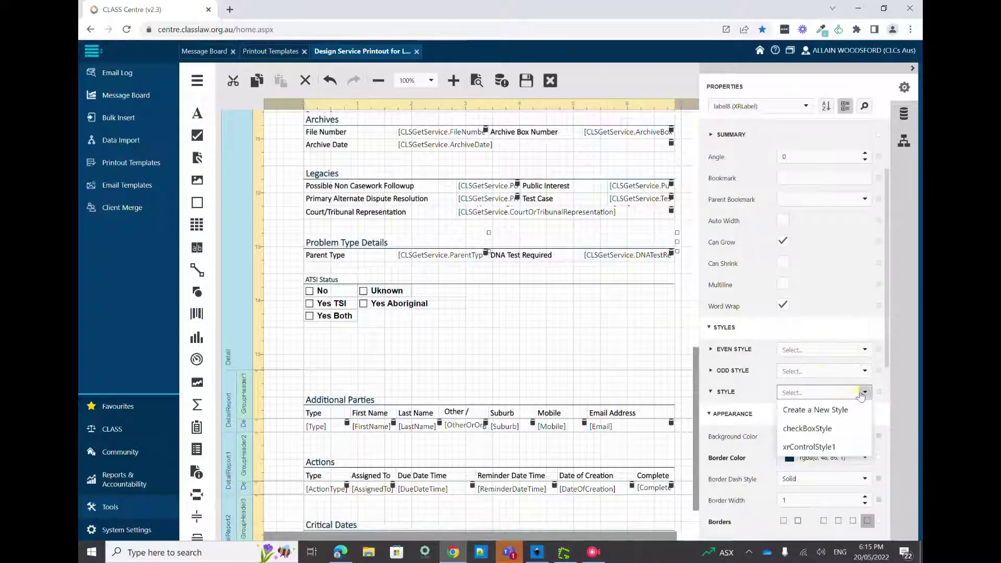
{"action": "left_click", "coordinate": [821, 449]}
{"action": "left_click", "coordinate": [359, 332]}
{"action": "left_click", "coordinate": [360, 244]}
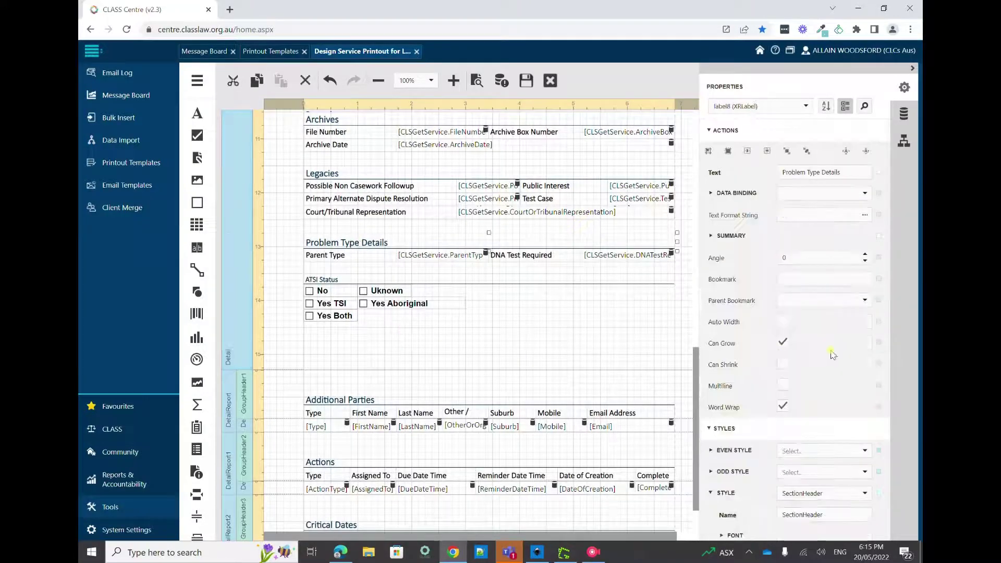
{"action": "scroll", "coordinate": [858, 376], "scroll_direction": "down", "scroll_amount": 4}
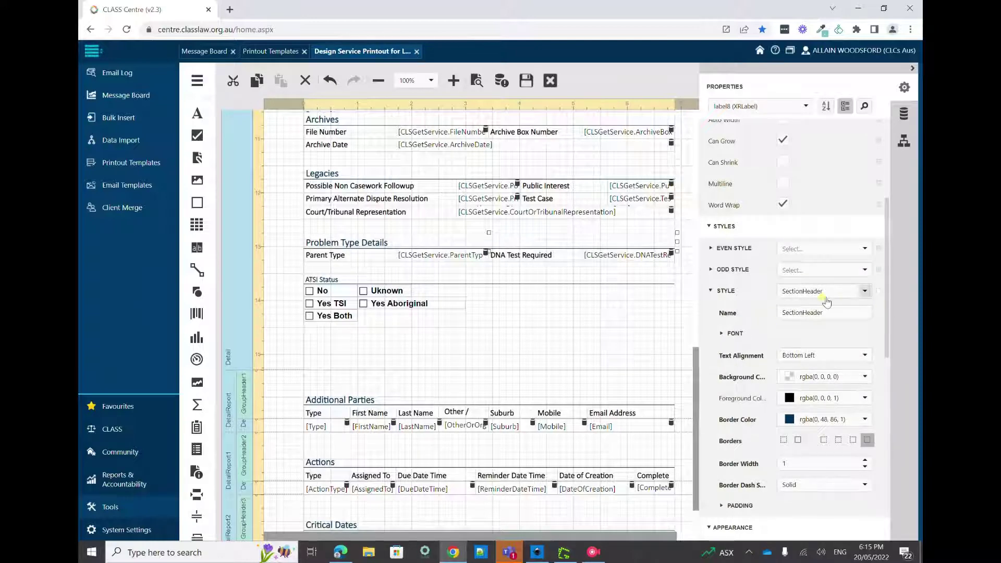
{"action": "left_click", "coordinate": [447, 339]}
{"action": "left_click", "coordinate": [323, 286]}
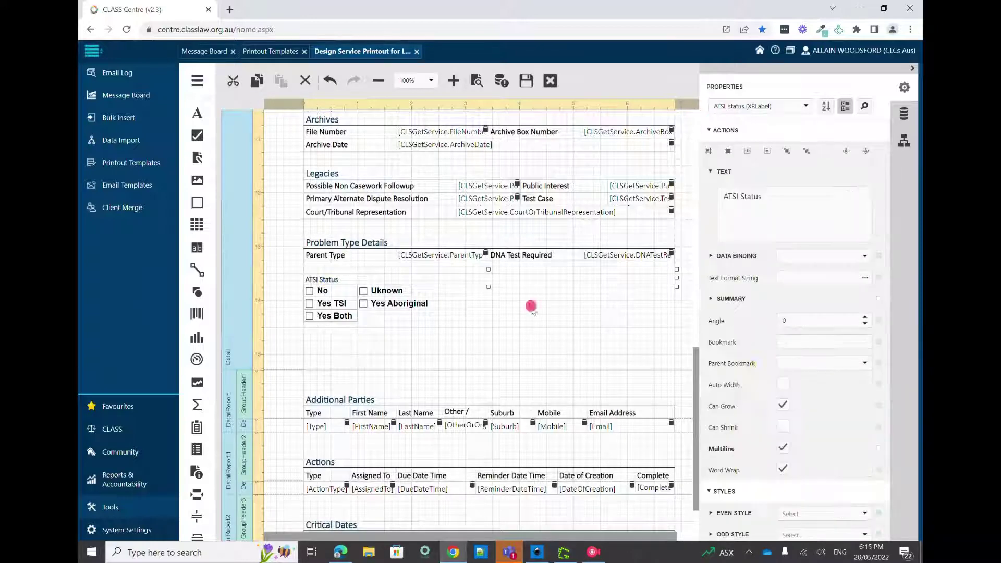
{"action": "scroll", "coordinate": [837, 349], "scroll_direction": "down", "scroll_amount": 3}
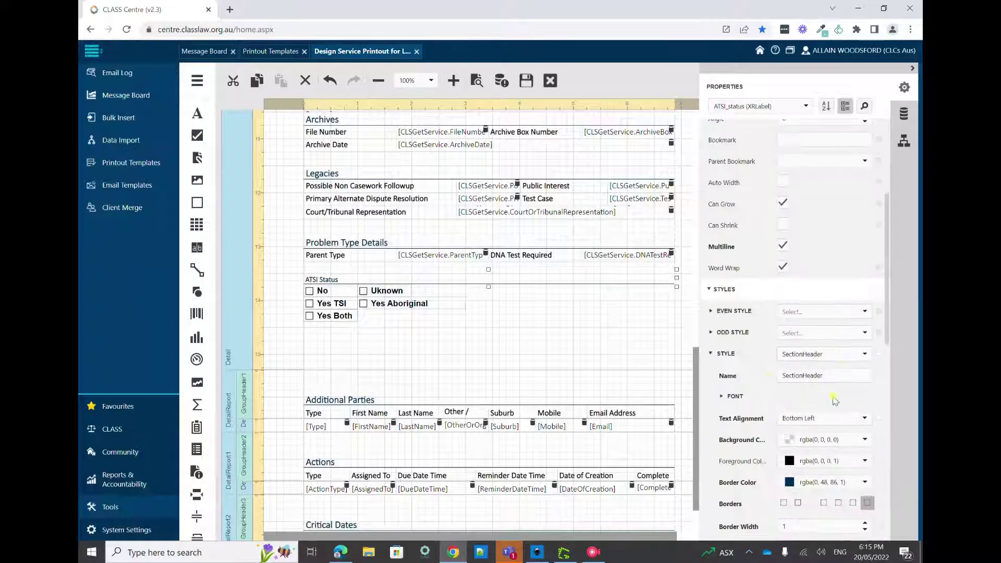
{"action": "left_click", "coordinate": [394, 325]}
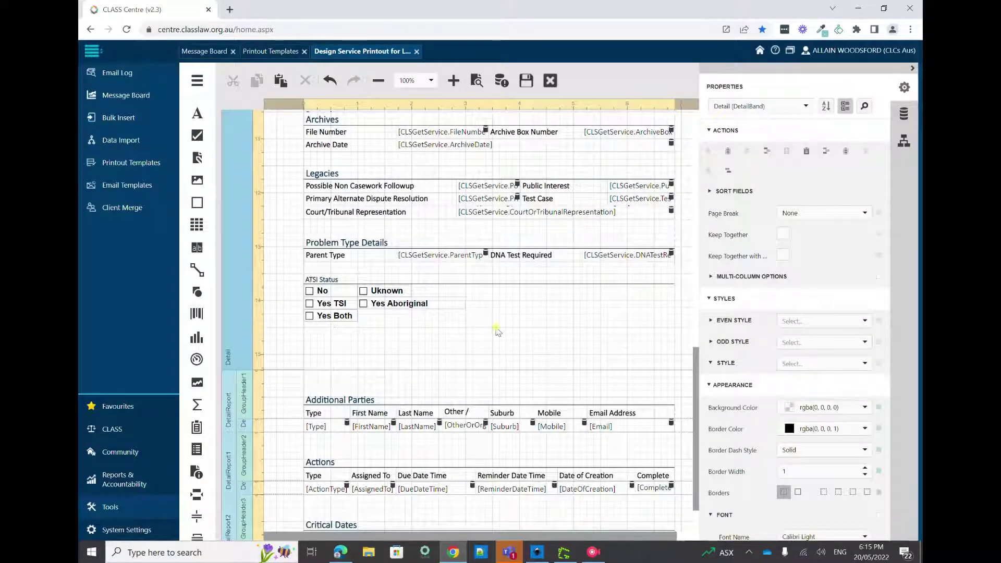
{"action": "left_click", "coordinate": [593, 552]}
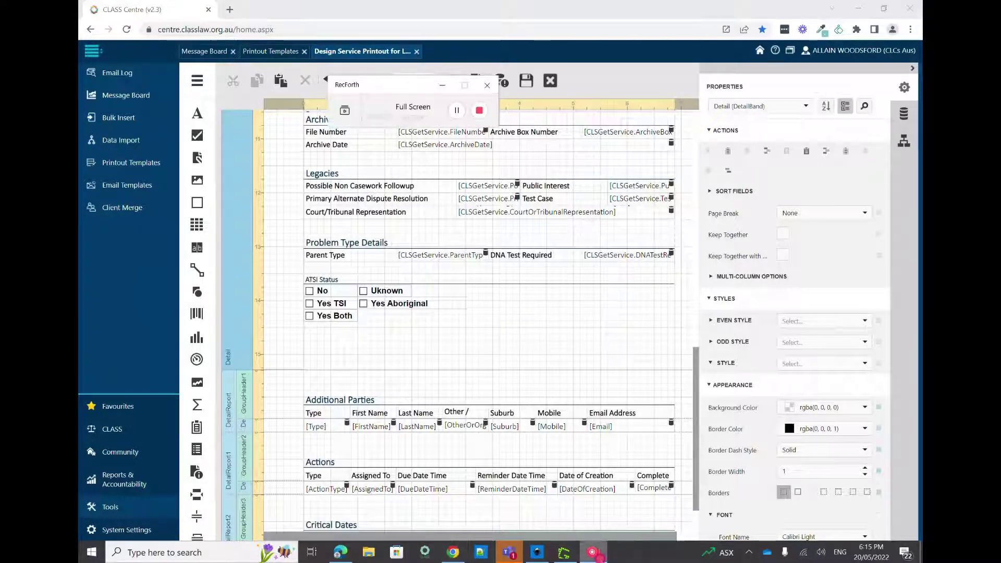
{"action": "left_click", "coordinate": [368, 306]}
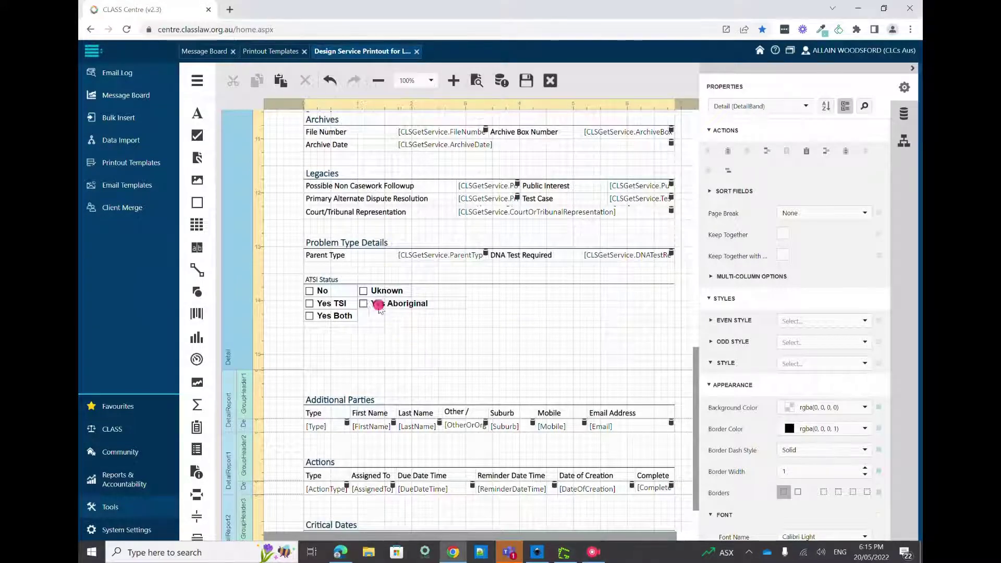
Step: Select the No checkbox and add a calculated field to CLSGetServiceClientInformation in SqlDataSource1
{"action": "left_click", "coordinate": [336, 292]}
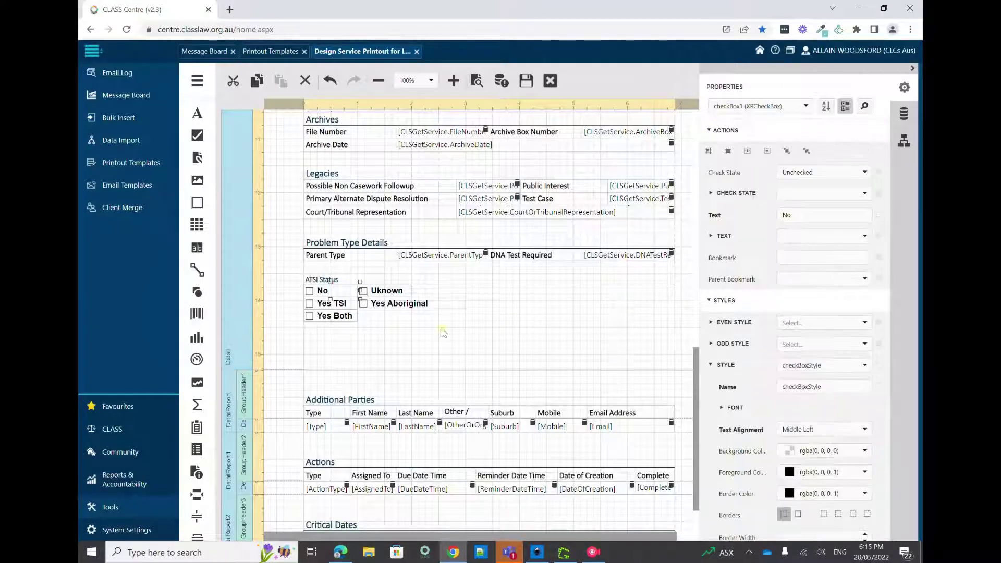
{"action": "left_click", "coordinate": [914, 115]}
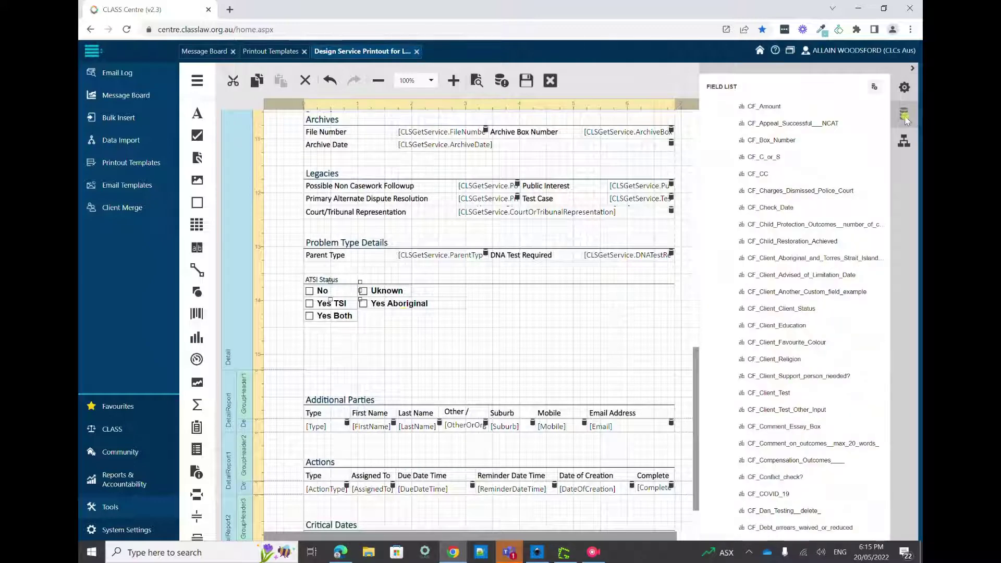
{"action": "scroll", "coordinate": [786, 289], "scroll_direction": "up", "scroll_amount": 6}
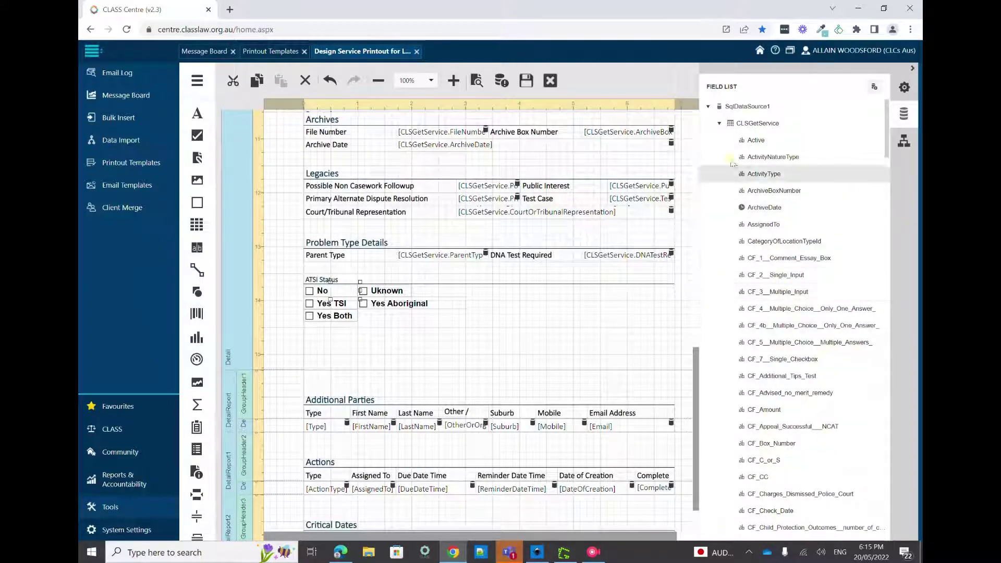
{"action": "left_click", "coordinate": [719, 124]}
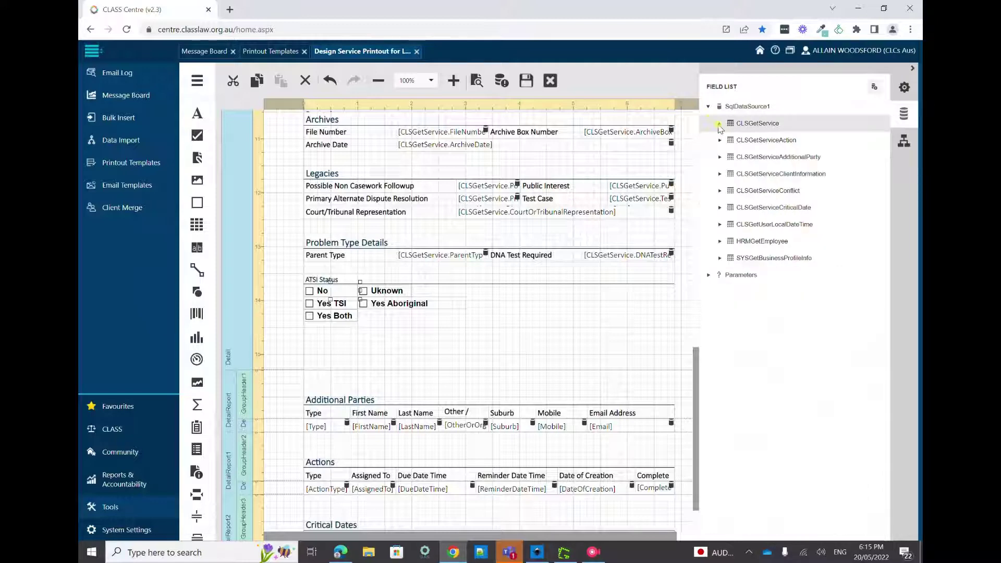
{"action": "left_click", "coordinate": [719, 125]}
{"action": "left_click", "coordinate": [719, 124]}
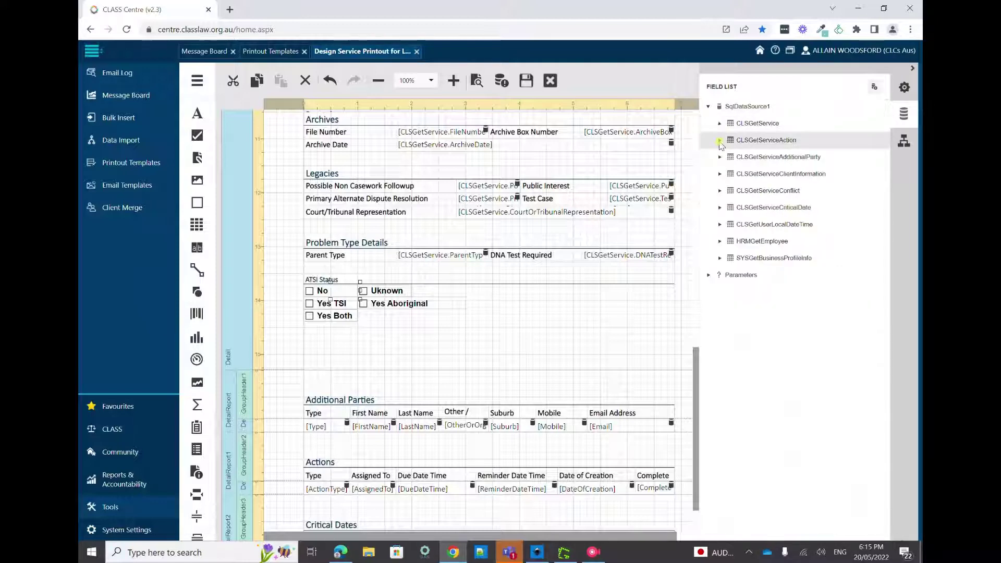
{"action": "left_click", "coordinate": [720, 174]}
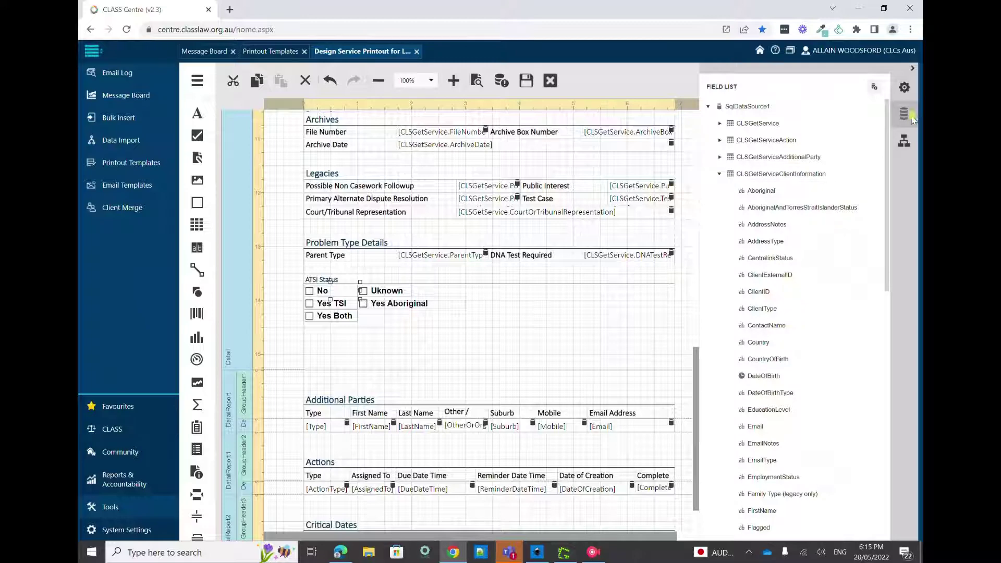
{"action": "left_click", "coordinate": [911, 117]}
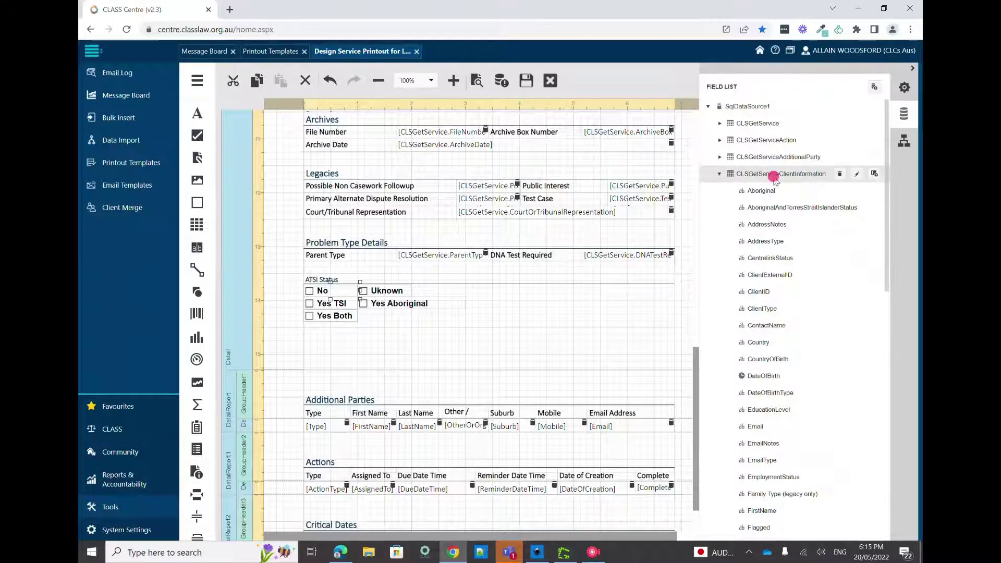
{"action": "left_click", "coordinate": [875, 174]}
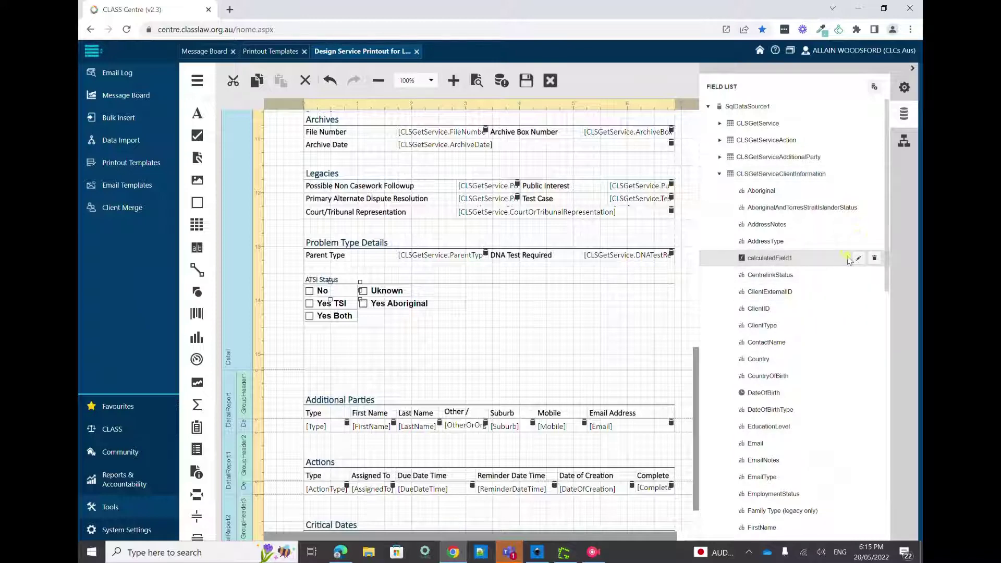
Step: Name the new calculated field ATSI_No, with display name ATSI No and field type Boolean
{"action": "left_click", "coordinate": [858, 258]}
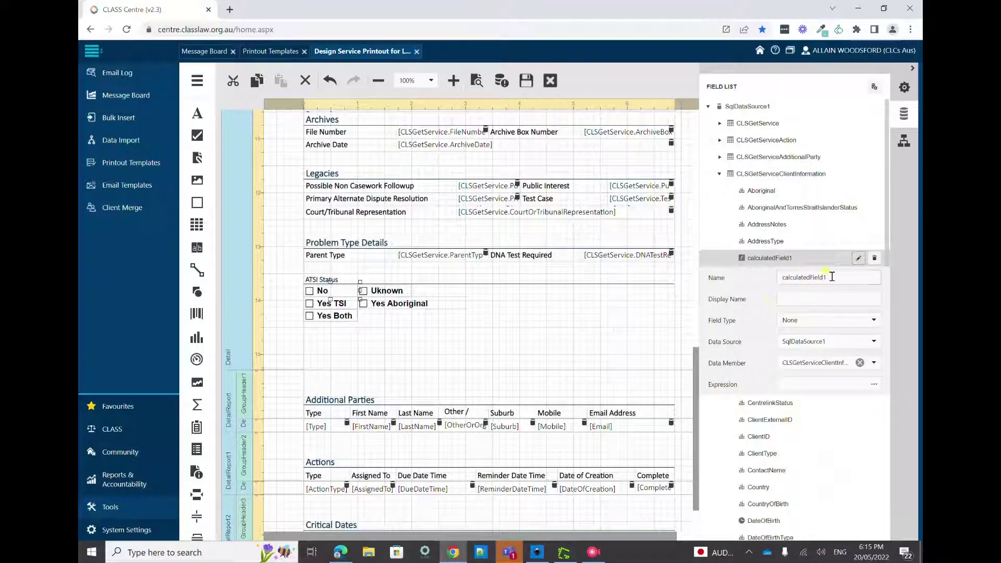
{"action": "left_click_drag", "start_coordinate": [832, 277], "coordinate": [779, 277]}
{"action": "type", "text": "ATSI_No"}
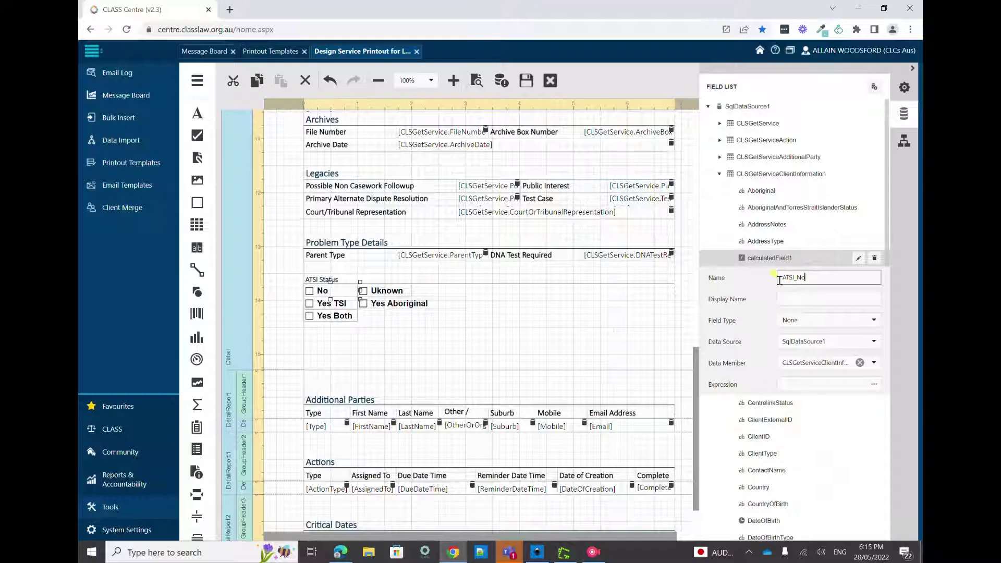
{"action": "key", "text": "Return"}
{"action": "left_click", "coordinate": [808, 299]}
{"action": "type", "text": "ATSI No"}
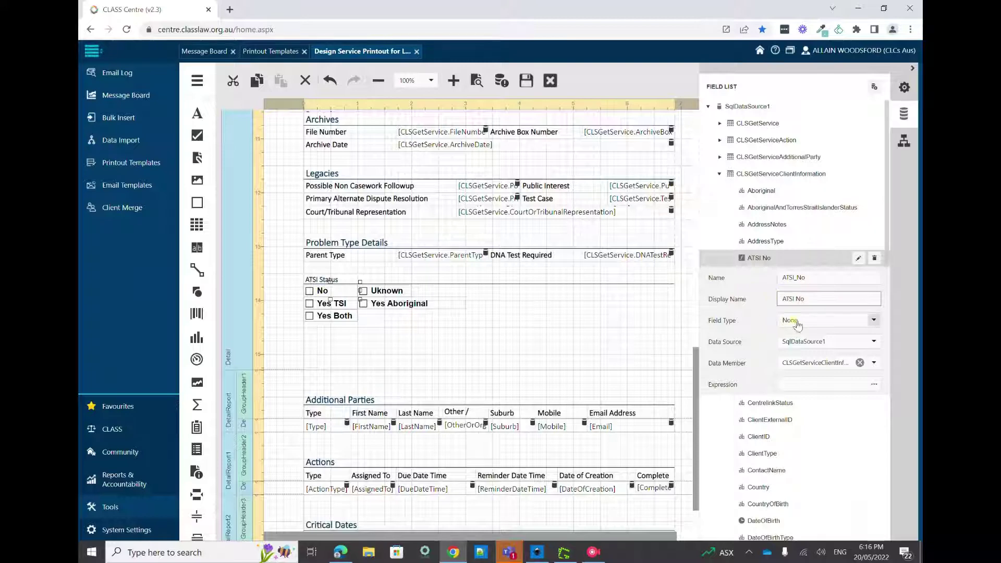
{"action": "left_click", "coordinate": [826, 320]}
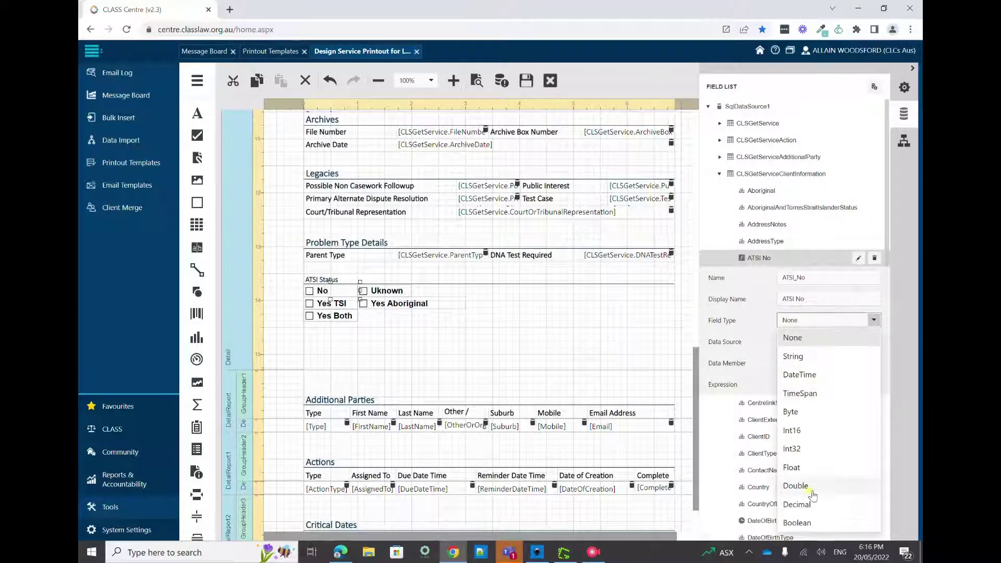
{"action": "left_click", "coordinate": [796, 524]}
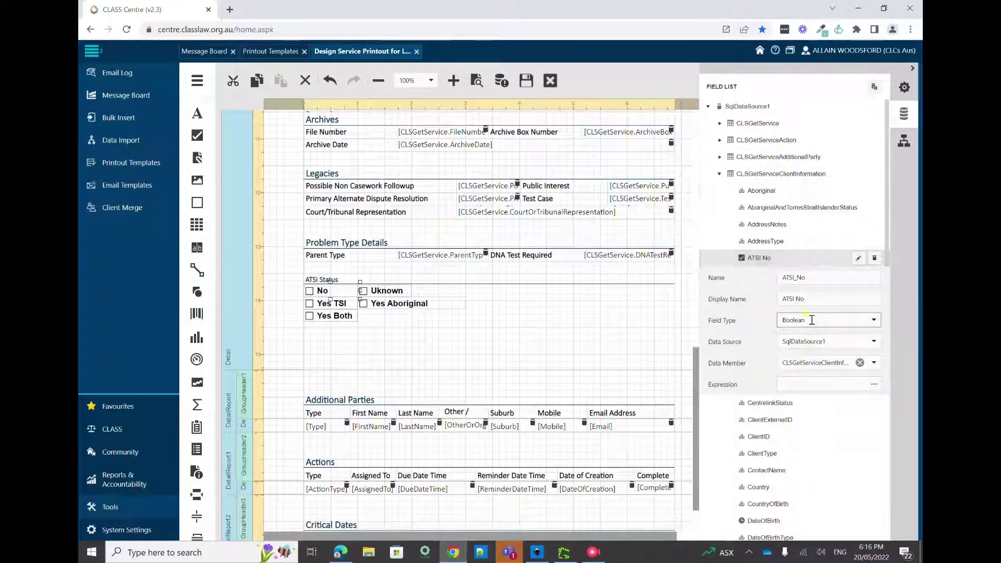
Step: Open the expression of the ATSI No calculated field for editing and insert the Iif function
{"action": "left_click", "coordinate": [808, 386]}
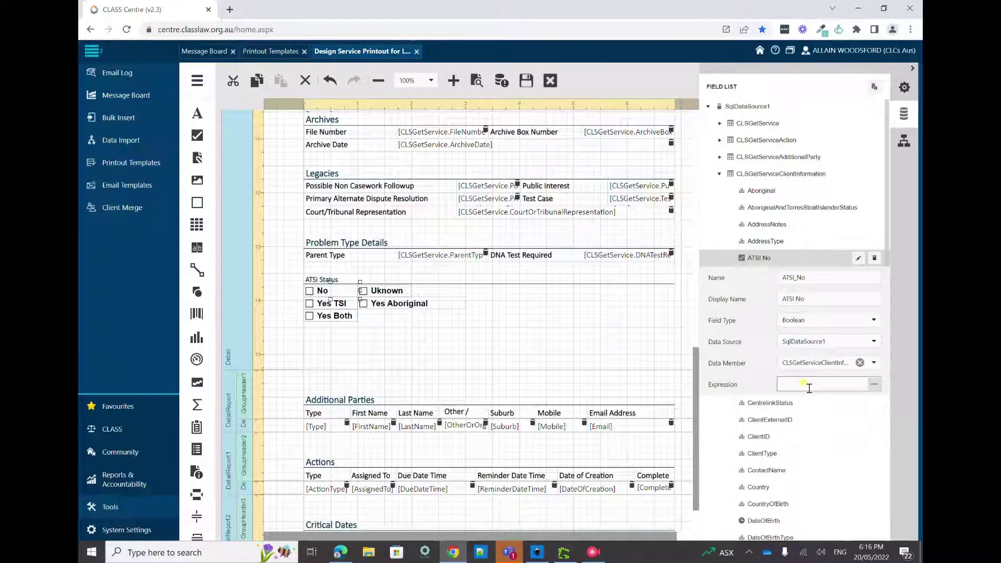
{"action": "left_click", "coordinate": [873, 386]}
{"action": "left_click", "coordinate": [833, 384]}
{"action": "left_click", "coordinate": [870, 388]}
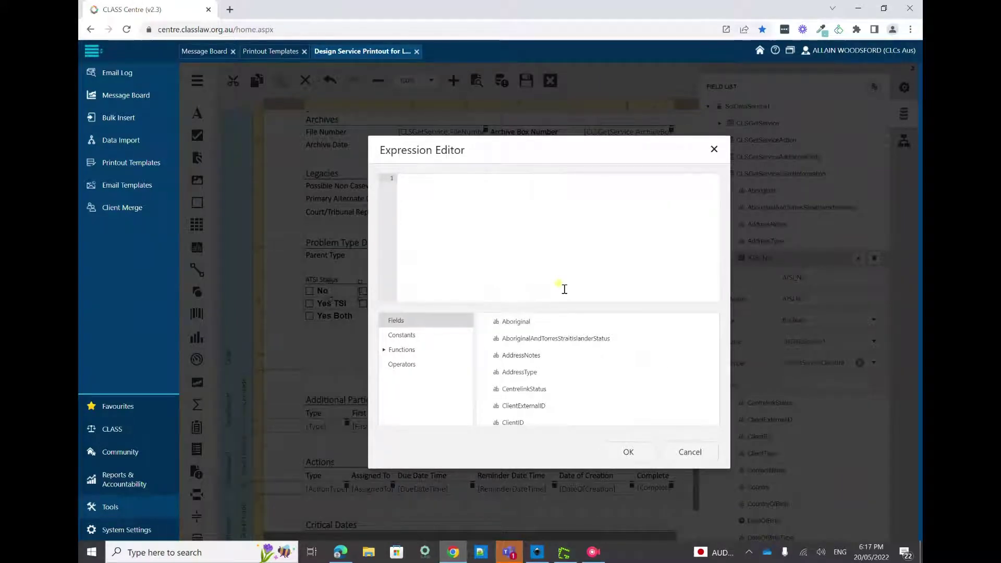
{"action": "type", "text": "I"}
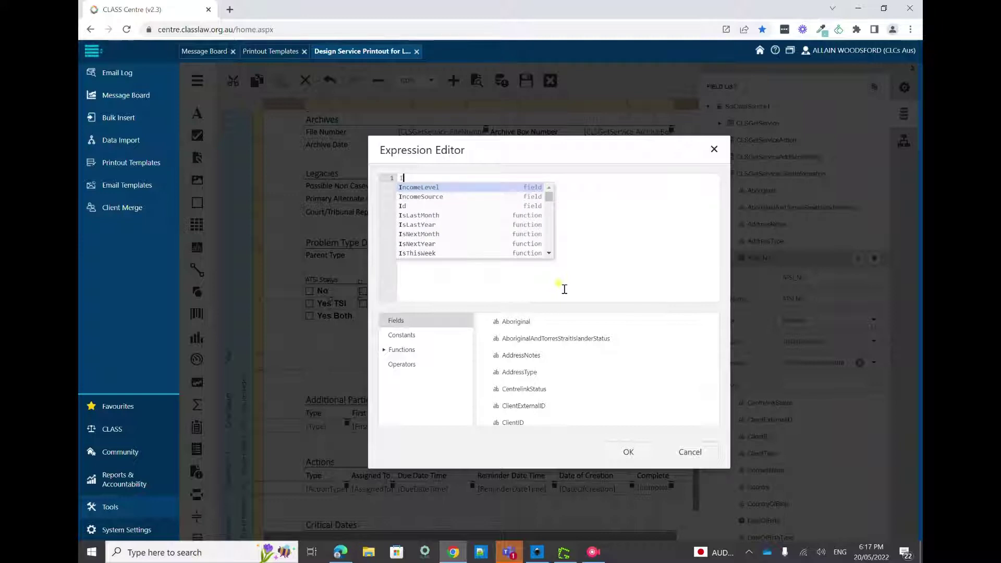
{"action": "type", "text": "i"}
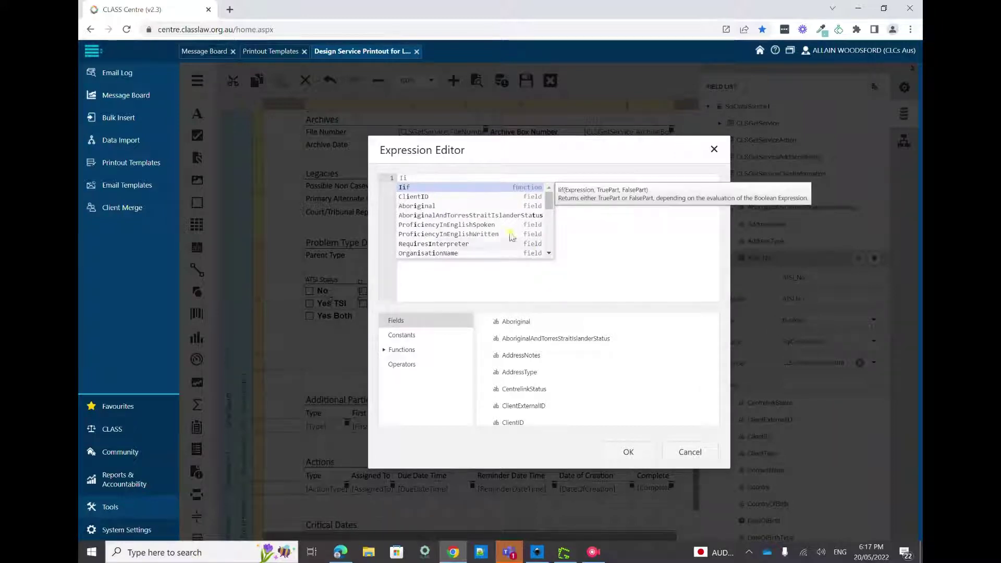
{"action": "left_click", "coordinate": [416, 186]}
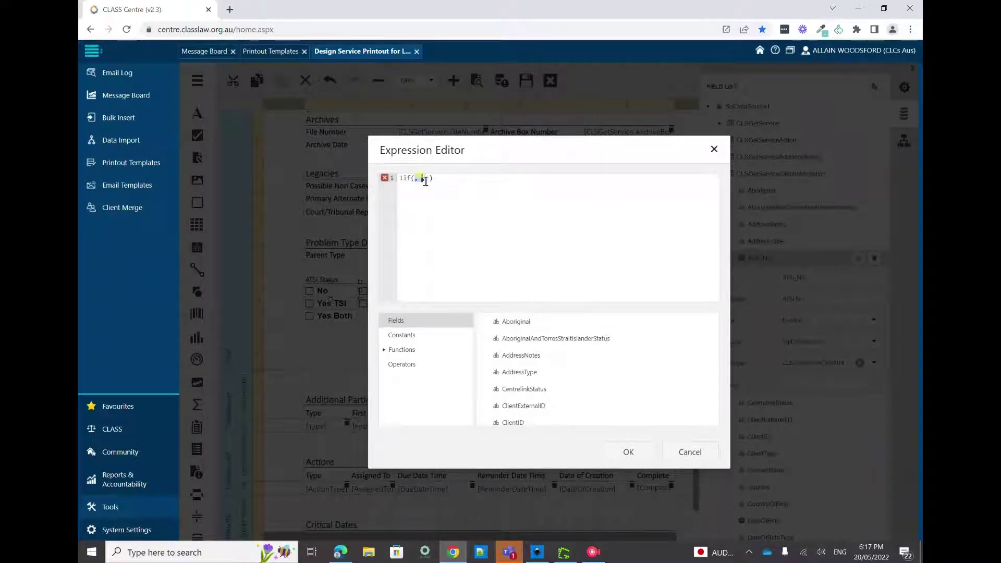
Step: Insert the AboriginalAndTorresStraitIslanderStatus field as the first argument of the Iif function
{"action": "left_click", "coordinate": [413, 179]}
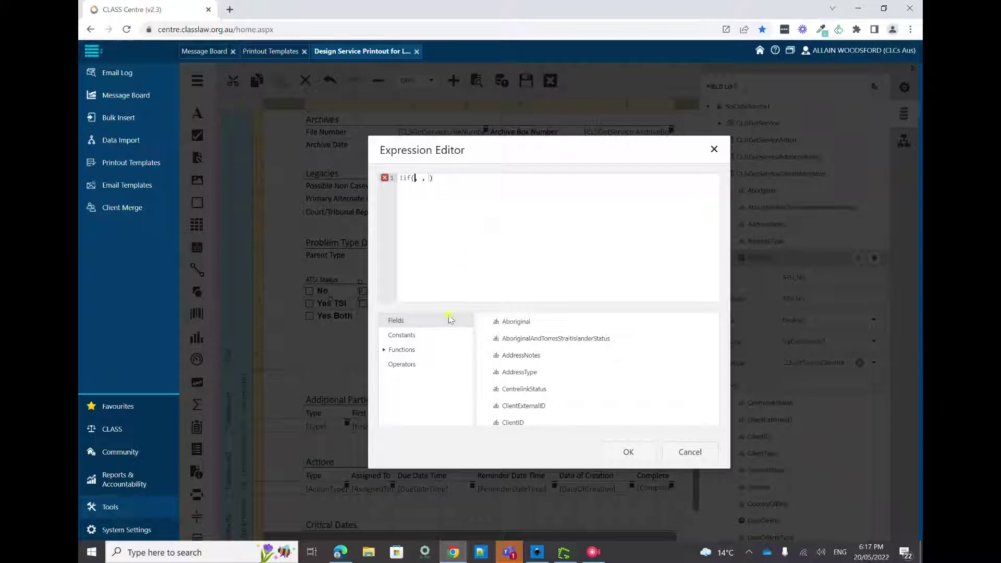
{"action": "scroll", "coordinate": [527, 371], "scroll_direction": "down", "scroll_amount": 5}
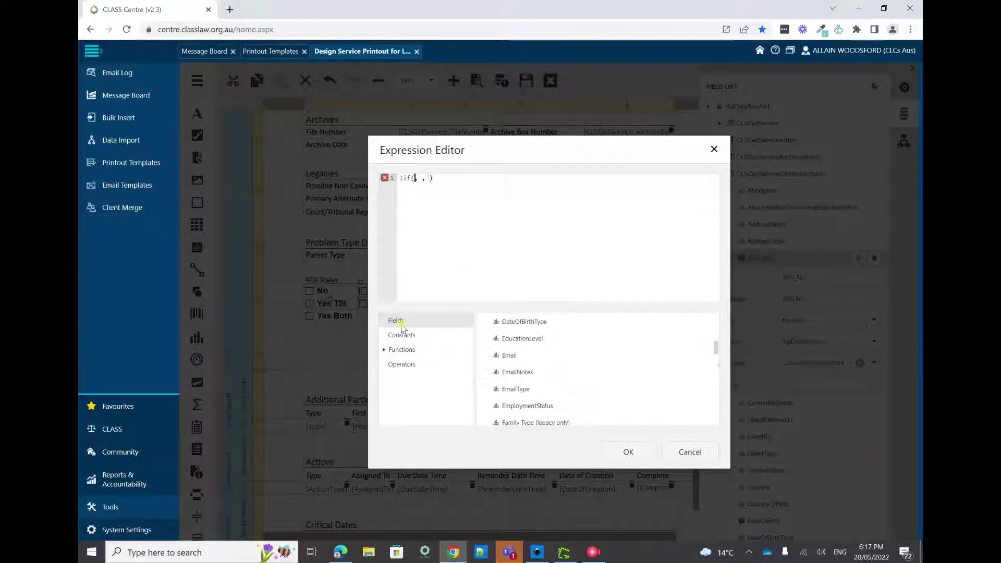
{"action": "scroll", "coordinate": [586, 350], "scroll_direction": "down", "scroll_amount": 10}
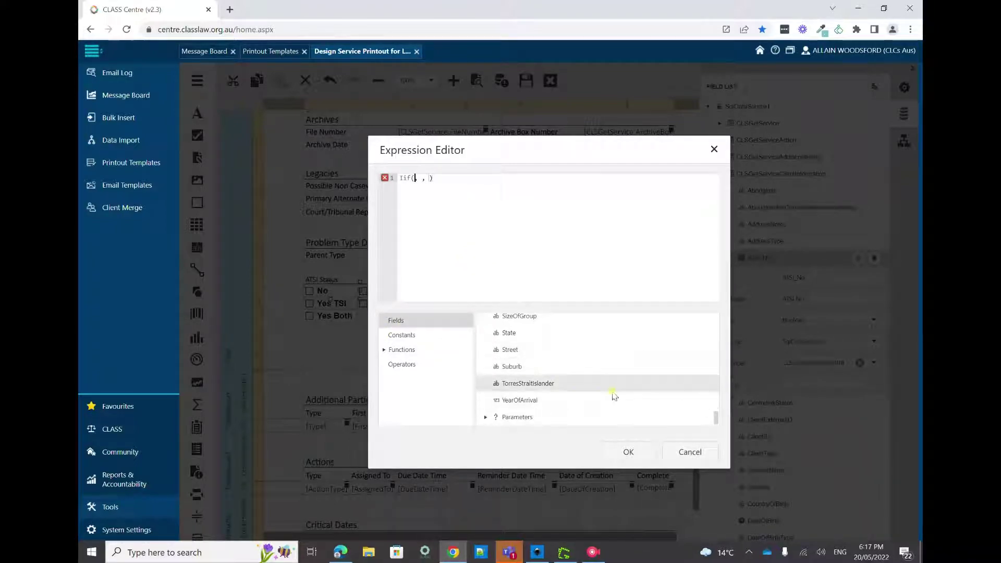
{"action": "scroll", "coordinate": [599, 384], "scroll_direction": "up", "scroll_amount": 2}
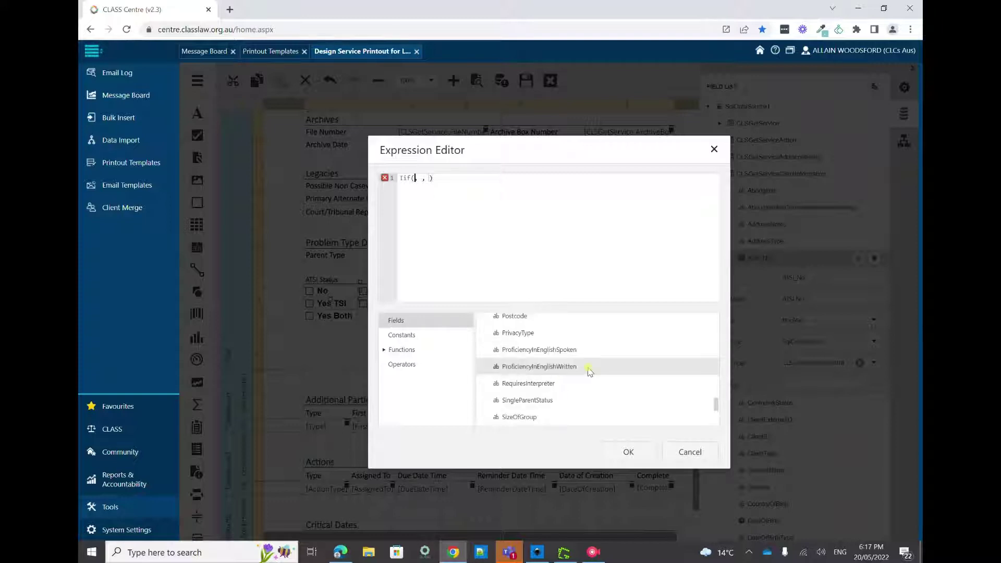
{"action": "scroll", "coordinate": [588, 370], "scroll_direction": "up", "scroll_amount": 10}
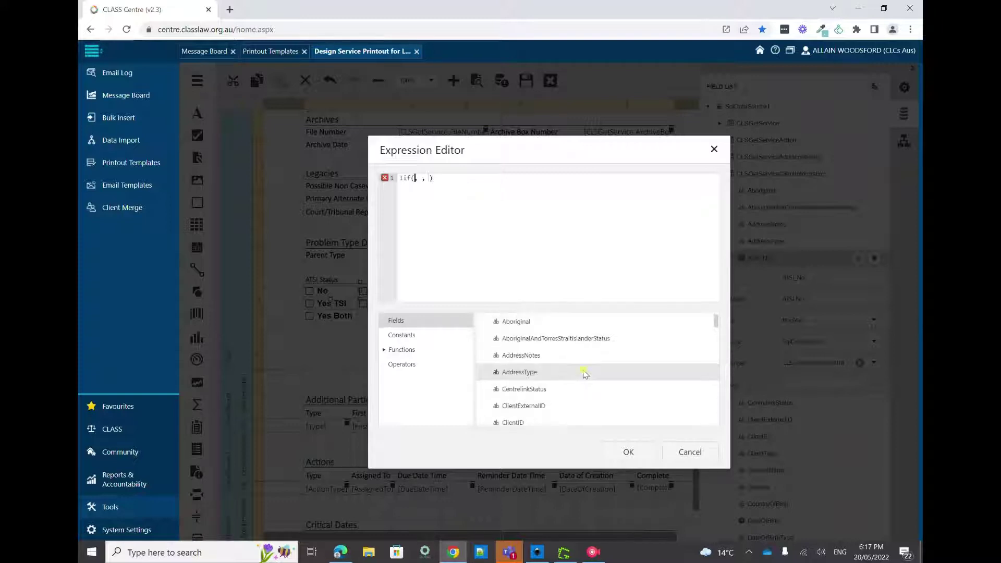
{"action": "left_click", "coordinate": [564, 341]}
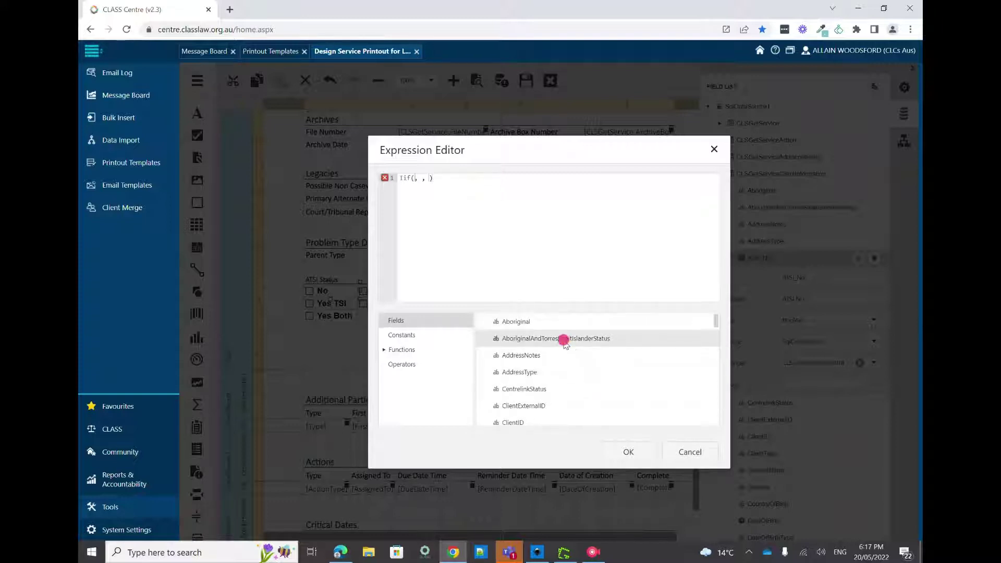
{"action": "left_click", "coordinate": [565, 341]}
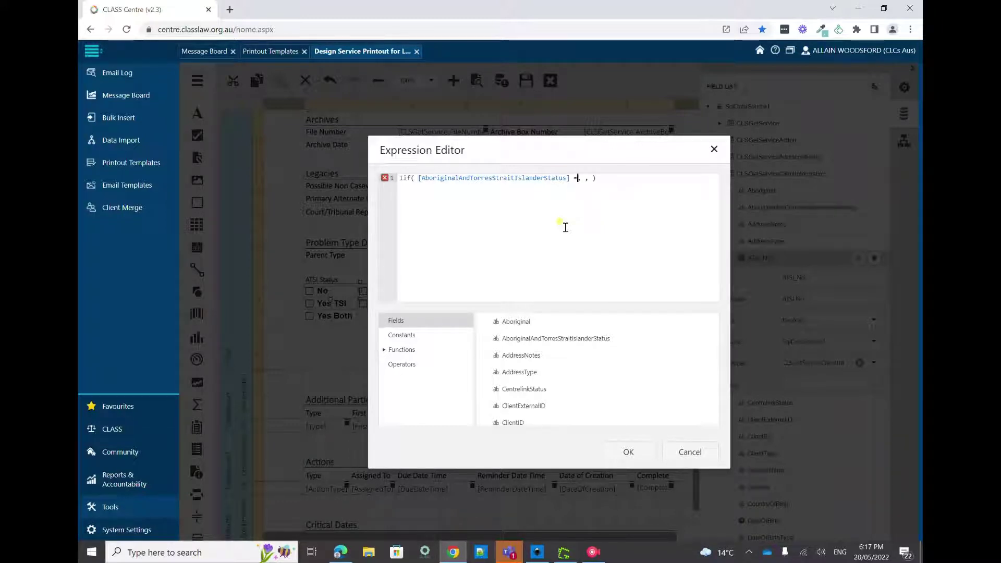
Step: Complete the Iif expression by comparing the status field with == 'No', returning 1 when true and 0 otherwise
{"action": "type", "text": "= ''"}
{"action": "key", "text": "BackSpace"}
{"action": "key", "text": "BackSpace"}
{"action": "type", "text": "\"\""}
{"action": "key", "text": "BackSpace"}
{"action": "key", "text": "BackSpace"}
{"action": "type", "text": "''"}
{"action": "key", "text": "BackSpace"}
{"action": "type", "text": "No',1"}
{"action": "key", "text": "Right"}
{"action": "key", "text": "Right"}
{"action": "type", "text": "0"}
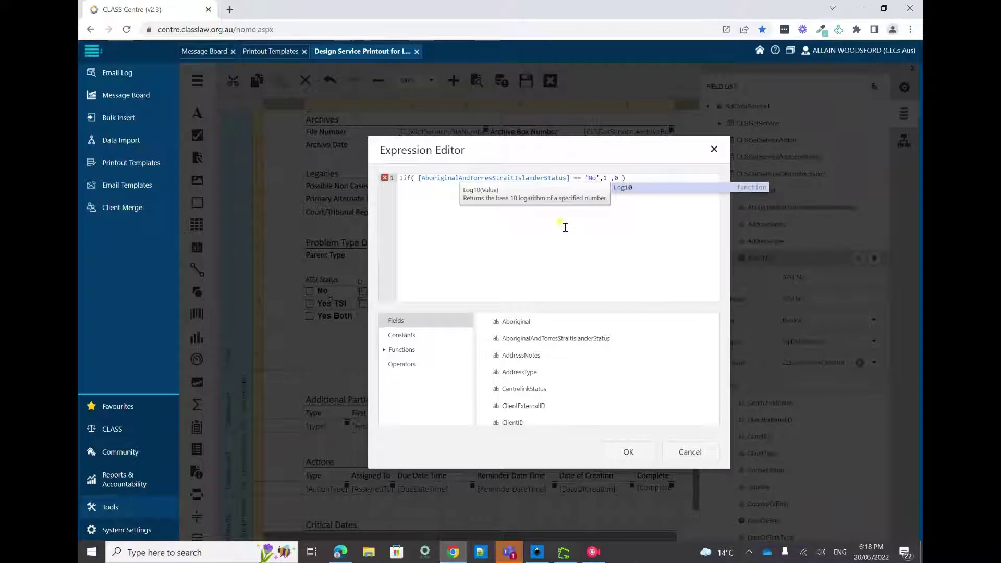
{"action": "left_click", "coordinate": [513, 212]}
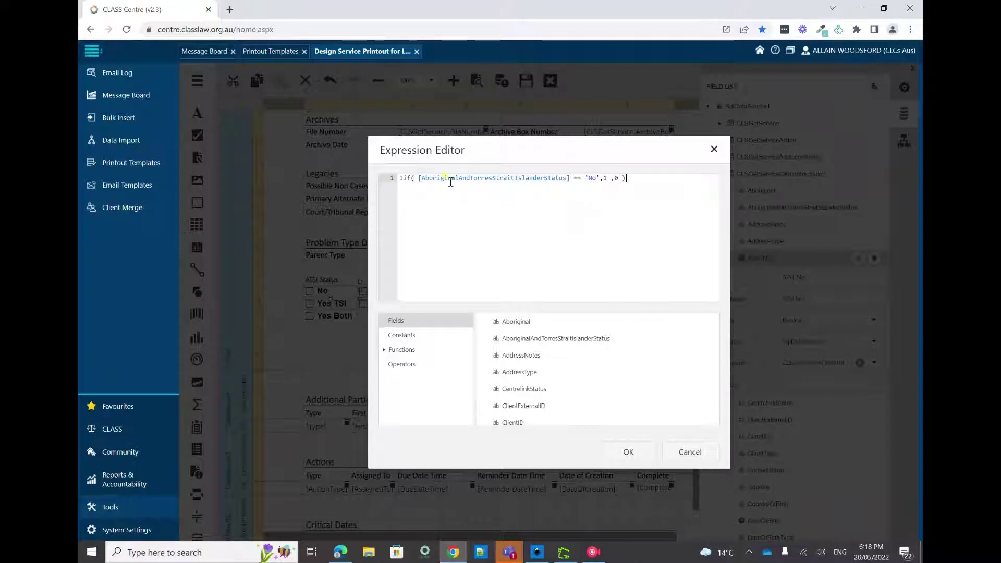
Step: Check the 'No' comparison value and select the entire Iif expression
{"action": "left_click", "coordinate": [639, 176]}
{"action": "left_click", "coordinate": [592, 179]}
{"action": "left_click_drag", "start_coordinate": [607, 178], "coordinate": [599, 179]}
{"action": "left_click", "coordinate": [581, 194]}
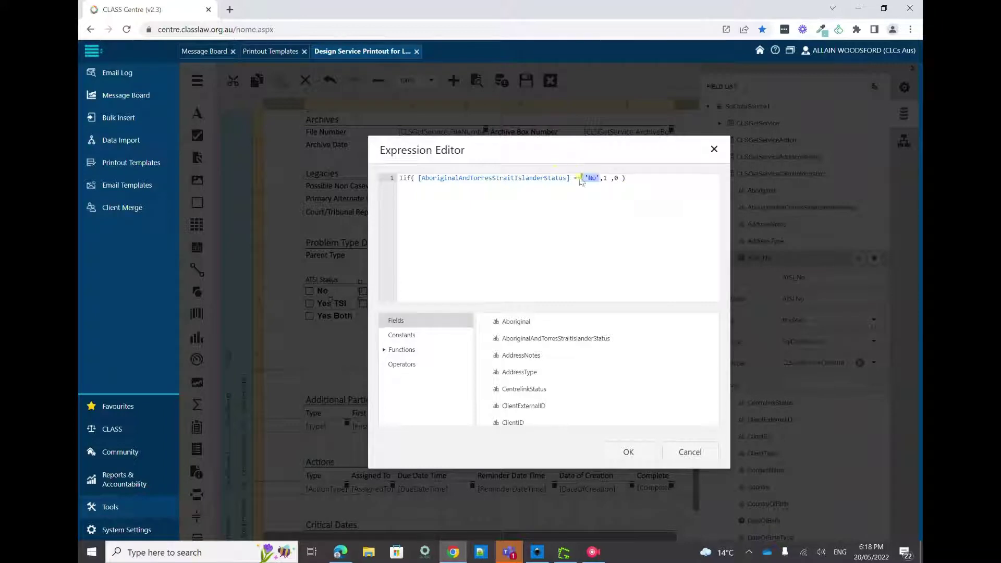
{"action": "left_click_drag", "start_coordinate": [627, 179], "coordinate": [411, 167]}
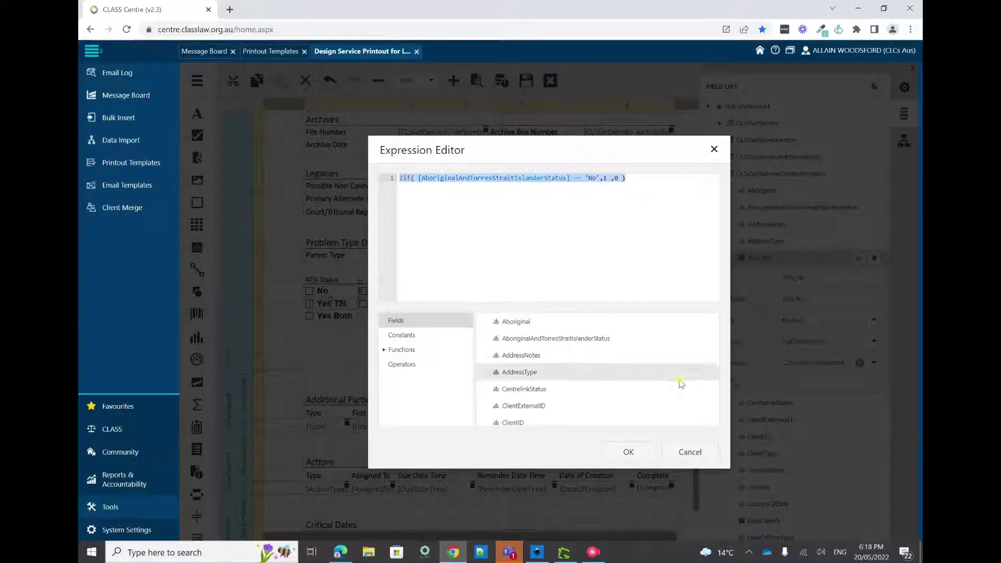
Step: Confirm the ATSI No field's expression Iif( [AboriginalAndTorresStraitIslanderStatus] == 'No',1 ,0 )
{"action": "left_click", "coordinate": [632, 451]}
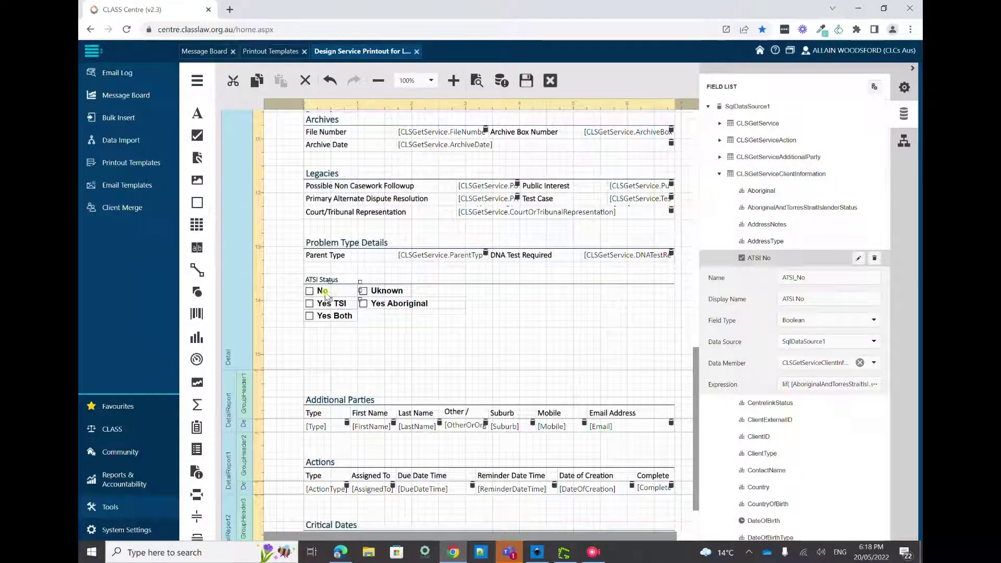
{"action": "key", "text": "ctrl+c"}
{"action": "left_click", "coordinate": [381, 332]}
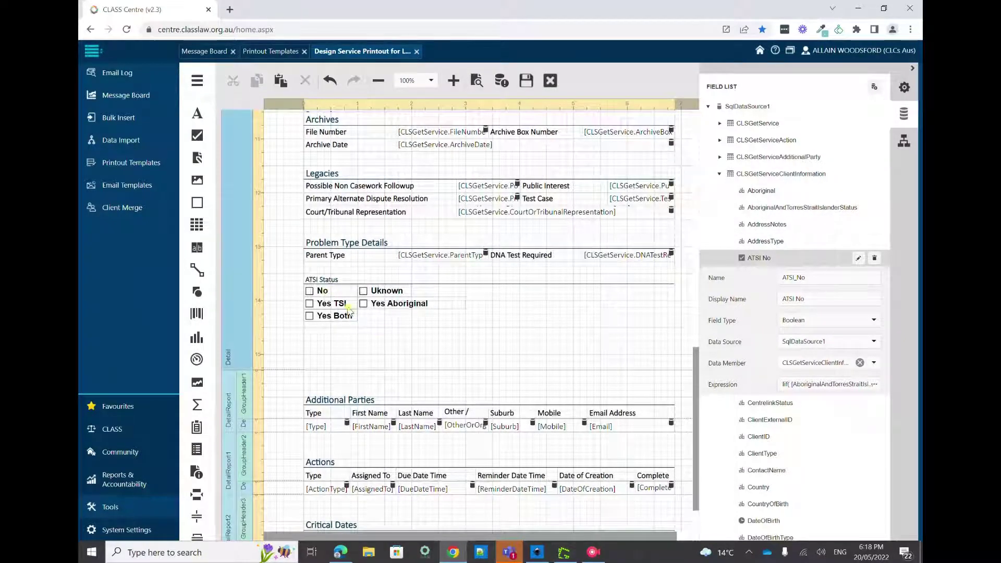
Step: Find the ATSI Status "No" check box, checkBox1, in the report structure and open its design properties
{"action": "left_click", "coordinate": [327, 292]}
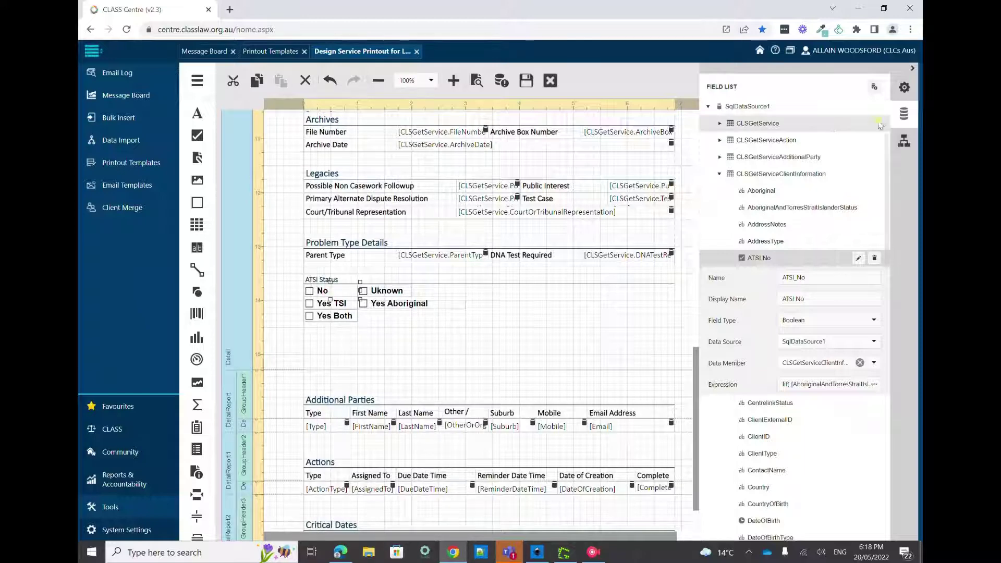
{"action": "left_click", "coordinate": [912, 145]}
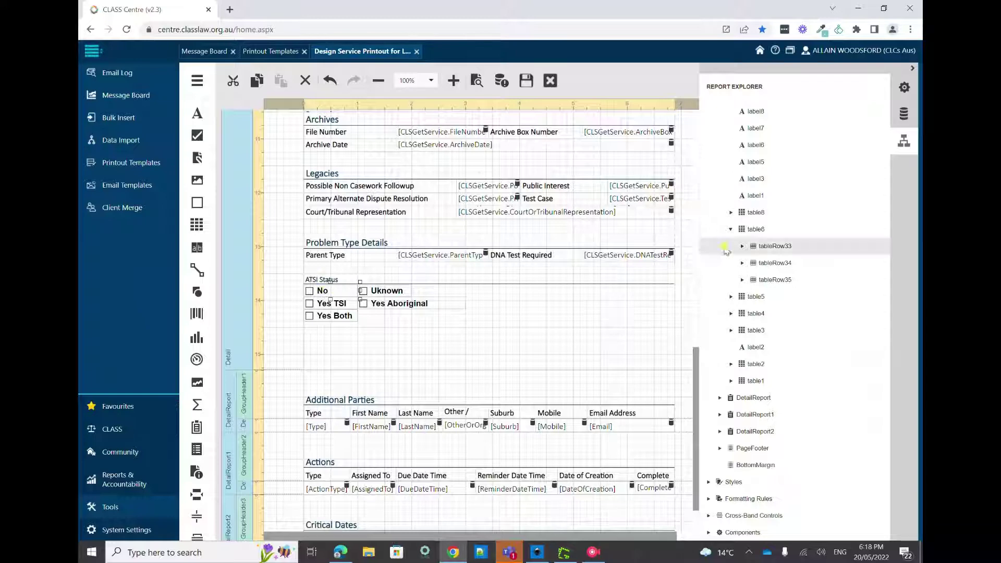
{"action": "scroll", "coordinate": [793, 256], "scroll_direction": "up", "scroll_amount": 4}
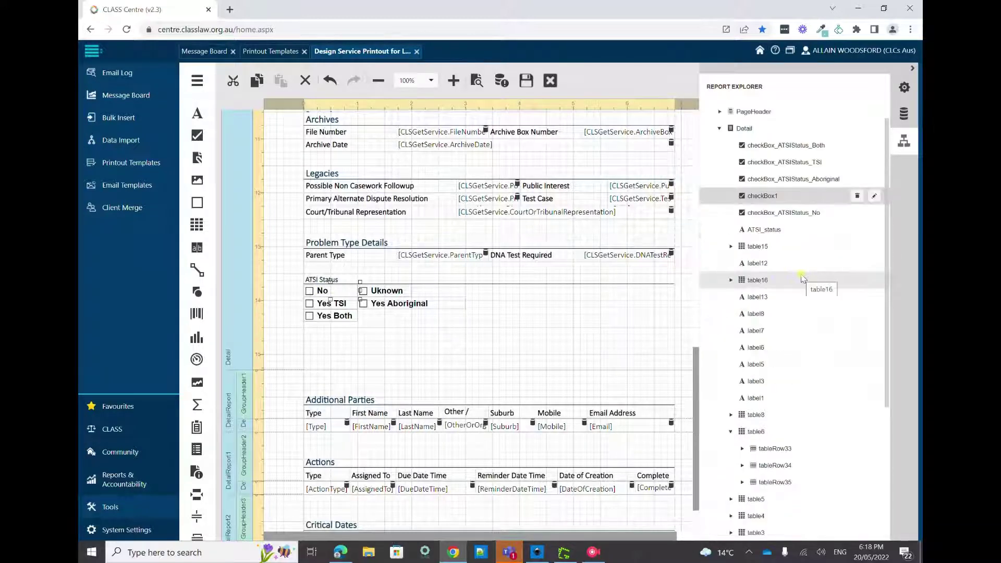
{"action": "scroll", "coordinate": [802, 277], "scroll_direction": "up", "scroll_amount": 1}
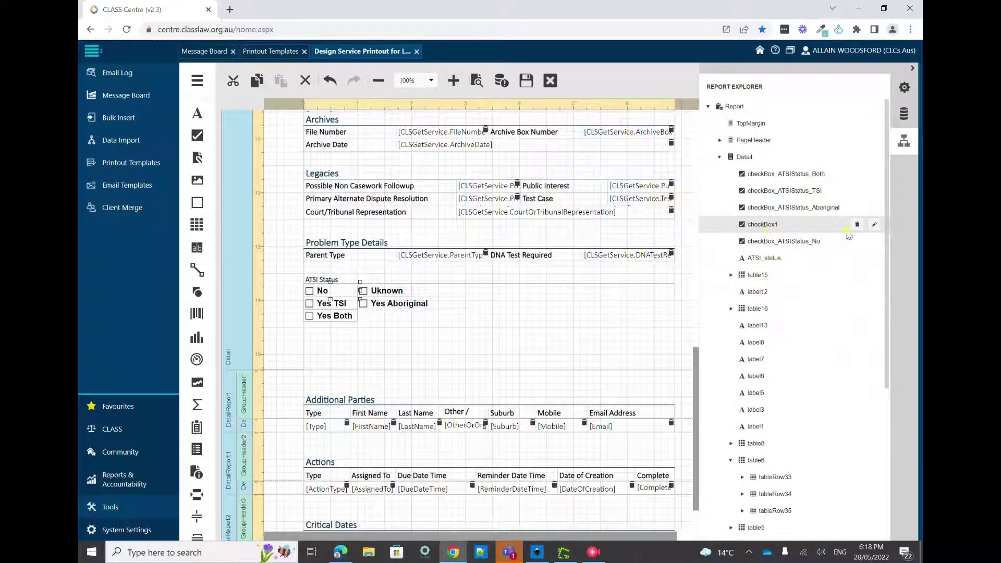
{"action": "left_click", "coordinate": [871, 228]}
{"action": "scroll", "coordinate": [824, 271], "scroll_direction": "down", "scroll_amount": 5}
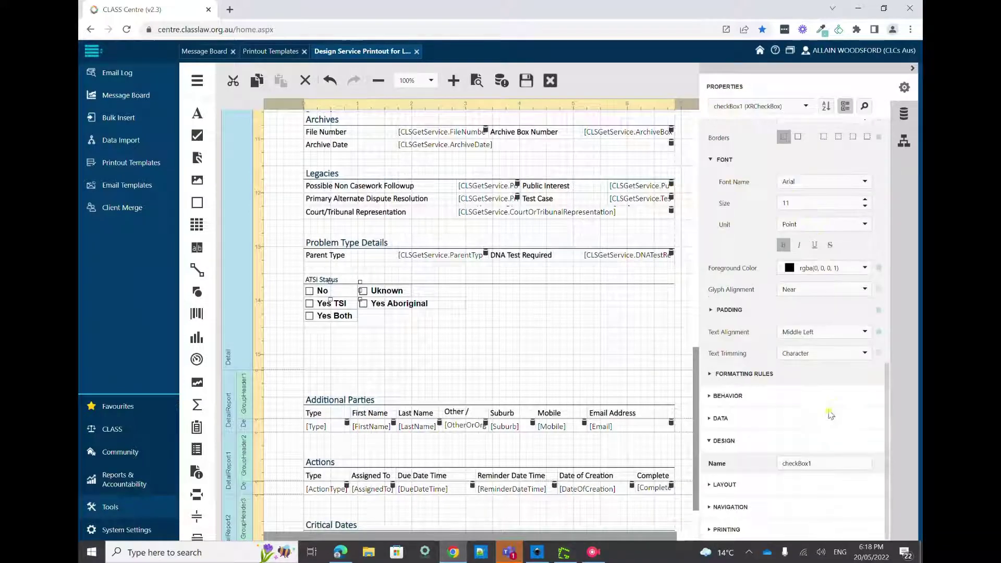
Step: Try to rename the ATSI Status "No" check box as checkBox_ATSIStatus_No
{"action": "left_click", "coordinate": [816, 461]}
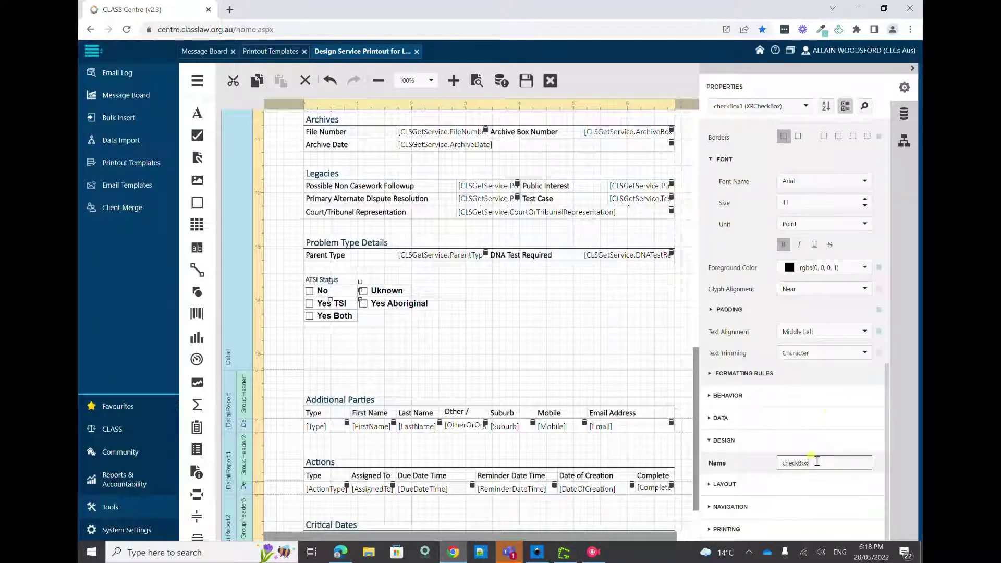
{"action": "type", "text": "_ATSIStatus_No"}
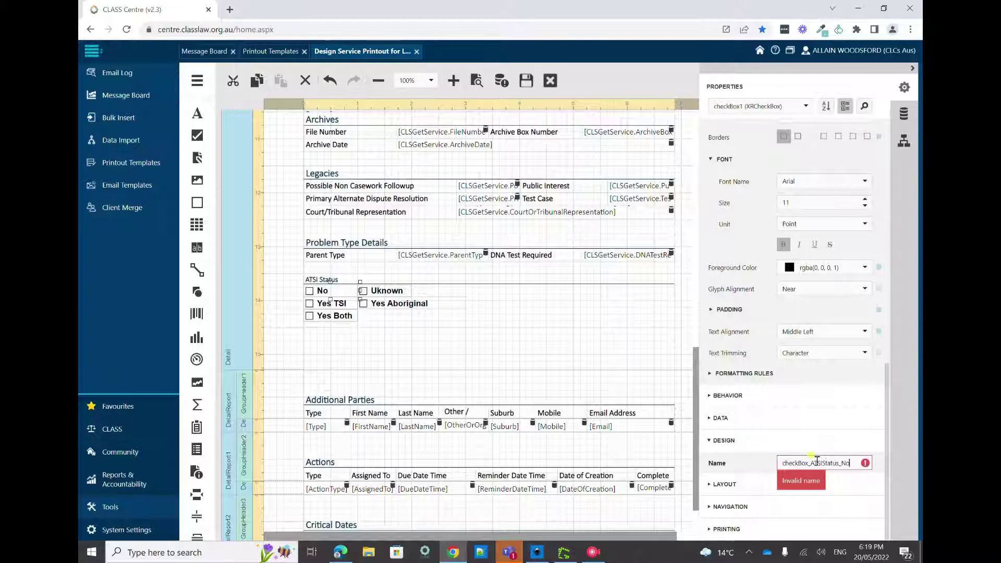
{"action": "key", "text": "BackSpace"}
{"action": "left_click", "coordinate": [811, 463]}
{"action": "left_click_drag", "start_coordinate": [835, 463], "coordinate": [863, 468]}
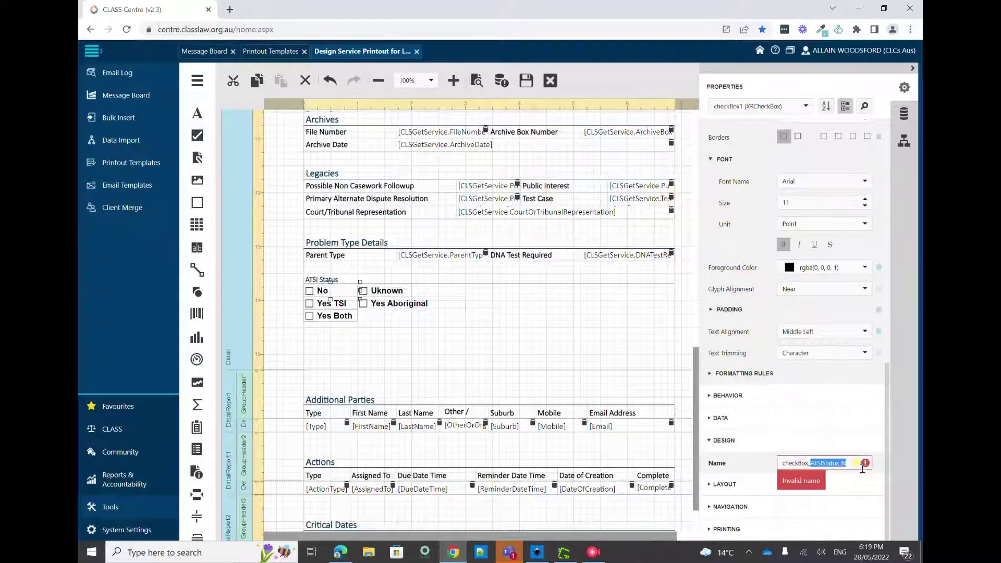
{"action": "key", "text": "BackSpace"}
{"action": "type", "text": "Al"}
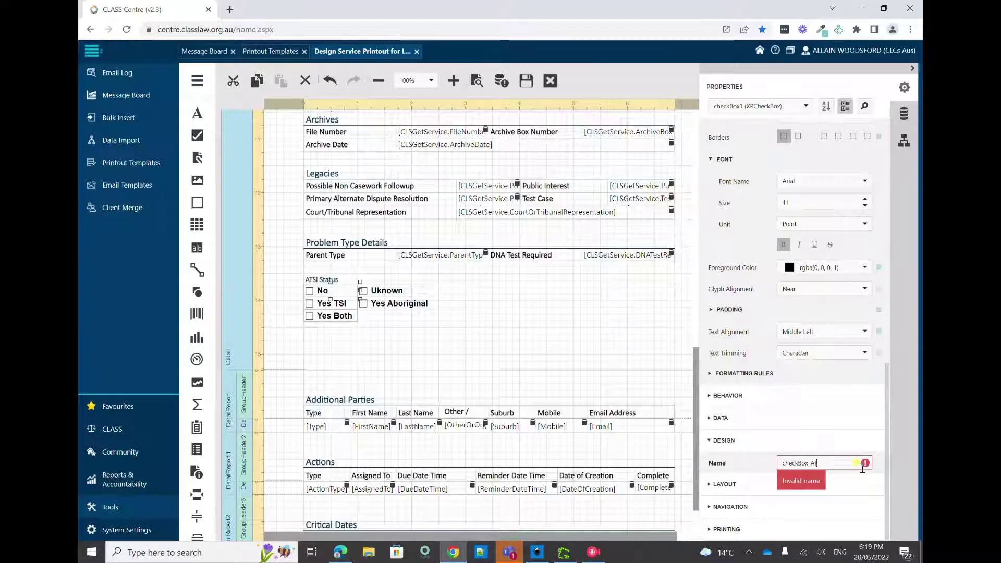
{"action": "type", "text": "SIStatus_No"}
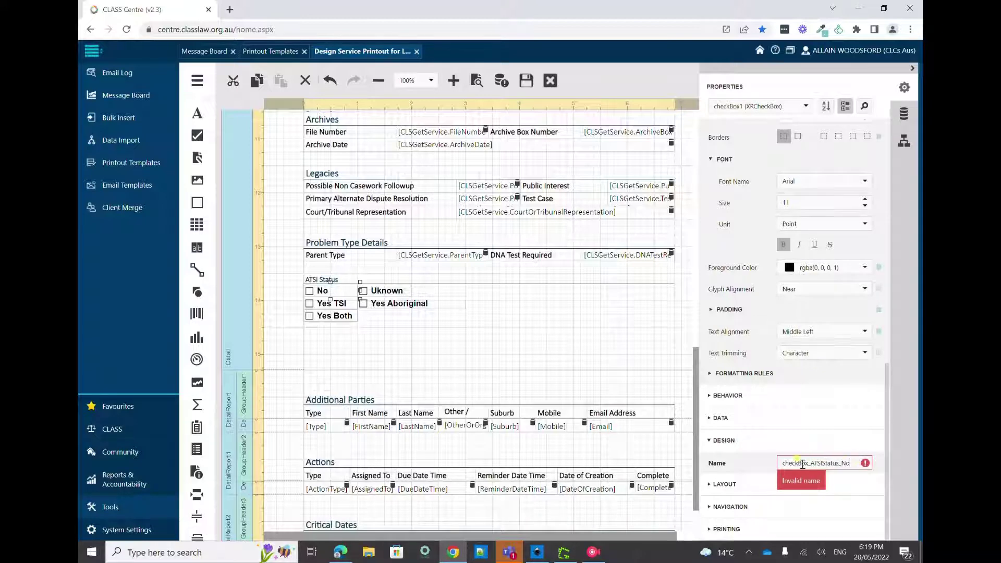
{"action": "left_click", "coordinate": [898, 439]}
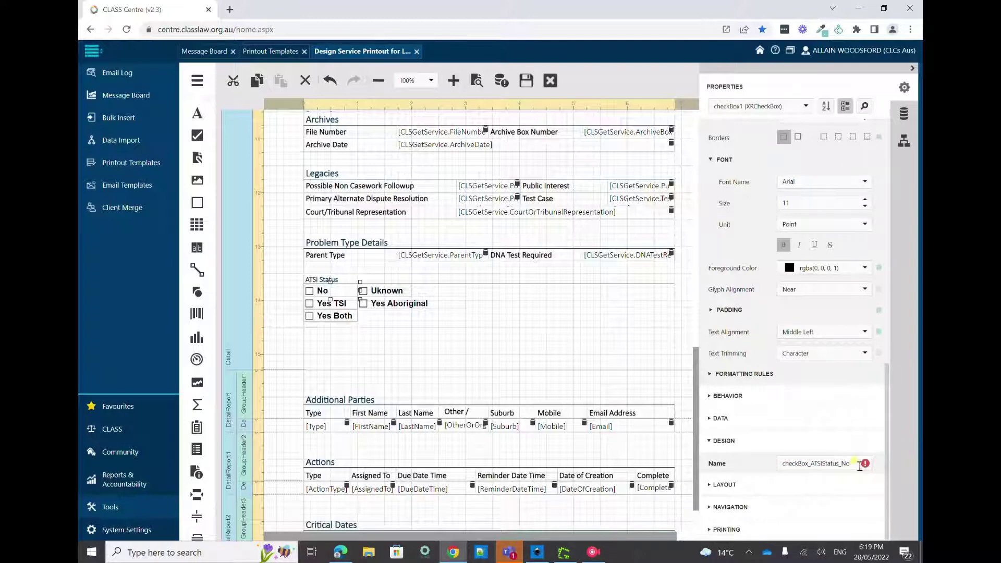
Step: Rename the "No" check box as checkBox_ATSIStatus_Nope
{"action": "left_click_drag", "start_coordinate": [859, 466], "coordinate": [831, 462]}
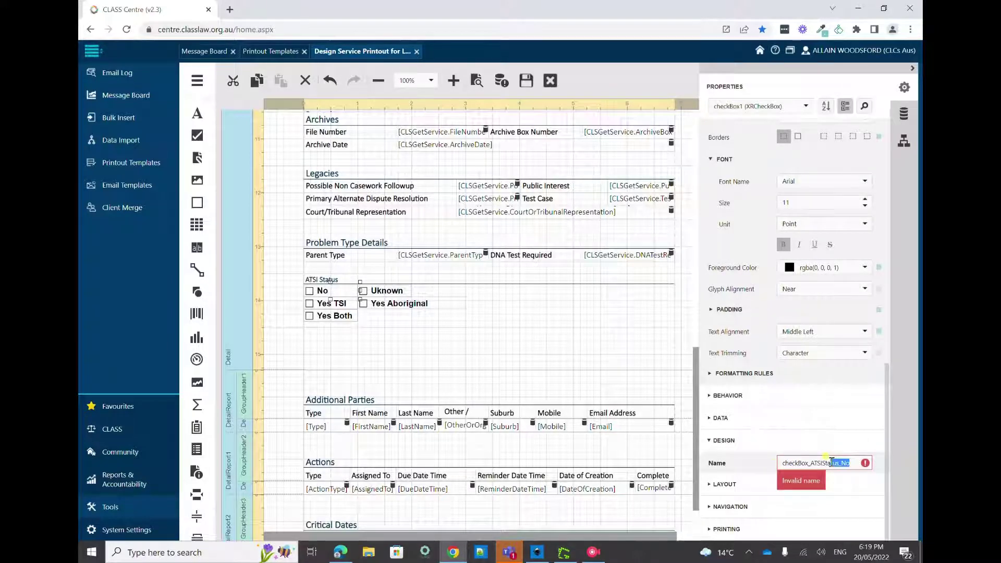
{"action": "left_click", "coordinate": [832, 462]}
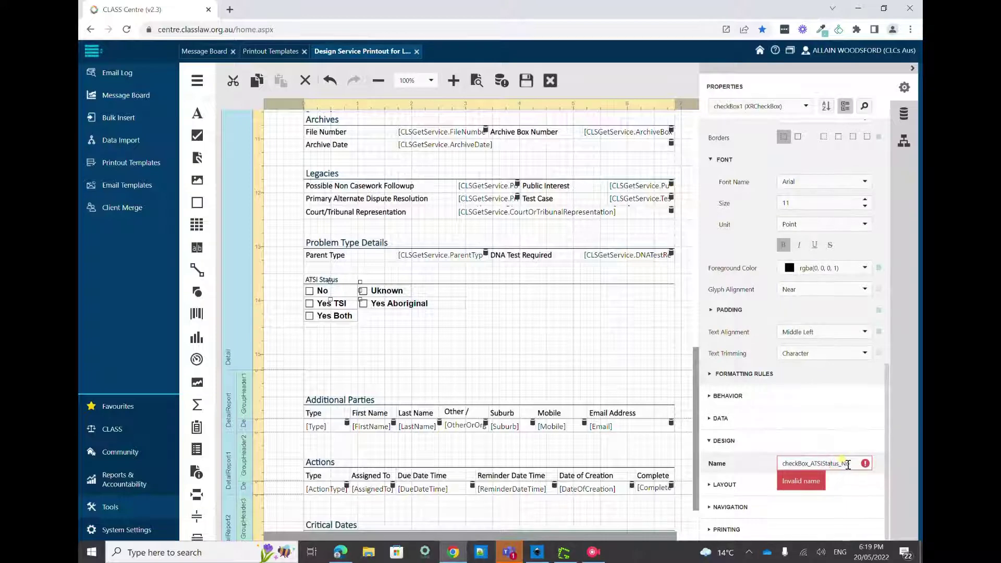
{"action": "type", "text": "pe"}
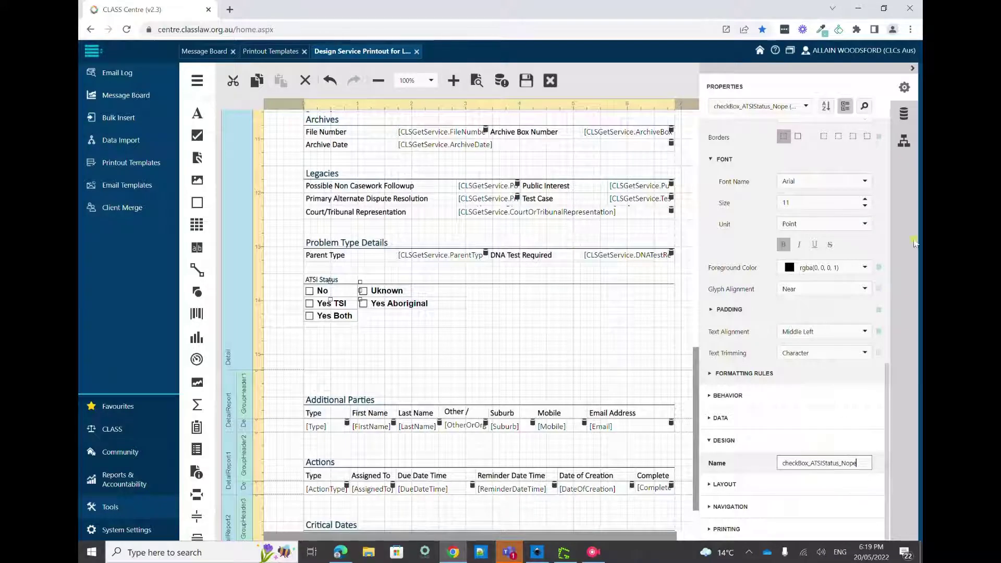
Step: Bind the "No" check box's check state to the ATSI No field of CLSGetServiceClientInformation in SqlDataSource1
{"action": "scroll", "coordinate": [822, 465], "scroll_direction": "up", "scroll_amount": 4}
{"action": "scroll", "coordinate": [822, 466], "scroll_direction": "up", "scroll_amount": 6}
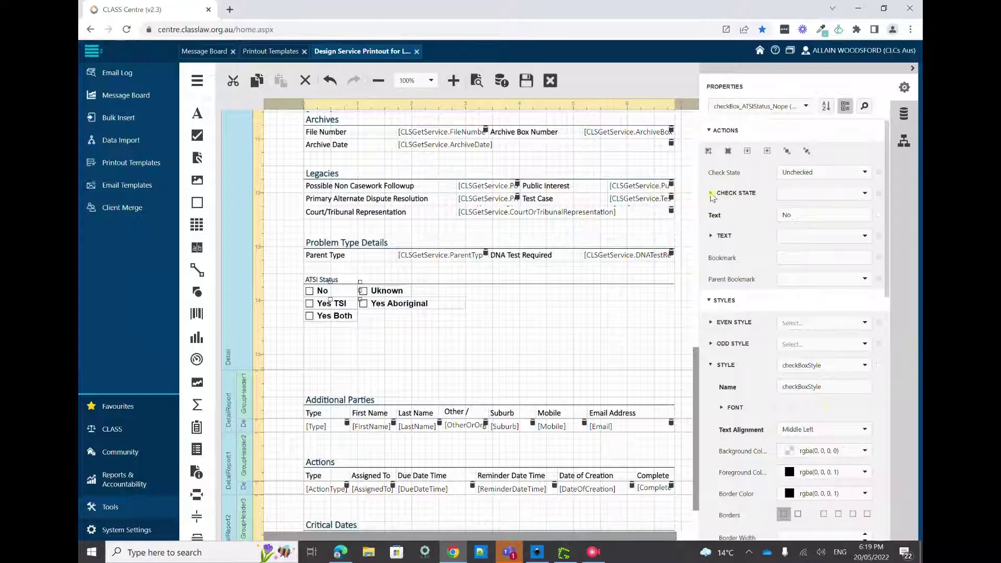
{"action": "left_click", "coordinate": [426, 261]}
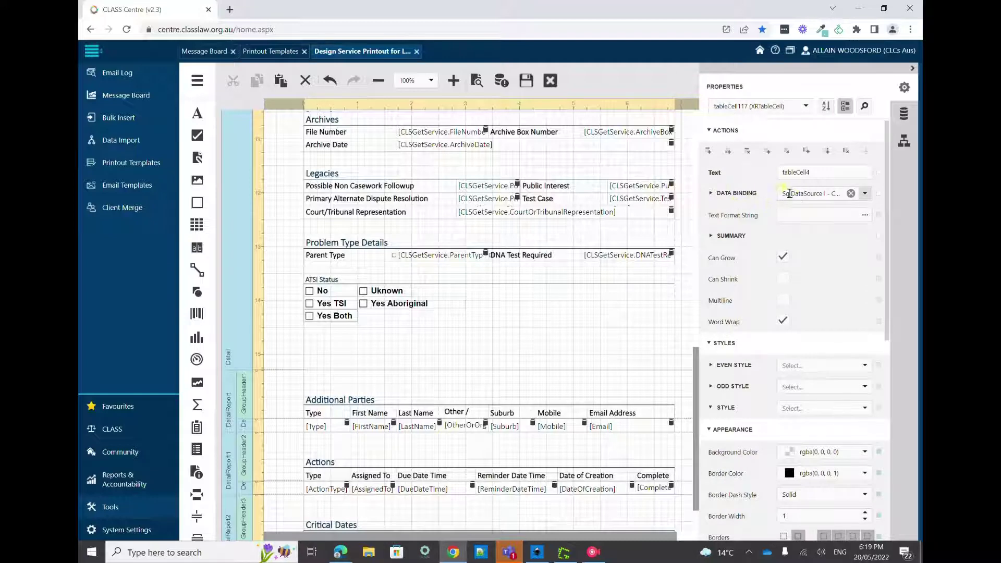
{"action": "left_click", "coordinate": [327, 293]}
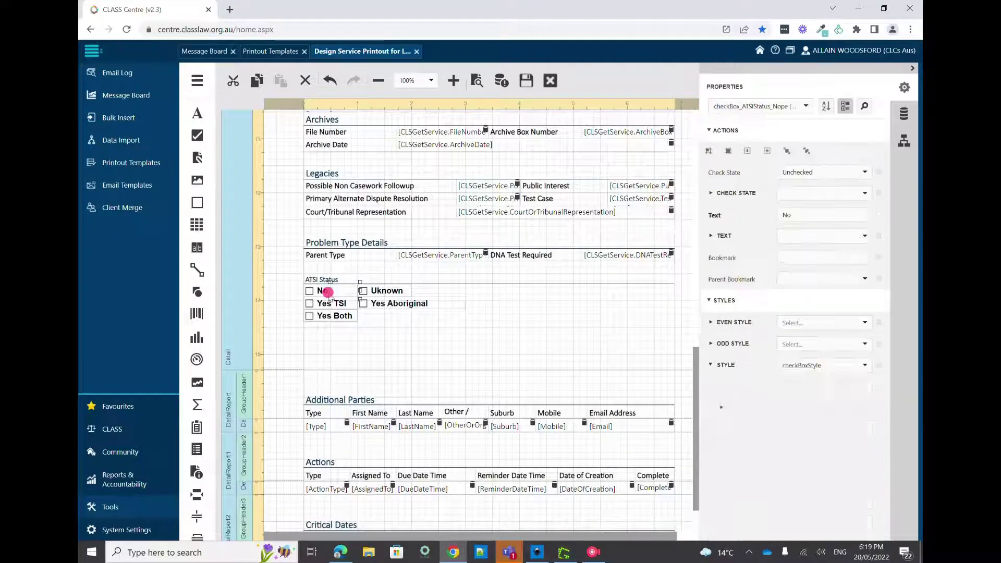
{"action": "left_click", "coordinate": [864, 194]}
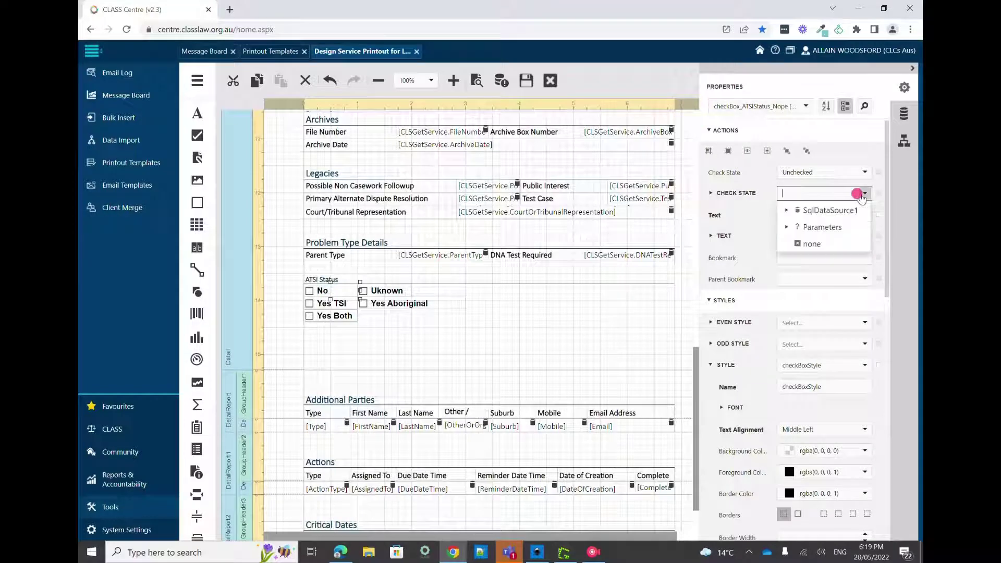
{"action": "left_click", "coordinate": [786, 212]}
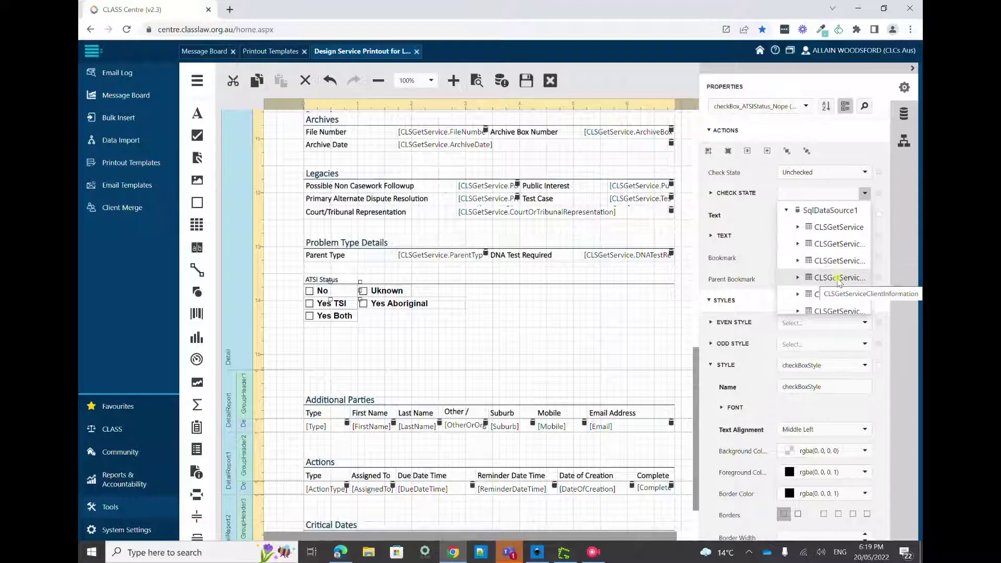
{"action": "left_click", "coordinate": [798, 277]}
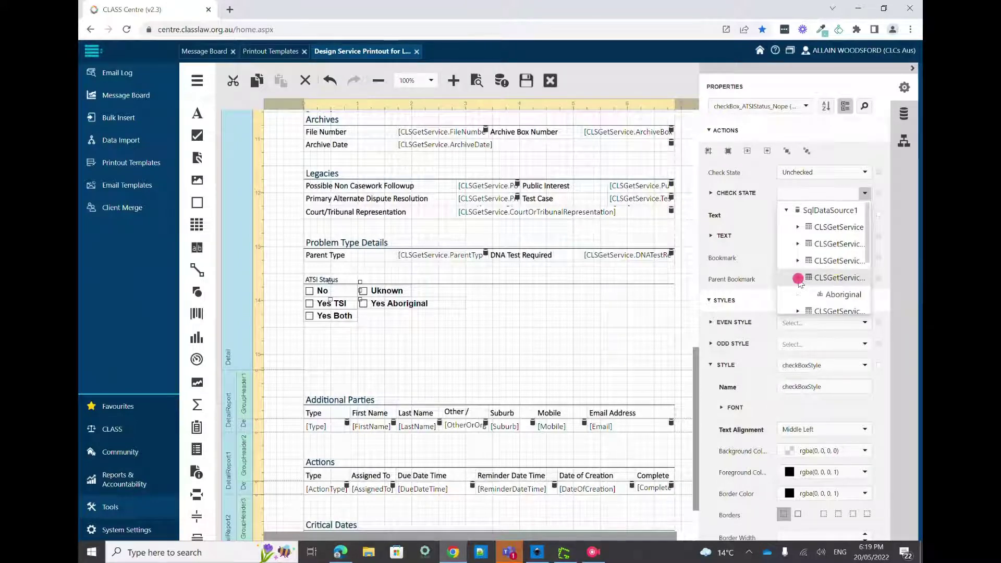
{"action": "scroll", "coordinate": [841, 284], "scroll_direction": "down", "scroll_amount": 3}
{"action": "left_click", "coordinate": [840, 261]}
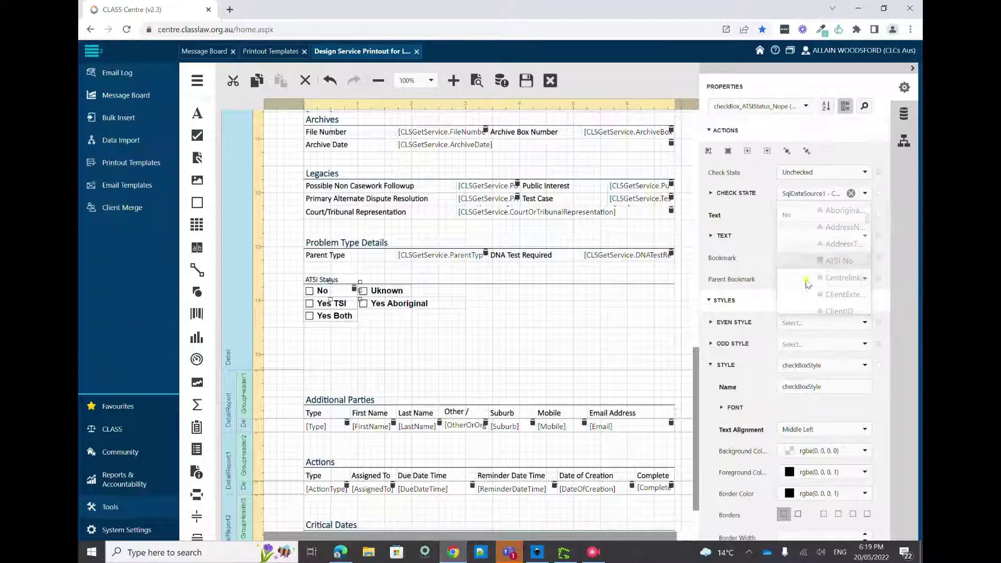
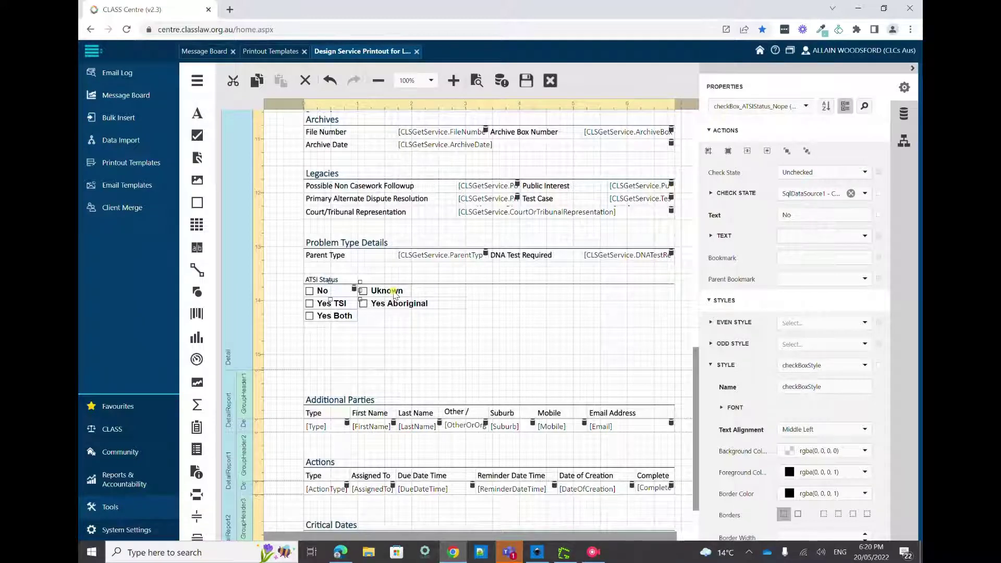
Step: Save the service printout design and dismiss the confirmation
{"action": "left_click", "coordinate": [455, 290]}
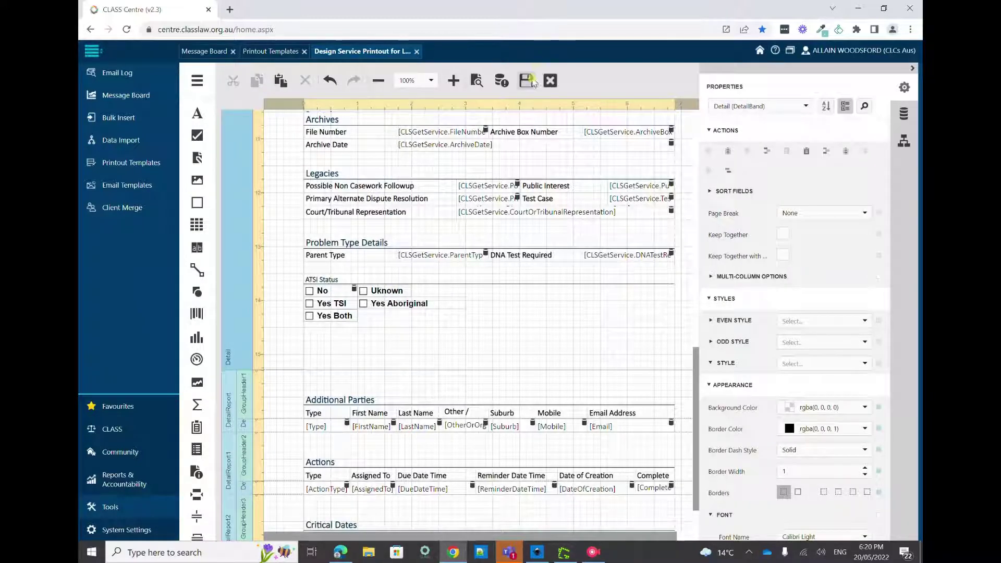
{"action": "left_click", "coordinate": [527, 81]}
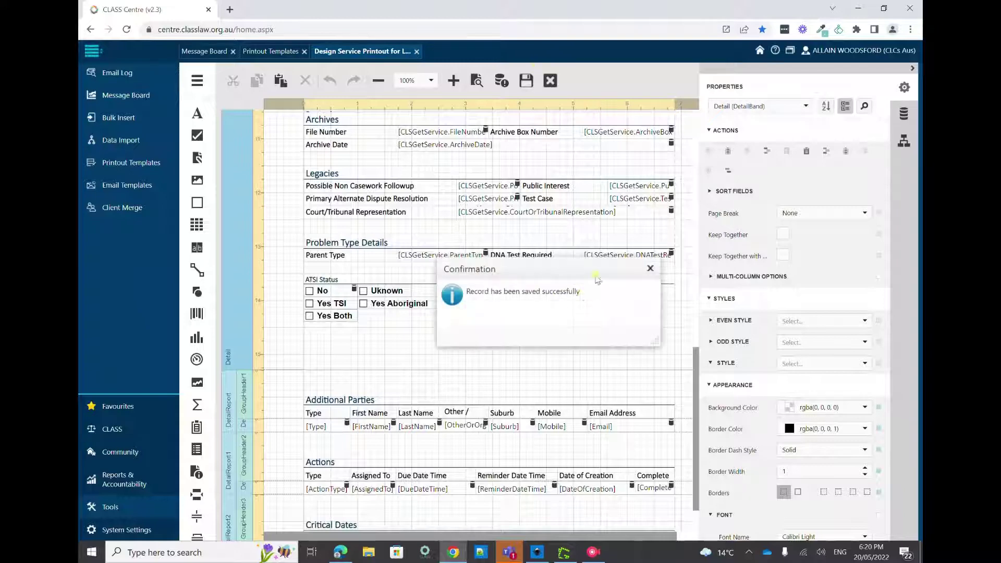
{"action": "left_click", "coordinate": [651, 268]}
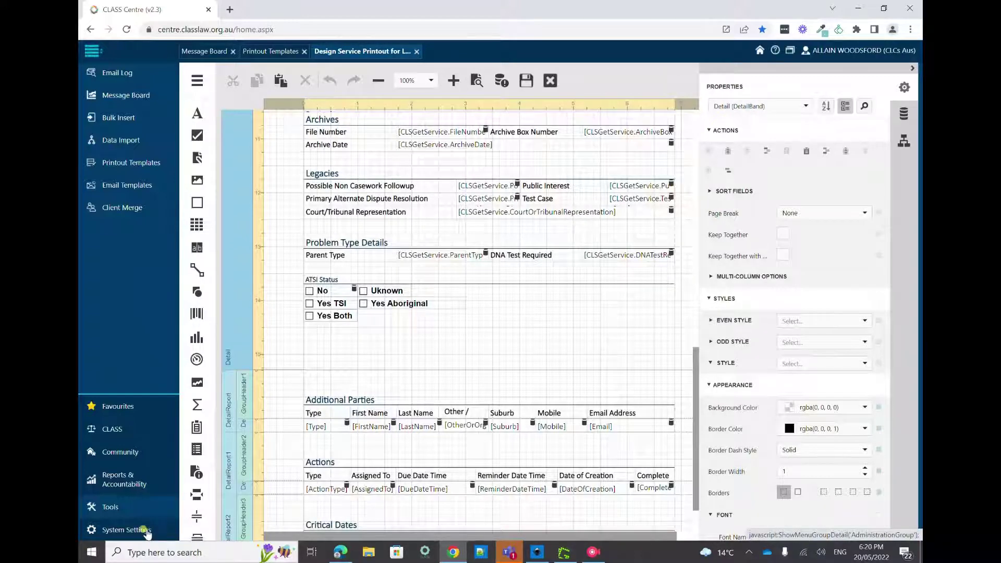
Step: Open the Aboriginal and Torres Strait Islander Status list among the system's types and categories
{"action": "left_click", "coordinate": [154, 532]}
{"action": "left_click", "coordinate": [154, 182]}
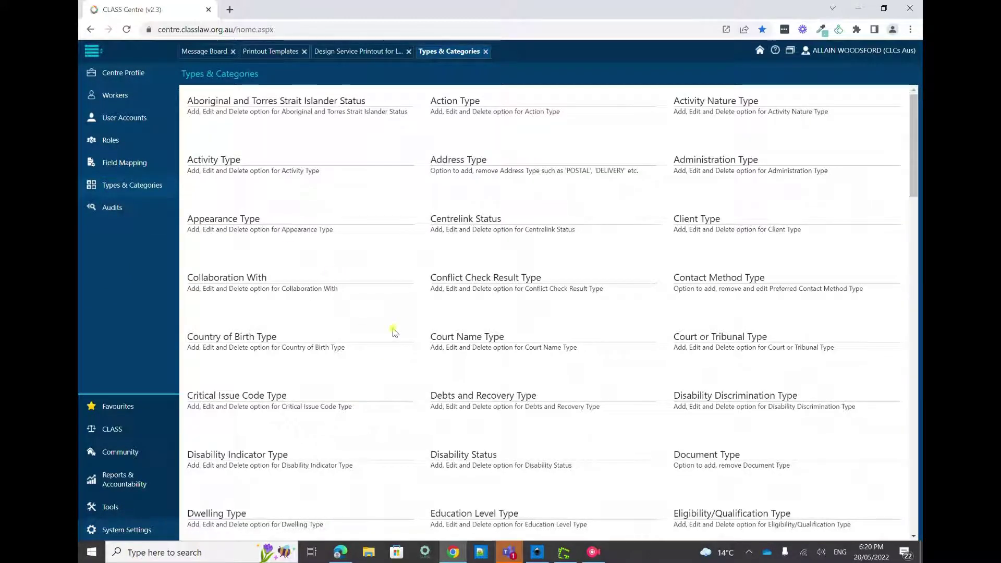
{"action": "left_click", "coordinate": [315, 107]}
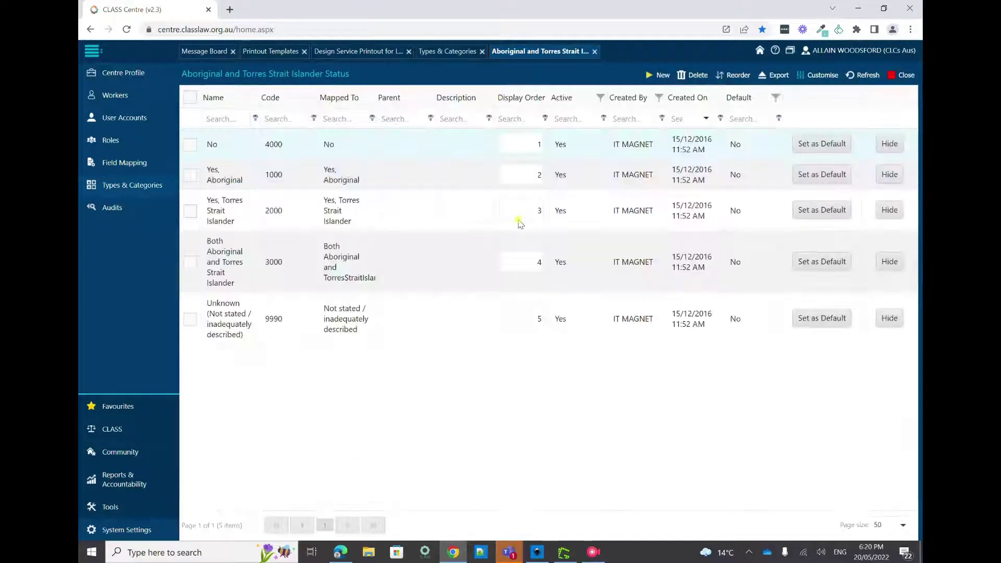
Step: Export the Aboriginal and Torres Strait Islander Status list as a CSV file and open it in Excel
{"action": "left_click", "coordinate": [778, 76]}
{"action": "left_click", "coordinate": [794, 92]}
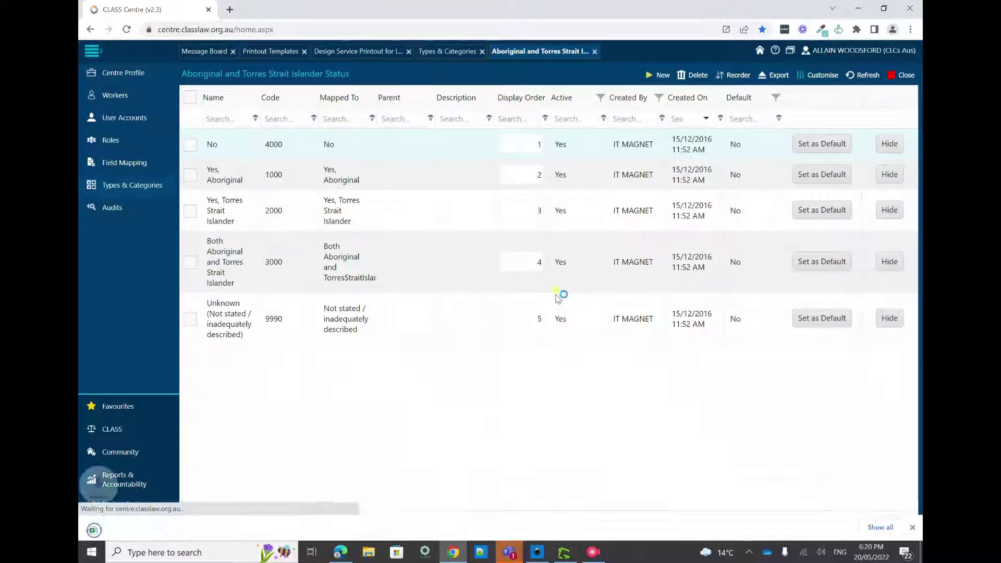
{"action": "left_click", "coordinate": [188, 525]}
{"action": "left_click", "coordinate": [266, 452]}
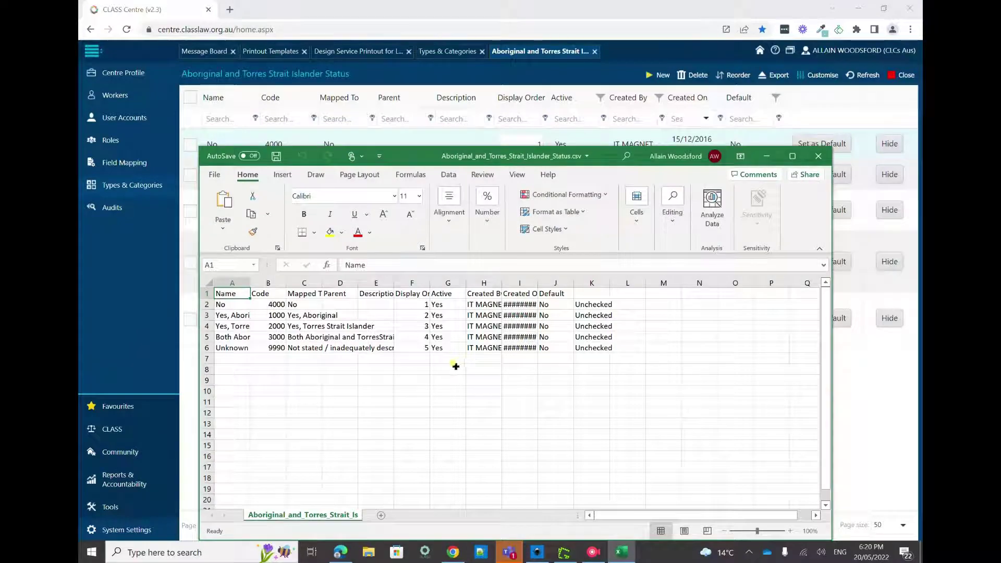
Step: Highlight the full Mapped To text "Yes, Aboriginal" in the exported Excel sheet, and return to the service printout design in CLASS Centre
{"action": "left_click", "coordinate": [792, 157]}
{"action": "left_click", "coordinate": [179, 165]}
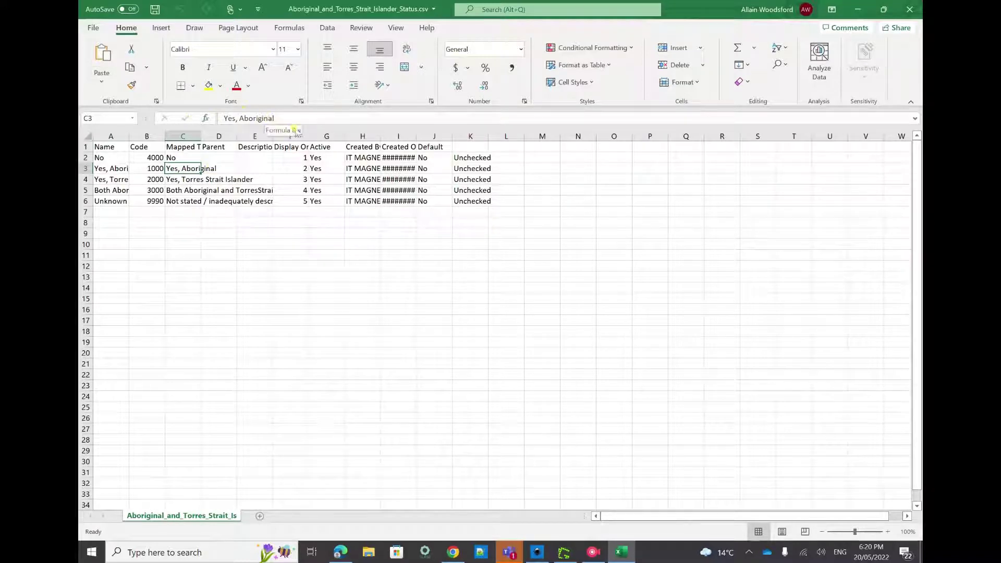
{"action": "left_click_drag", "start_coordinate": [289, 119], "coordinate": [224, 119]}
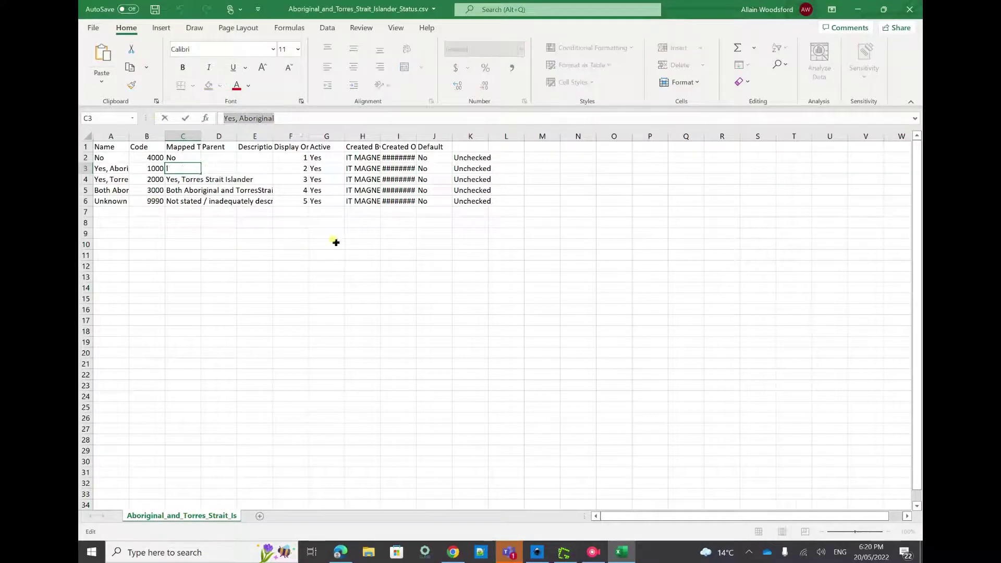
{"action": "left_click", "coordinate": [866, 8]}
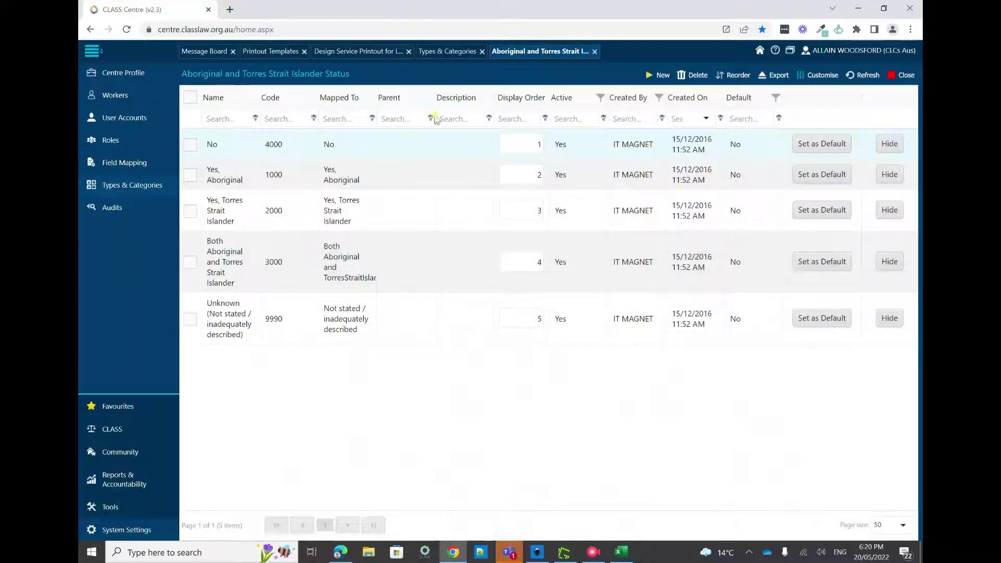
{"action": "left_click", "coordinate": [353, 59]}
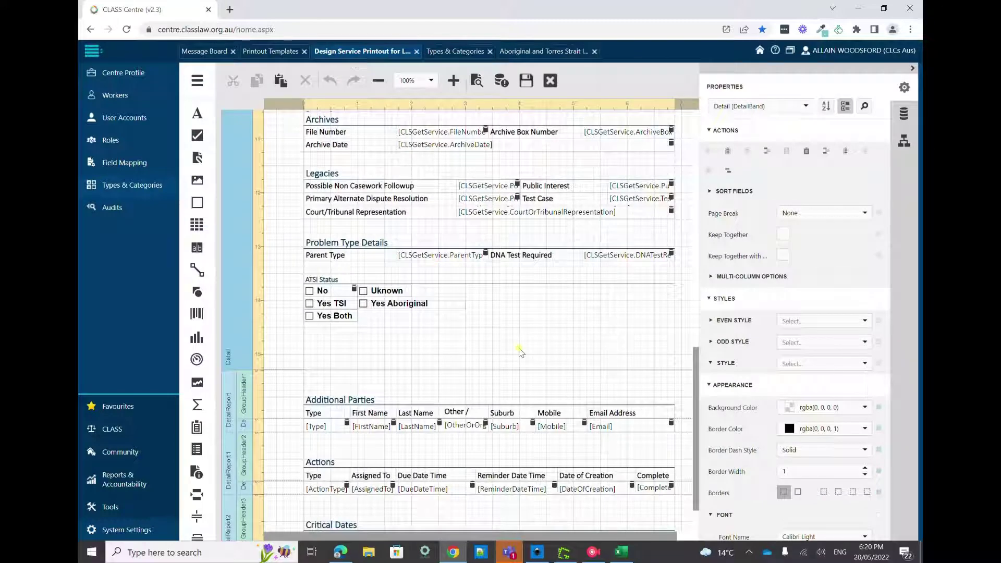
Step: Add a Boolean calculated field to CLSGetServiceClientInformation with the name ATSI_YesAboriginal and the display name "ATSI Yes Aboriginal"
{"action": "left_click", "coordinate": [904, 113]}
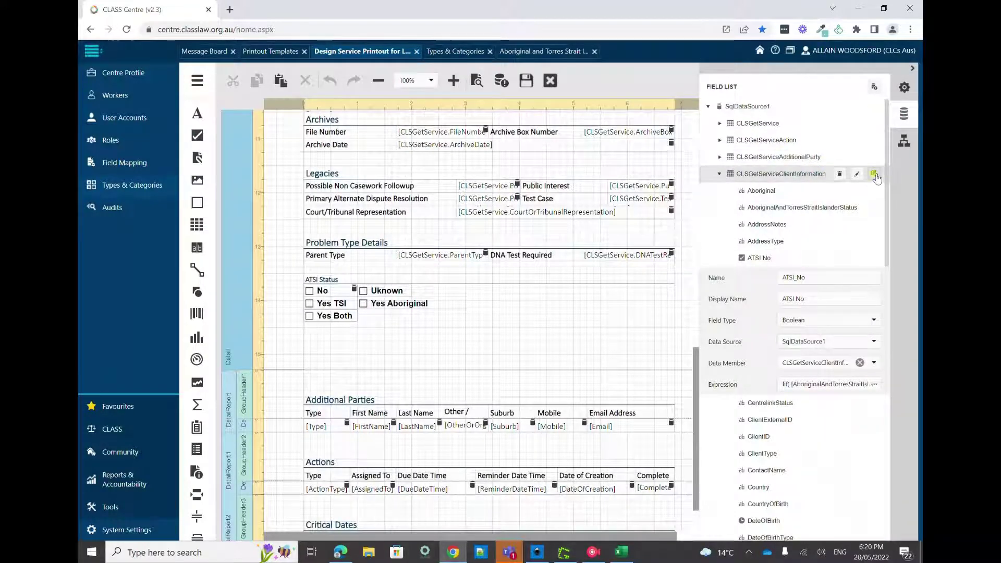
{"action": "left_click", "coordinate": [875, 174]}
{"action": "left_click", "coordinate": [858, 403]}
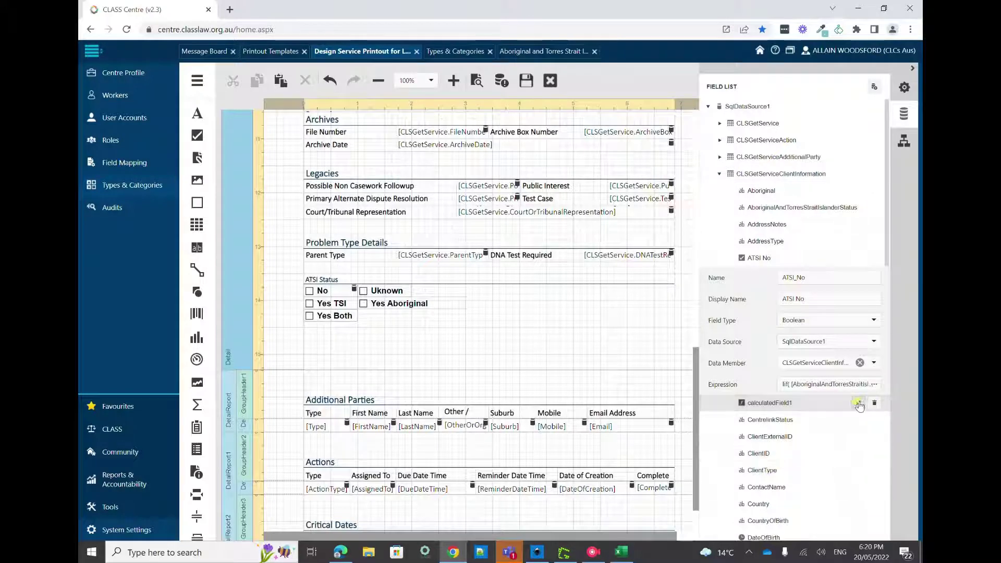
{"action": "double_click", "coordinate": [834, 422]}
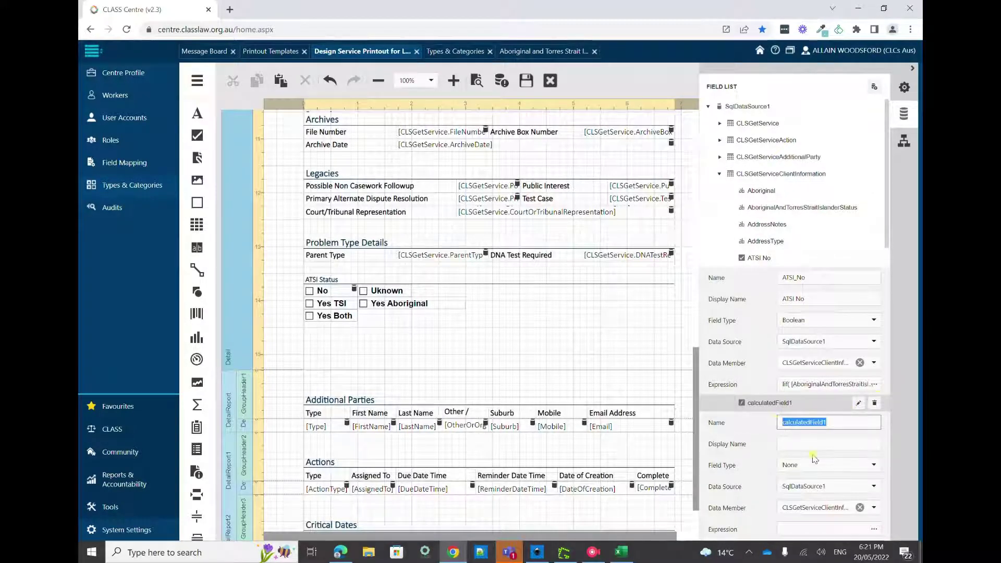
{"action": "key", "text": "BackSpace"}
{"action": "type", "text": "At"}
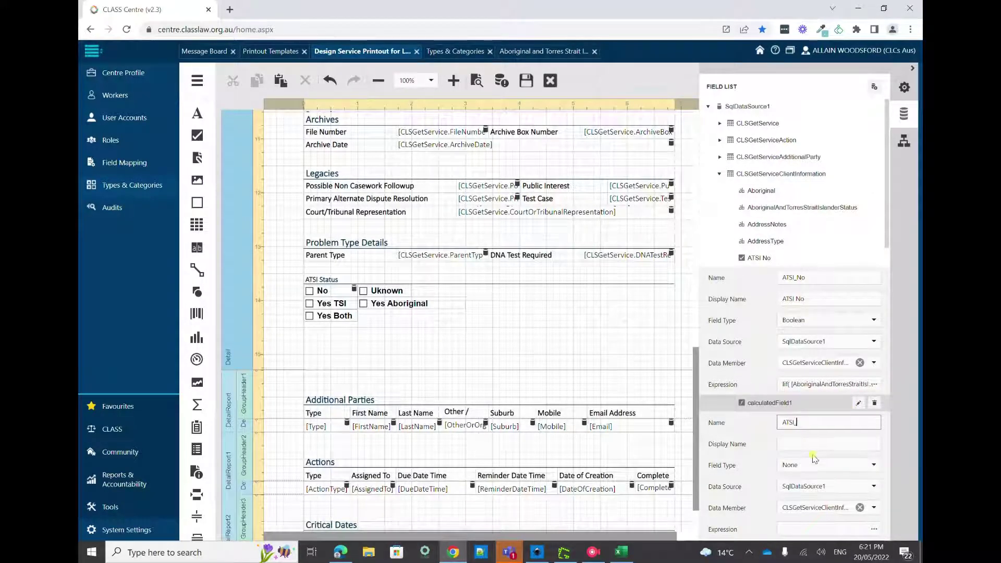
{"action": "left_click", "coordinate": [810, 444]}
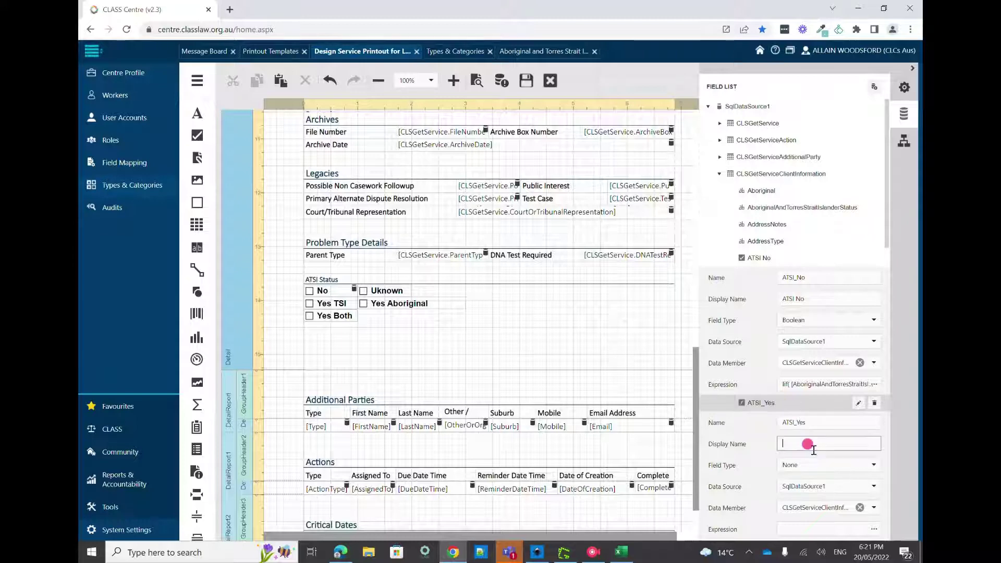
{"action": "type", "text": "ATSI Yes Aboriginal"}
{"action": "left_click", "coordinate": [824, 422]}
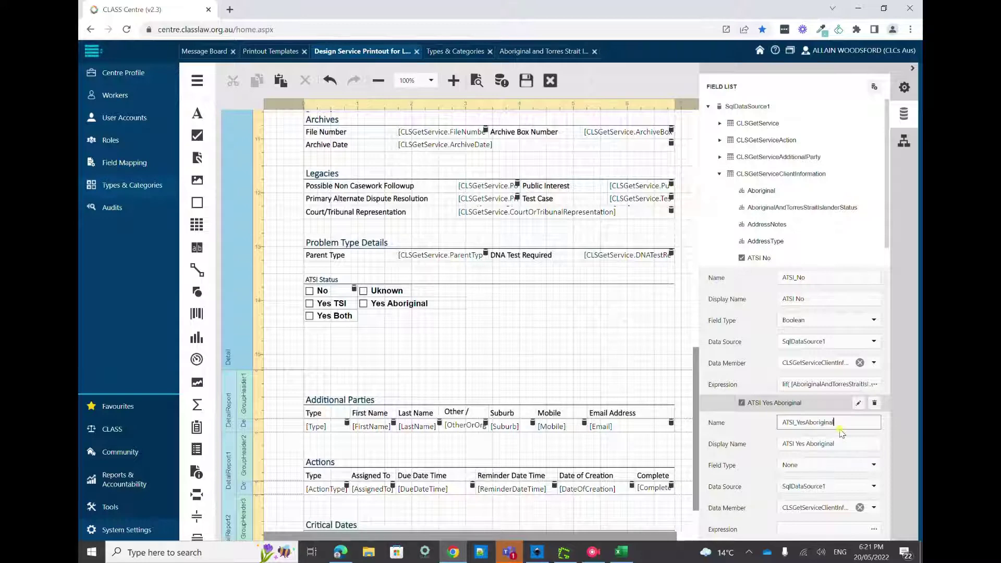
{"action": "left_click", "coordinate": [816, 465]}
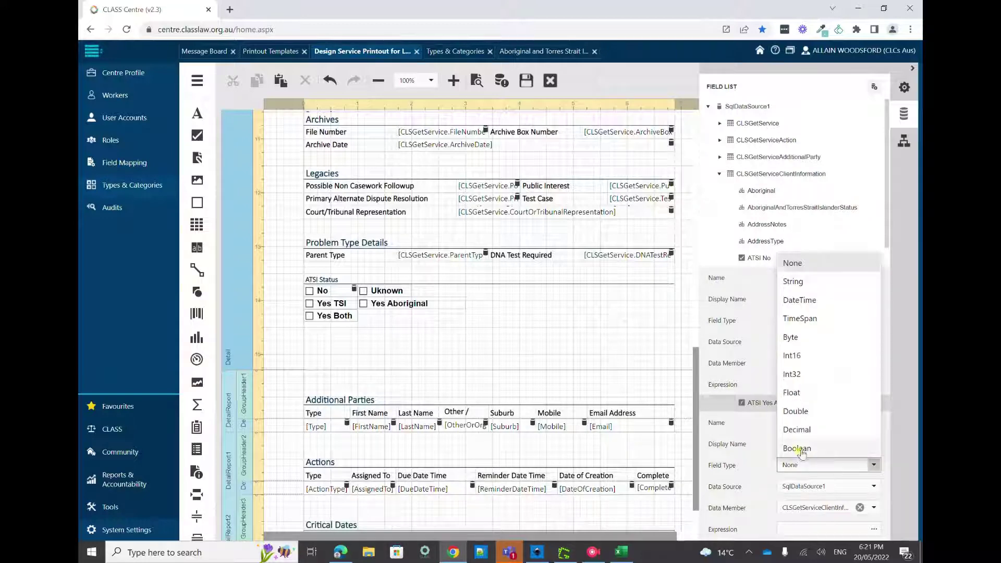
{"action": "left_click", "coordinate": [808, 447]}
Step: Write the ATSI Yes Aboriginal field's expression as Iif( [AboriginalAndTorresStraitIslanderStatus] == 'Yes, Aboriginal',1 , 0)
{"action": "scroll", "coordinate": [834, 407], "scroll_direction": "down", "scroll_amount": 3}
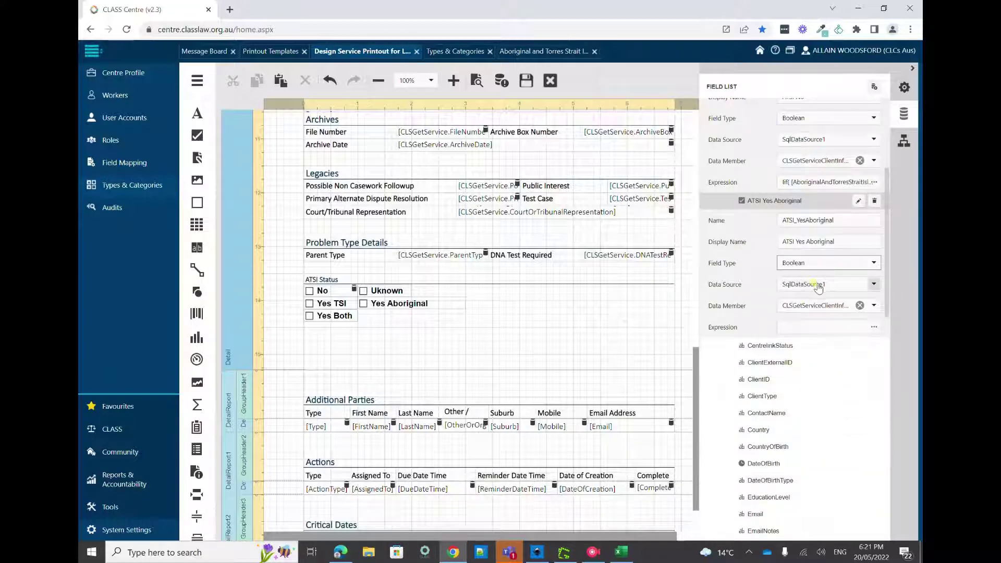
{"action": "left_click", "coordinate": [873, 327]}
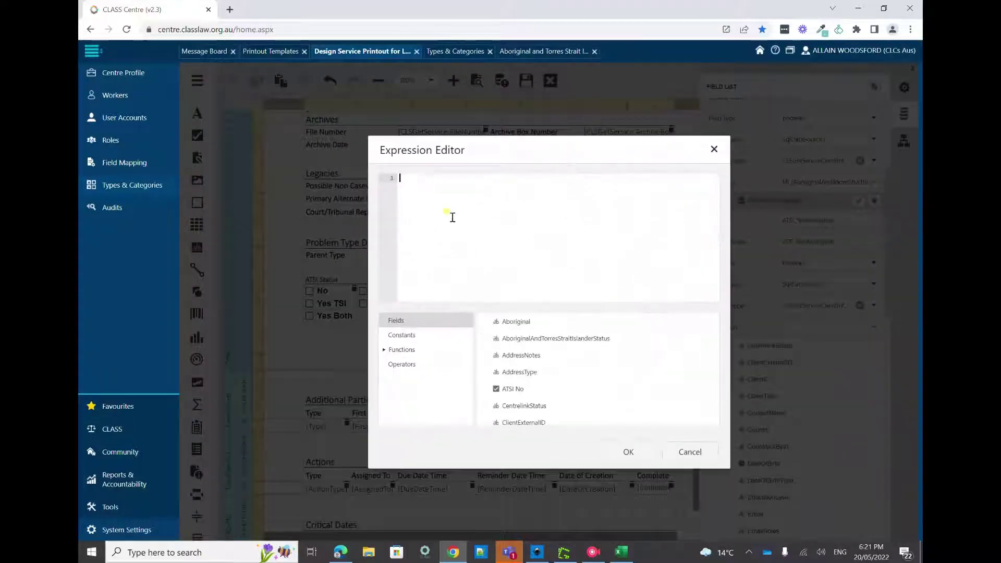
{"action": "type", "text": "Ii"}
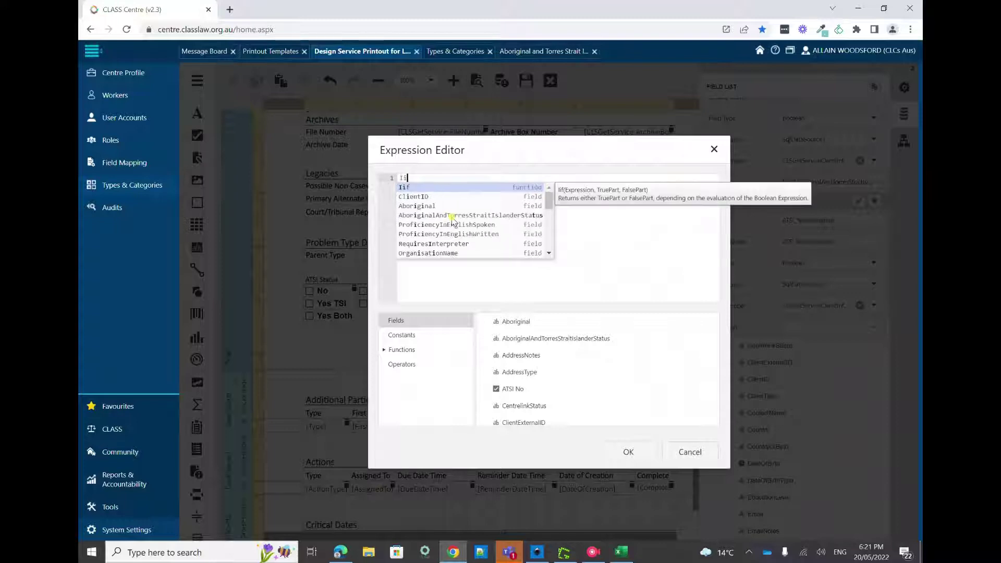
{"action": "left_click", "coordinate": [442, 188]}
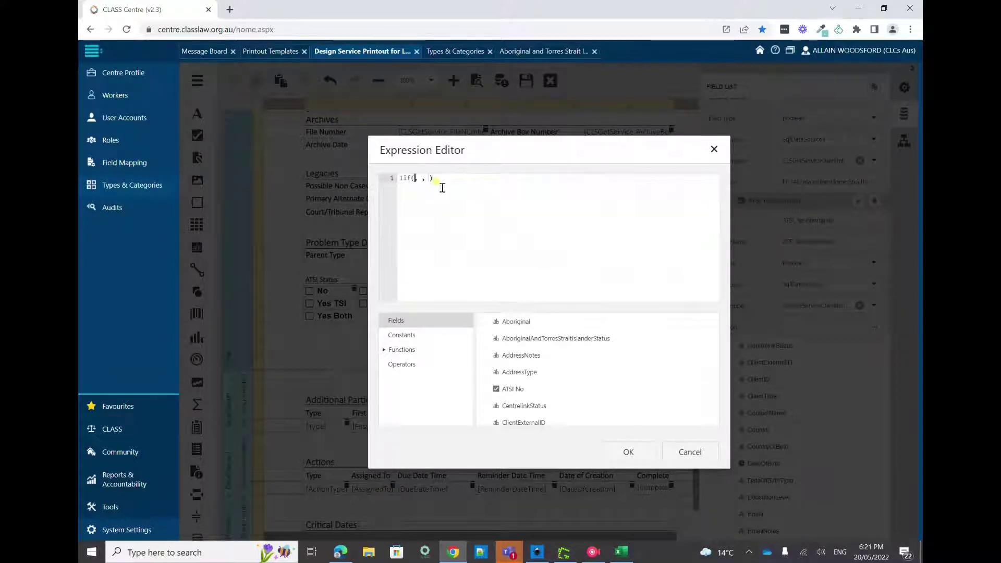
{"action": "left_click", "coordinate": [572, 340]}
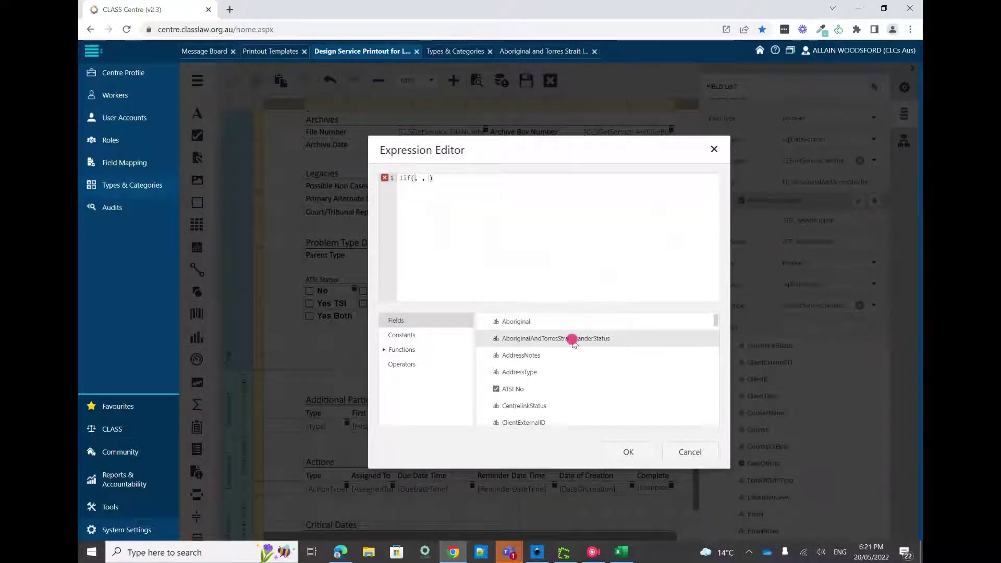
{"action": "double_click", "coordinate": [572, 340]}
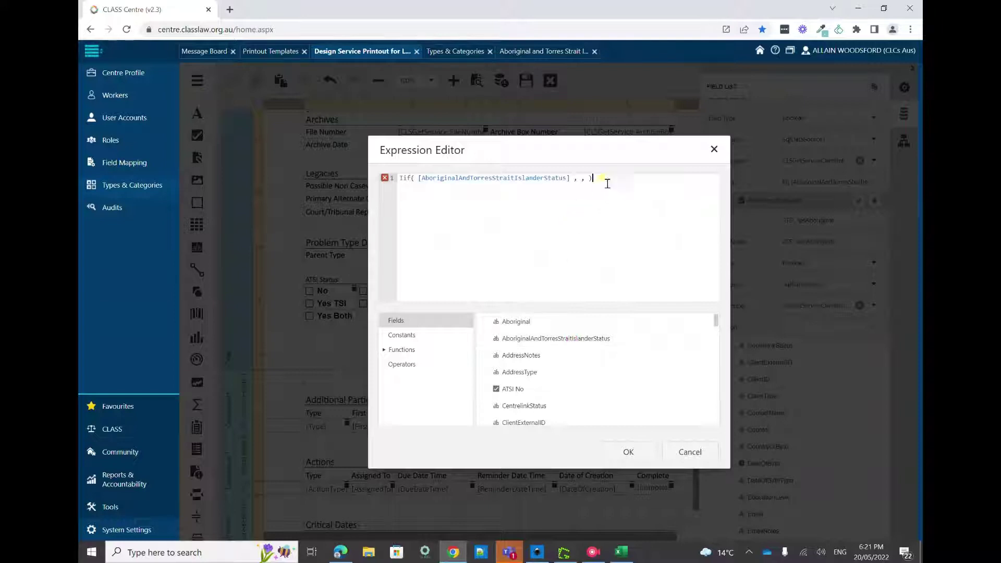
{"action": "left_click", "coordinate": [573, 178]}
{"action": "type", "text": "== 'Yes, Aboriginal"}
{"action": "left_click", "coordinate": [648, 178]}
{"action": "type", "text": "',1"}
{"action": "left_click", "coordinate": [667, 178]}
{"action": "type", "text": "0)"}
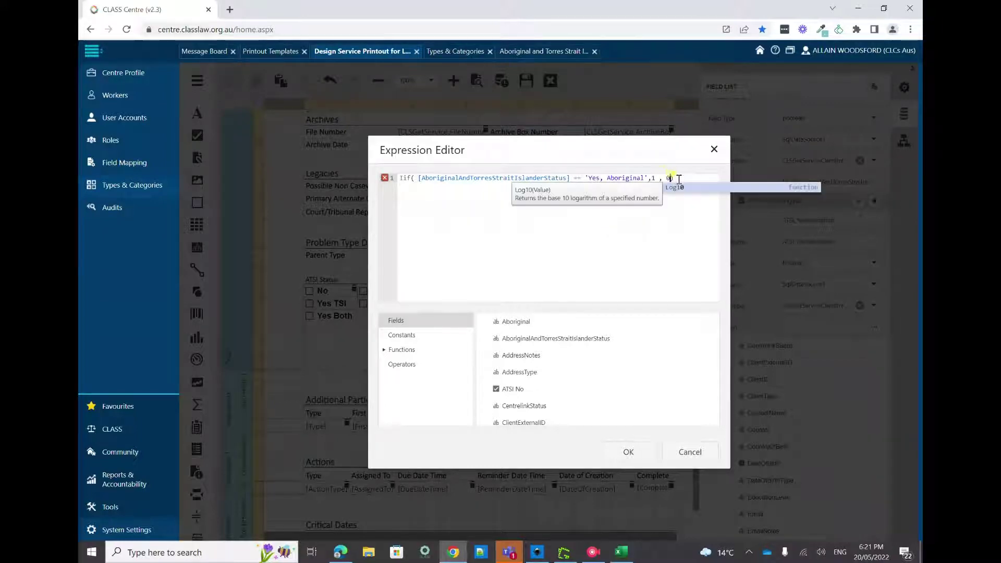
Step: Copy the whole expression into a blank Notepad document, and return to CLASS Centre to accept the expression
{"action": "left_click_drag", "start_coordinate": [674, 178], "coordinate": [391, 178]}
{"action": "key", "text": "ctrl+c"}
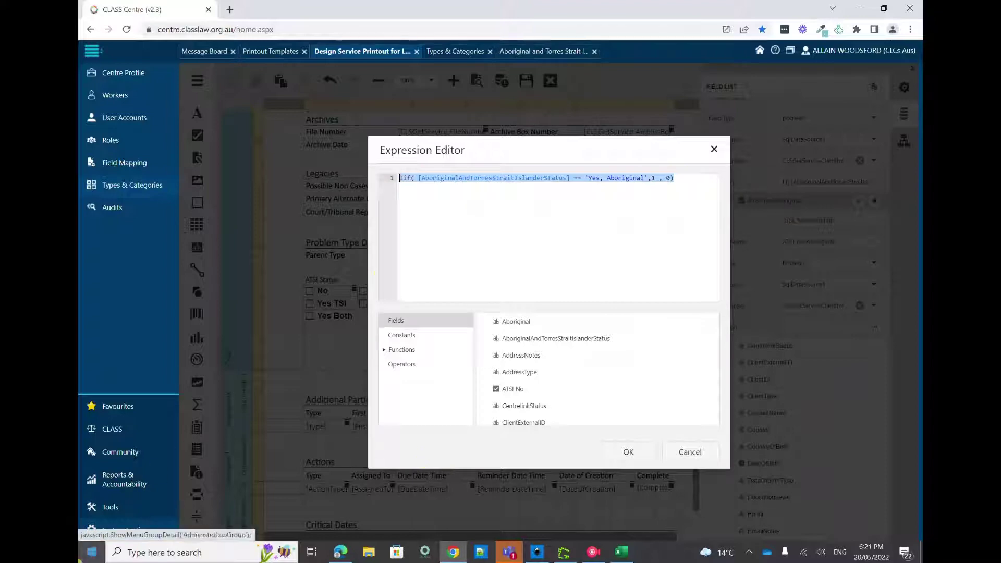
{"action": "left_click", "coordinate": [86, 554]}
{"action": "type", "text": "note"}
{"action": "key", "text": "Return"}
{"action": "key", "text": "ctrl+v"}
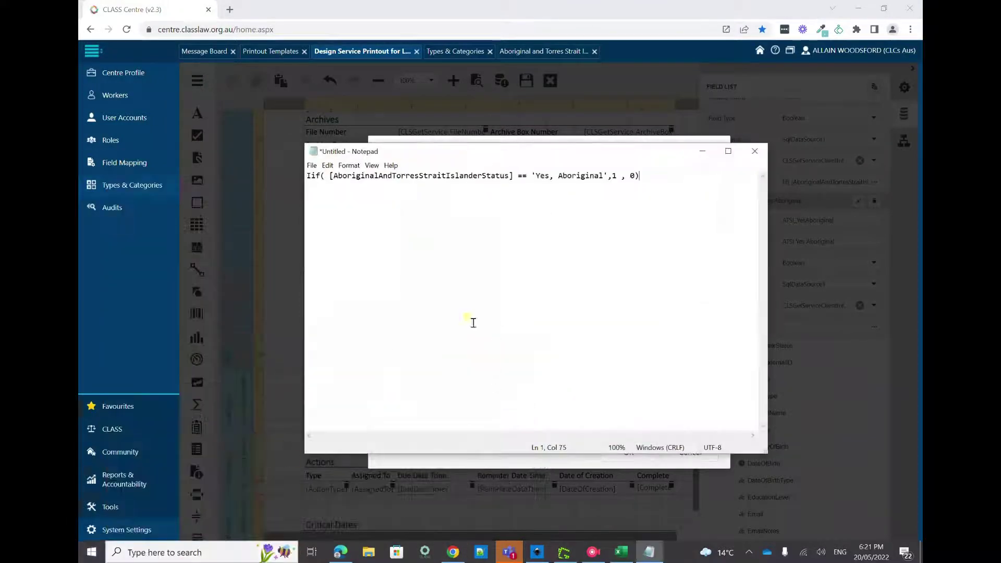
{"action": "left_click", "coordinate": [700, 152]}
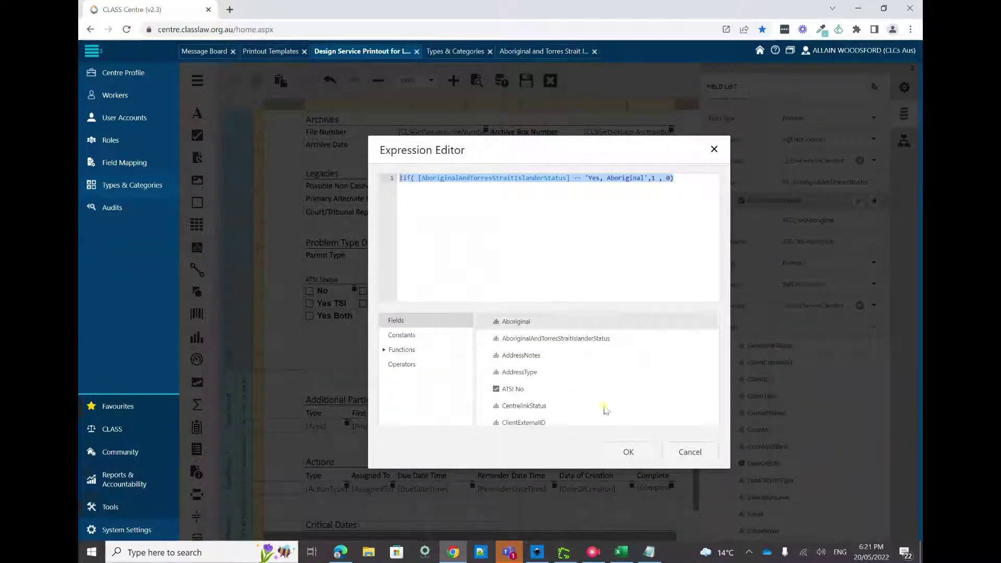
{"action": "left_click", "coordinate": [628, 452]}
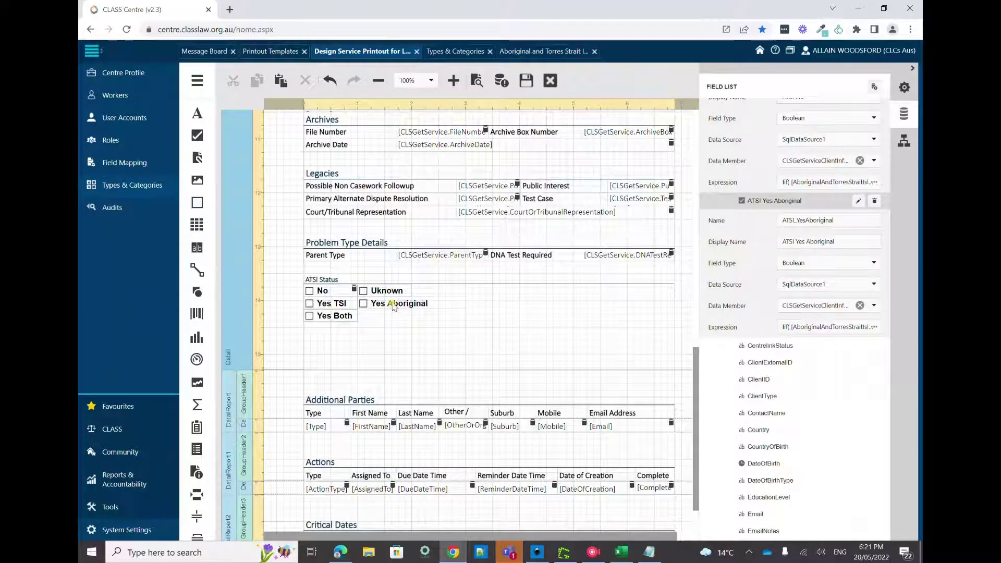
Step: Bind the Check State of the Yes Aboriginal check box to the ATSI Yes Aboriginal field of the client information query in SqlDataSource1
{"action": "left_click", "coordinate": [393, 306]}
{"action": "left_click", "coordinate": [905, 149]}
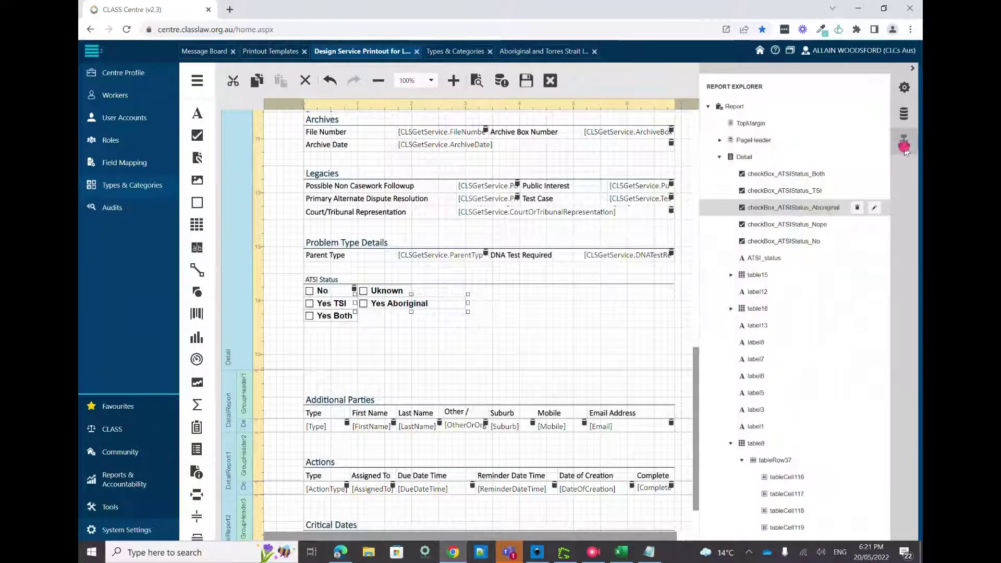
{"action": "left_click", "coordinate": [869, 210]}
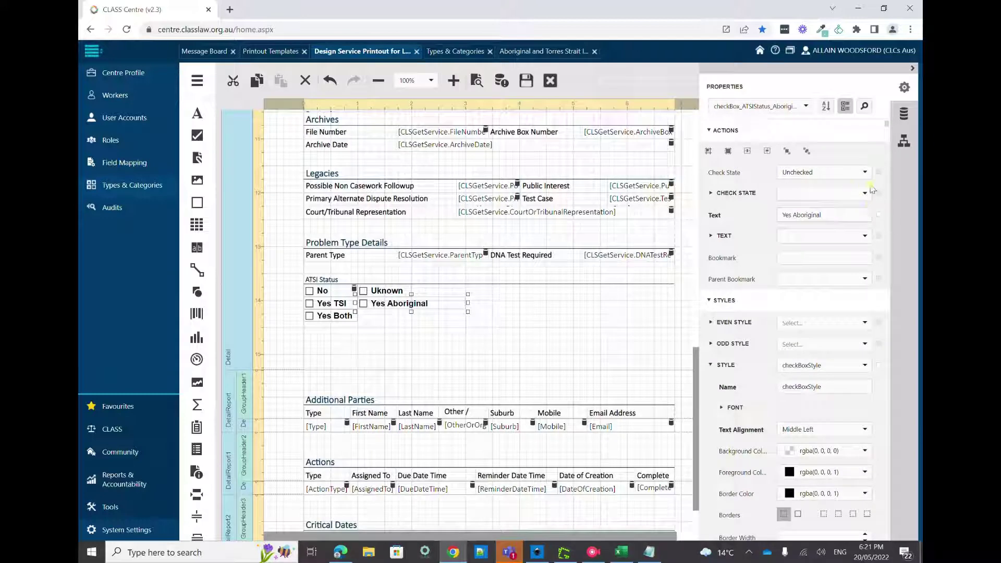
{"action": "left_click", "coordinate": [866, 192]}
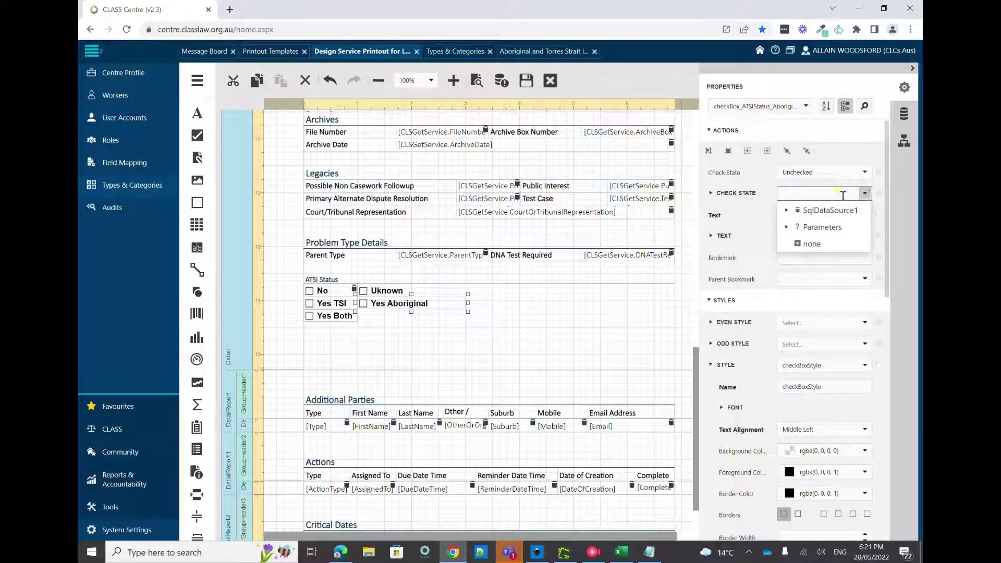
{"action": "left_click", "coordinate": [788, 210]}
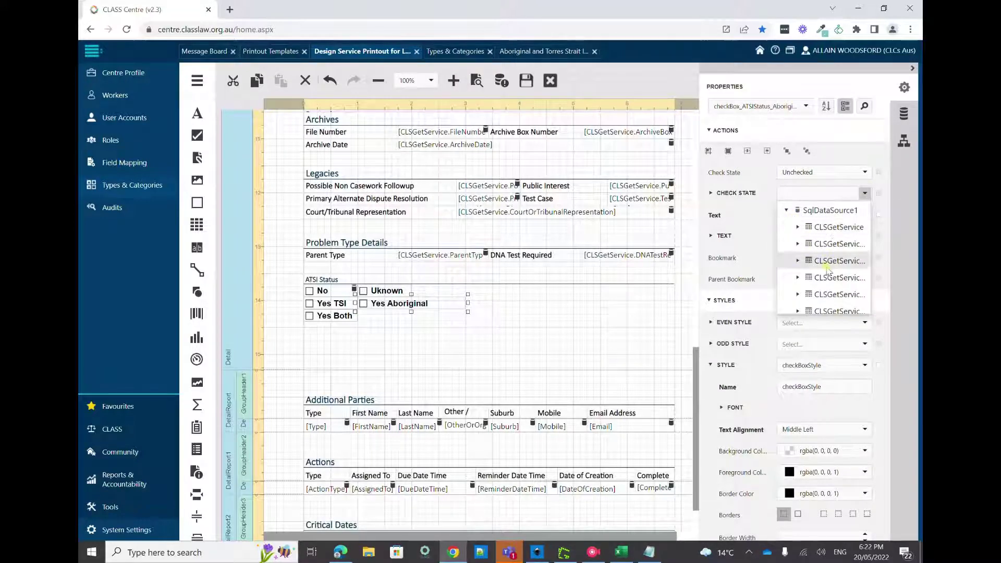
{"action": "left_click", "coordinate": [808, 284]}
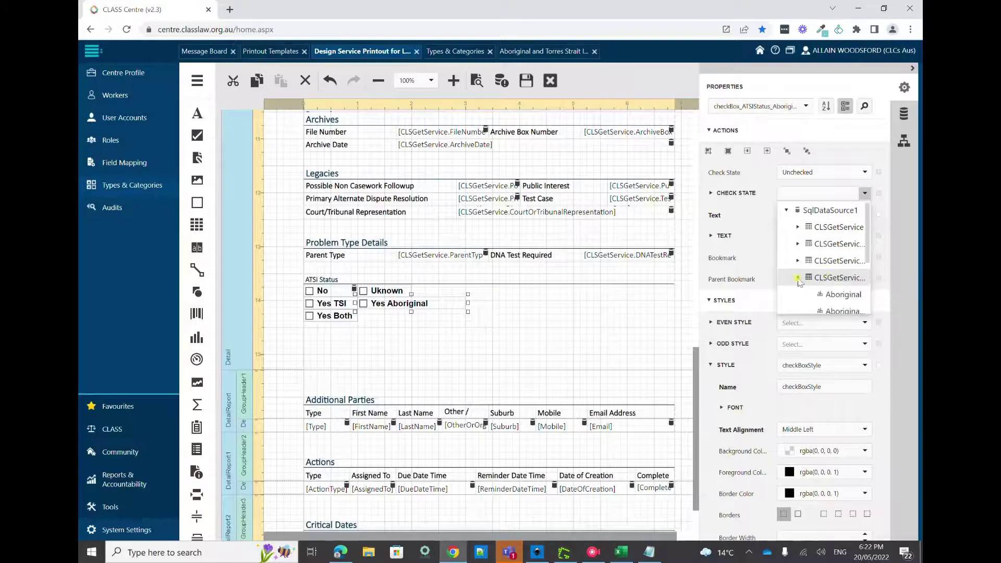
{"action": "scroll", "coordinate": [808, 283], "scroll_direction": "down", "scroll_amount": 5}
{"action": "scroll", "coordinate": [808, 282], "scroll_direction": "down", "scroll_amount": 3}
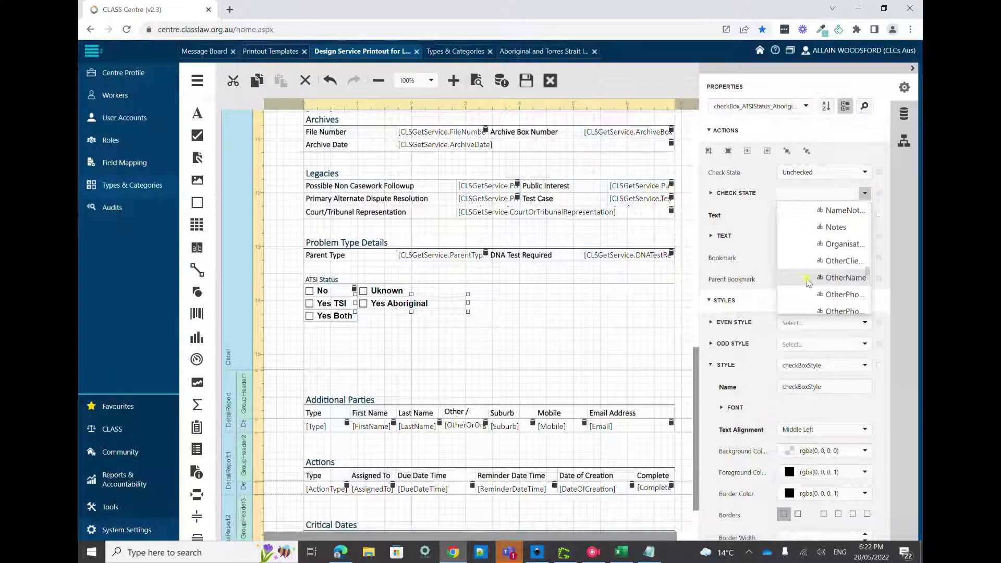
{"action": "scroll", "coordinate": [807, 282], "scroll_direction": "up", "scroll_amount": 8}
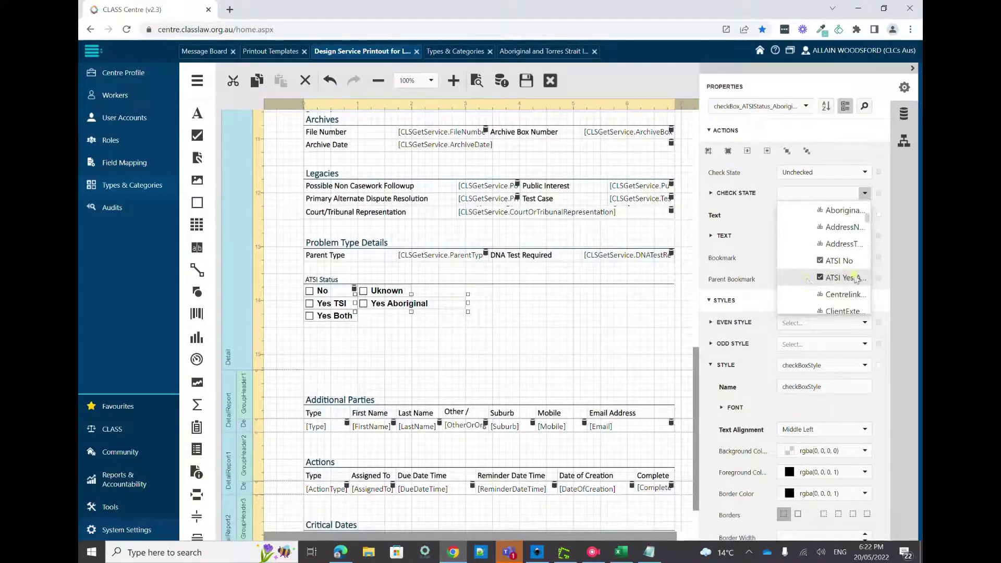
{"action": "left_click", "coordinate": [856, 278]}
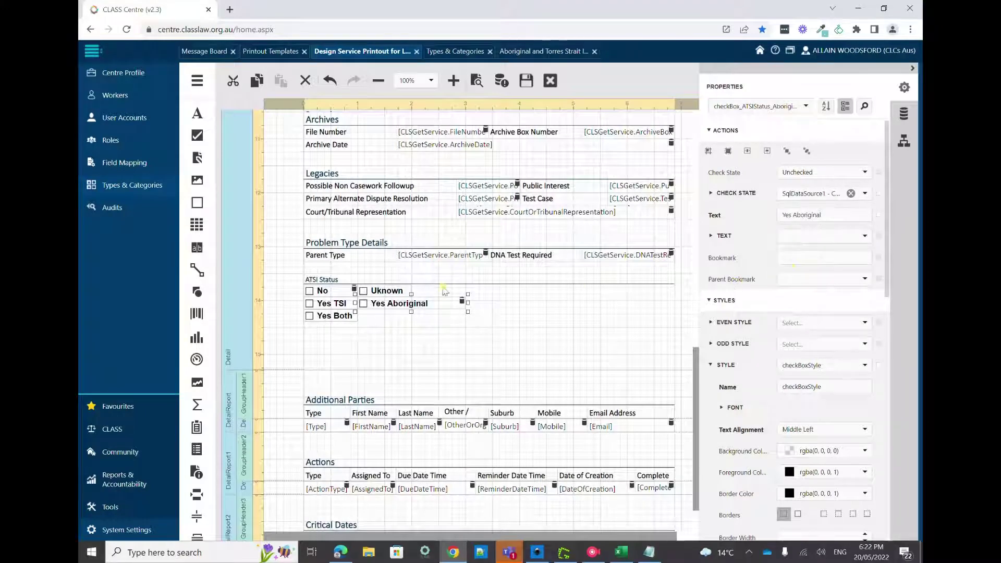
Step: Add another calculated field to CLSGetServiceClientInformation and name it ATSI_Uknown
{"action": "left_click", "coordinate": [392, 295]}
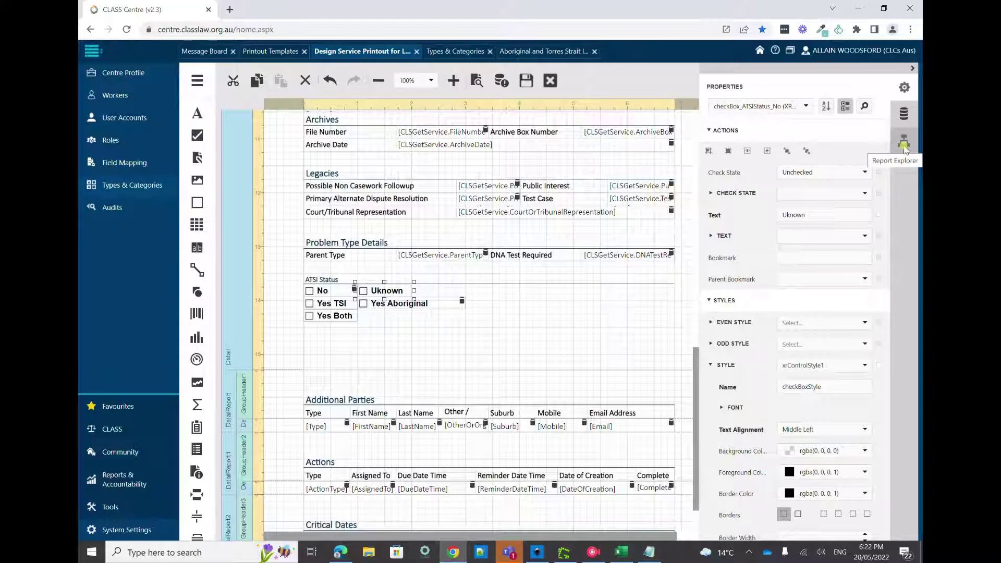
{"action": "left_click", "coordinate": [904, 114]}
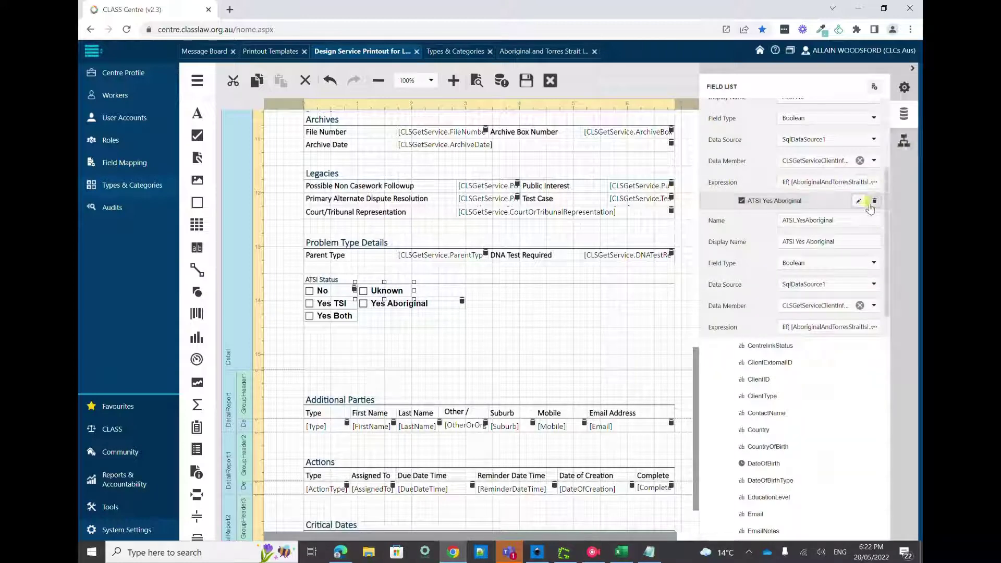
{"action": "scroll", "coordinate": [831, 198], "scroll_direction": "up", "scroll_amount": 4}
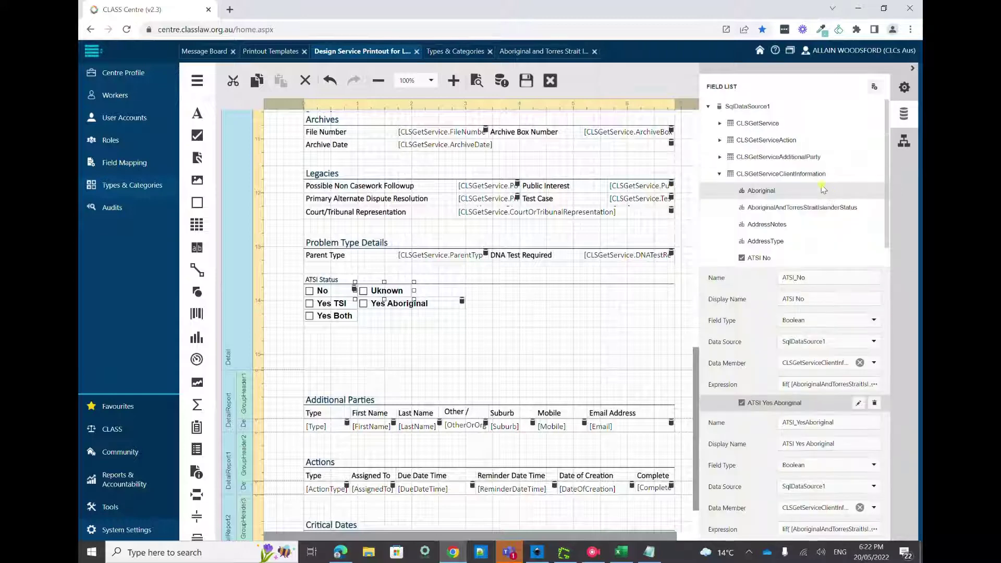
{"action": "left_click", "coordinate": [881, 179]}
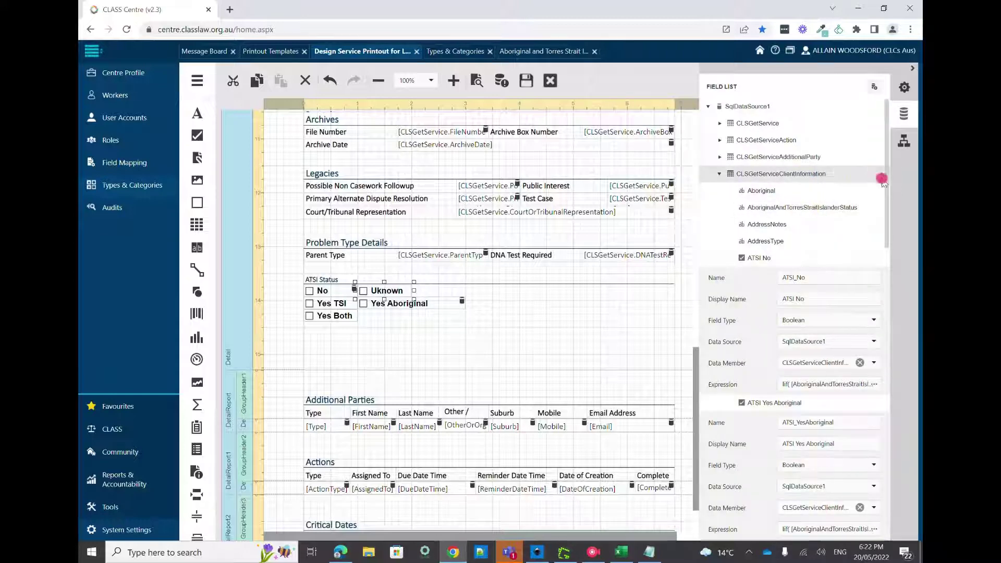
{"action": "scroll", "coordinate": [835, 292], "scroll_direction": "down", "scroll_amount": 4}
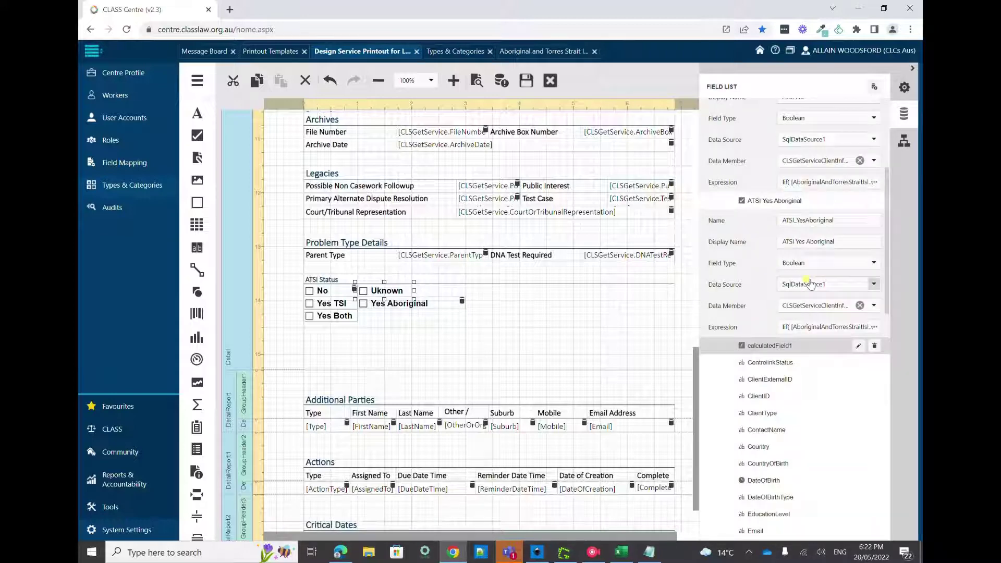
{"action": "left_click", "coordinate": [858, 346]}
{"action": "left_click", "coordinate": [760, 365]}
{"action": "type", "text": "ATSI_Uknown"}
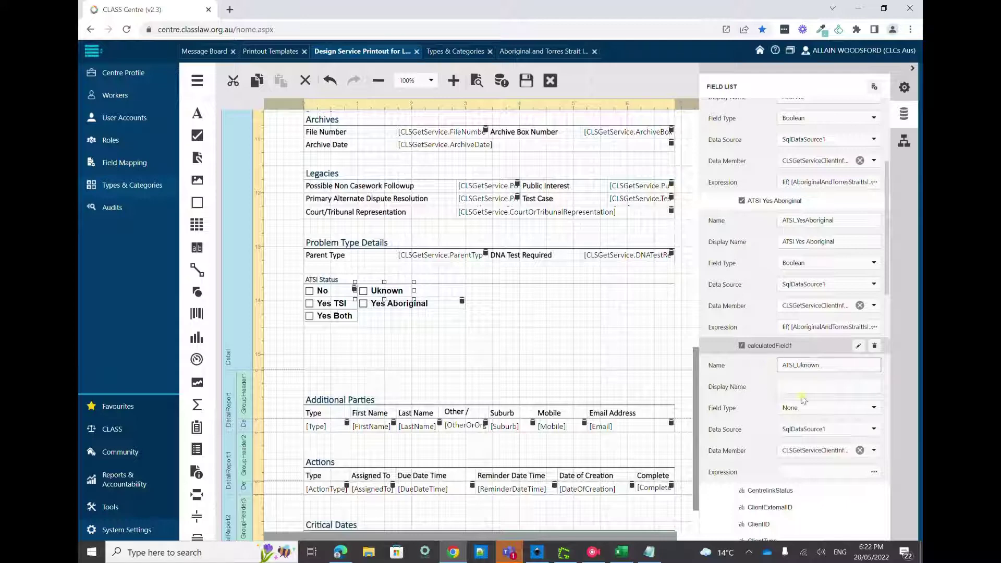
Step: Set the ATSI_Uknown calculated field's display name to ATSI Uknown and its field type to Boolean
{"action": "left_click", "coordinate": [791, 385]}
{"action": "type", "text": "ATSI_Ukn"}
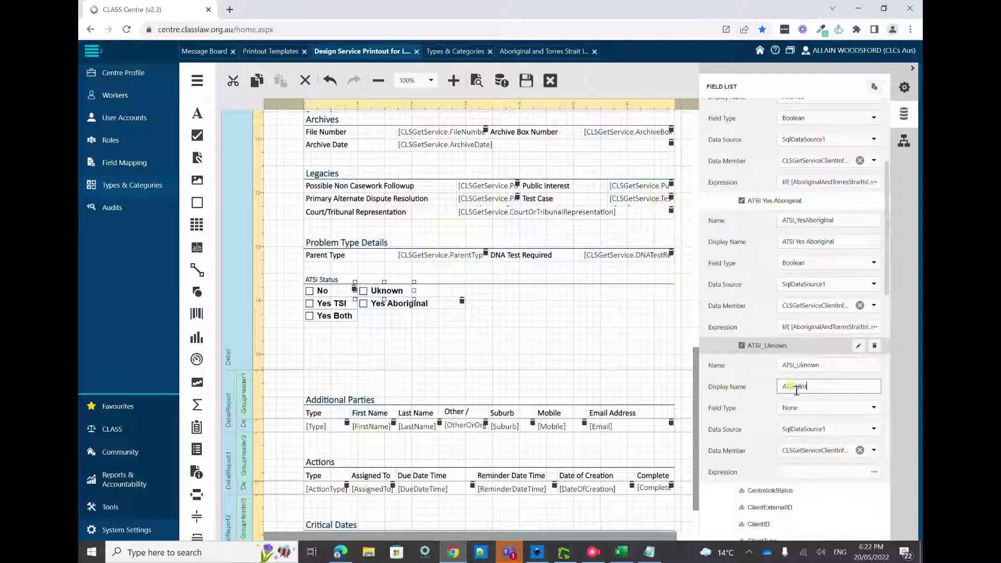
{"action": "type", "text": "own"}
{"action": "key", "text": "Tab"}
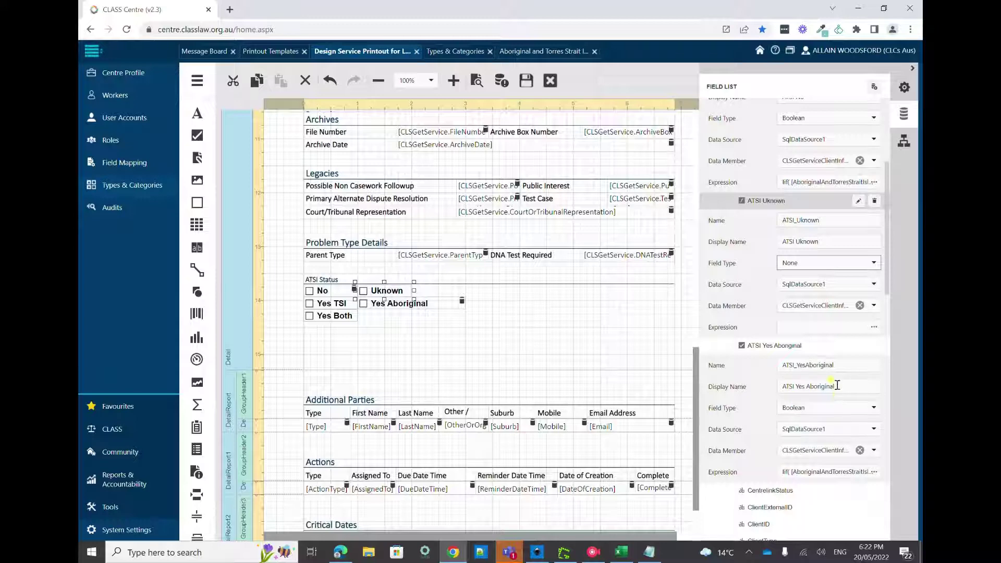
{"action": "left_click", "coordinate": [812, 273]}
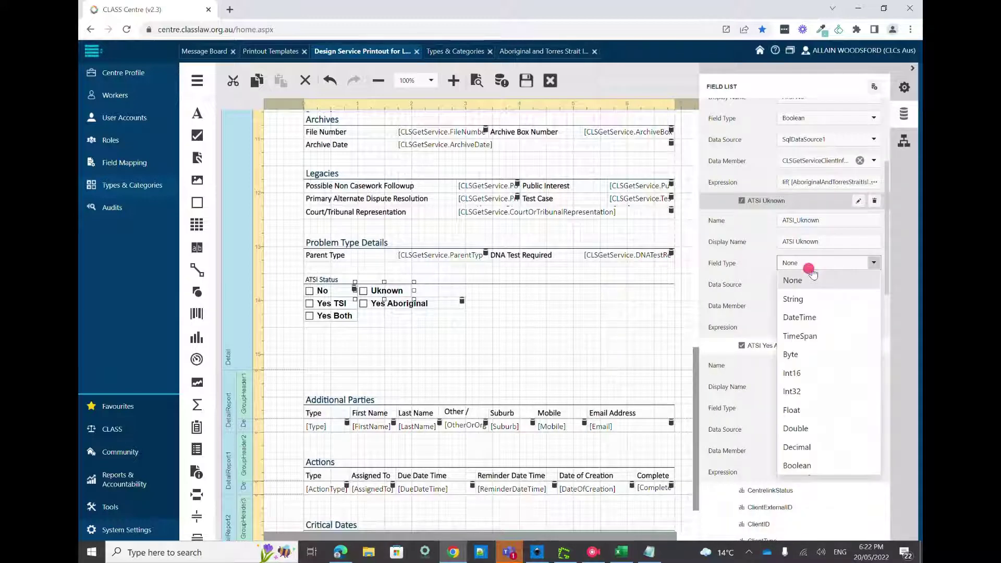
{"action": "left_click", "coordinate": [818, 468]}
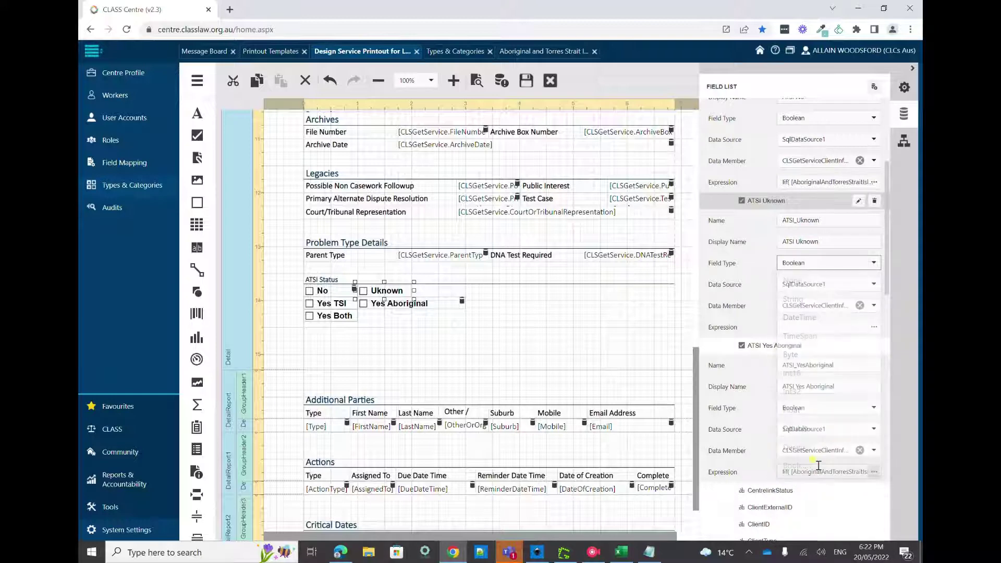
Step: Open the ATSI Uknown field's expression and fill it with the Iif expression copied from the Notepad document
{"action": "left_click", "coordinate": [874, 327]}
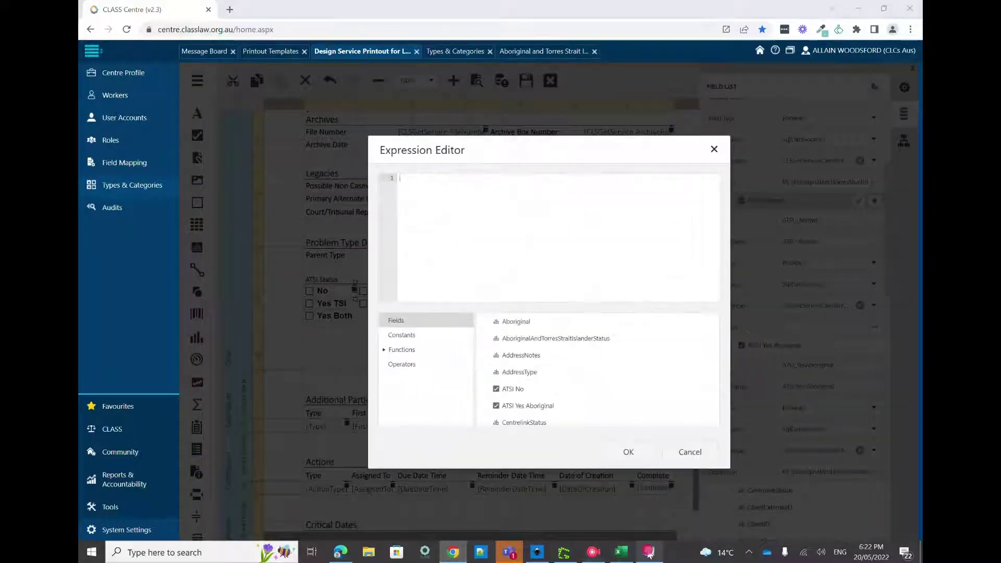
{"action": "left_click", "coordinate": [649, 552]}
{"action": "key", "text": "ctrl+a"}
{"action": "left_click", "coordinate": [508, 213]}
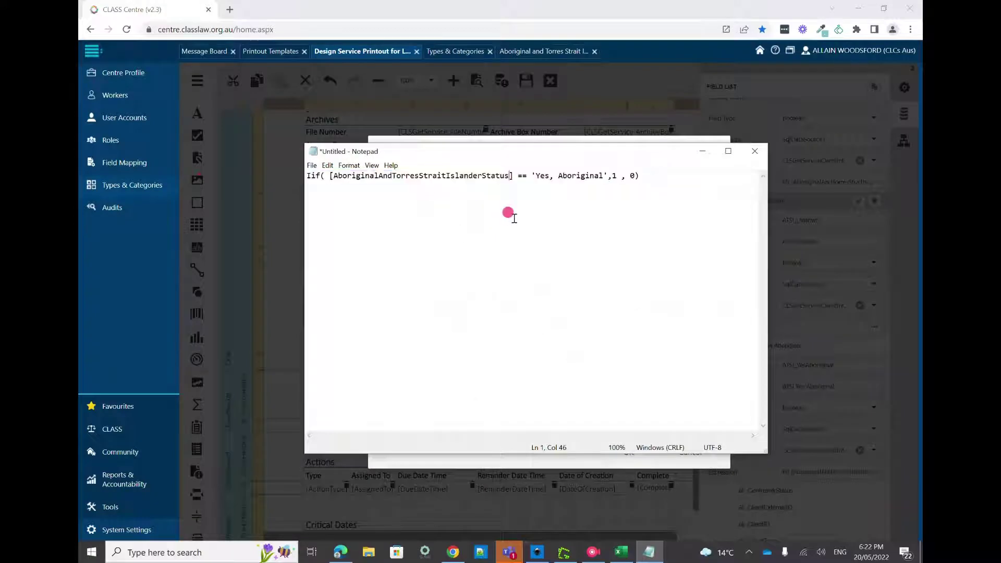
{"action": "key", "text": "ctrl+a"}
{"action": "key", "text": "ctrl+c"}
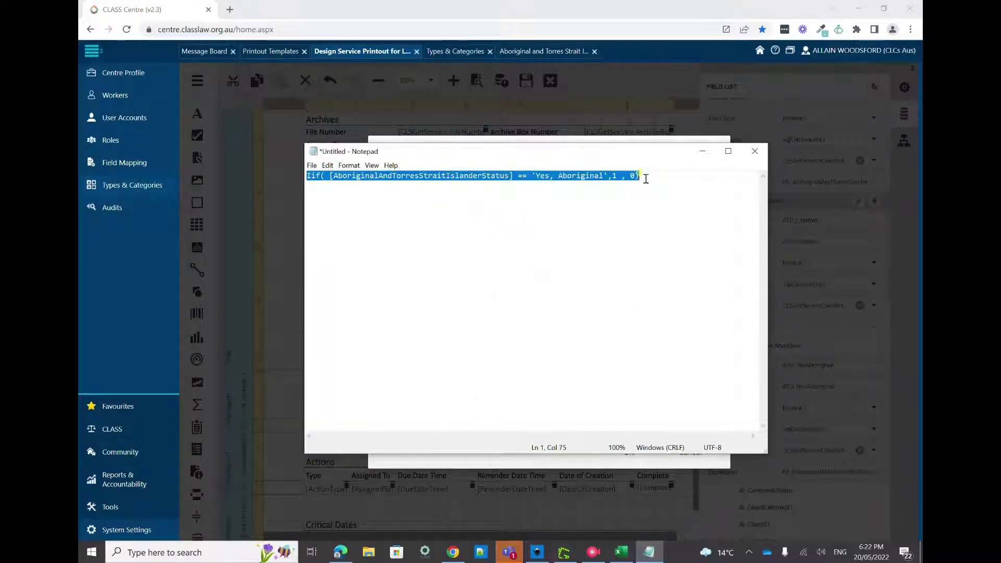
{"action": "left_click", "coordinate": [702, 151]}
{"action": "left_click", "coordinate": [575, 228]}
{"action": "key", "text": "ctrl+v"}
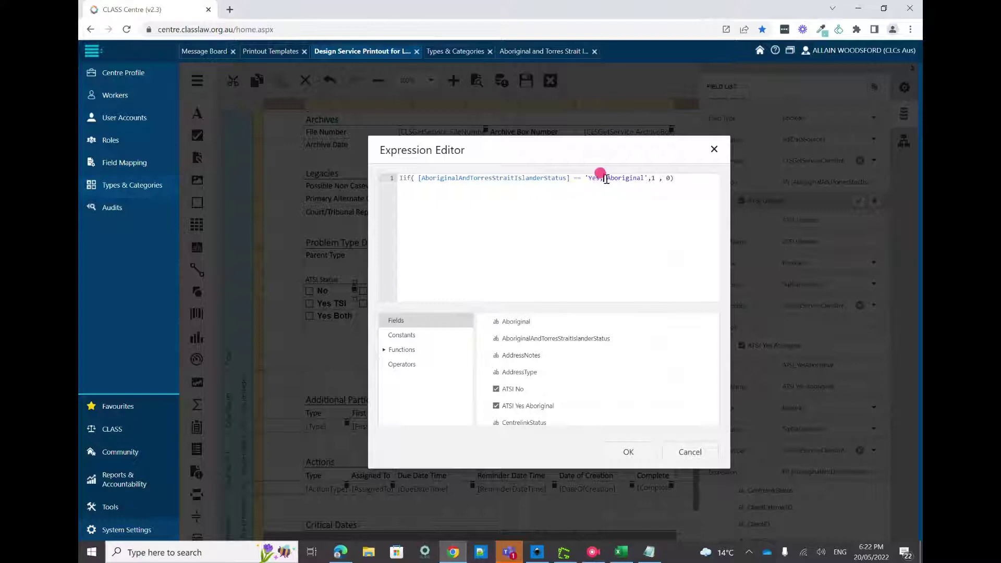
Step: Clear Yes, Aboriginal from between the expression's quotes, switch to the Excel status list, and widen the Mapped To column
{"action": "left_click_drag", "start_coordinate": [589, 179], "coordinate": [645, 180]}
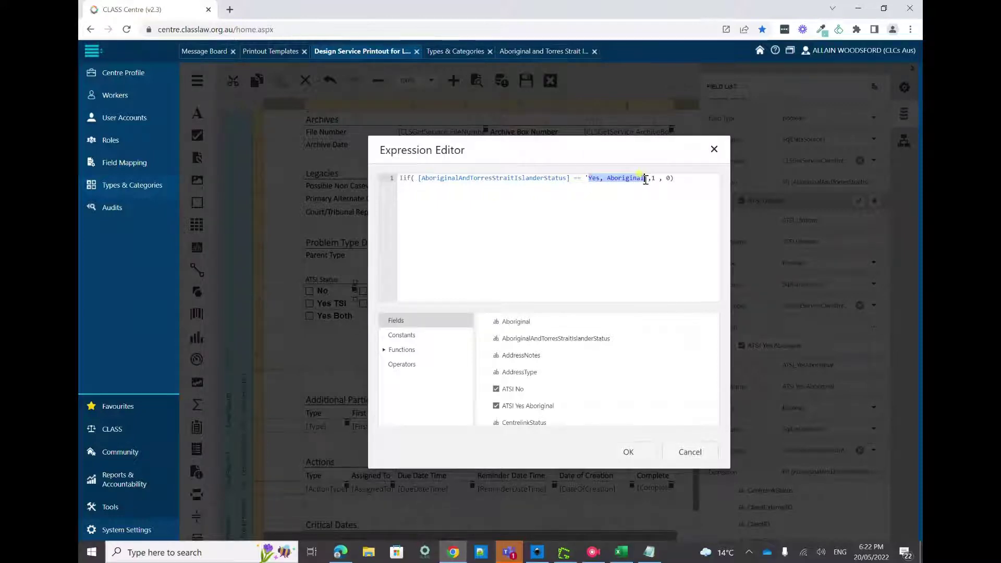
{"action": "key", "text": "BackSpace"}
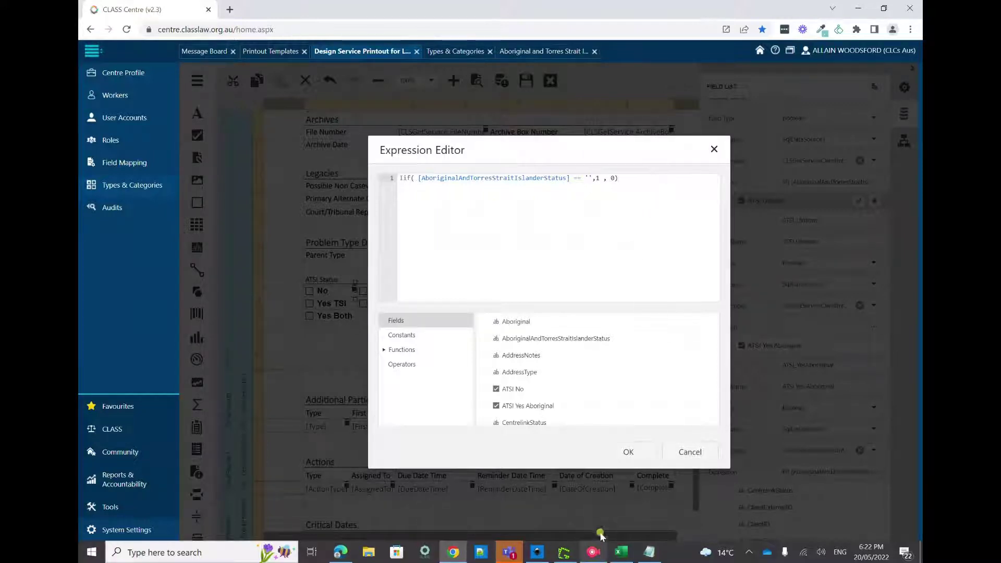
{"action": "left_click", "coordinate": [621, 552]}
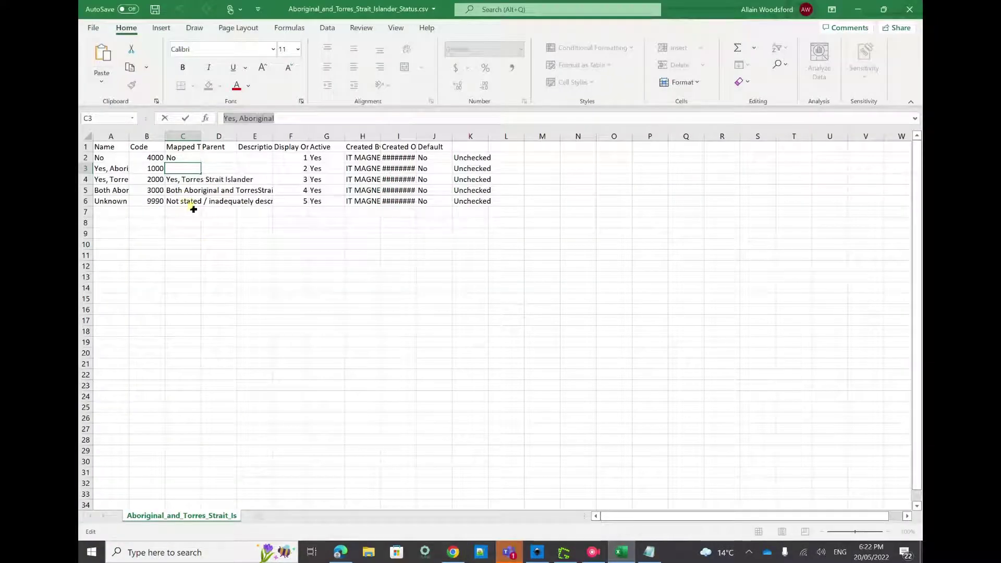
{"action": "left_click", "coordinate": [185, 203]}
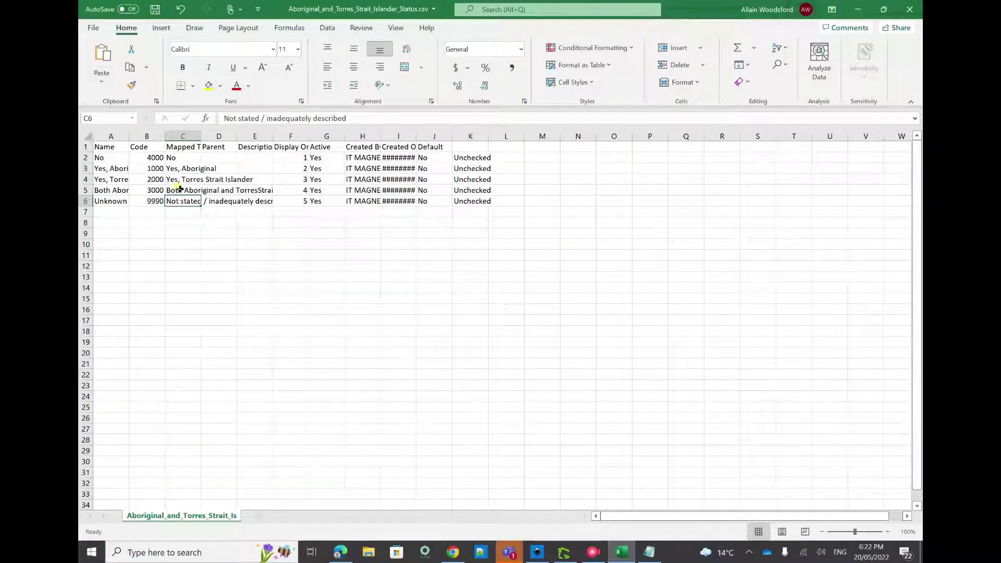
{"action": "left_click", "coordinate": [180, 190]}
{"action": "left_click_drag", "start_coordinate": [201, 136], "coordinate": [350, 140]}
{"action": "left_click", "coordinate": [253, 233]}
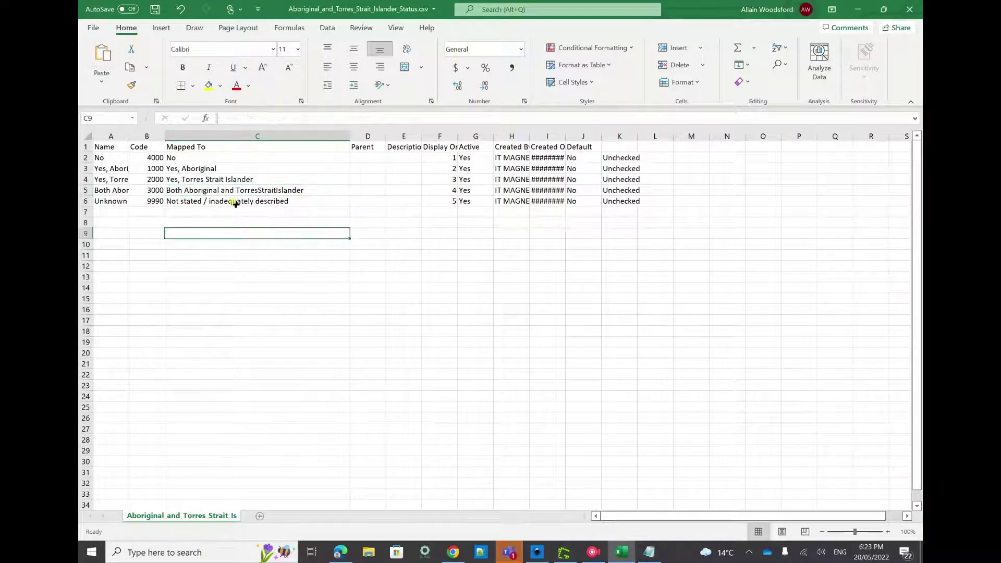
Step: Copy Not stated / inadequately described from cell C6 into the expression's empty quotes in CLASS Centre, and accept the expression
{"action": "left_click", "coordinate": [200, 202]}
{"action": "triple_click", "coordinate": [365, 117]}
{"action": "key", "text": "ctrl+c"}
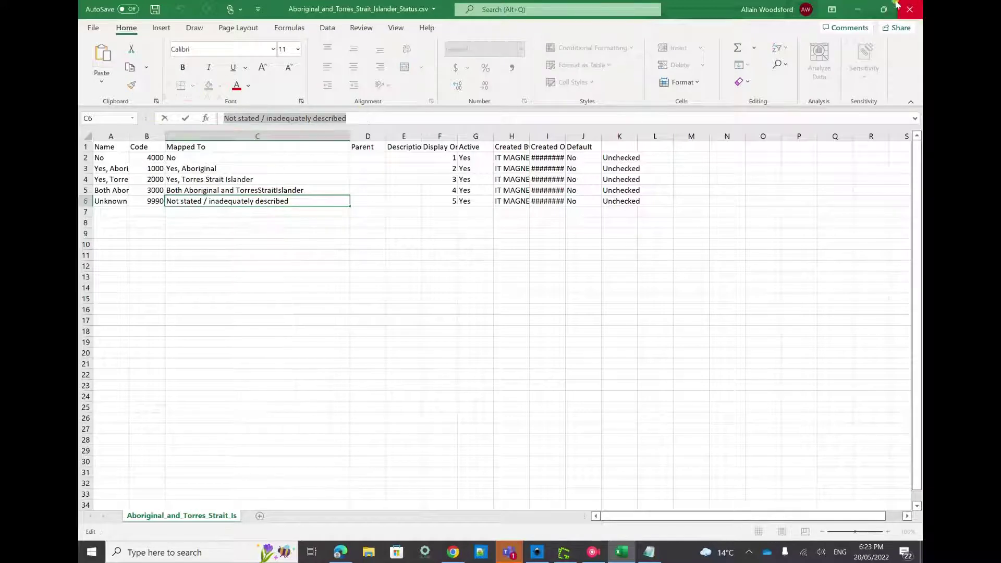
{"action": "left_click", "coordinate": [858, 10]}
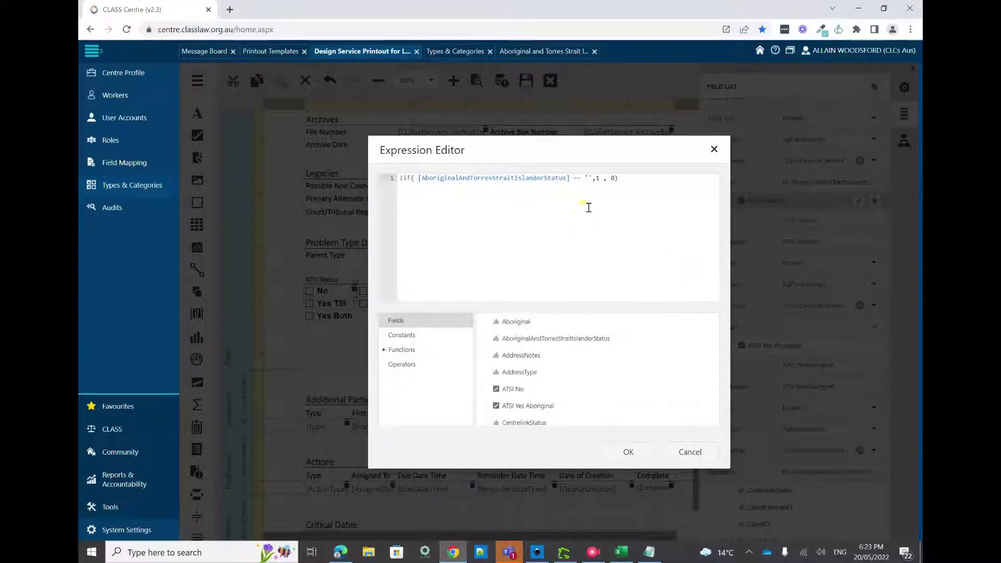
{"action": "key", "text": "ctrl+v"}
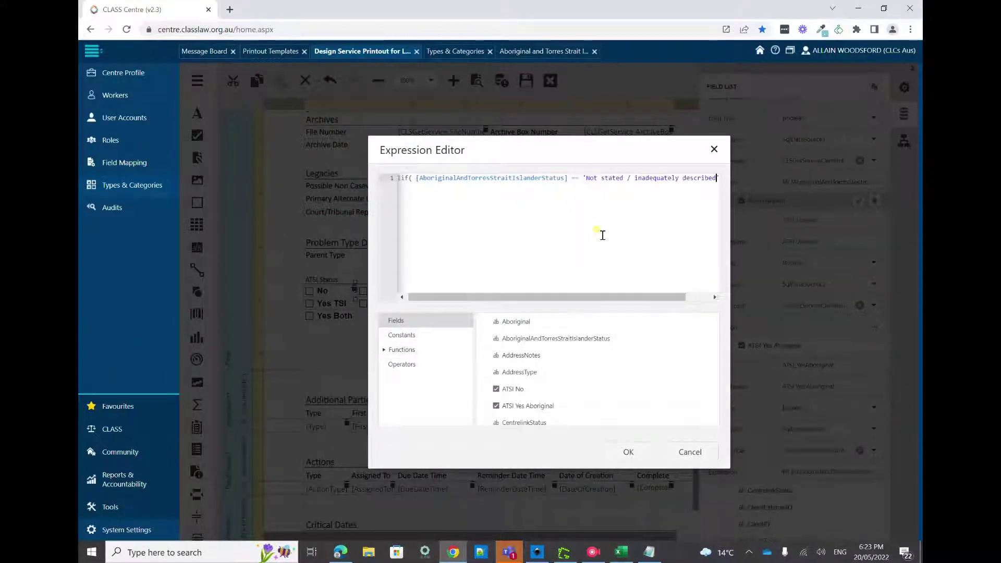
{"action": "left_click", "coordinate": [629, 452]}
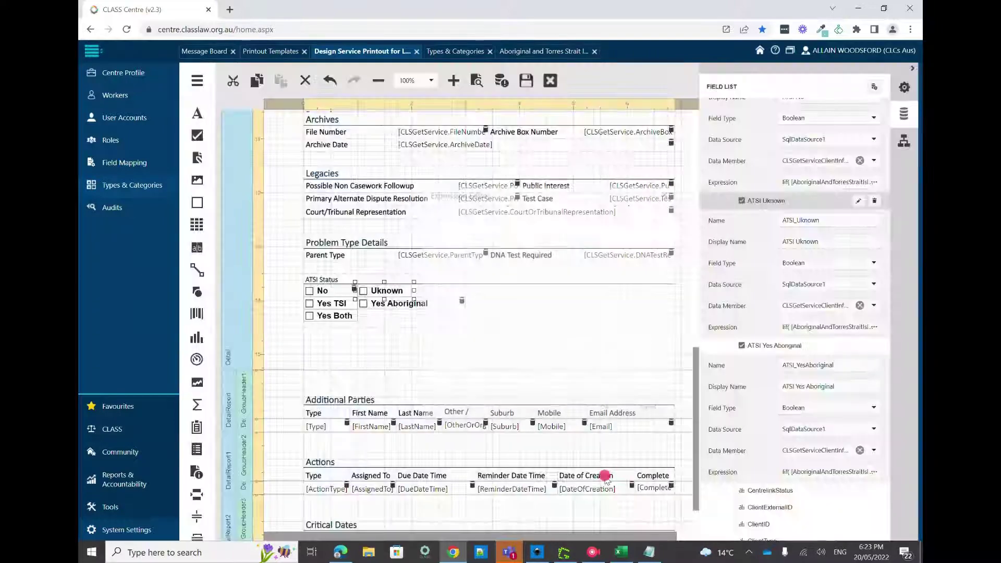
Step: Rename the Uknown check box from the report structure as checkBox_ATSIStatus_Uknown
{"action": "left_click", "coordinate": [904, 141]}
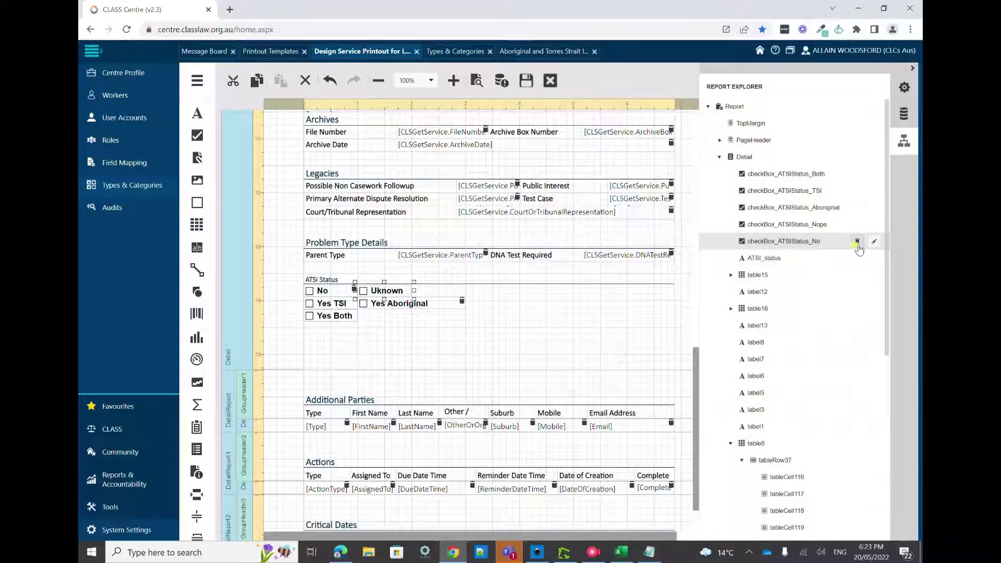
{"action": "left_click", "coordinate": [875, 241]}
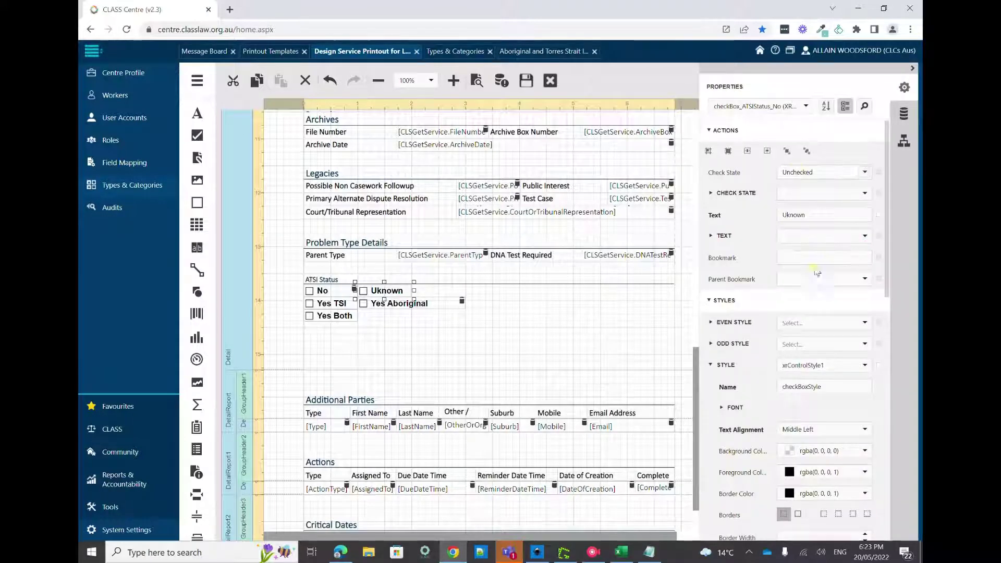
{"action": "scroll", "coordinate": [835, 338], "scroll_direction": "down", "scroll_amount": 7}
{"action": "left_click", "coordinate": [851, 461]}
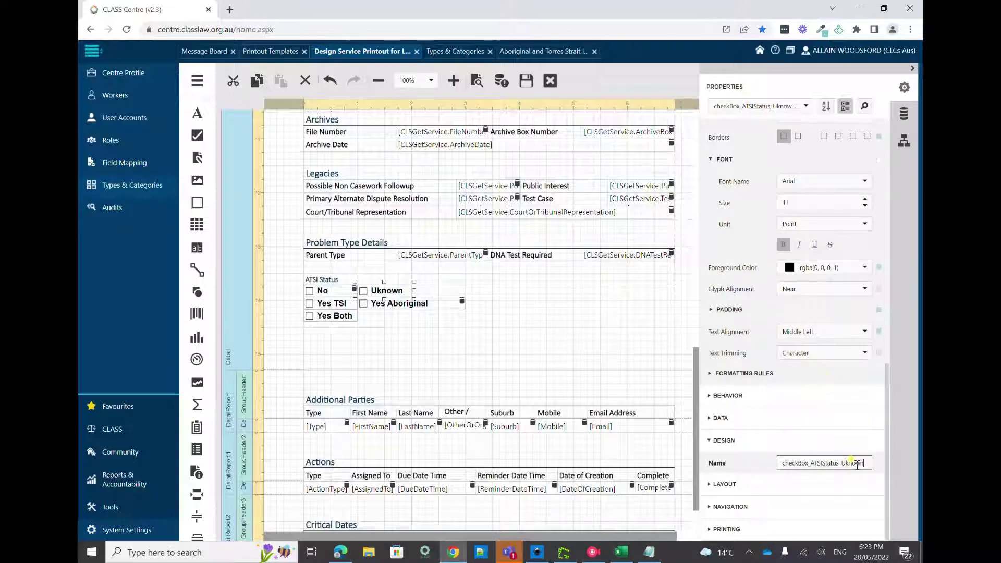
Step: Bind the Check State of the Uknown check box to the ATSI Uknown field of CLSGetServiceClientInformation in SqlDataSource1
{"action": "scroll", "coordinate": [845, 417], "scroll_direction": "up", "scroll_amount": 10}
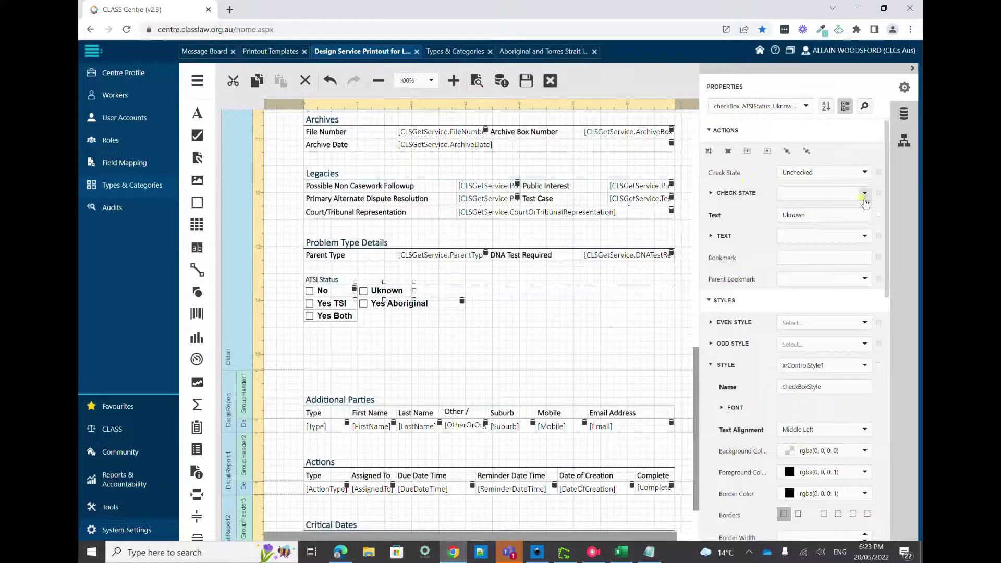
{"action": "left_click", "coordinate": [864, 195]}
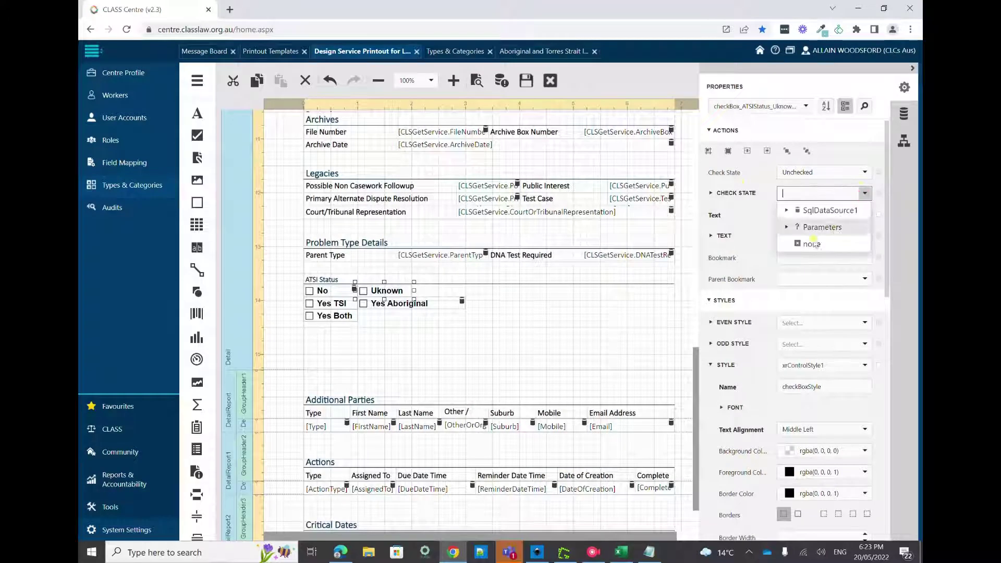
{"action": "left_click", "coordinate": [788, 211]}
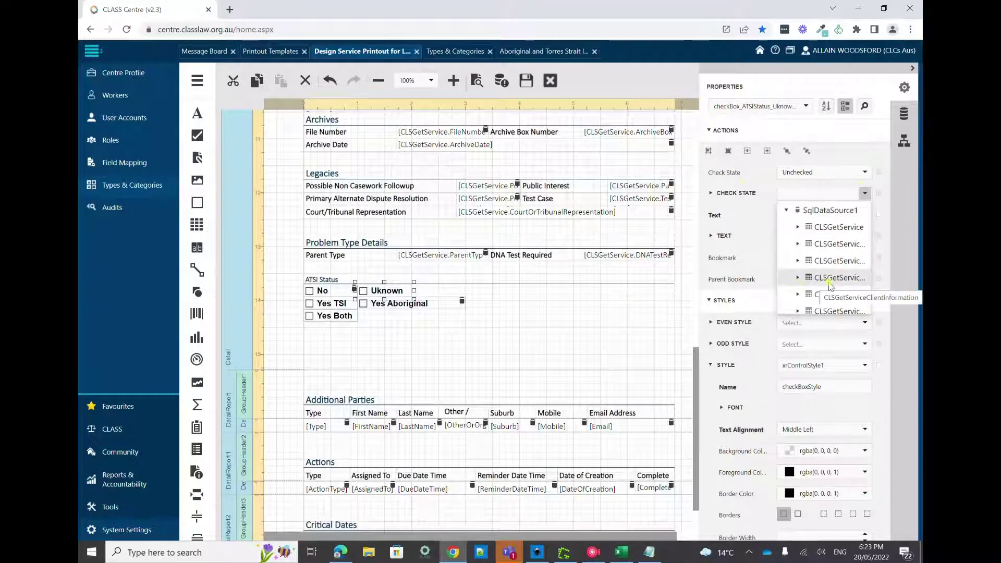
{"action": "left_click", "coordinate": [798, 279]}
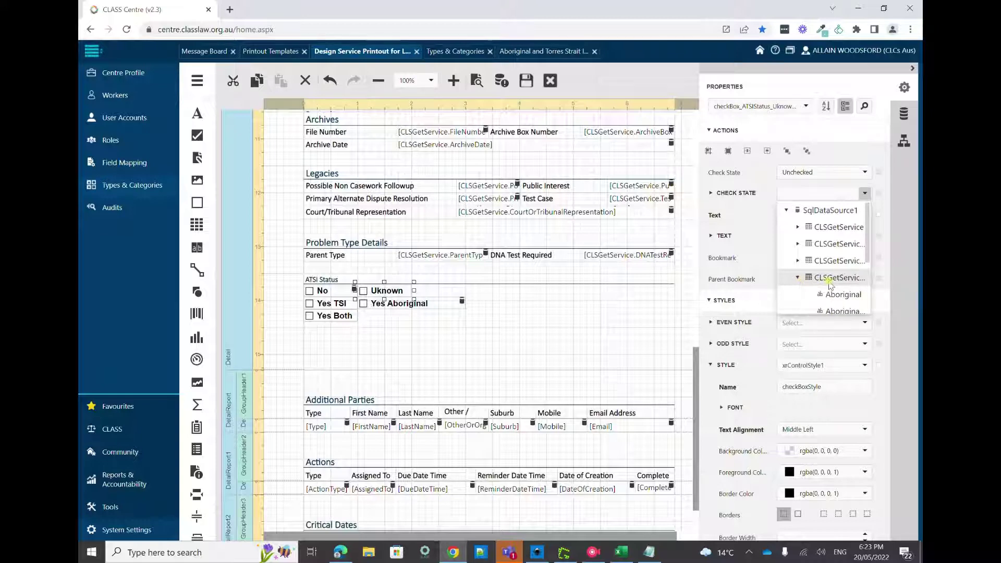
{"action": "scroll", "coordinate": [829, 285], "scroll_direction": "down", "scroll_amount": 3}
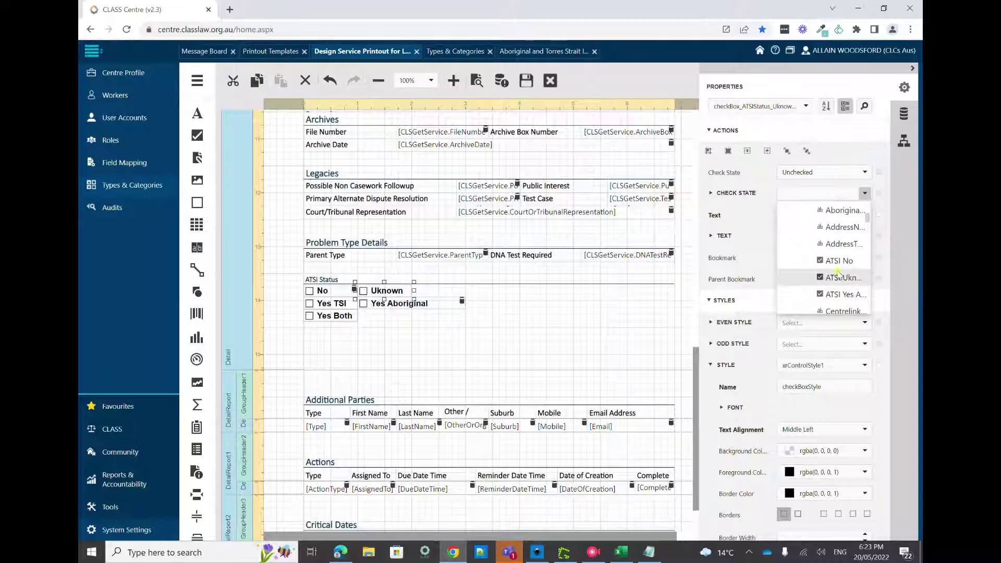
{"action": "left_click", "coordinate": [840, 278]}
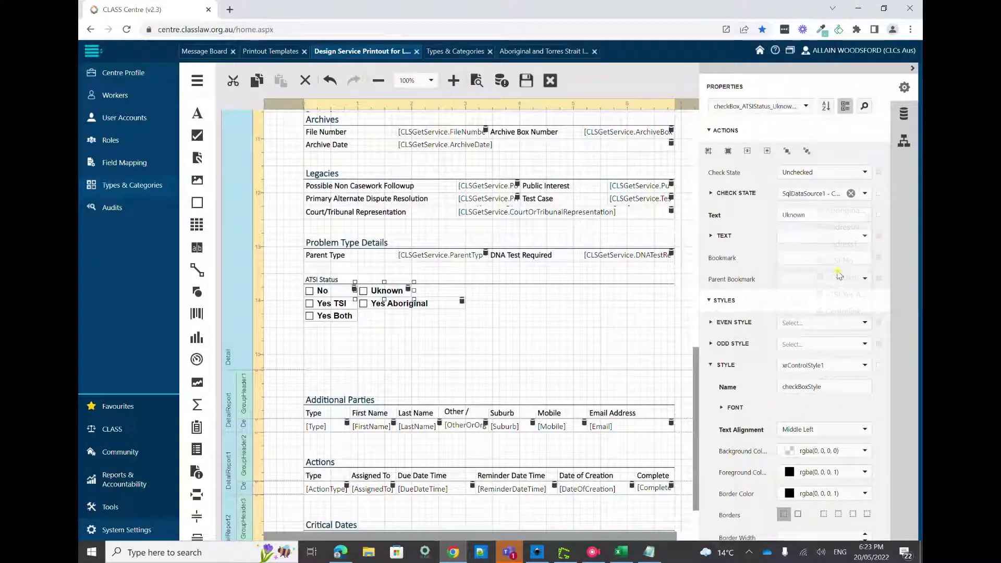
Step: Add a calculated field to CLSGetServiceClientInformation for the Yes TSI check box, with name ATSI_TSI and display name ATSI TSI
{"action": "left_click", "coordinate": [340, 302]}
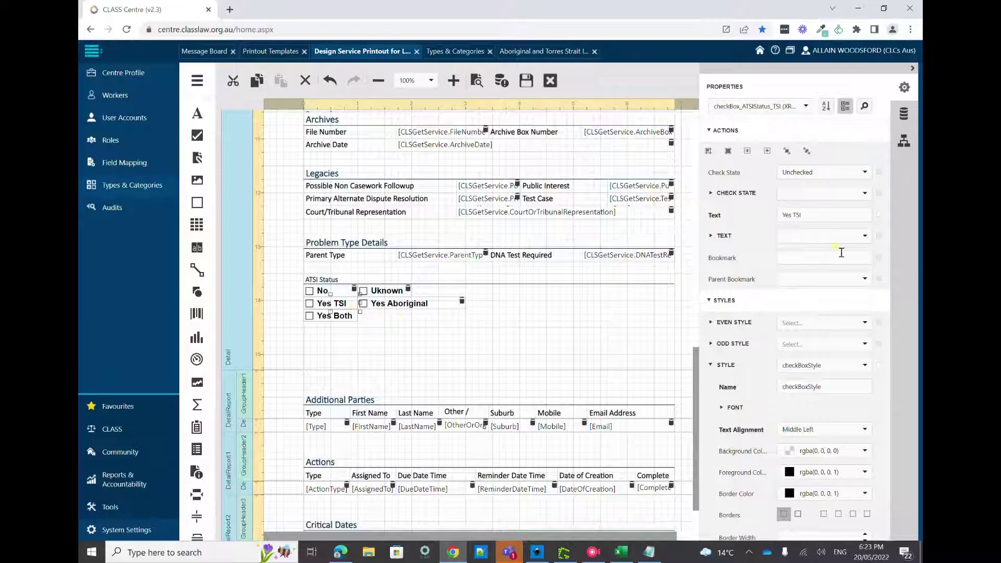
{"action": "left_click", "coordinate": [902, 121]}
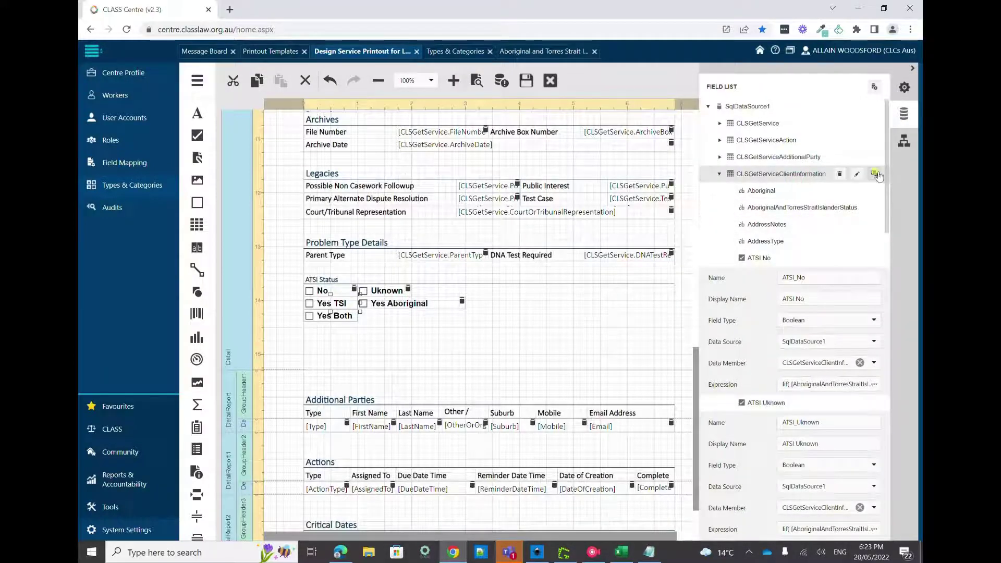
{"action": "scroll", "coordinate": [814, 264], "scroll_direction": "down", "scroll_amount": 5}
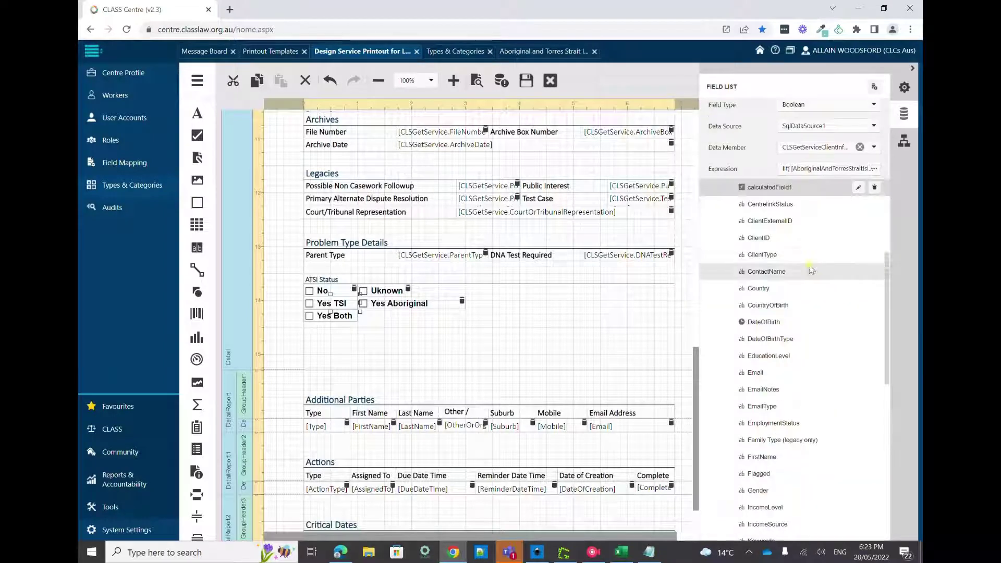
{"action": "left_click", "coordinate": [858, 188]}
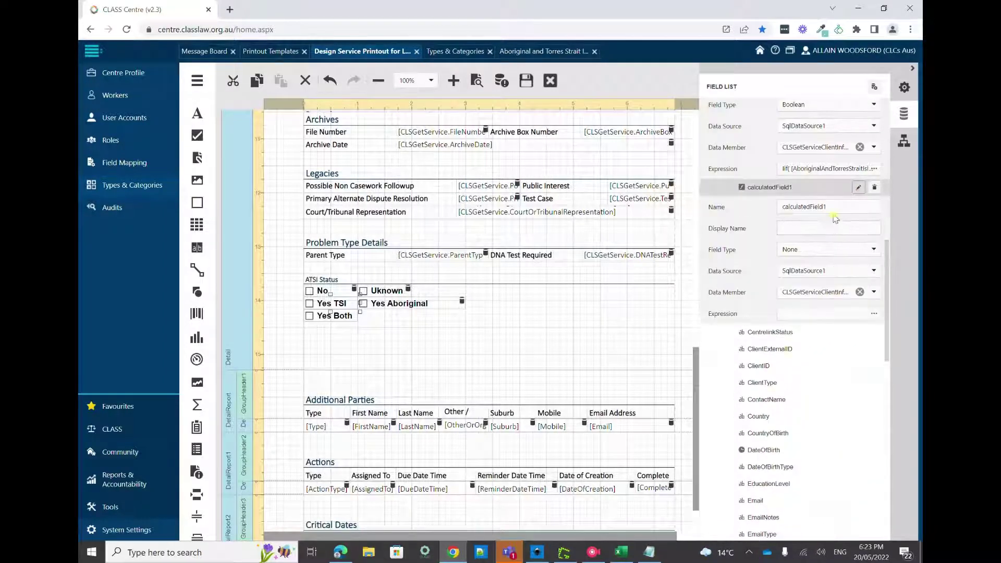
{"action": "double_click", "coordinate": [797, 207]}
{"action": "key", "text": "BackSpace"}
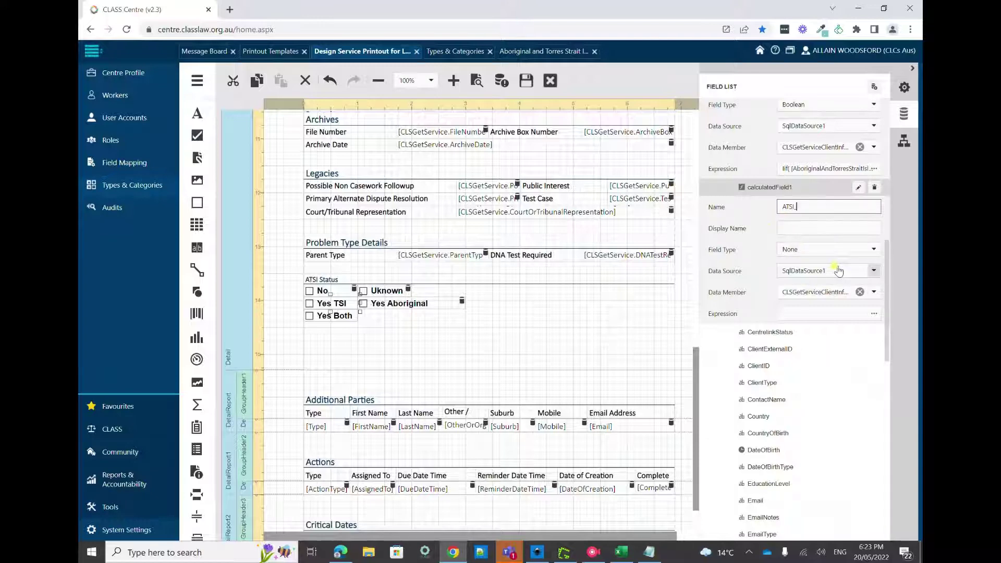
{"action": "key", "text": "Tab"}
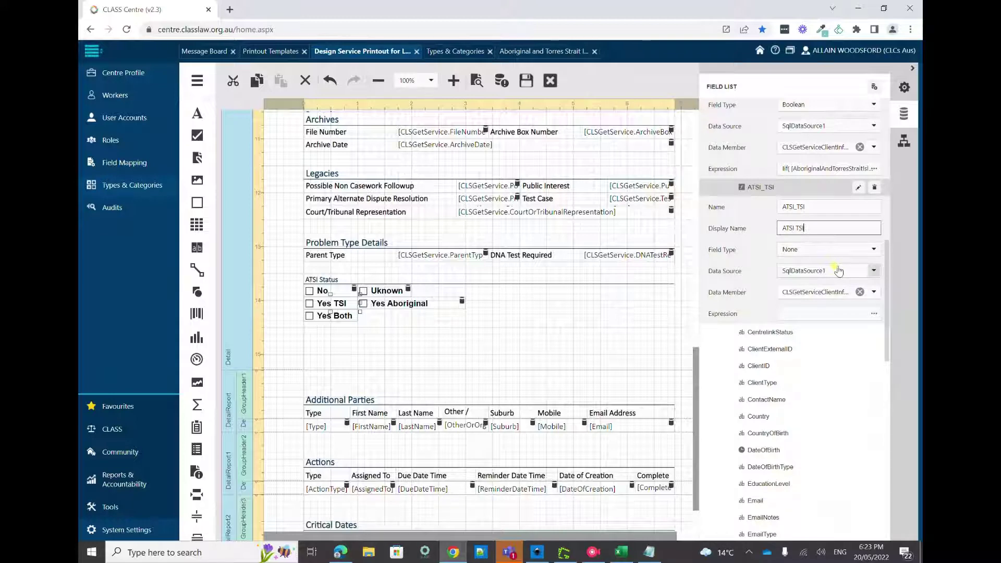
Step: Set the field type of the ATSI TSI calculated field to Boolean
{"action": "left_click", "coordinate": [856, 250]}
{"action": "scroll", "coordinate": [829, 262], "scroll_direction": "up", "scroll_amount": 6}
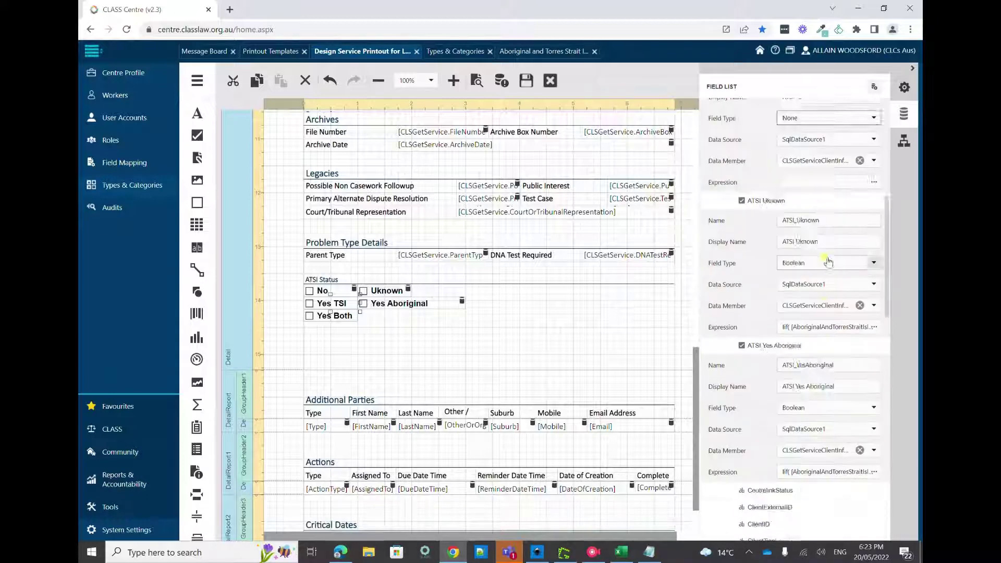
{"action": "scroll", "coordinate": [829, 262], "scroll_direction": "up", "scroll_amount": 5}
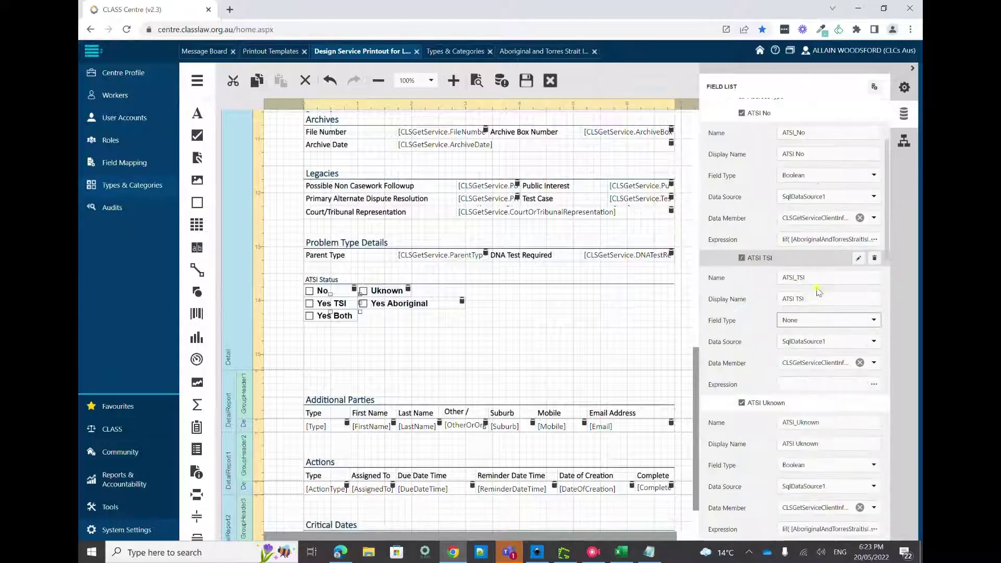
{"action": "left_click", "coordinate": [838, 320]}
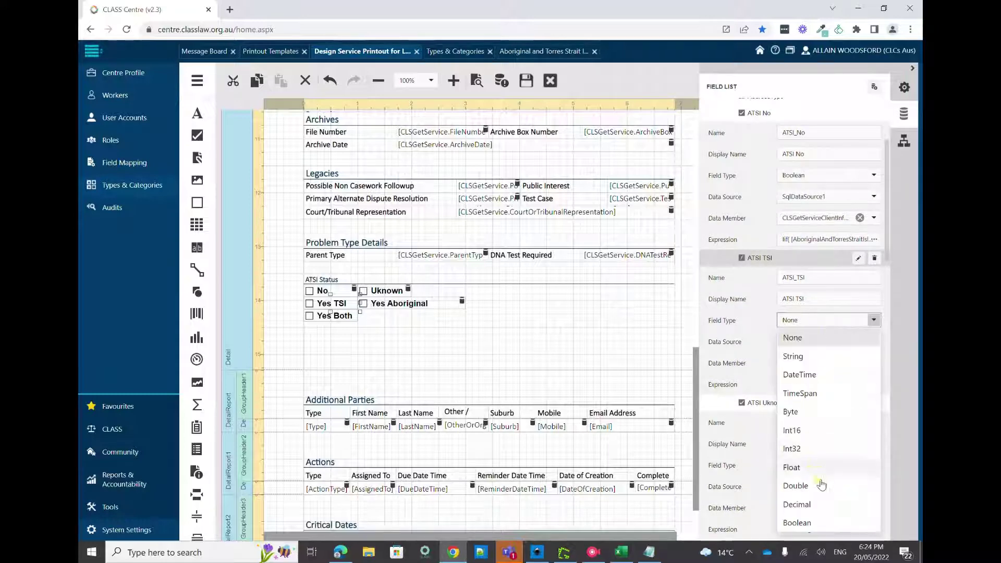
{"action": "left_click", "coordinate": [814, 523]}
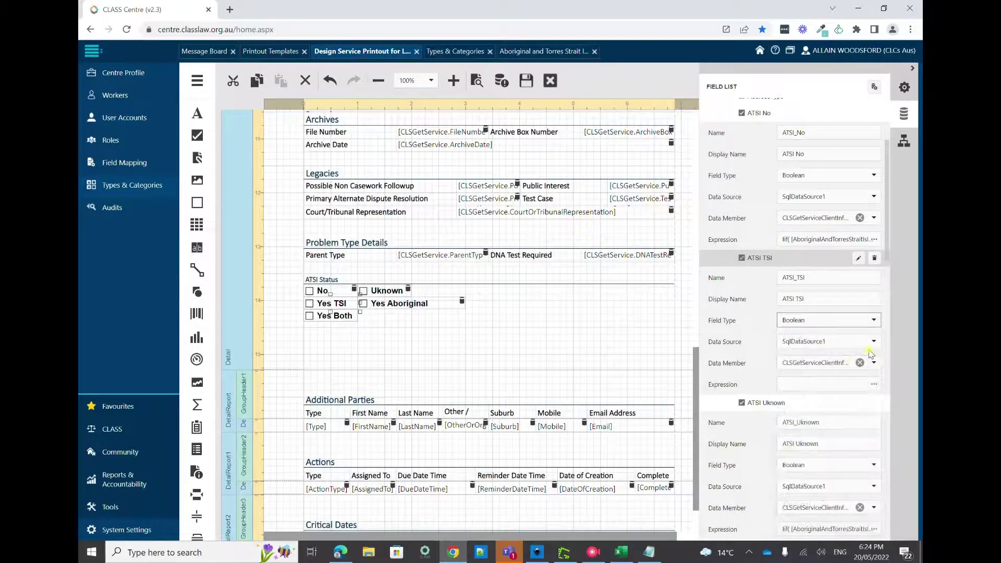
Step: Fill the ATSI TSI field's expression with Iif( [AboriginalAndTorresStraitIslanderStatus] == 'Yes, Aboriginal',1 , 0) from the Notepad text
{"action": "left_click", "coordinate": [870, 385]}
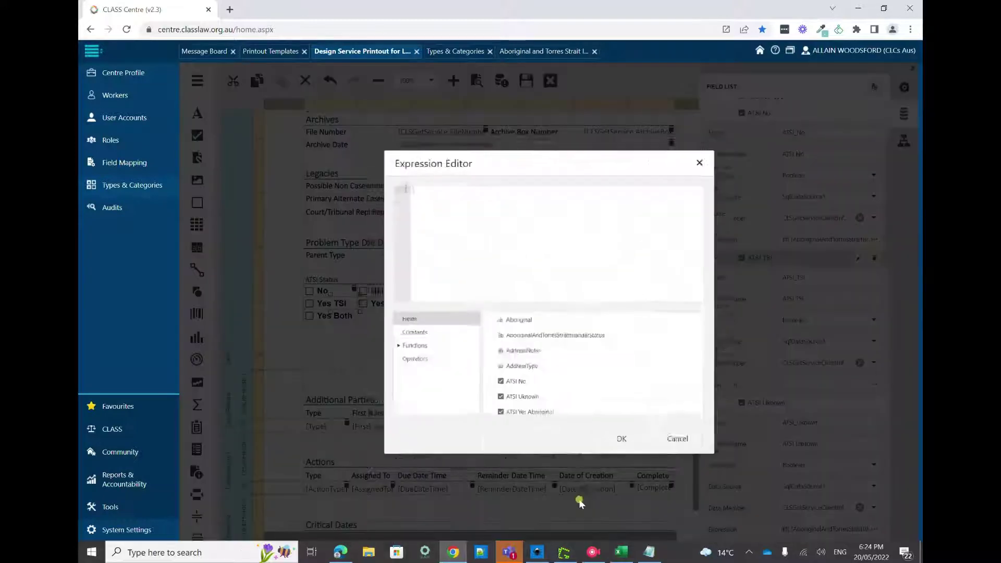
{"action": "left_click", "coordinate": [651, 555]}
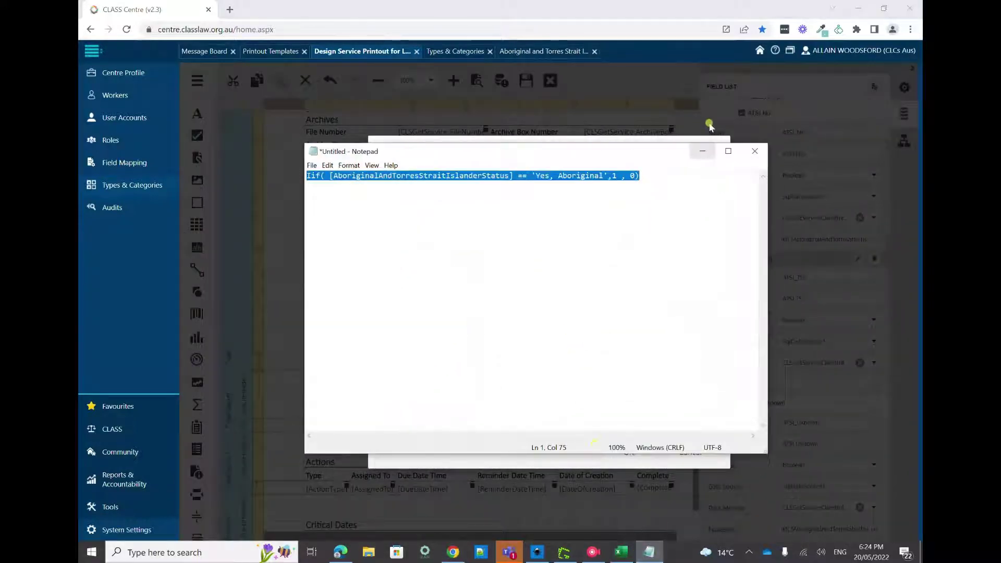
{"action": "left_click", "coordinate": [701, 150]}
{"action": "type", "text": "Iif( [AboriginalAndTorresStraitIslanderStatus] == 'Yes, Aboriginal',1 , 0)"}
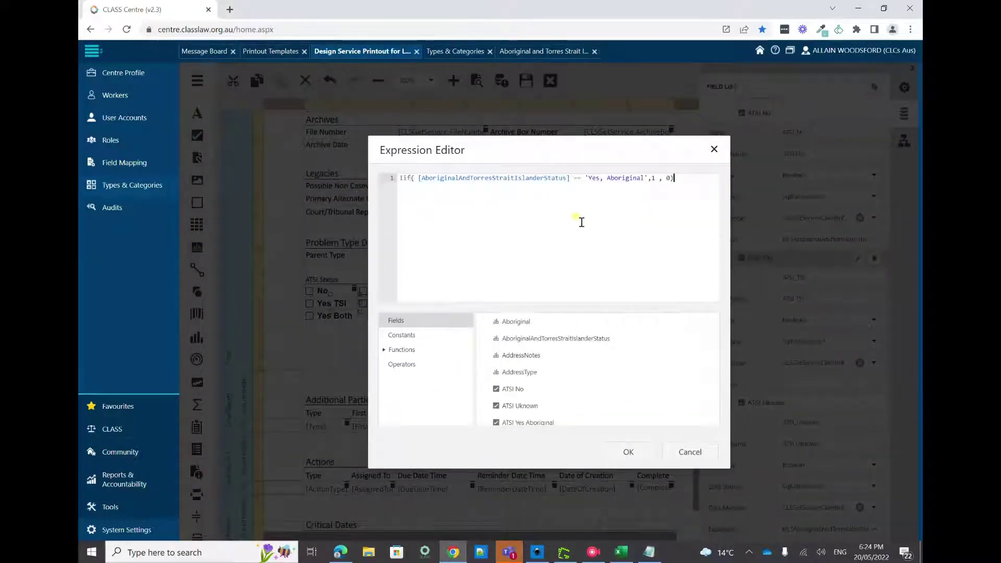
Step: Copy Yes, Torres Strait Islander from cell C4 in Excel over Yes, Aboriginal in CLASS Centre's ATSI TSI expression, and accept the expression
{"action": "left_click", "coordinate": [622, 554]}
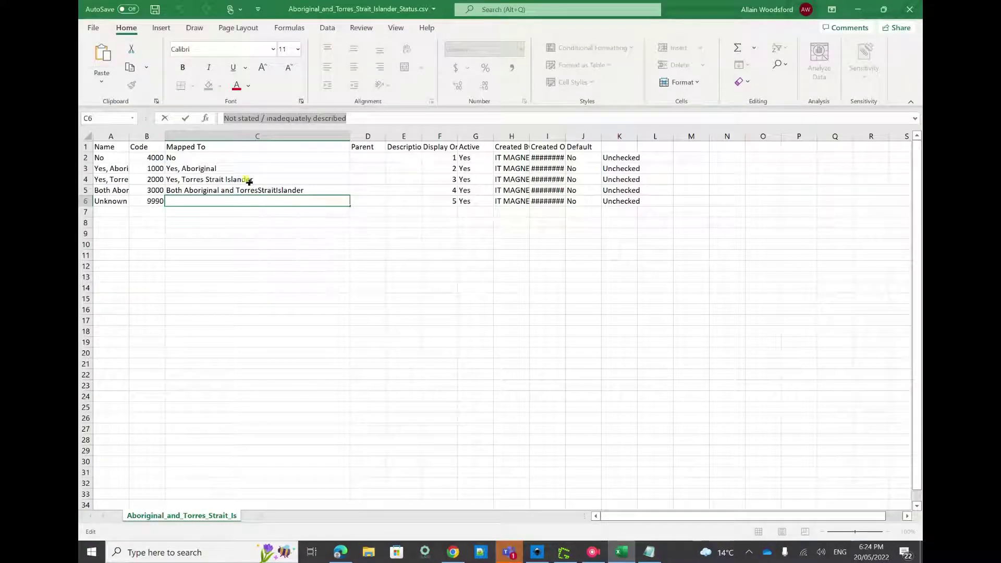
{"action": "left_click", "coordinate": [251, 182]}
{"action": "left_click_drag", "start_coordinate": [343, 122], "coordinate": [192, 109]}
{"action": "key", "text": "ctrl+c"}
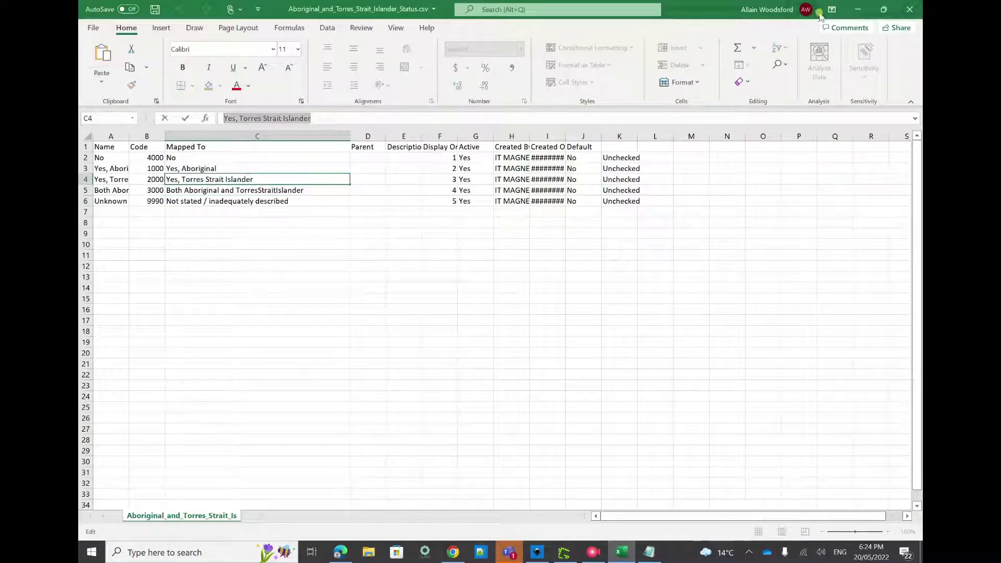
{"action": "left_click", "coordinate": [858, 9]}
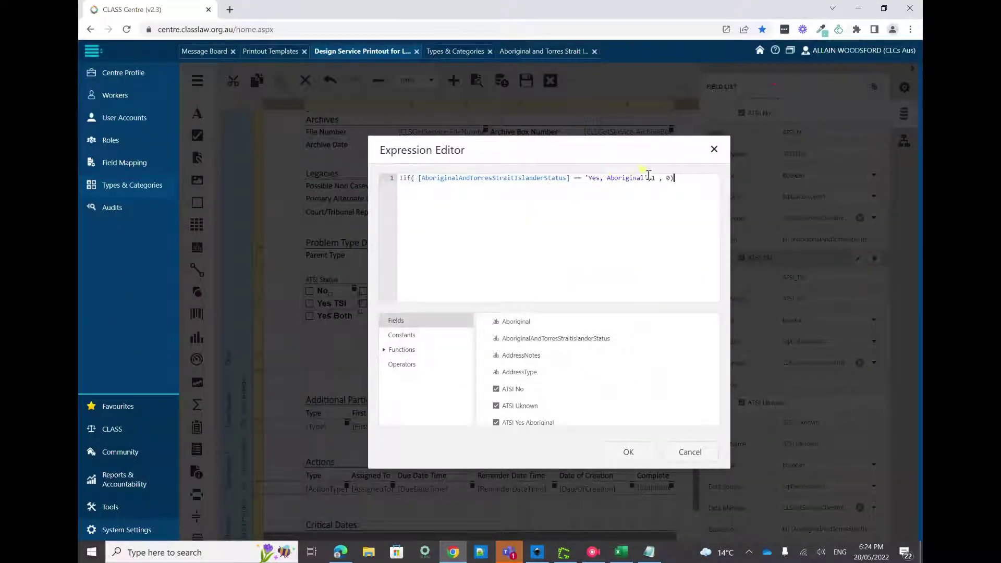
{"action": "left_click_drag", "start_coordinate": [645, 177], "coordinate": [589, 180]}
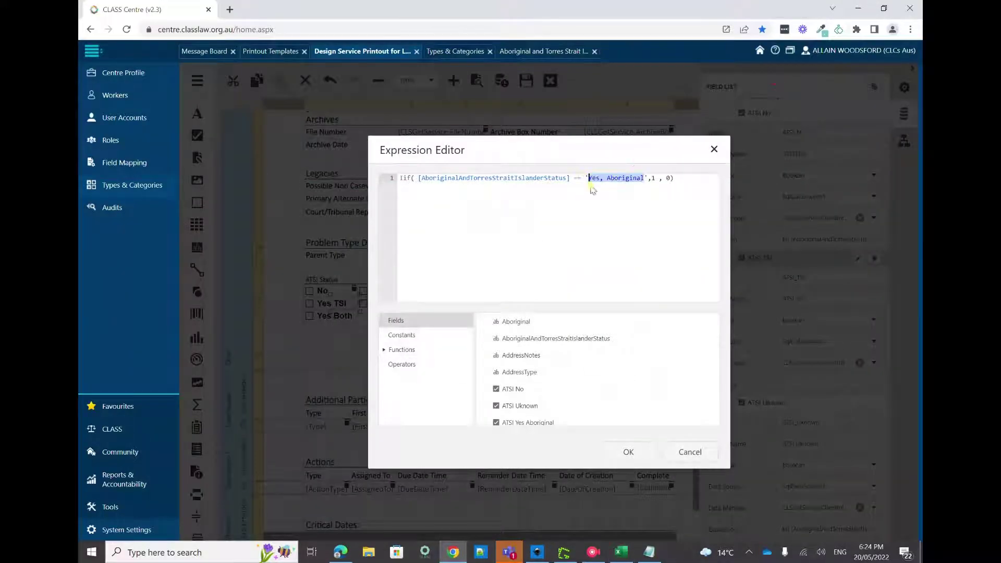
{"action": "key", "text": "ctrl+v"}
{"action": "left_click", "coordinate": [642, 454]}
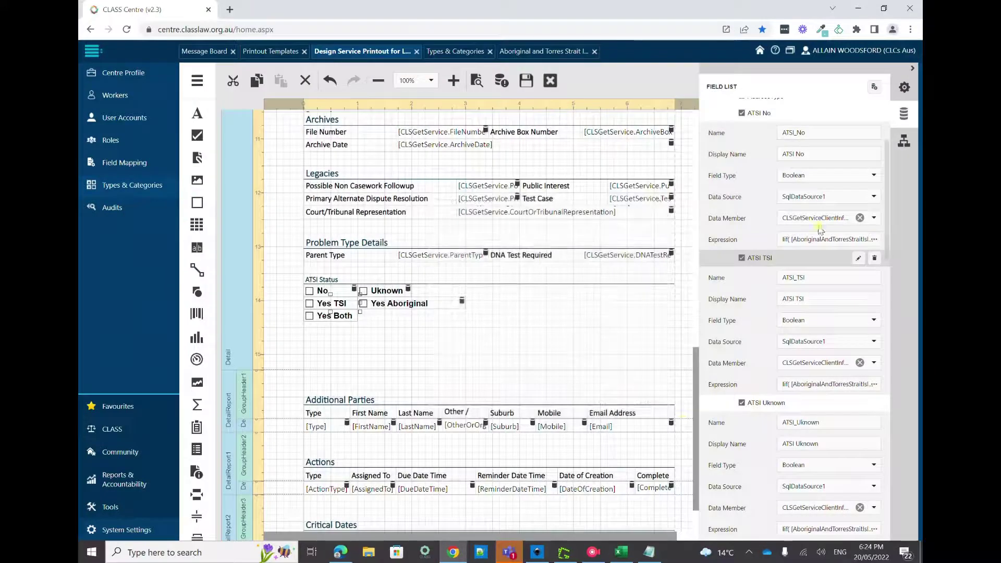
Step: Bind the Check State of checkBox_ATSIStatus_TSI to the ATSI TSI field of CLSGetServiceClientInformation in SqlDataSource1
{"action": "left_click", "coordinate": [904, 141]}
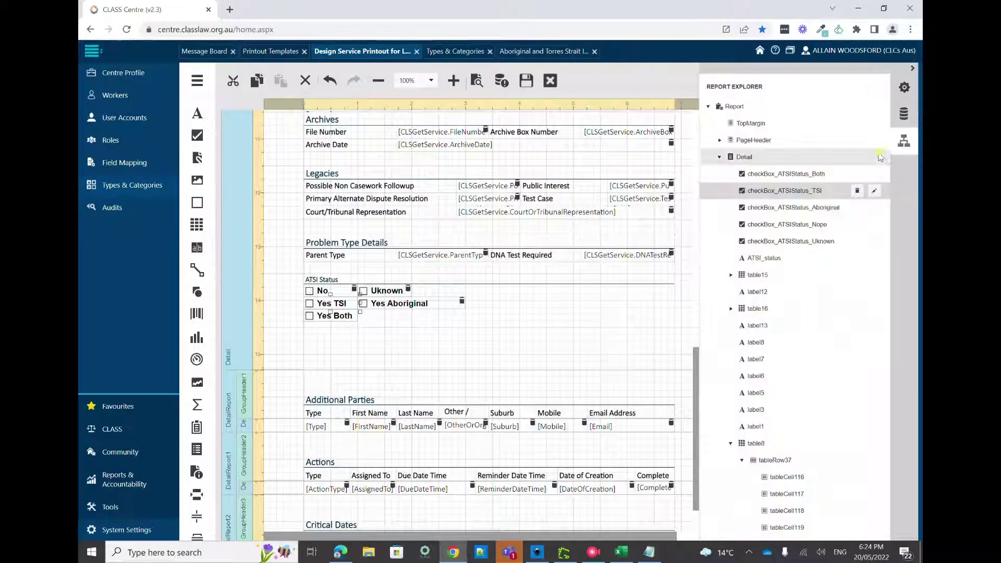
{"action": "left_click", "coordinate": [874, 191]}
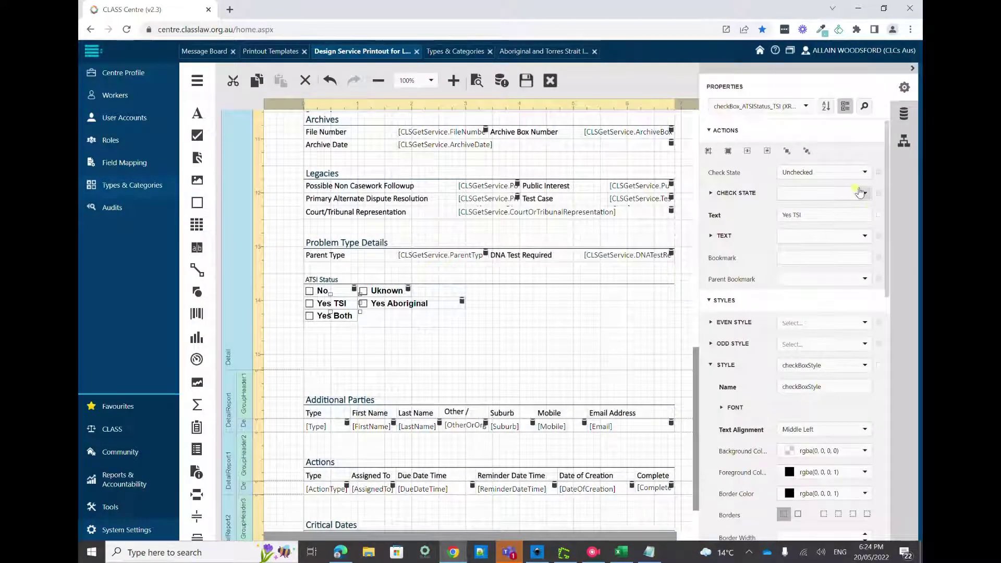
{"action": "left_click", "coordinate": [865, 193]}
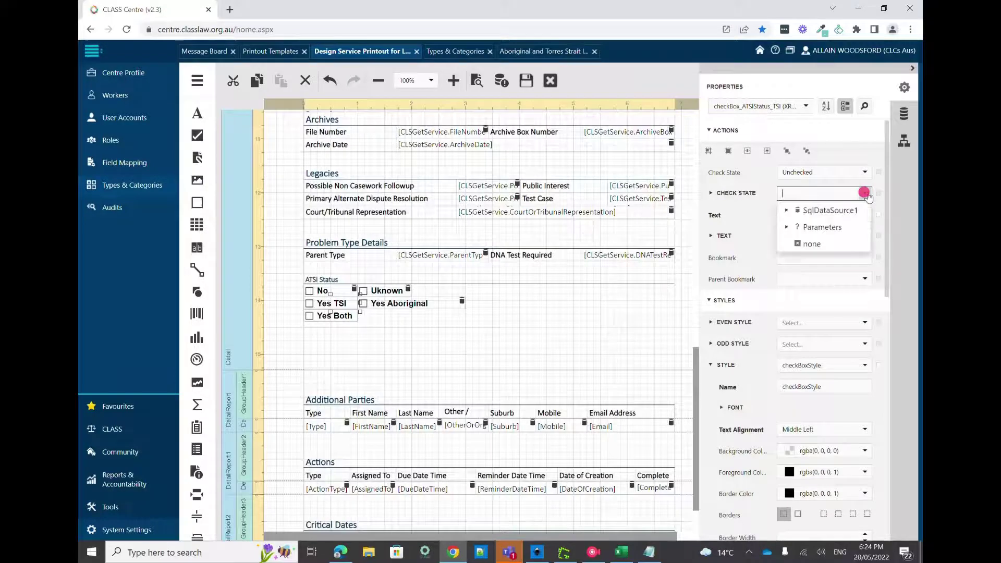
{"action": "left_click", "coordinate": [786, 210]}
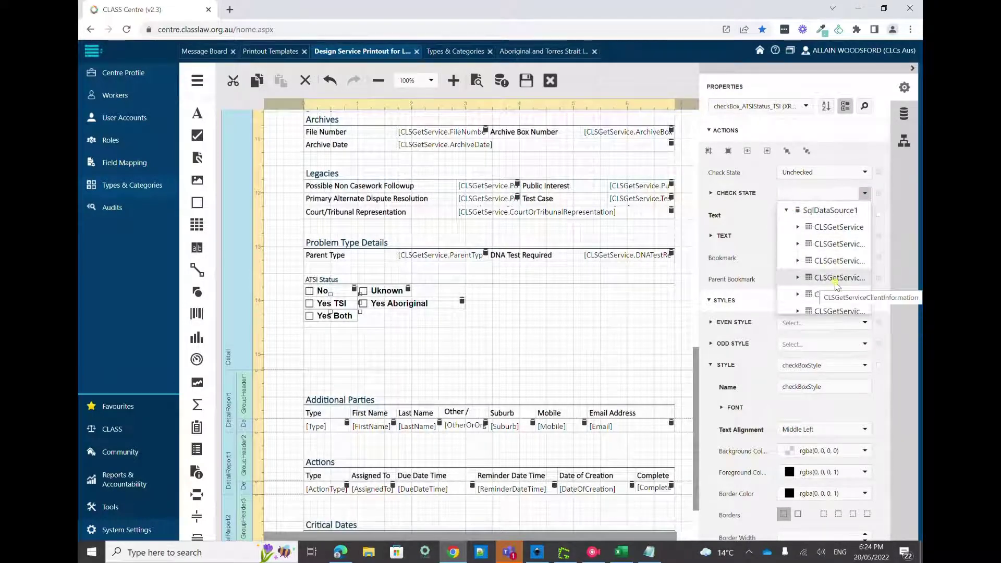
{"action": "left_click", "coordinate": [798, 278]}
{"action": "scroll", "coordinate": [813, 286], "scroll_direction": "down", "scroll_amount": 3}
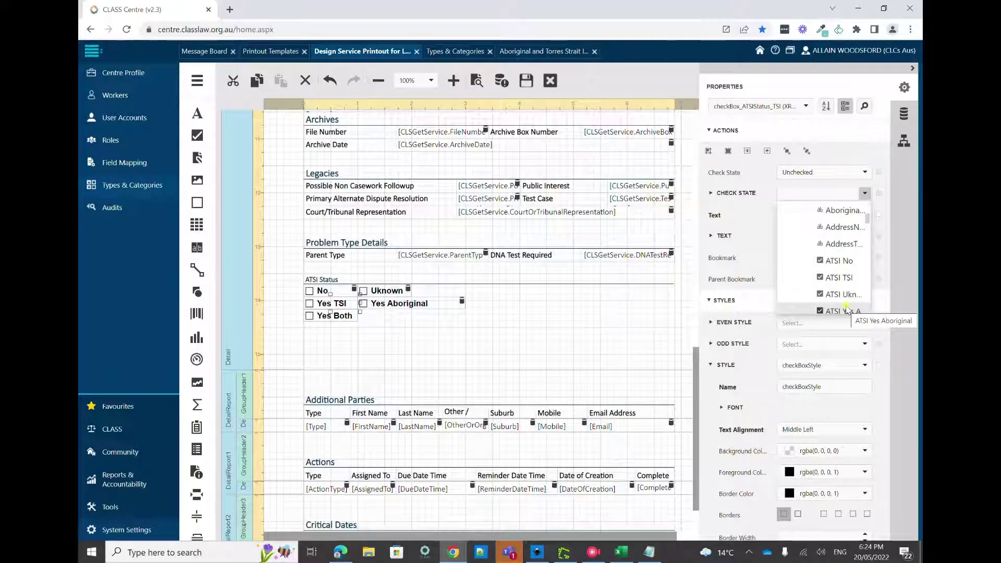
{"action": "left_click", "coordinate": [839, 277]}
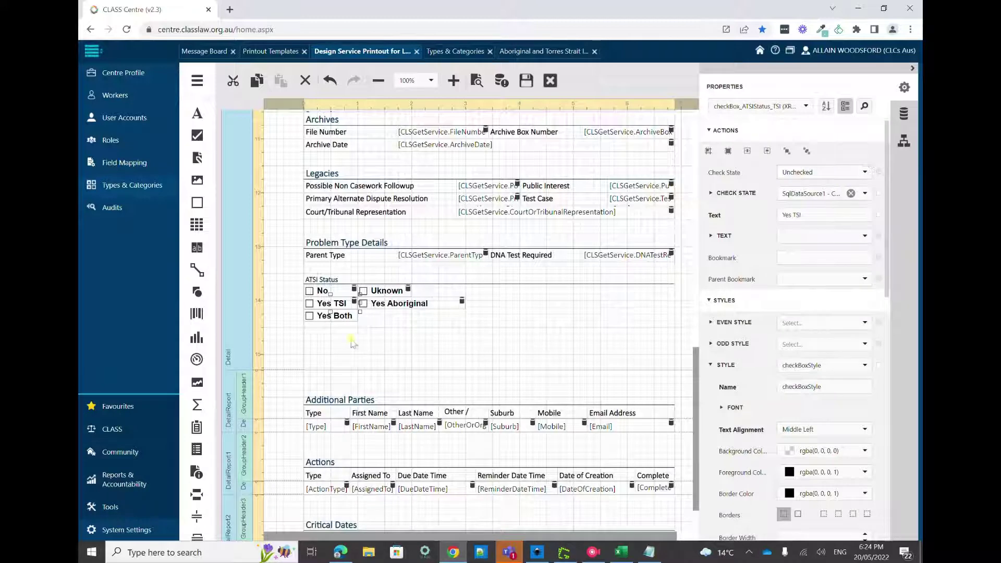
Step: Add a new calculated field to CLSGetServiceClientInformation for the Yes Both check box
{"action": "left_click", "coordinate": [334, 319]}
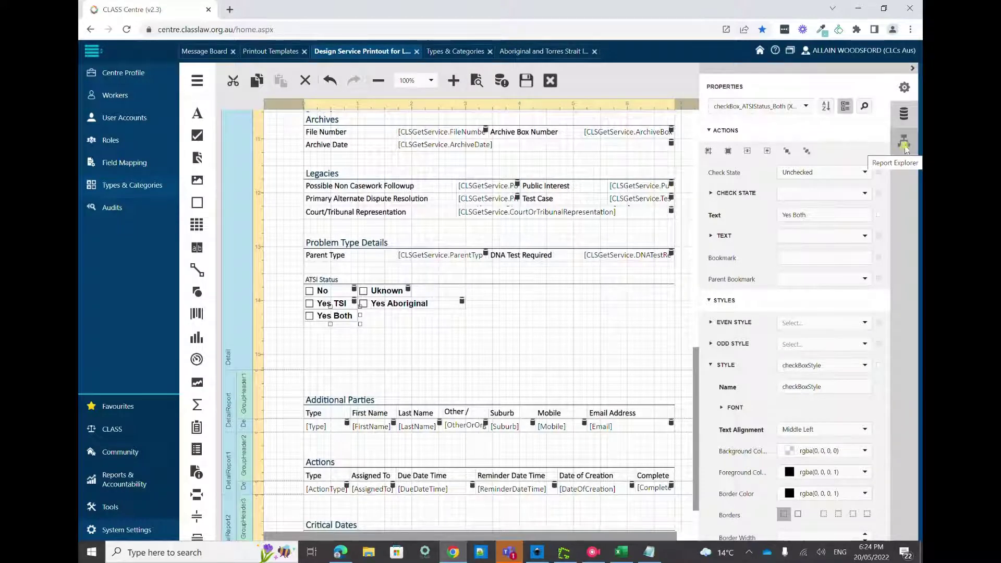
{"action": "left_click", "coordinate": [904, 113]}
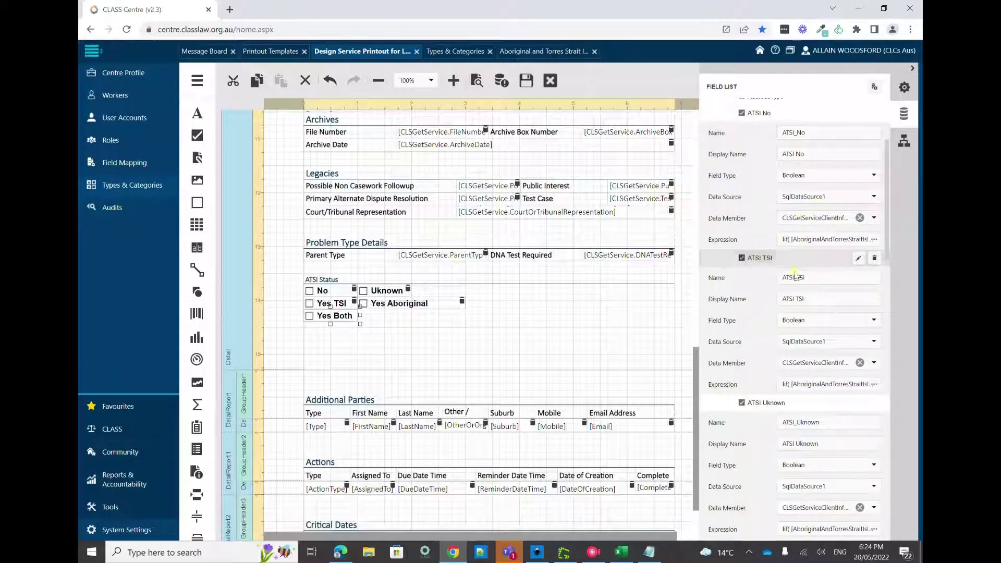
{"action": "scroll", "coordinate": [834, 339], "scroll_direction": "up", "scroll_amount": 3}
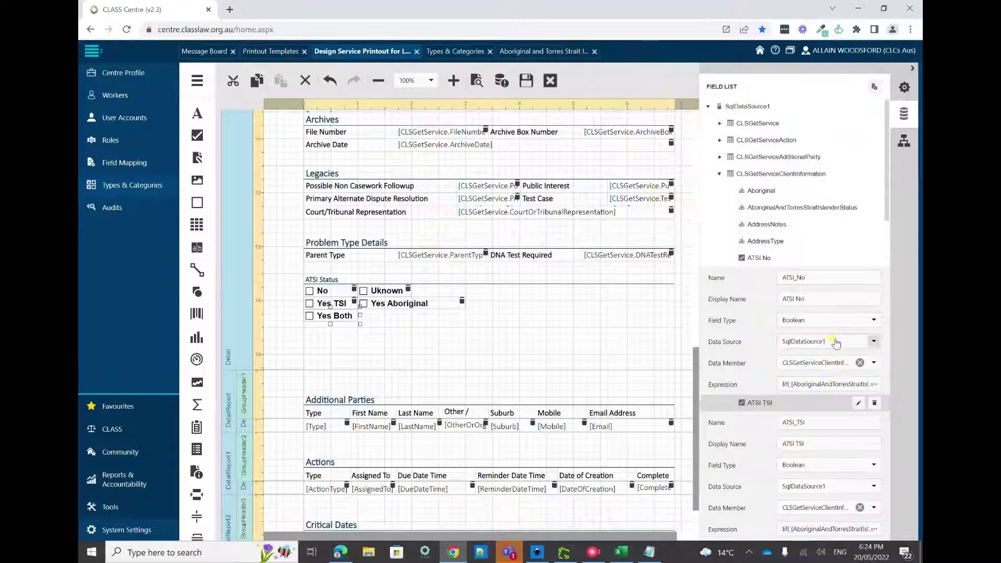
{"action": "left_click", "coordinate": [787, 171]}
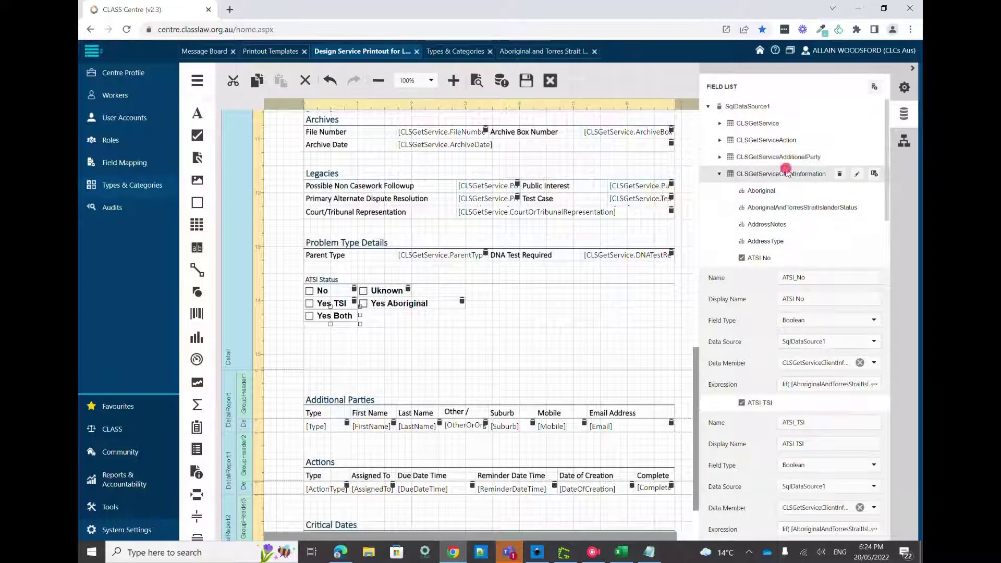
{"action": "left_click", "coordinate": [874, 173]}
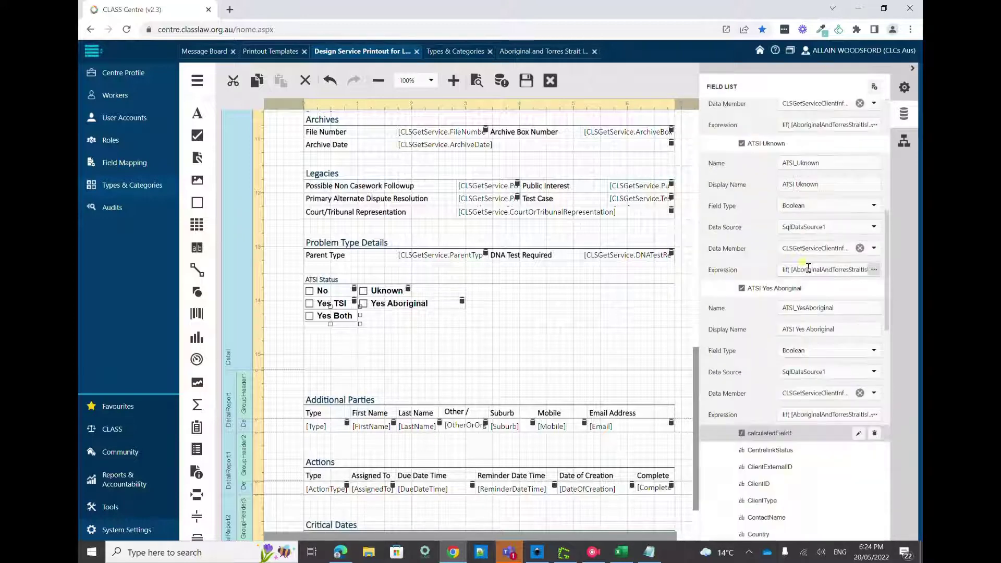
{"action": "scroll", "coordinate": [808, 268], "scroll_direction": "down", "scroll_amount": 4}
Step: Name the new calculated field ATSI_Both and give it the display name ATSI Both
{"action": "left_click", "coordinate": [858, 231]}
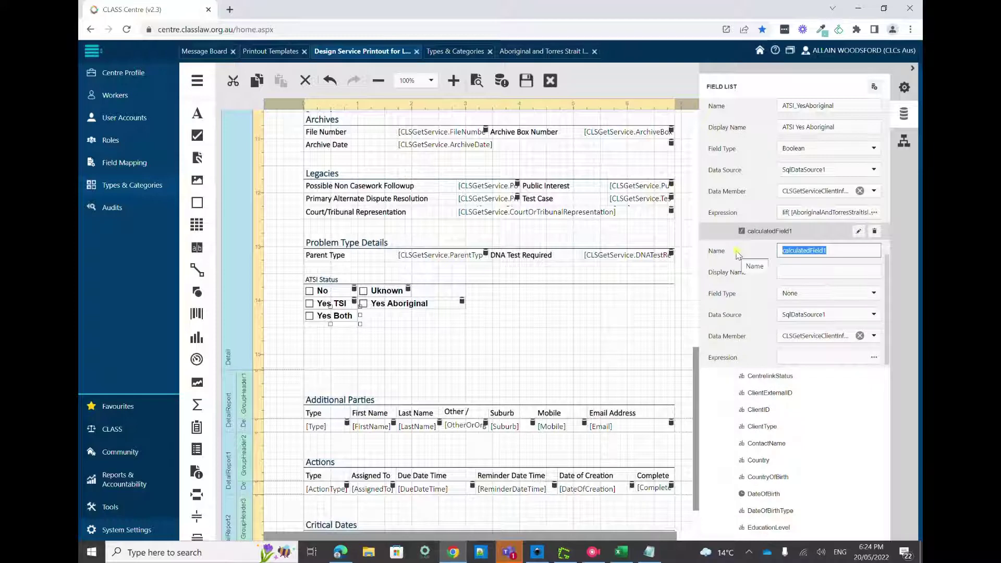
{"action": "type", "text": "ATSI_Y"}
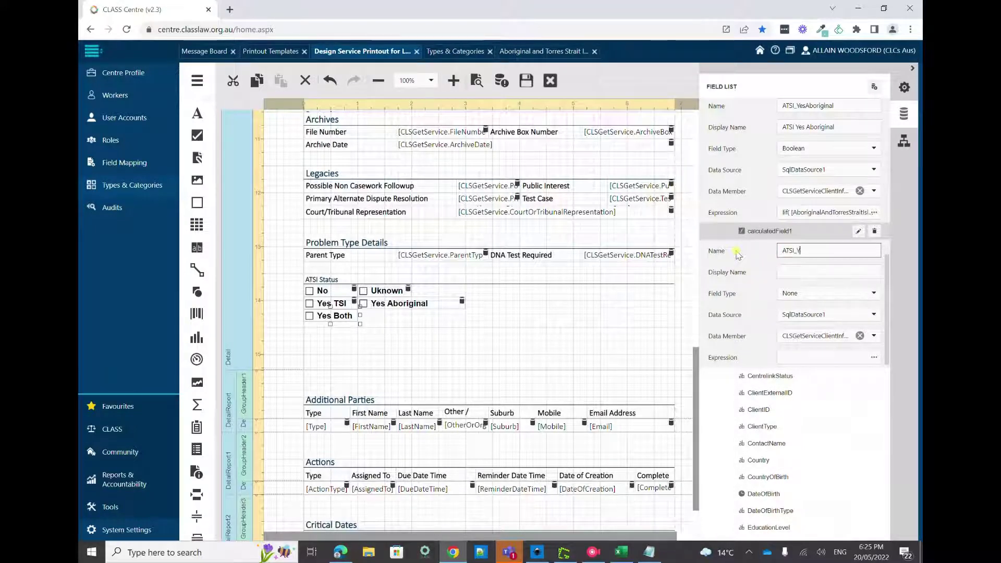
{"action": "key", "text": "BackSpace"}
{"action": "left_click", "coordinate": [817, 267]}
{"action": "type", "text": "ATSI "}
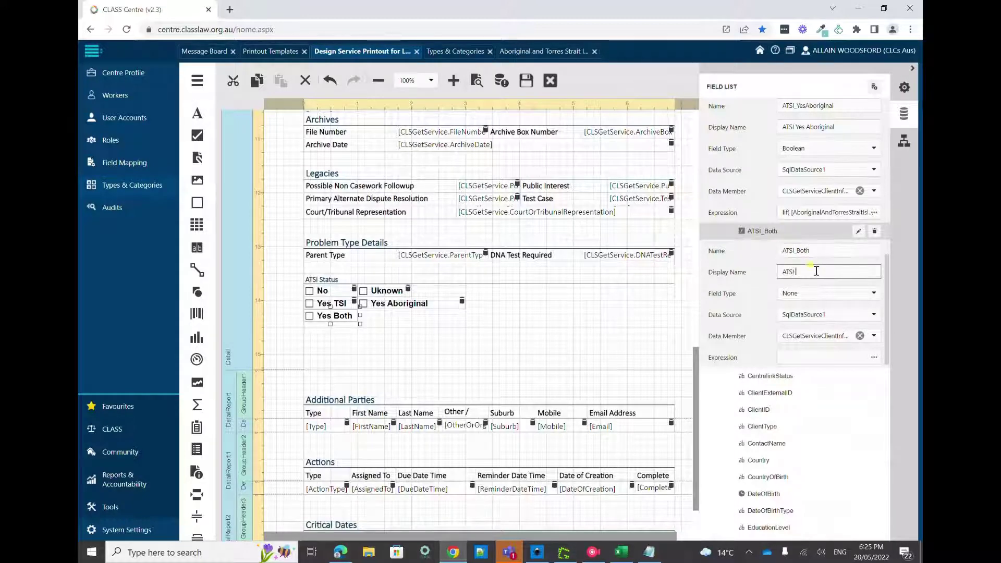
{"action": "type", "text": "Both"}
Step: Set the field type of the ATSI Both calculated field to Boolean
{"action": "scroll", "coordinate": [834, 302], "scroll_direction": "up", "scroll_amount": 6}
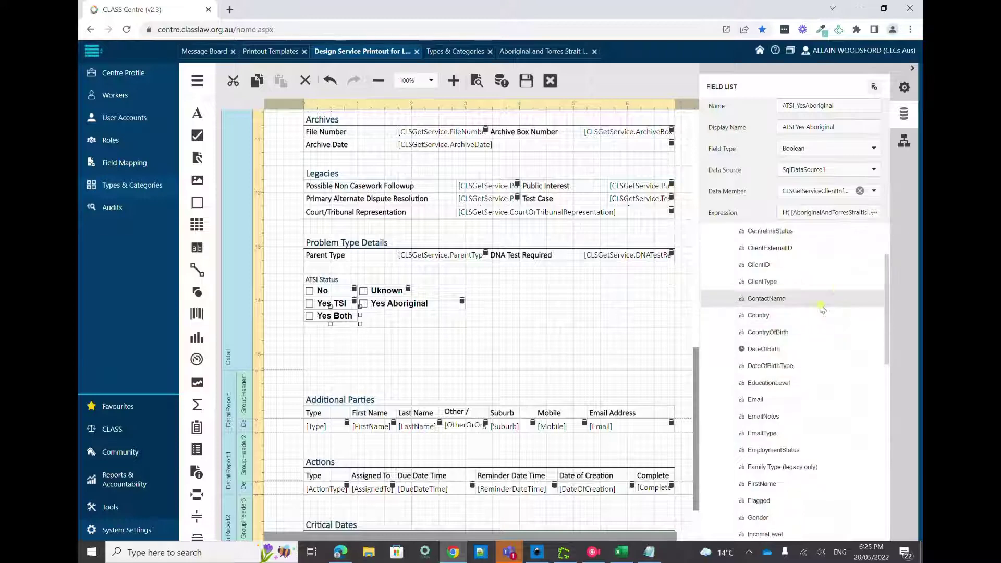
{"action": "scroll", "coordinate": [822, 264], "scroll_direction": "up", "scroll_amount": 8}
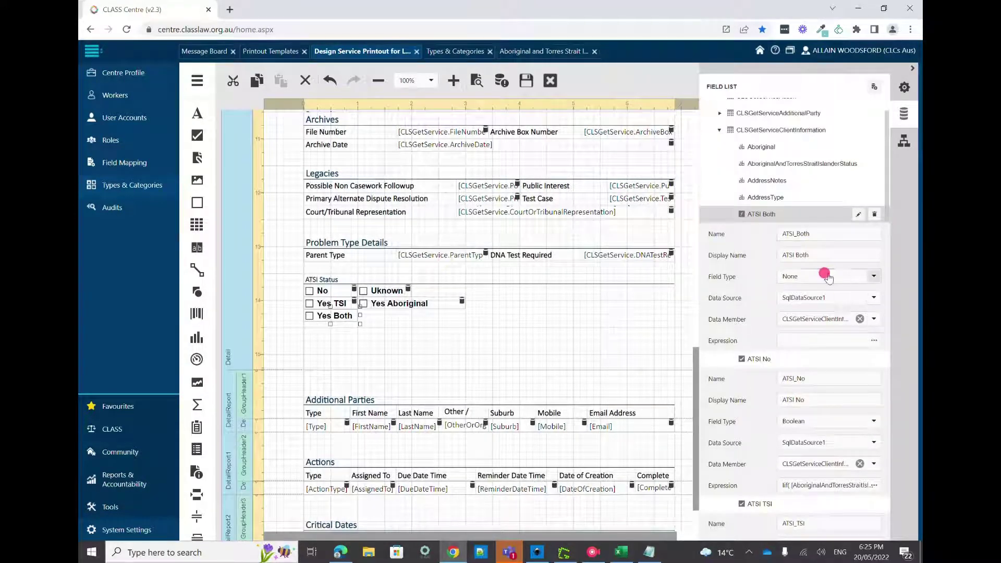
{"action": "left_click", "coordinate": [824, 276]}
{"action": "left_click", "coordinate": [795, 479]}
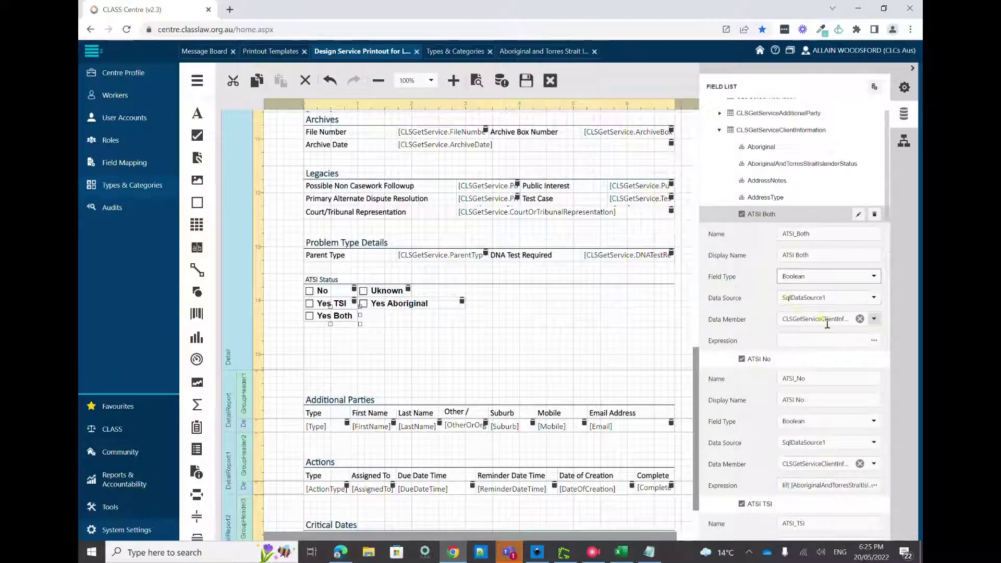
Step: Fill the ATSI Both field's expression with Iif( [AboriginalAndTorresStraitIslanderStatus] == 'Yes, Aboriginal',1 , 0) from the Notepad text
{"action": "left_click", "coordinate": [874, 340]}
{"action": "left_click", "coordinate": [649, 551]}
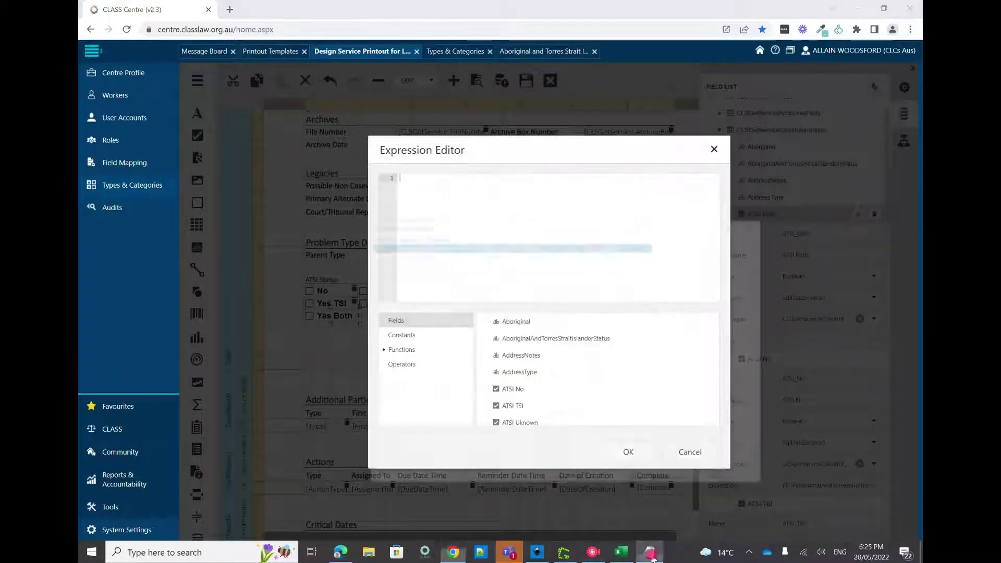
{"action": "left_click", "coordinate": [705, 150]}
{"action": "type", "text": "Iif( [AboriginalAndTorresStraitIslanderStatus] == 'Yes, Aboriginal',1 , 0)"}
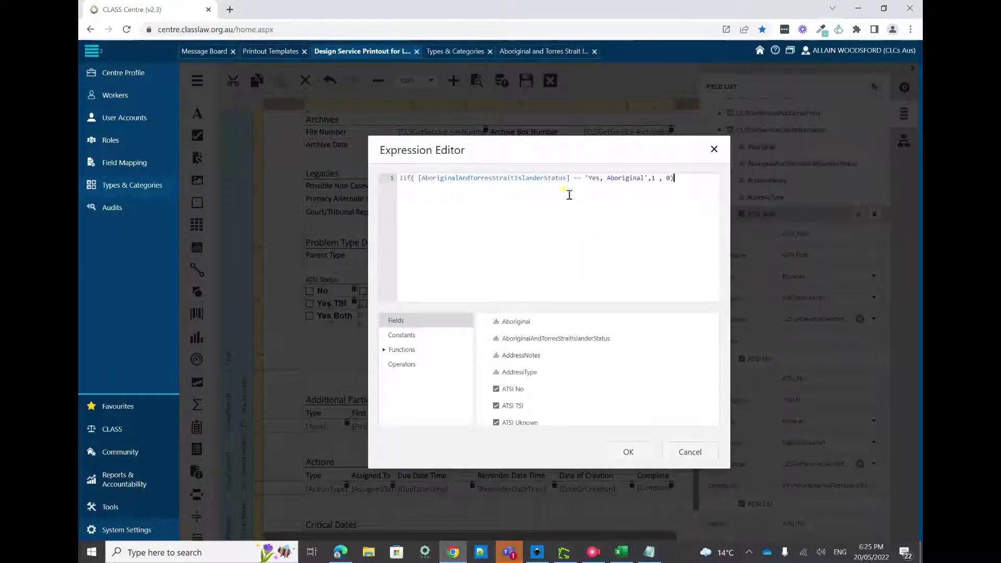
Step: Copy the Mapped To text Both Aboriginal and TorresStraitIslander from cell C5 of the Aboriginal_and_Torres_Strait_Islander_Status.csv spreadsheet in Excel
{"action": "left_click", "coordinate": [621, 552]}
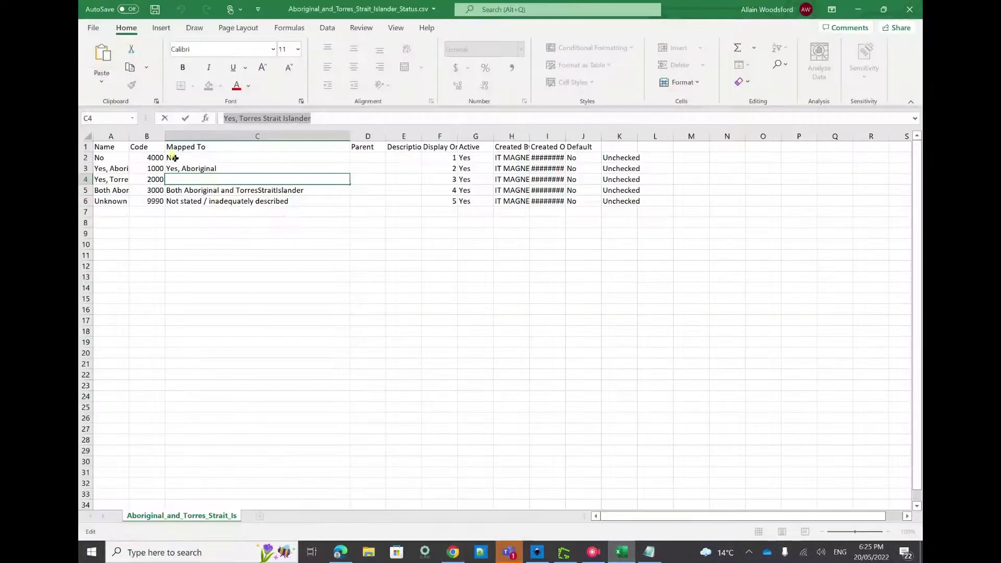
{"action": "left_click", "coordinate": [198, 191]}
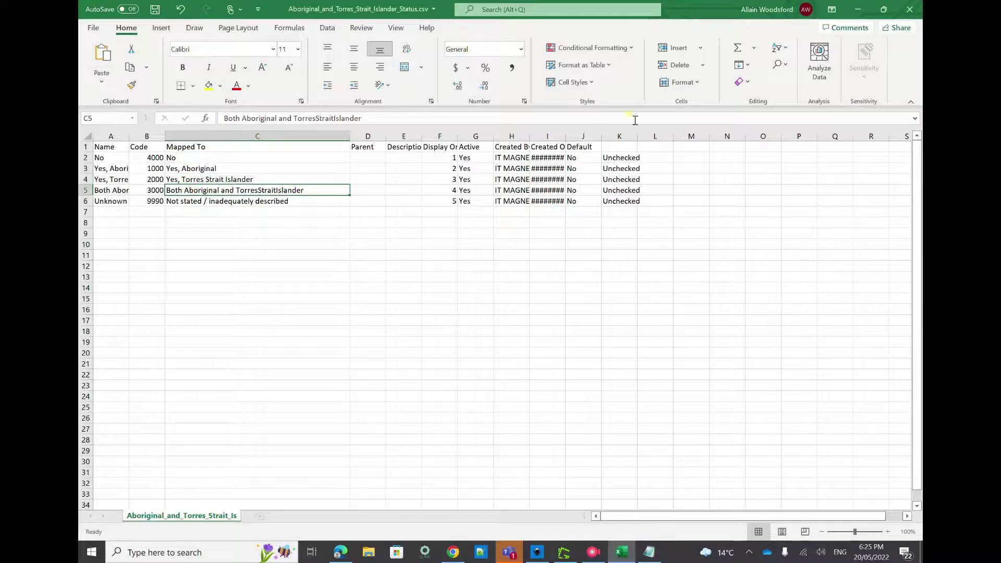
{"action": "left_click", "coordinate": [336, 118]}
{"action": "key", "text": "ctrl+a"}
{"action": "key", "text": "ctrl+c"}
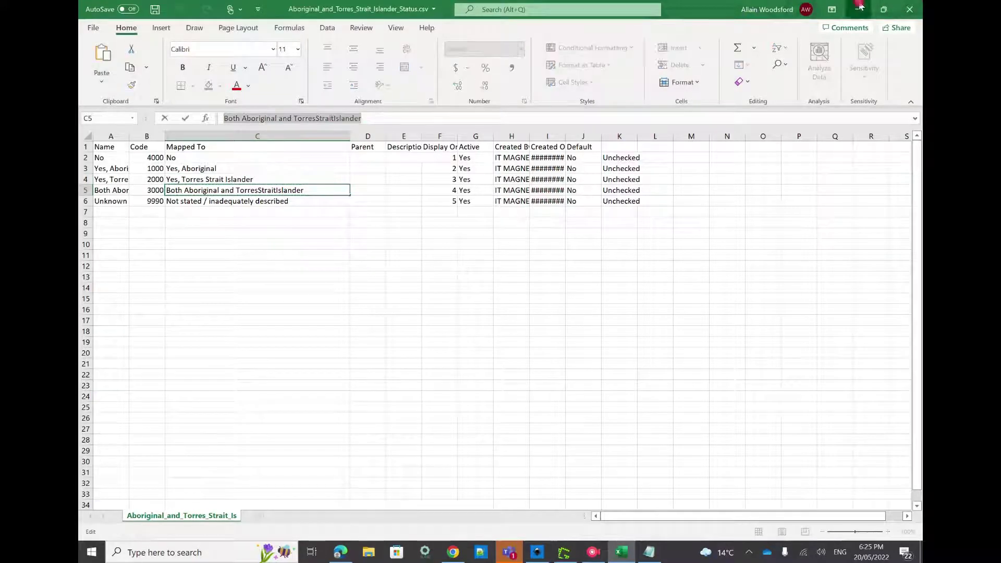
Step: Back in the CLASS expression editor, replace 'Yes, Aboriginal' in the ATSI Both expression with the copied text Both Aboriginal and TorresStraitIslander
{"action": "key", "text": "alt+Tab"}
{"action": "left_click_drag", "start_coordinate": [647, 178], "coordinate": [591, 177]}
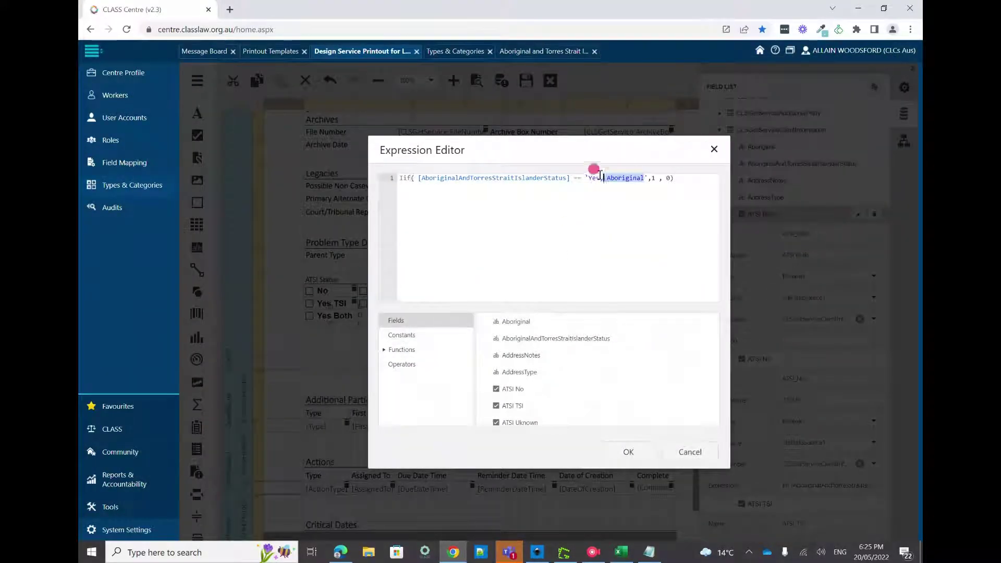
{"action": "key", "text": "ctrl+v"}
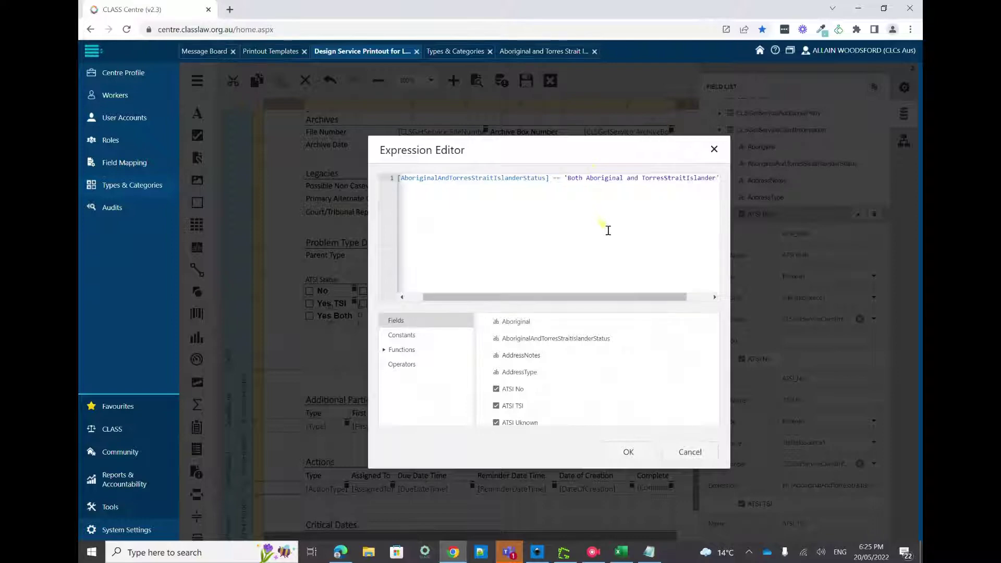
{"action": "left_click_drag", "start_coordinate": [607, 293], "coordinate": [681, 297]}
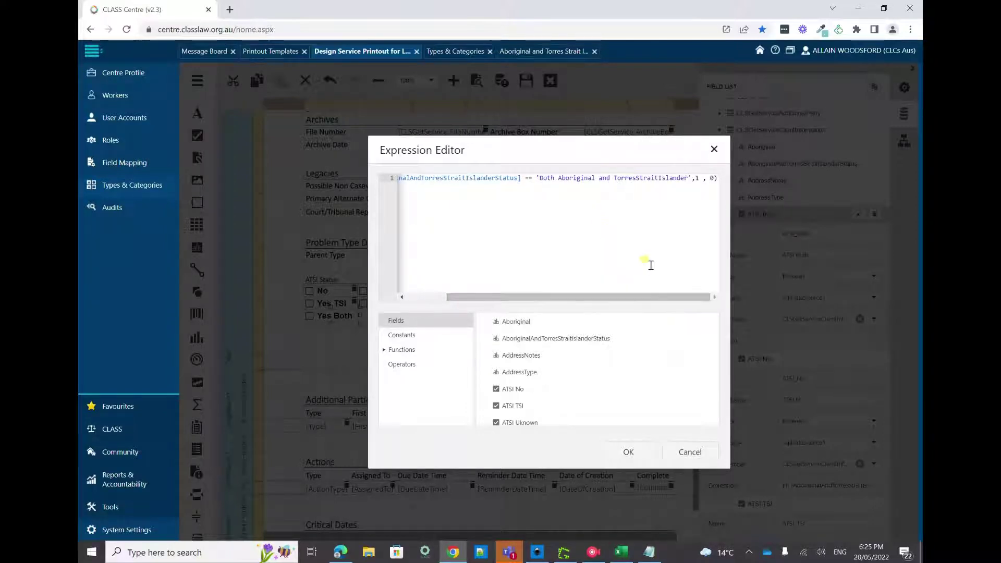
Step: Try splitting the ATSI Both expression across several lines, and remove the line breaks again
{"action": "key", "text": "Return"}
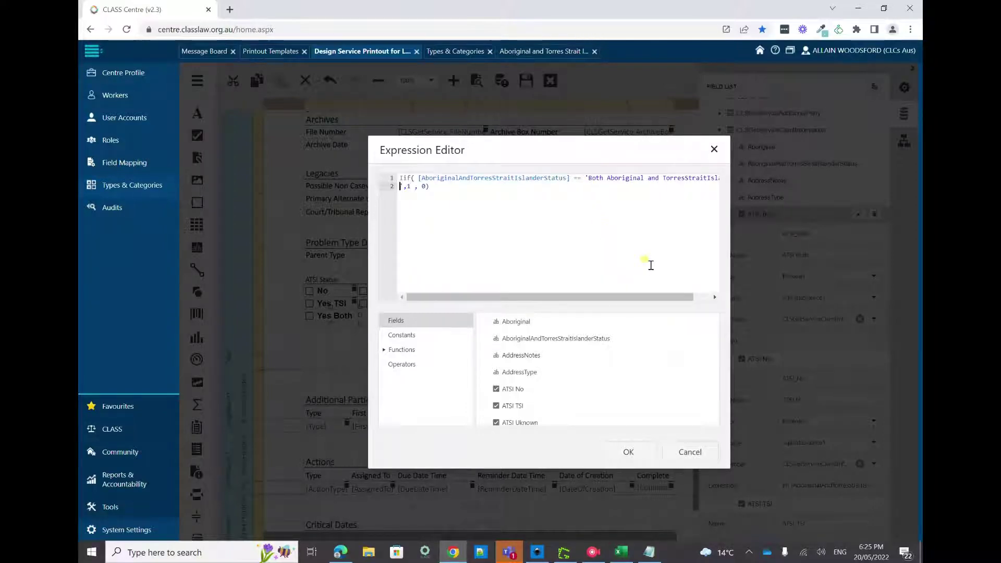
{"action": "left_click_drag", "start_coordinate": [629, 297], "coordinate": [521, 305]}
{"action": "key", "text": "BackSpace"}
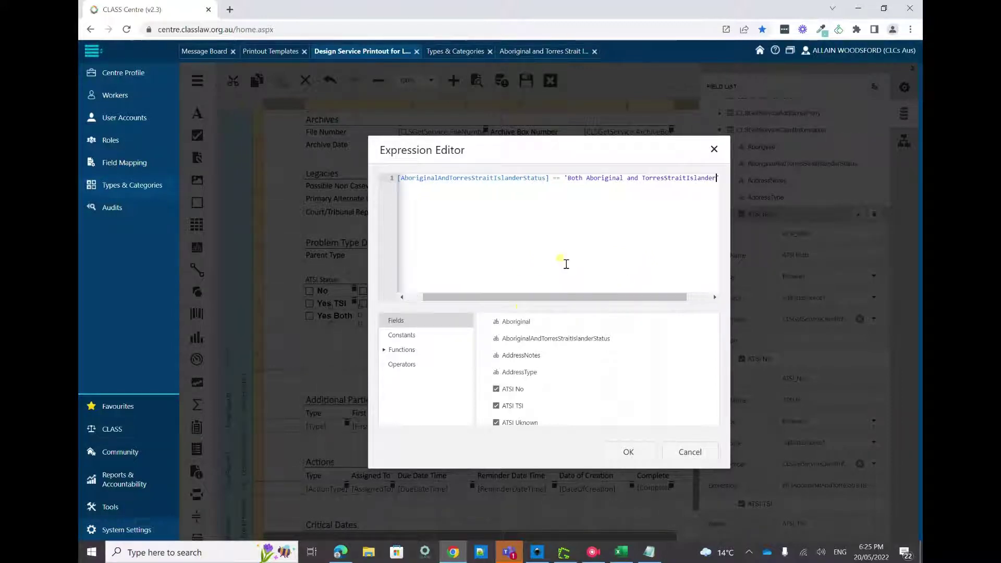
{"action": "left_click_drag", "start_coordinate": [629, 298], "coordinate": [731, 280]}
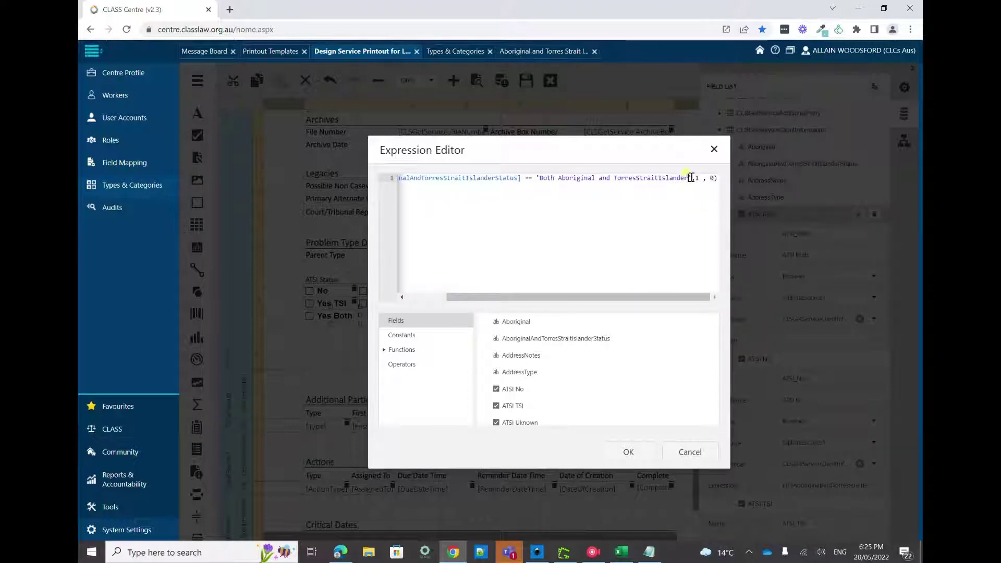
{"action": "left_click_drag", "start_coordinate": [688, 179], "coordinate": [575, 182]}
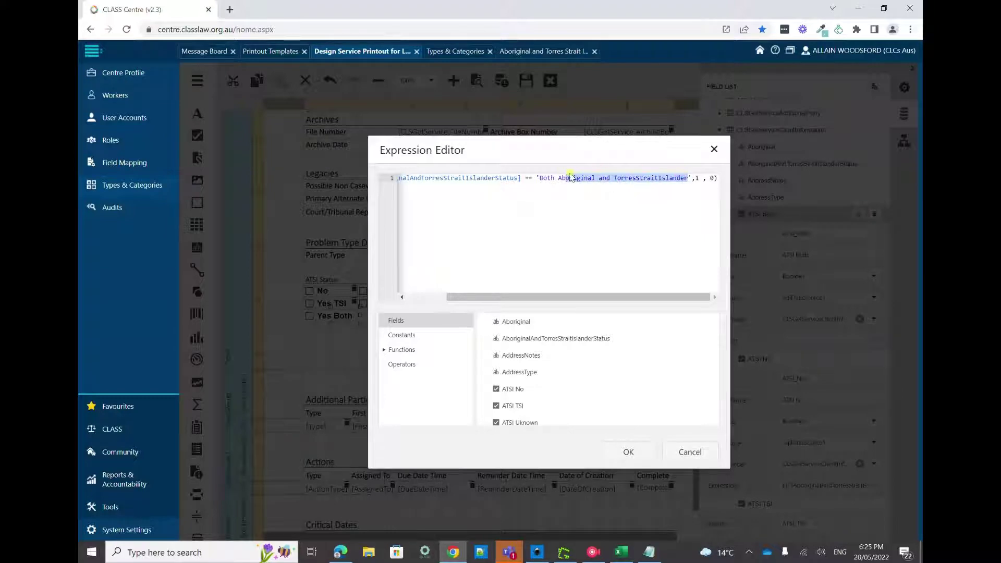
{"action": "left_click", "coordinate": [562, 176]}
{"action": "key", "text": "Return"}
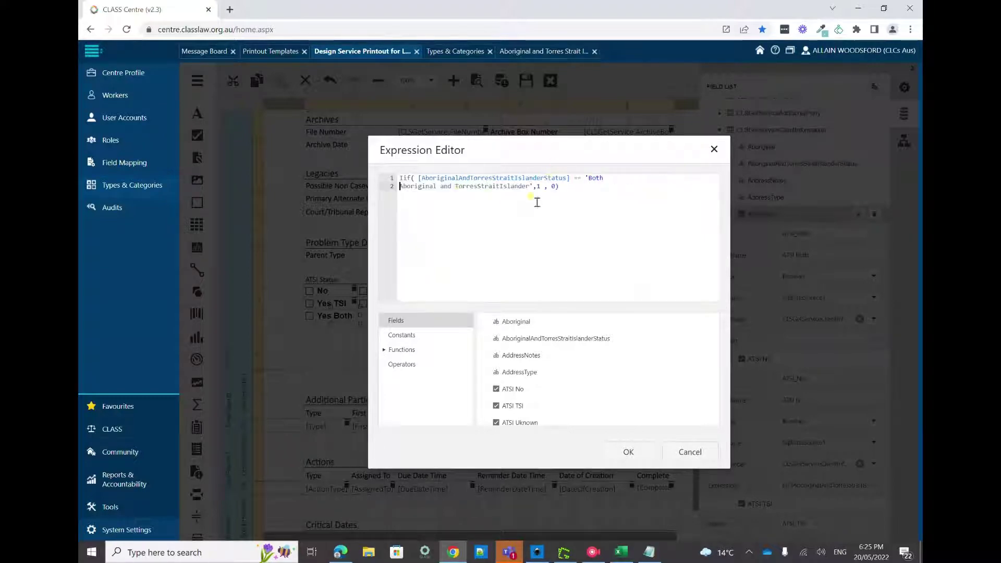
{"action": "left_click", "coordinate": [453, 187]}
{"action": "key", "text": "Return"}
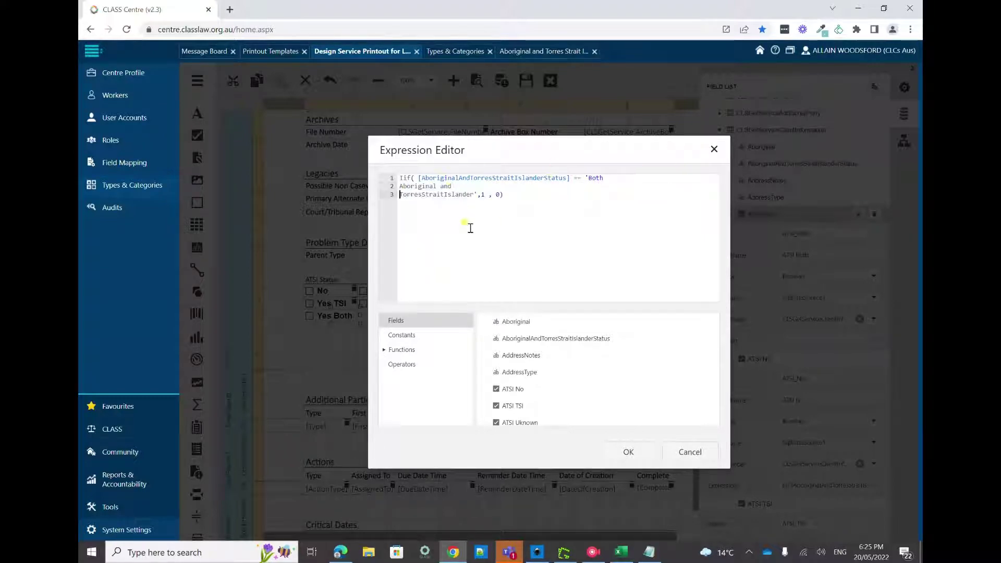
{"action": "key", "text": "BackSpace"}
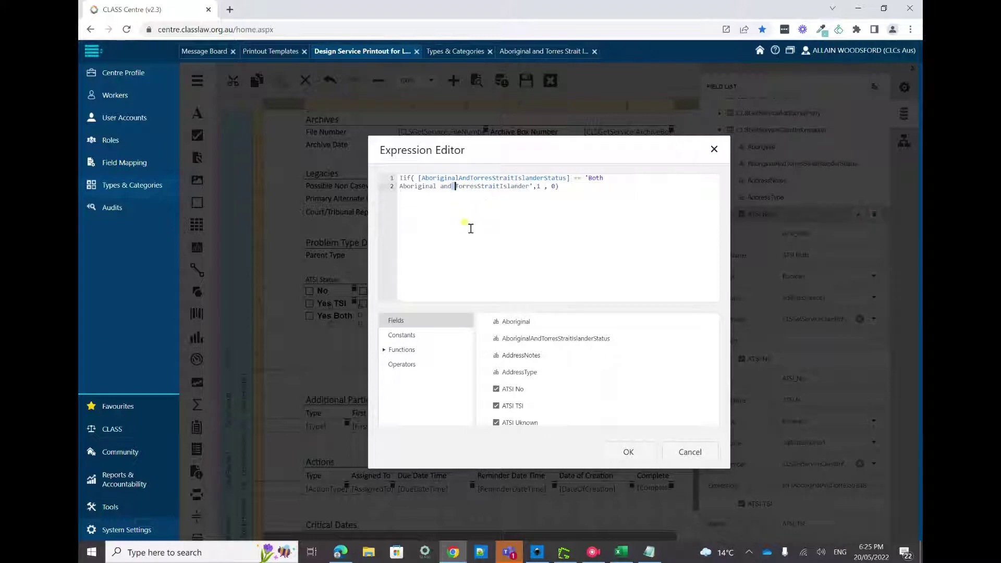
{"action": "key", "text": "Home"}
{"action": "key", "text": "BackSpace"}
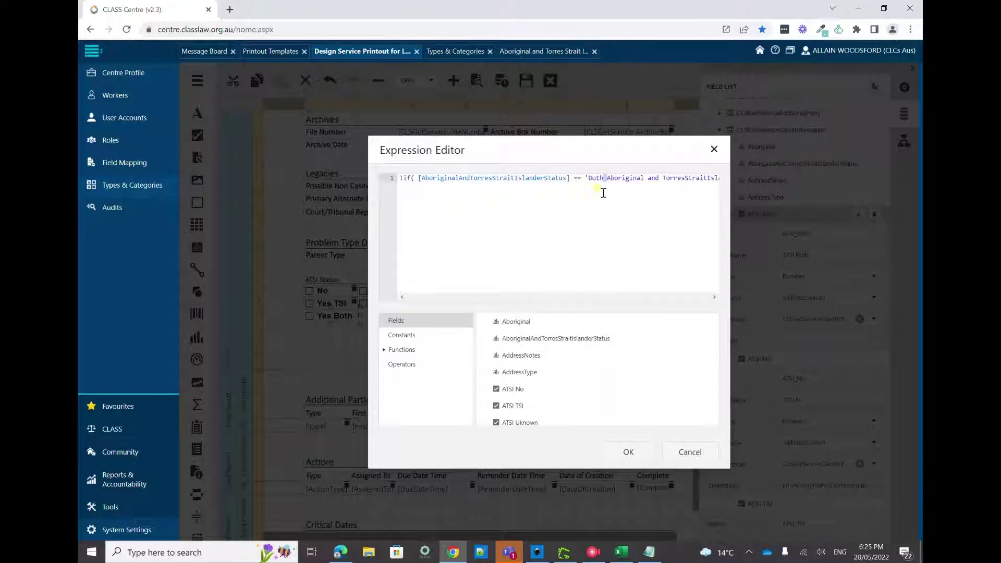
Step: Check the status text through to the end of the ATSI Both expression and accept the expression
{"action": "left_click_drag", "start_coordinate": [568, 179], "coordinate": [715, 179]}
{"action": "left_click", "coordinate": [629, 452]}
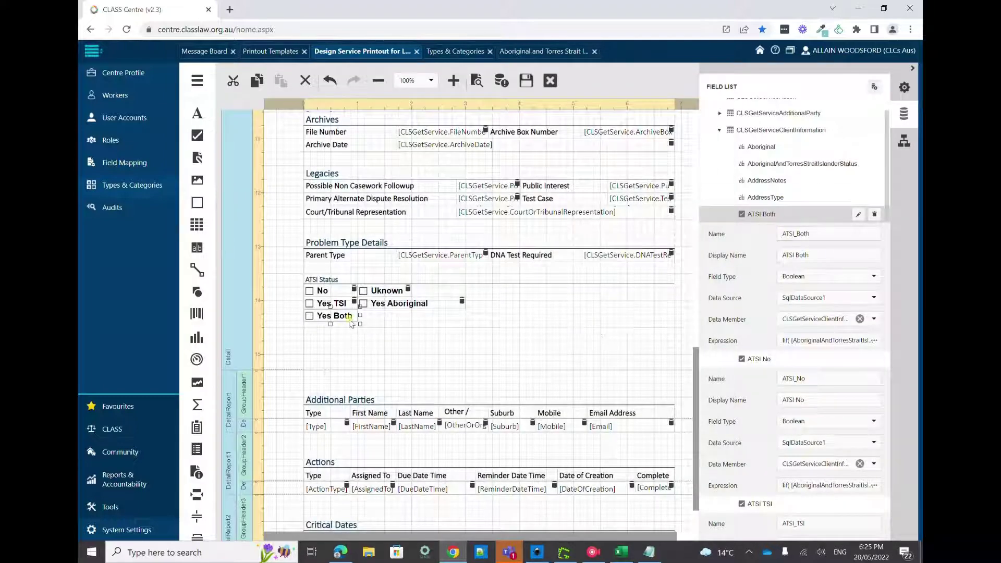
Step: Bind the check state of checkBox_ATSIStatus_Both to the ATSI Both calculated field under CLSGetServiceClientInformation in SqlDataSource1
{"action": "left_click", "coordinate": [906, 141]}
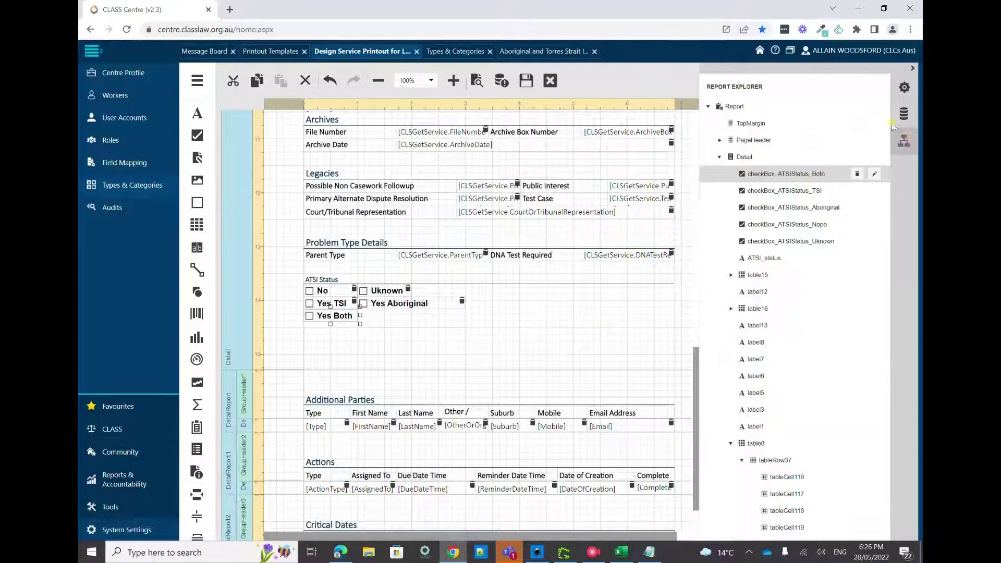
{"action": "left_click", "coordinate": [874, 174]}
{"action": "left_click", "coordinate": [806, 193]}
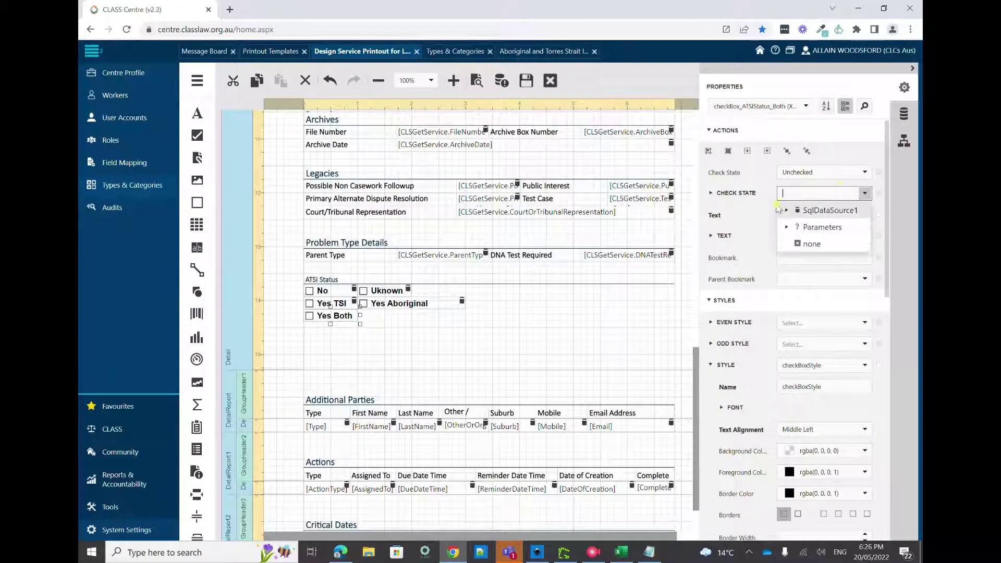
{"action": "left_click", "coordinate": [786, 210]}
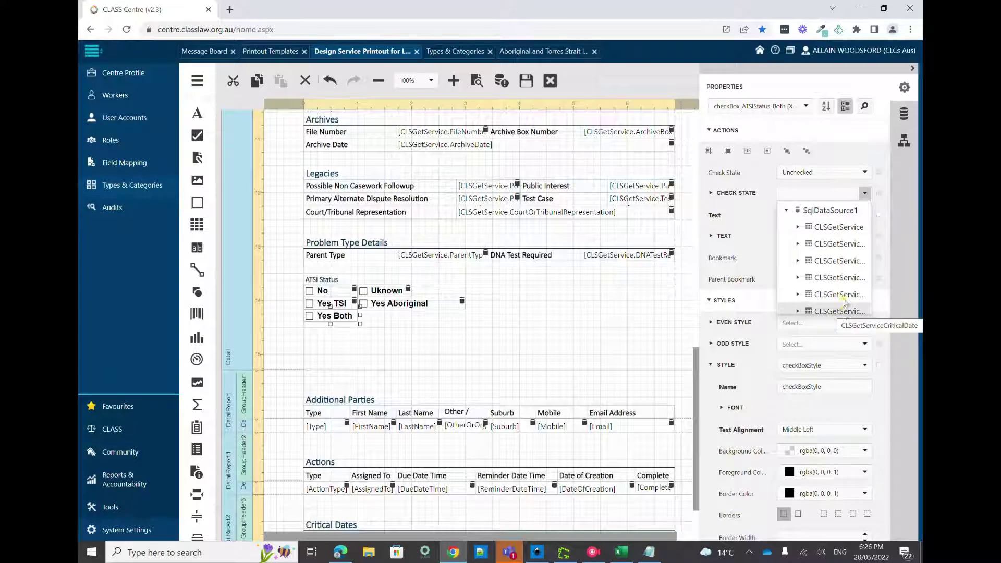
{"action": "left_click", "coordinate": [798, 277]}
{"action": "scroll", "coordinate": [816, 282], "scroll_direction": "down", "scroll_amount": 2}
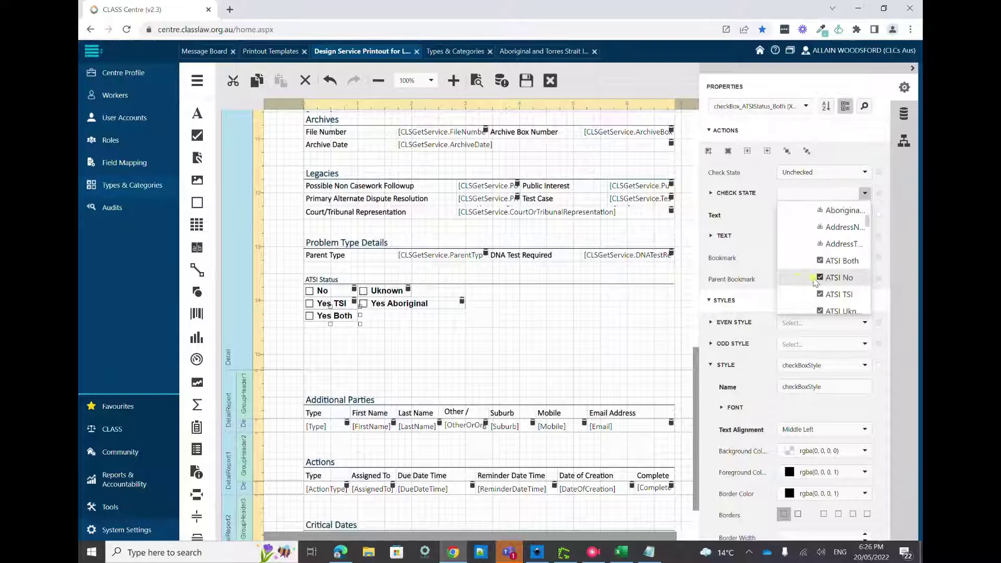
{"action": "left_click", "coordinate": [840, 260]}
{"action": "left_click", "coordinate": [417, 343]}
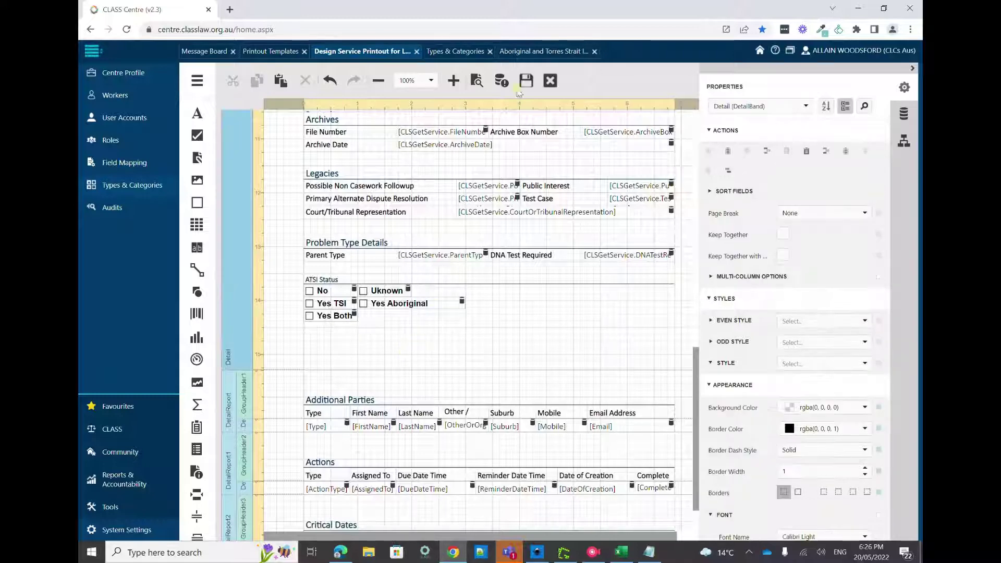
Step: Save the service printout template and close its designer
{"action": "left_click", "coordinate": [526, 81]}
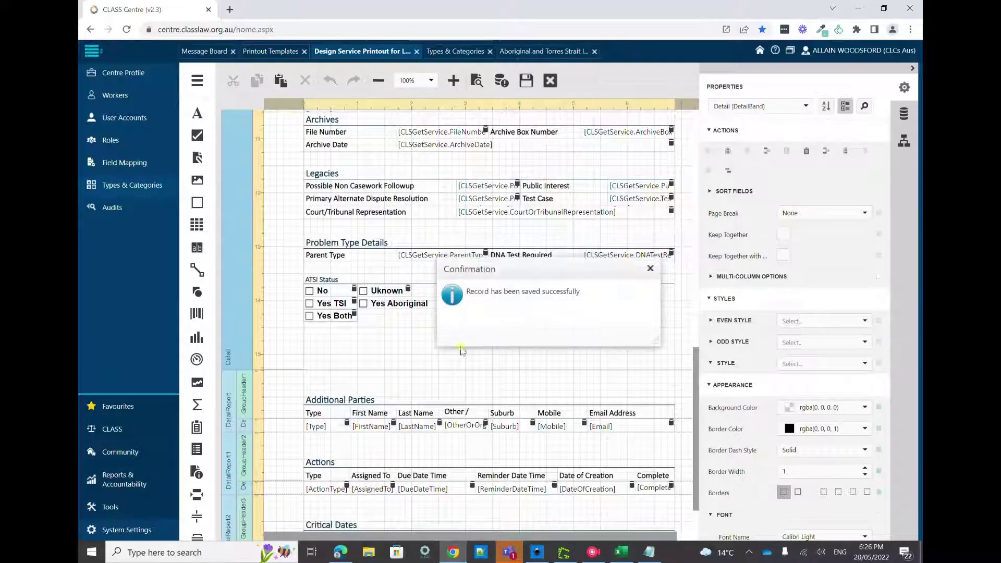
{"action": "left_click", "coordinate": [650, 268]}
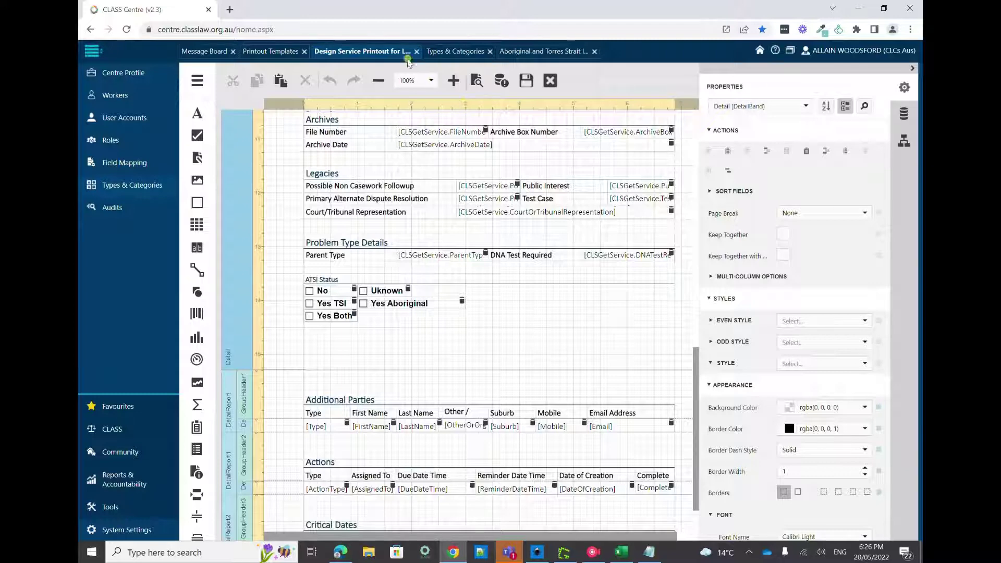
{"action": "left_click", "coordinate": [417, 51]}
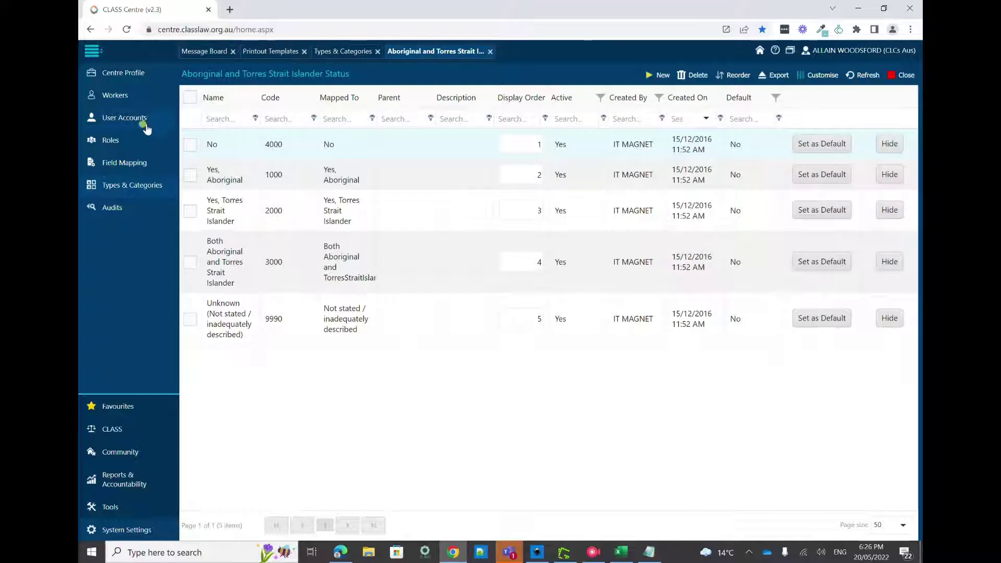
Step: Search the services for IDs containing s and open the Ongoing Non-Legal Support Service record from the list
{"action": "left_click", "coordinate": [130, 428]}
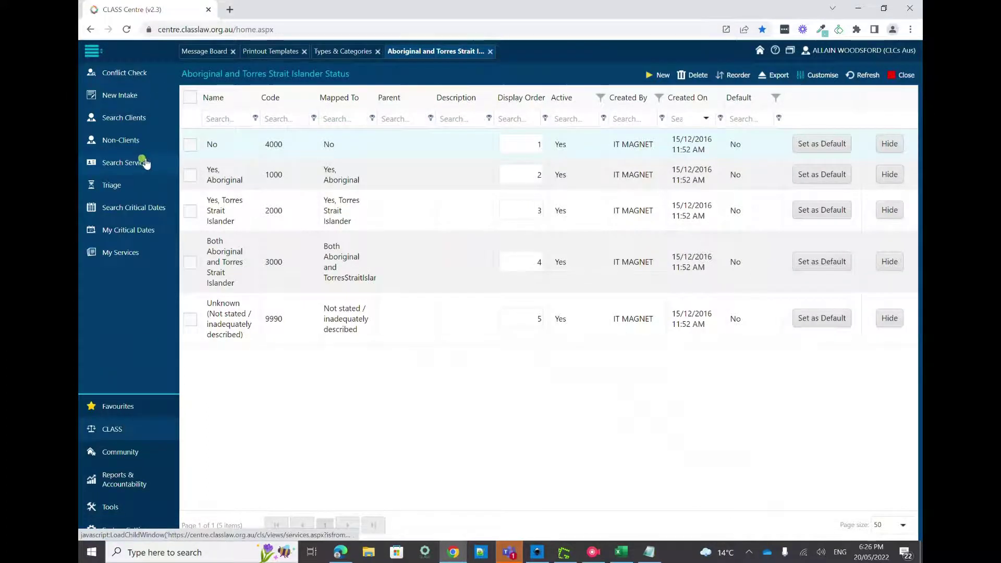
{"action": "left_click", "coordinate": [145, 164]}
{"action": "left_click", "coordinate": [223, 126]}
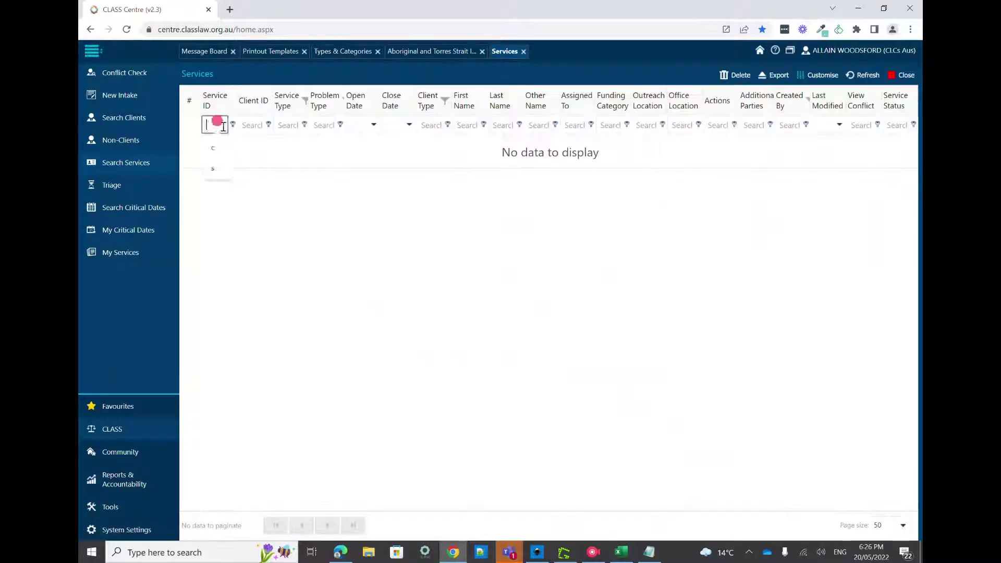
{"action": "type", "text": "s"}
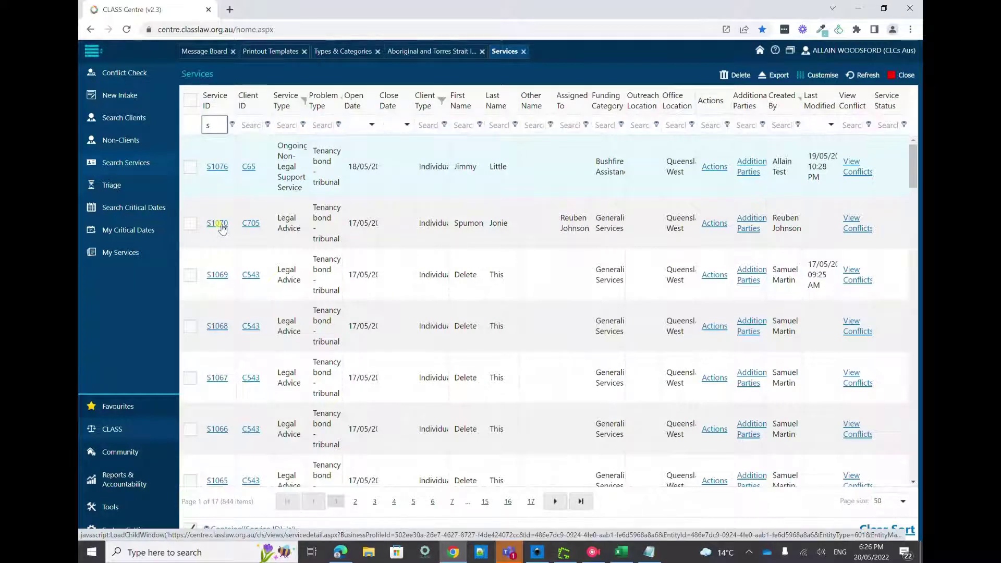
{"action": "left_click", "coordinate": [218, 167]}
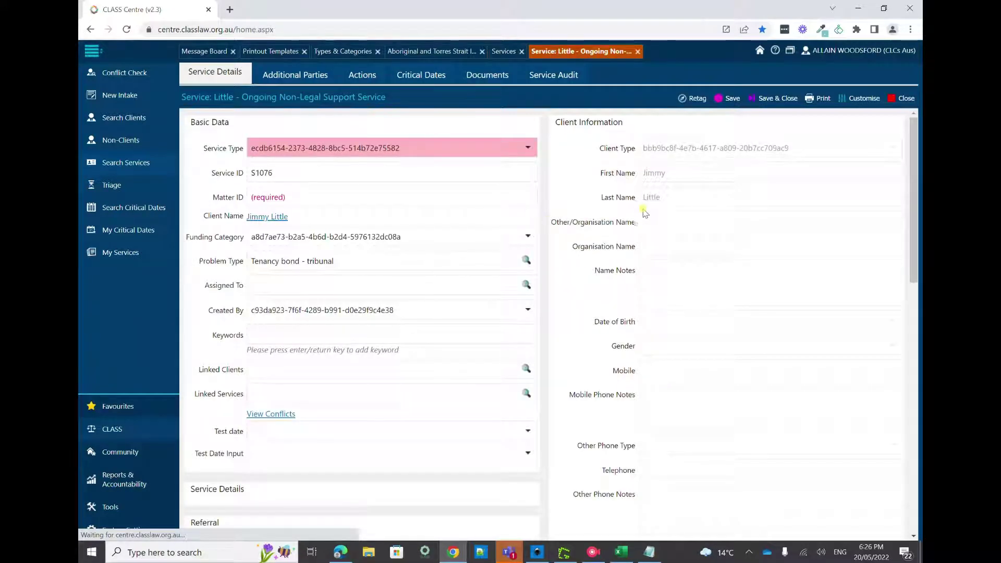
Step: Look through the service details and open the record of the linked client
{"action": "scroll", "coordinate": [648, 217], "scroll_direction": "down", "scroll_amount": 2}
{"action": "scroll", "coordinate": [648, 217], "scroll_direction": "down", "scroll_amount": 3}
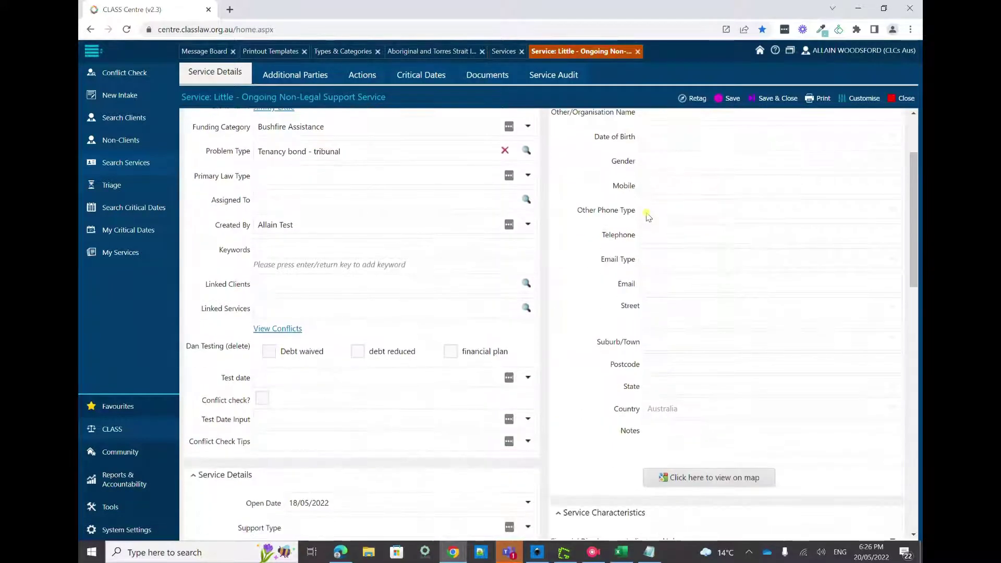
{"action": "scroll", "coordinate": [648, 216], "scroll_direction": "down", "scroll_amount": 6}
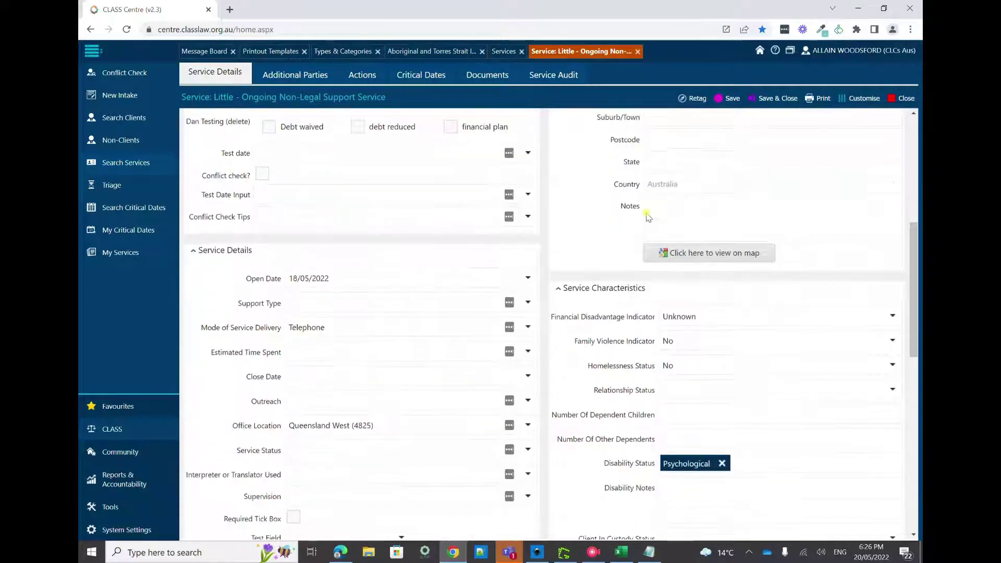
{"action": "scroll", "coordinate": [639, 229], "scroll_direction": "up", "scroll_amount": 7}
{"action": "scroll", "coordinate": [639, 229], "scroll_direction": "up", "scroll_amount": 4}
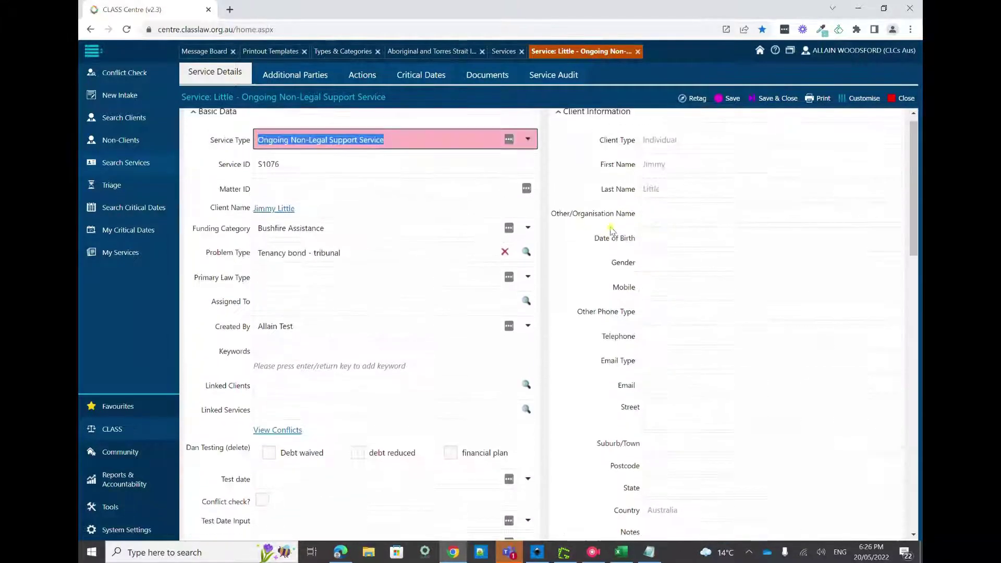
{"action": "left_click", "coordinate": [284, 218]}
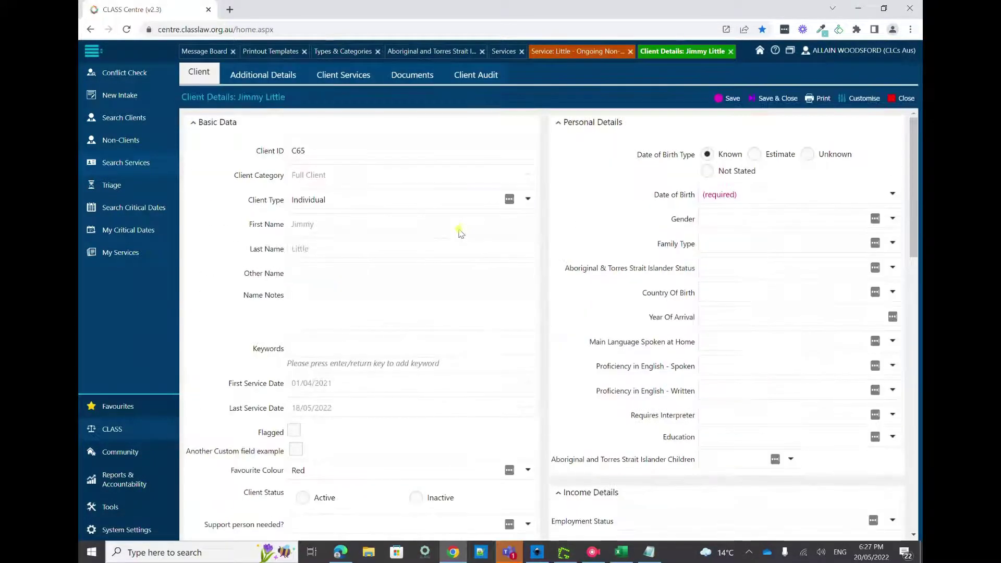
Step: Set the client's Aboriginal & Torres Strait Islander Status to Both Aboriginal and Torres Strait Islander and Date of Birth Type to Unknown, and try saving
{"action": "left_click", "coordinate": [762, 268]}
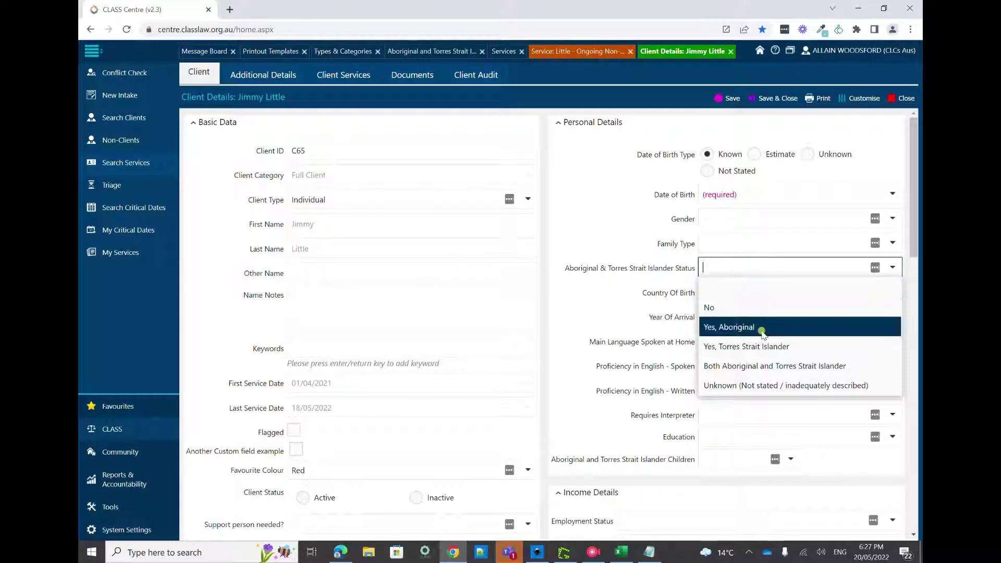
{"action": "left_click", "coordinate": [749, 367]}
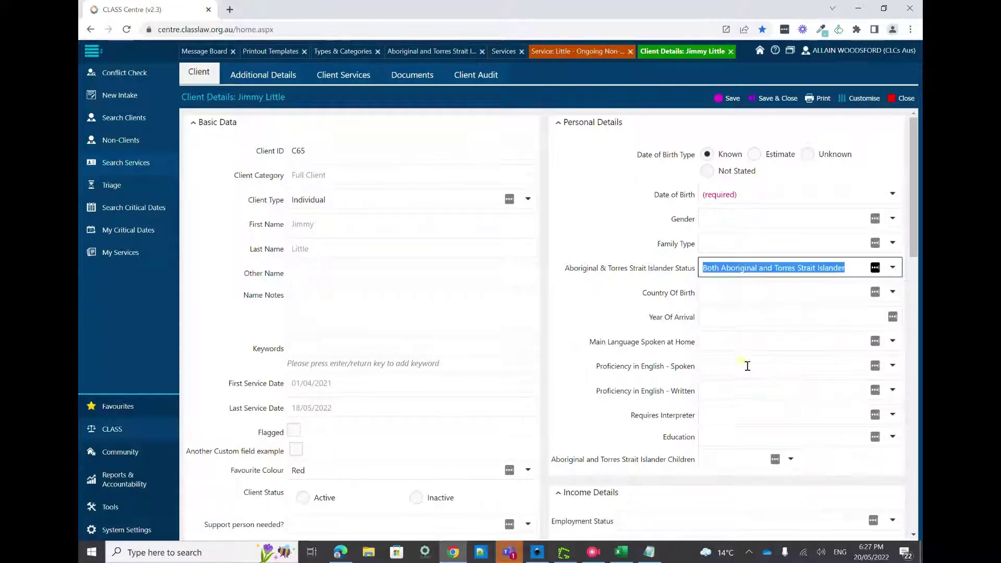
{"action": "left_click", "coordinate": [772, 202]}
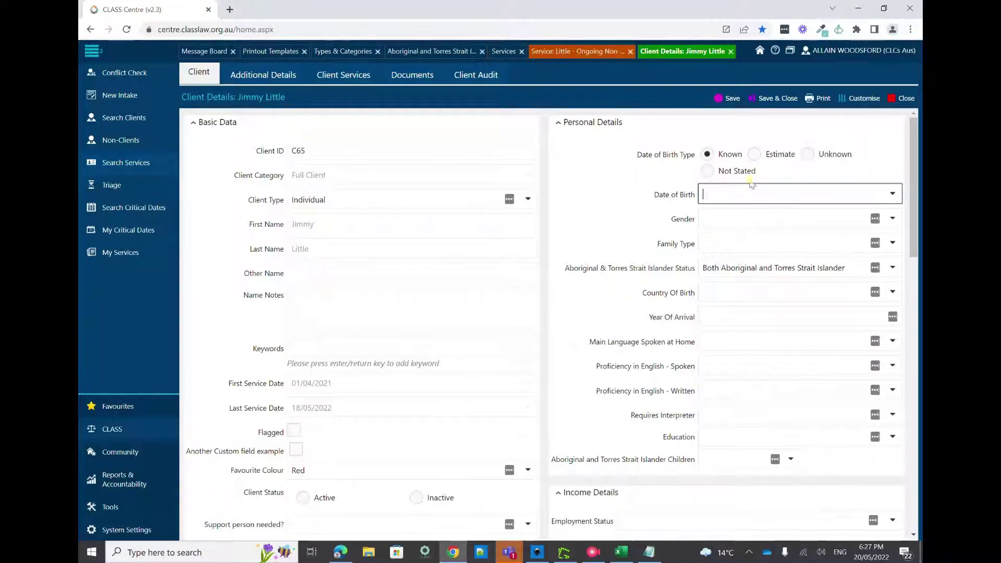
{"action": "left_click", "coordinate": [834, 154]}
{"action": "left_click", "coordinate": [727, 99]}
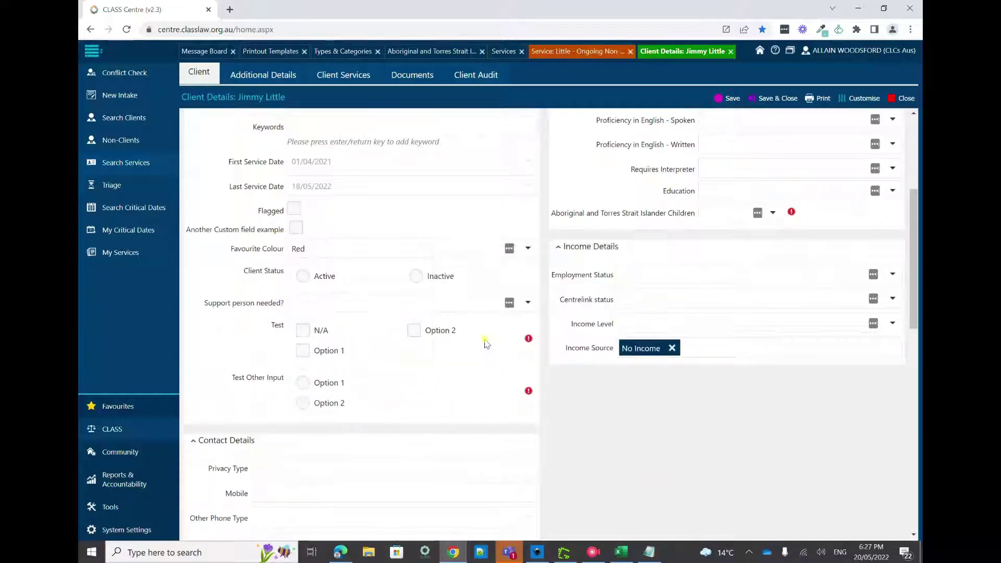
Step: Set Test and Test Other Input to Option 2, choose Both Aboriginal and Torres Strait Islander for the children's field, and save and close the client
{"action": "left_click", "coordinate": [439, 330]}
{"action": "left_click", "coordinate": [351, 401]}
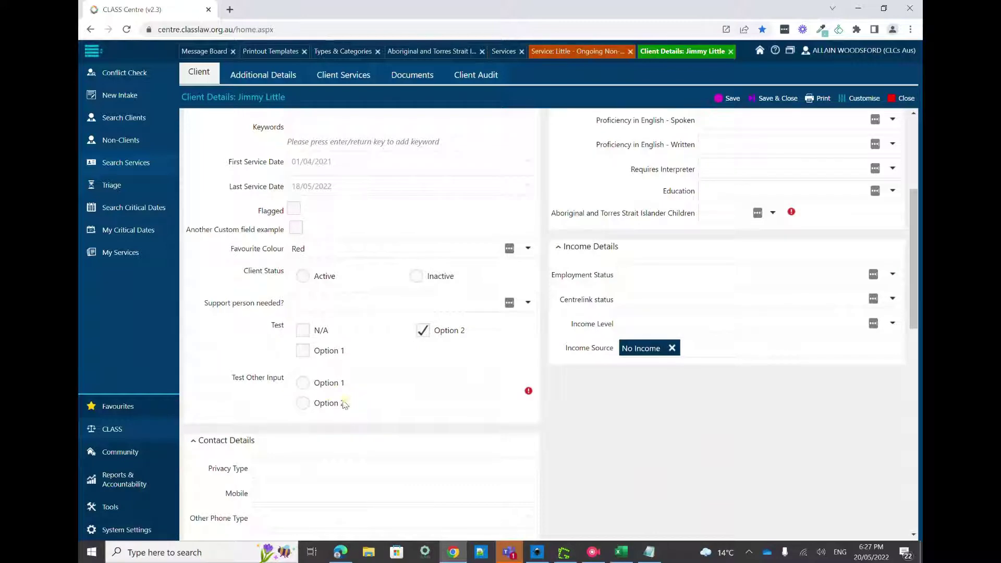
{"action": "left_click", "coordinate": [773, 212]}
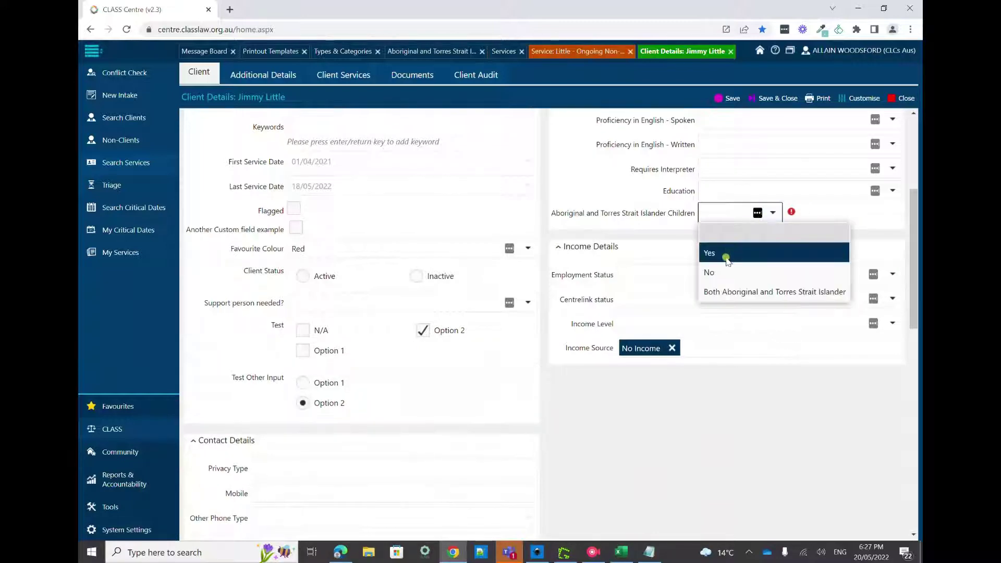
{"action": "left_click", "coordinate": [729, 293]}
{"action": "scroll", "coordinate": [752, 297], "scroll_direction": "down", "scroll_amount": 10}
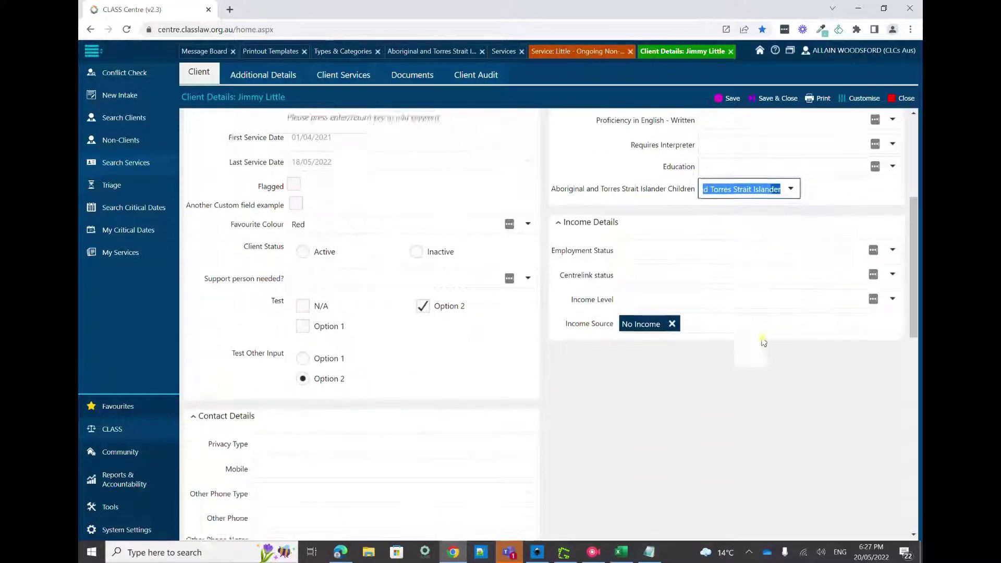
{"action": "scroll", "coordinate": [760, 342], "scroll_direction": "up", "scroll_amount": 10}
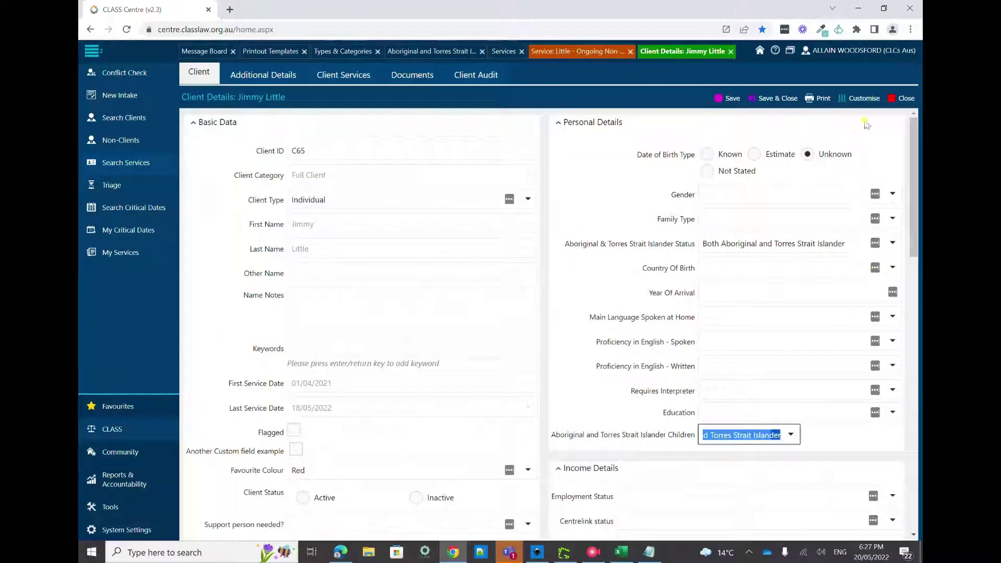
{"action": "left_click", "coordinate": [764, 98]}
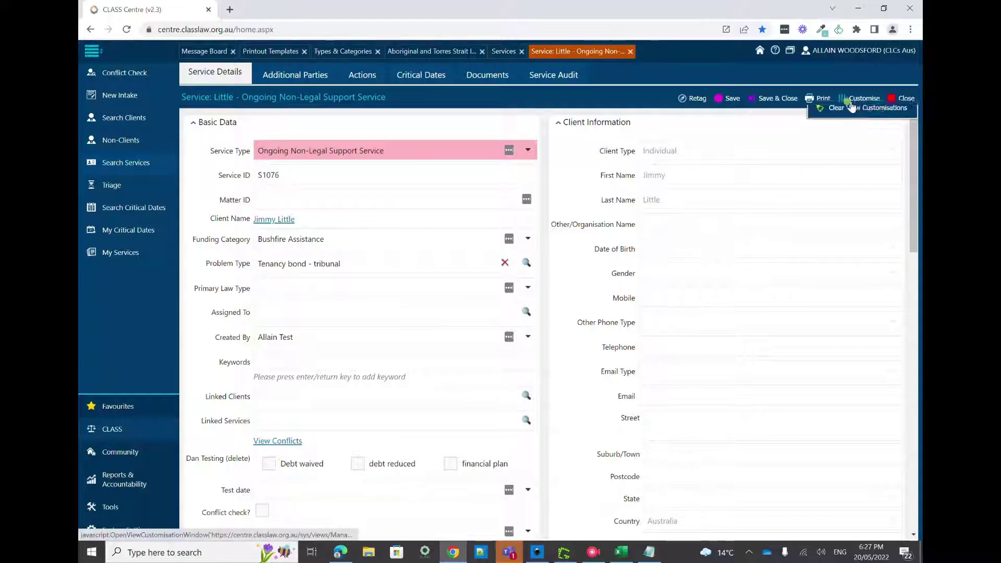
Step: Preview the service's printout with the Service Printout for Legal Advice form and look through both pages
{"action": "left_click", "coordinate": [670, 179]}
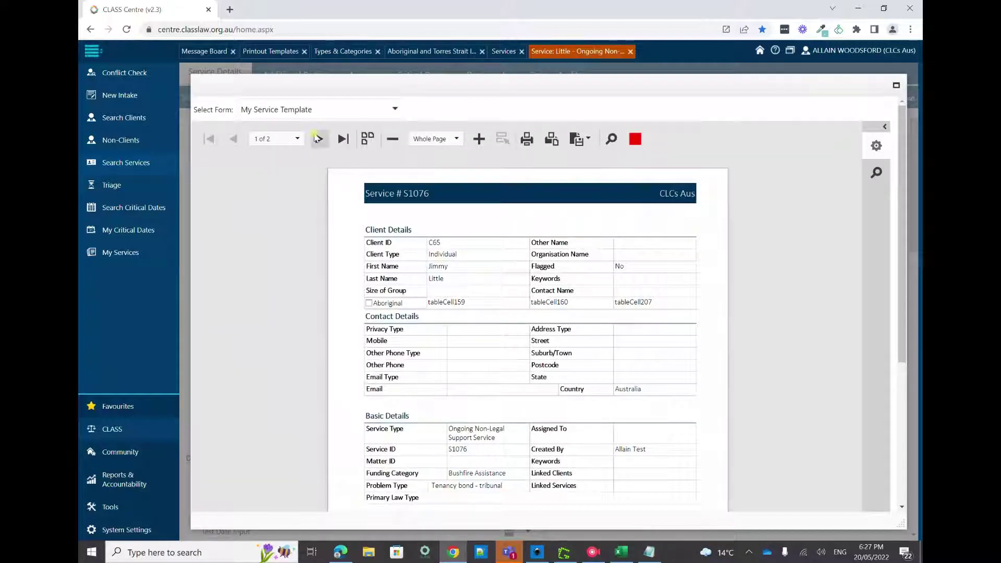
{"action": "left_click", "coordinate": [313, 111]}
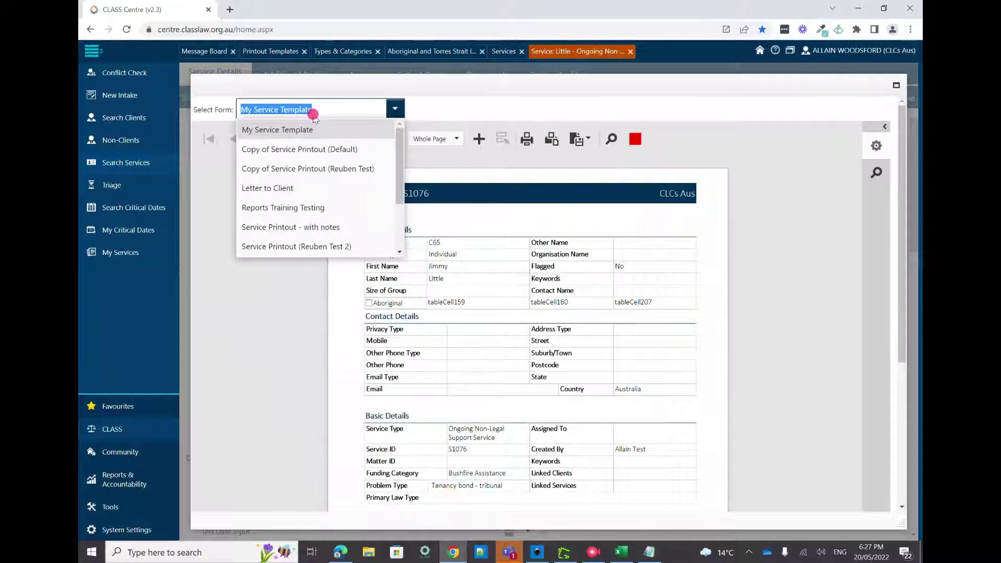
{"action": "scroll", "coordinate": [332, 156], "scroll_direction": "down", "scroll_amount": 1}
{"action": "scroll", "coordinate": [332, 156], "scroll_direction": "down", "scroll_amount": 1}
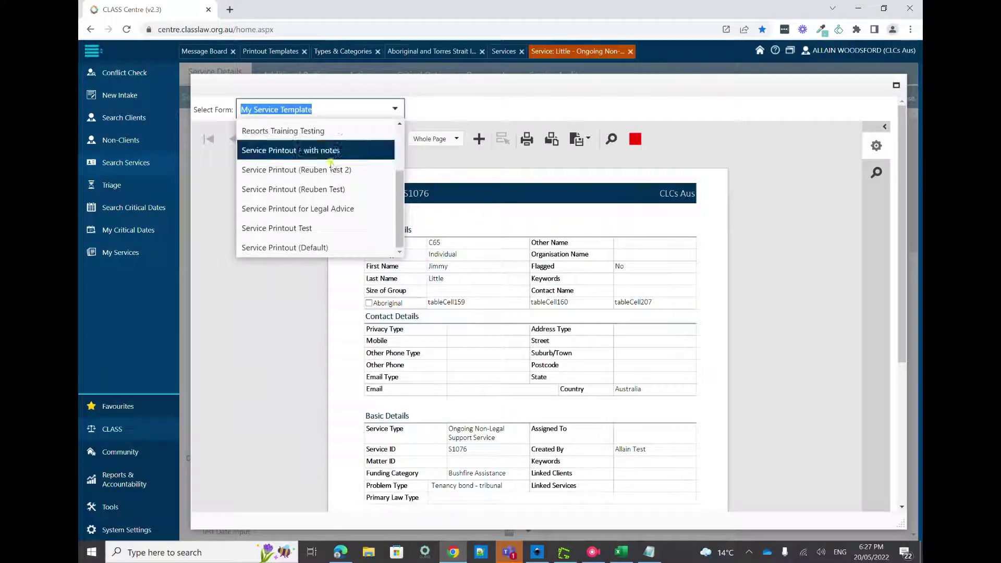
{"action": "left_click", "coordinate": [336, 210]}
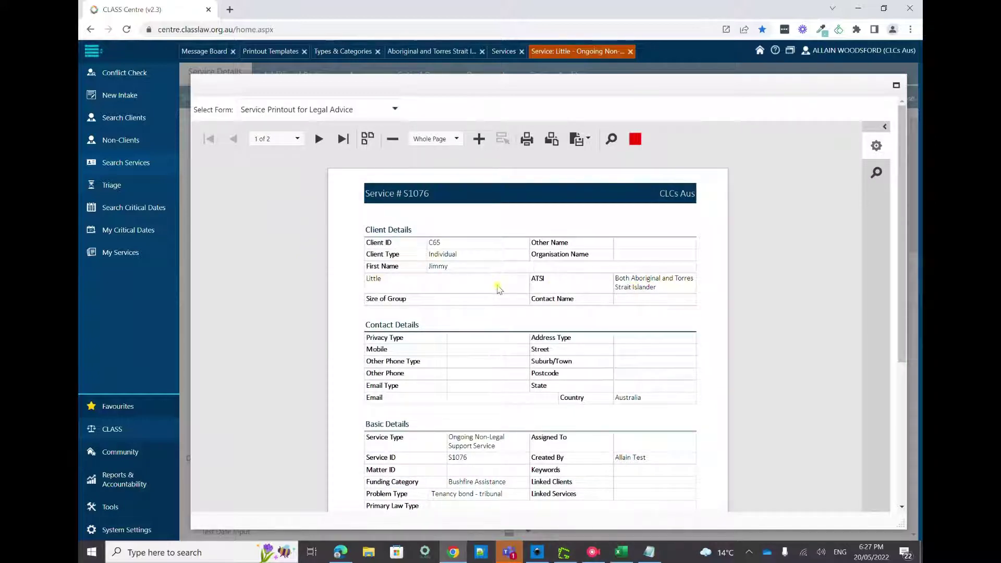
{"action": "scroll", "coordinate": [498, 288], "scroll_direction": "down", "scroll_amount": 5}
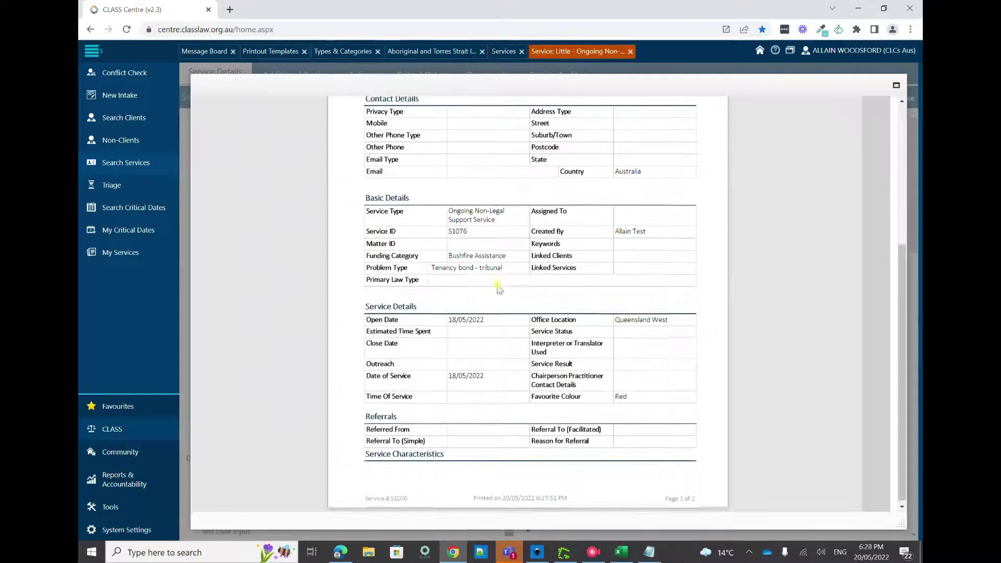
{"action": "scroll", "coordinate": [498, 288], "scroll_direction": "up", "scroll_amount": 5}
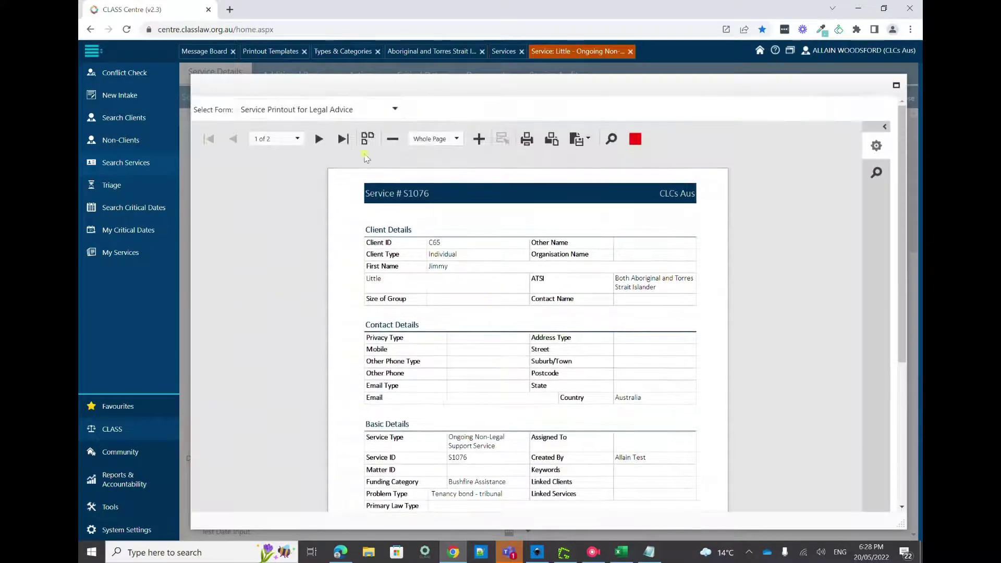
{"action": "left_click", "coordinate": [342, 139]}
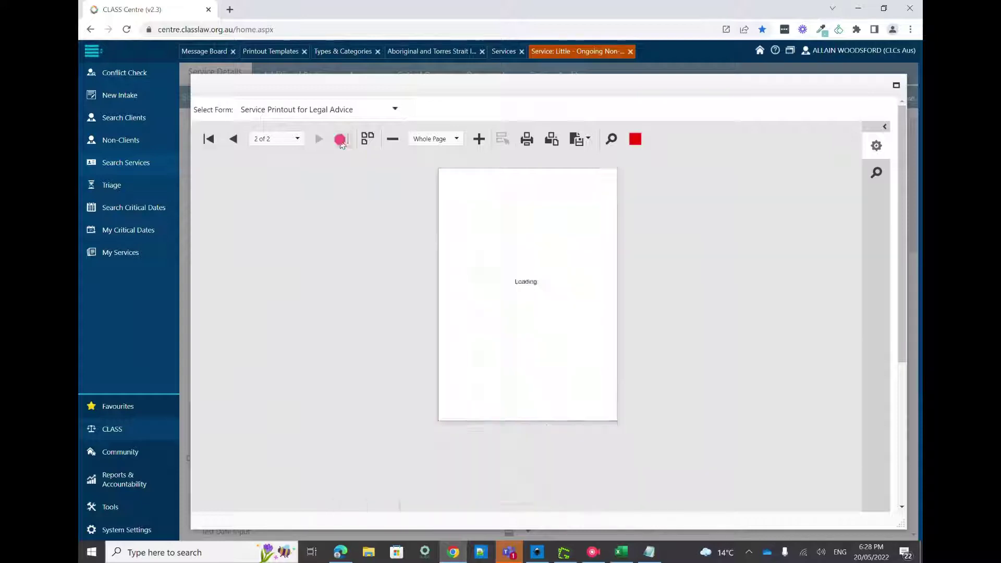
{"action": "scroll", "coordinate": [317, 272], "scroll_direction": "down", "scroll_amount": 3}
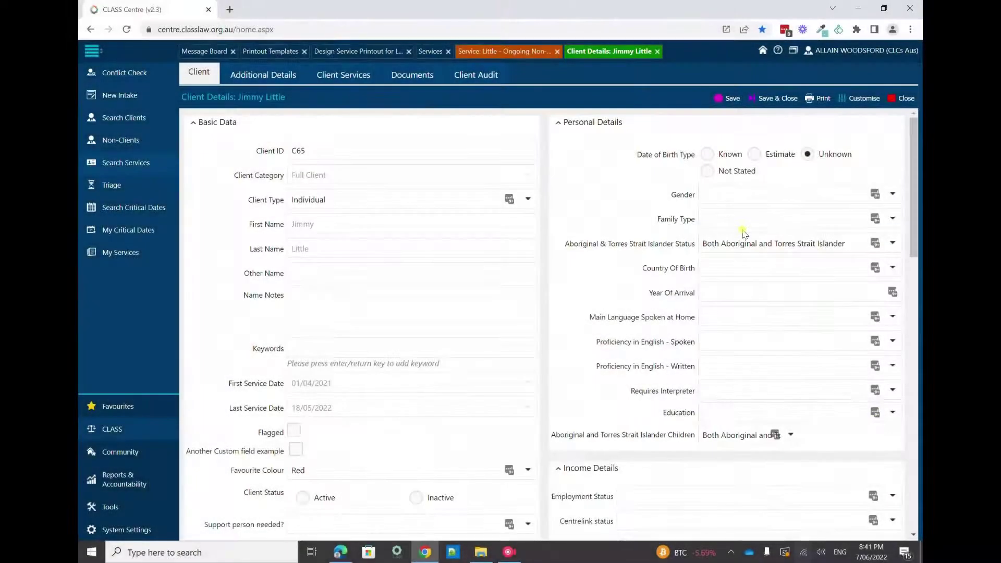
Step: Examine the options offered for the client's Aboriginal & Torres Strait Islander Status
{"action": "left_click", "coordinate": [855, 244]}
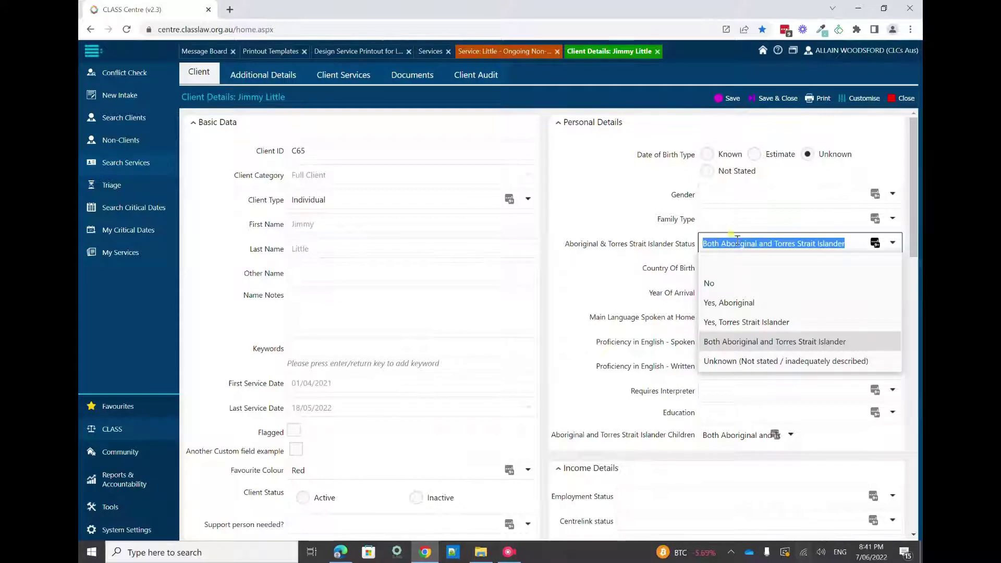
{"action": "right_click", "coordinate": [824, 243]}
{"action": "left_click", "coordinate": [687, 283]}
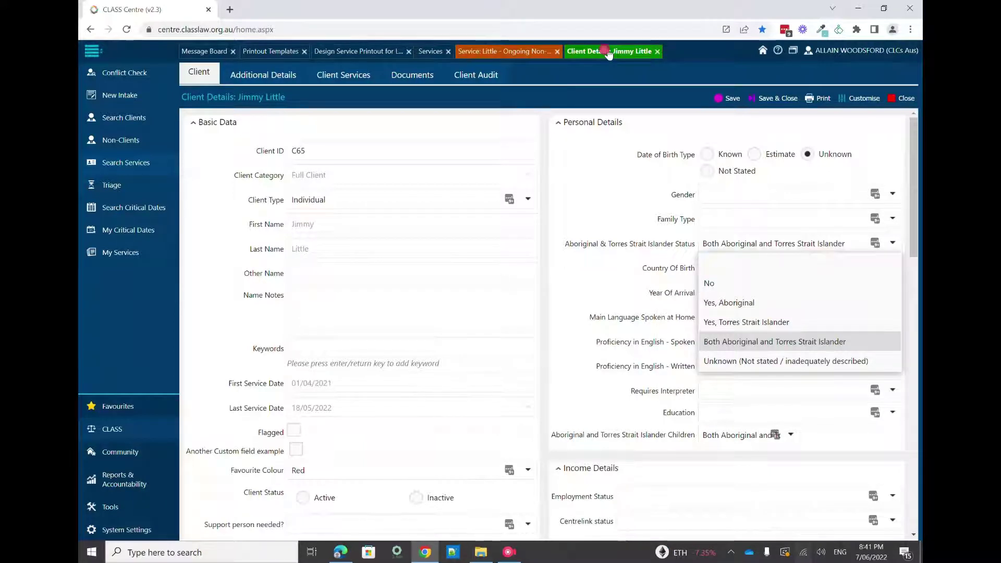
{"action": "left_click_drag", "start_coordinate": [609, 54], "coordinate": [527, 69]}
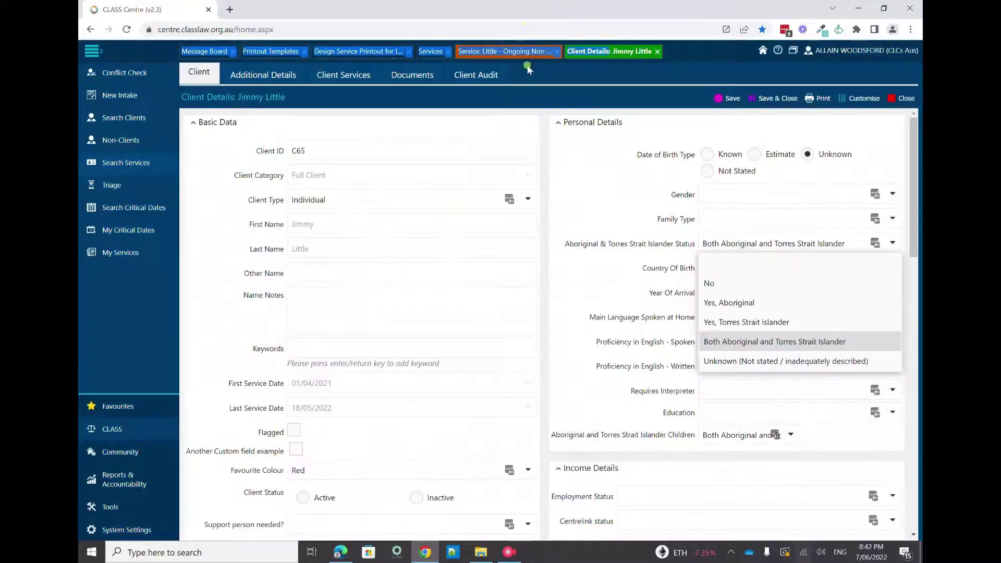
Step: Return to the Legal Advice printout design, select the Yes Both check box and list the fields of CLSGetServiceClientInformation
{"action": "left_click", "coordinate": [359, 51]}
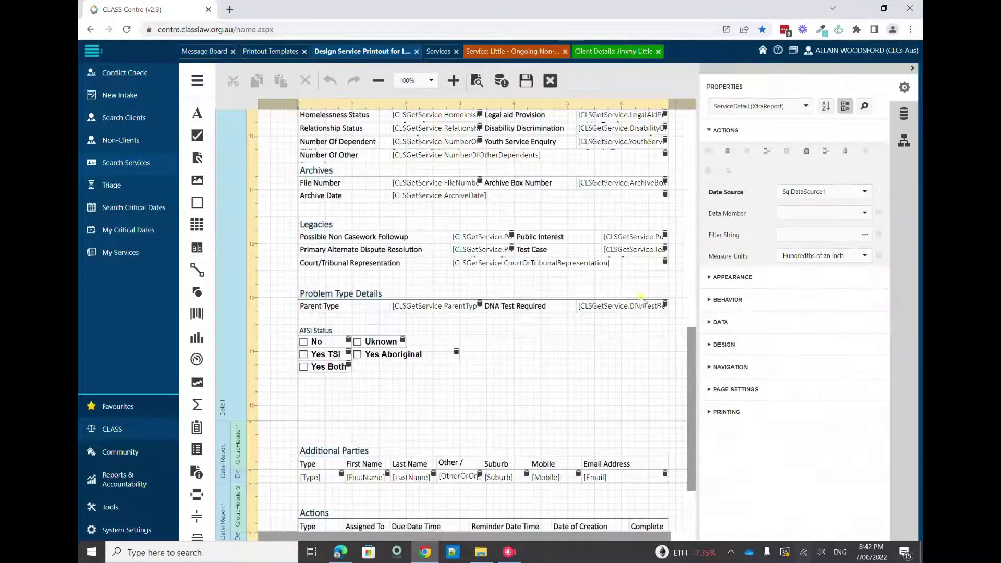
{"action": "scroll", "coordinate": [335, 410], "scroll_direction": "up", "scroll_amount": 3}
{"action": "scroll", "coordinate": [336, 410], "scroll_direction": "down", "scroll_amount": 3}
{"action": "left_click", "coordinate": [311, 370]}
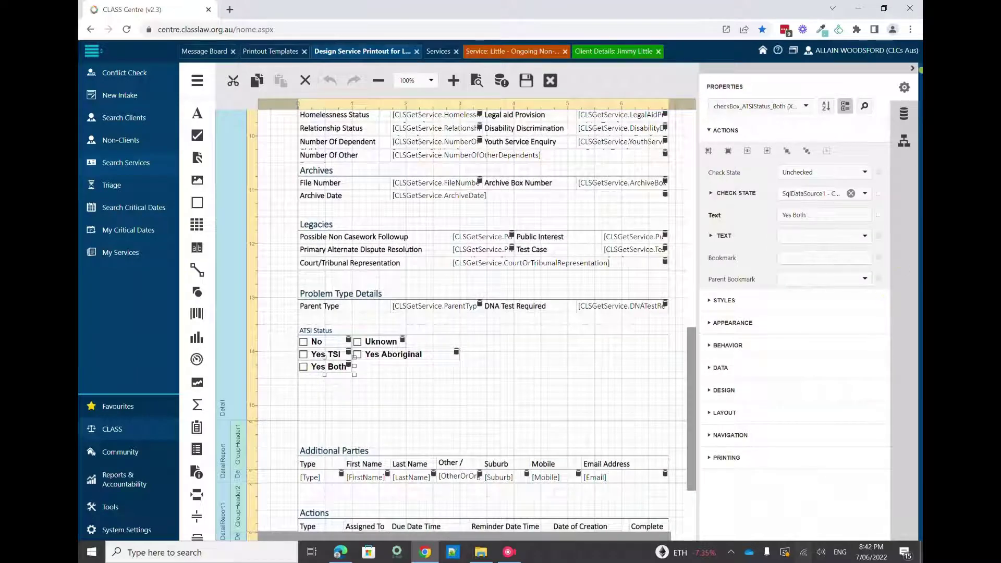
{"action": "left_click", "coordinate": [904, 113]}
{"action": "left_click", "coordinate": [708, 106]}
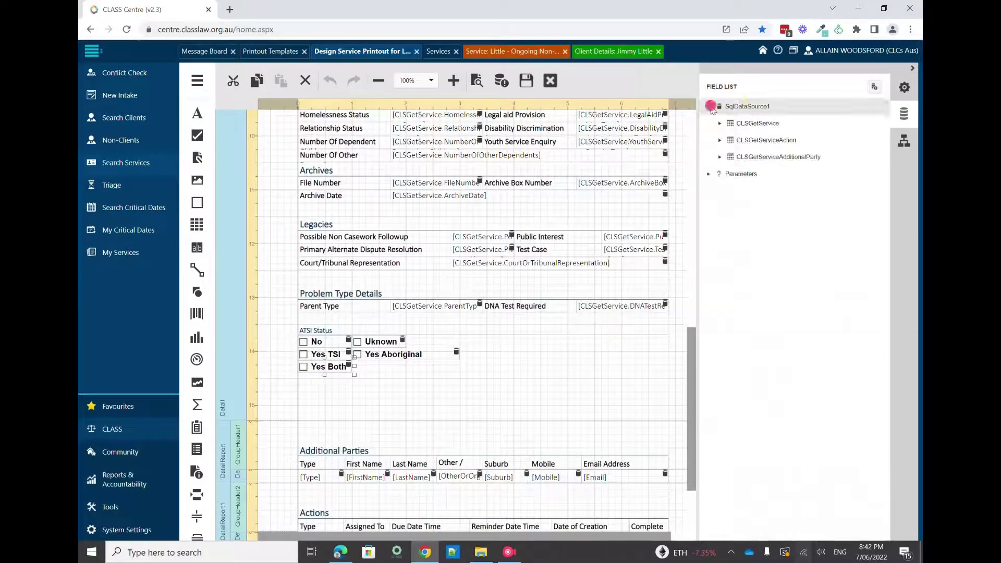
{"action": "left_click", "coordinate": [718, 175]}
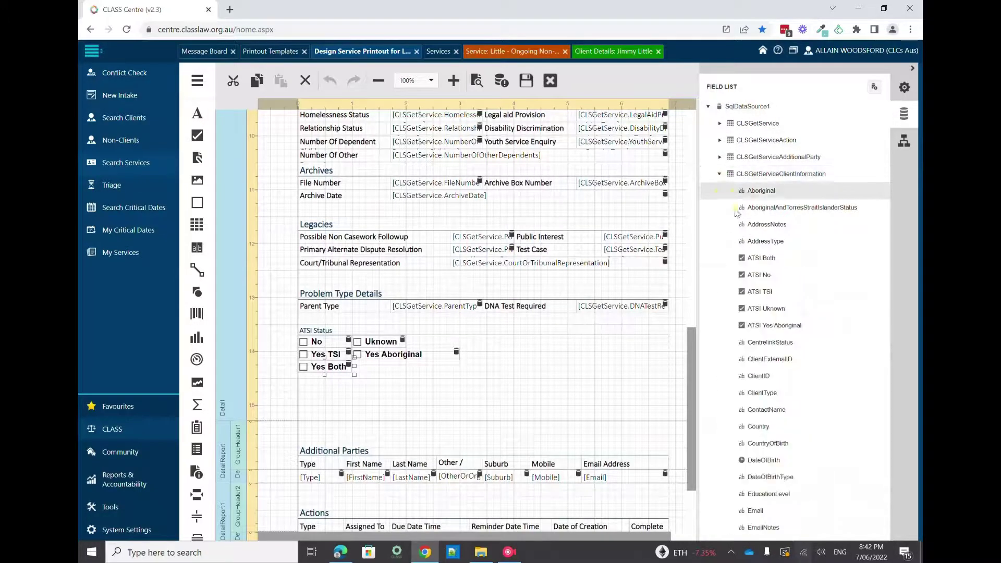
{"action": "left_click", "coordinate": [770, 331]}
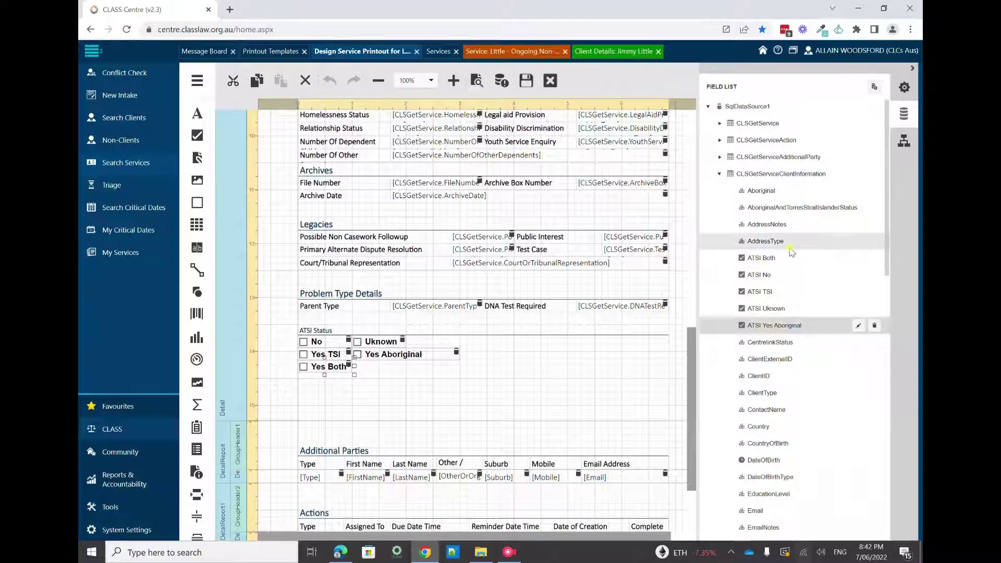
Step: Set the data source of the ATSI Both calculated field to SqlDataSource1
{"action": "left_click", "coordinate": [822, 260]}
{"action": "left_click", "coordinate": [858, 259]}
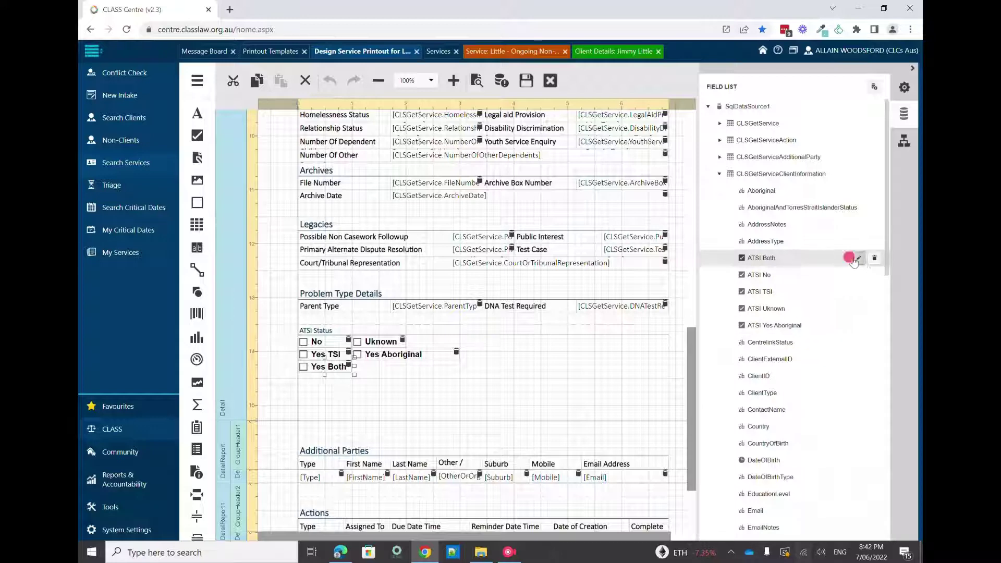
{"action": "left_click", "coordinate": [836, 342]}
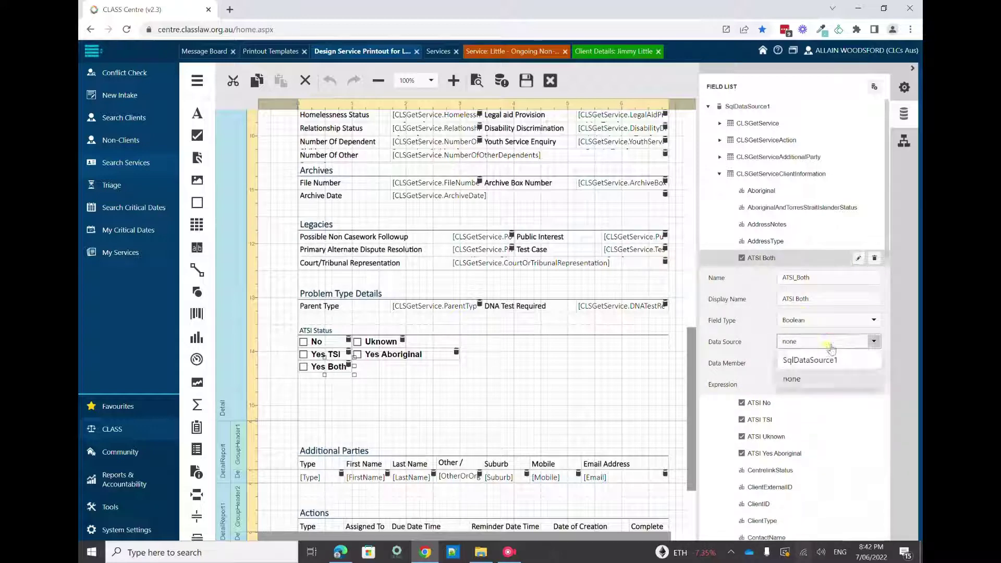
{"action": "left_click", "coordinate": [791, 358]}
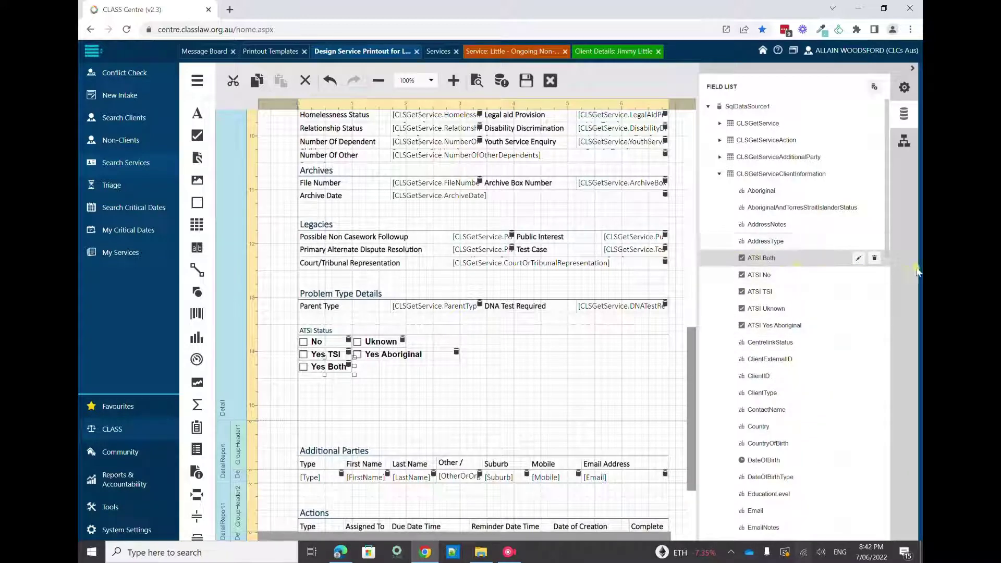
Step: Remove spaces from the status text in the ATSI Both expression, restore 'Both Aboriginal and Torres Strait Islander' and confirm the expression
{"action": "left_click", "coordinate": [858, 259]}
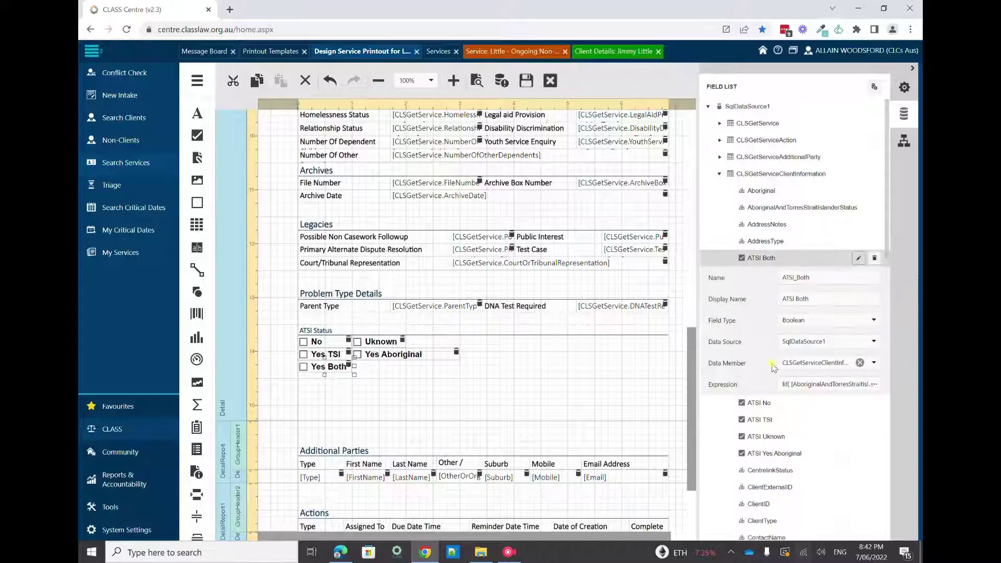
{"action": "left_click", "coordinate": [872, 389]}
{"action": "left_click_drag", "start_coordinate": [607, 298], "coordinate": [670, 297]}
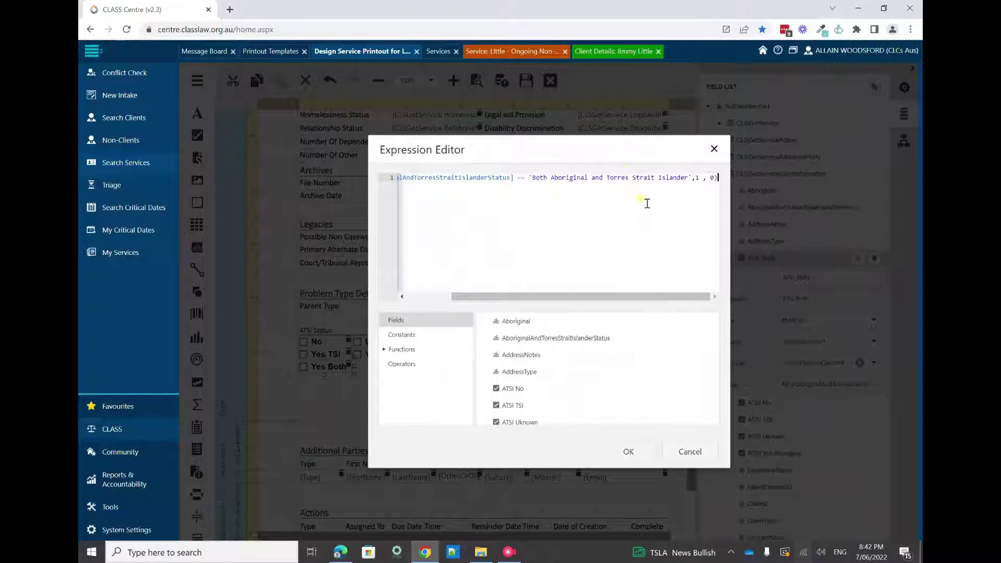
{"action": "key", "text": "BackSpace"}
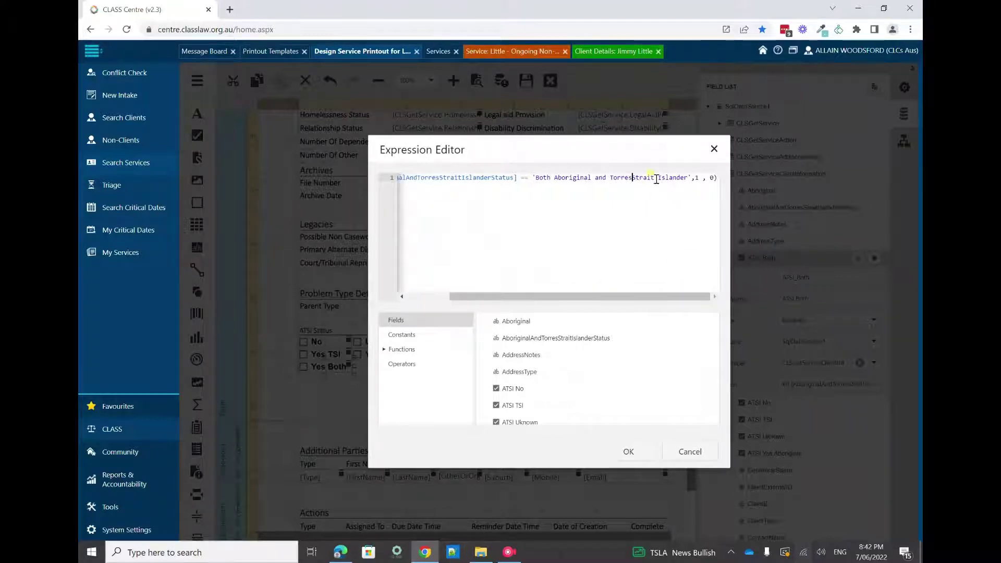
{"action": "left_click", "coordinate": [653, 178]}
{"action": "key", "text": "BackSpace"}
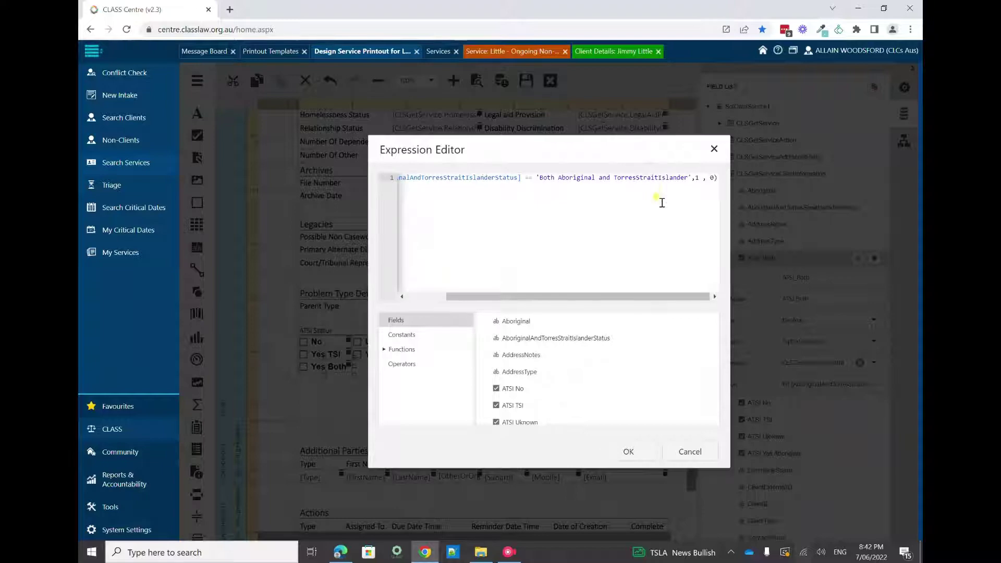
{"action": "left_click", "coordinate": [637, 178]}
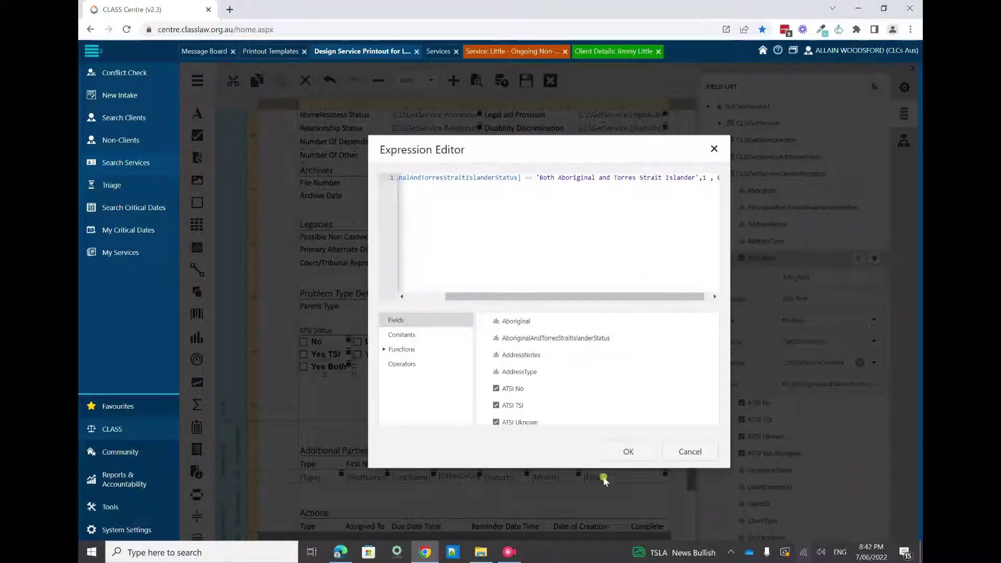
{"action": "left_click", "coordinate": [629, 451]}
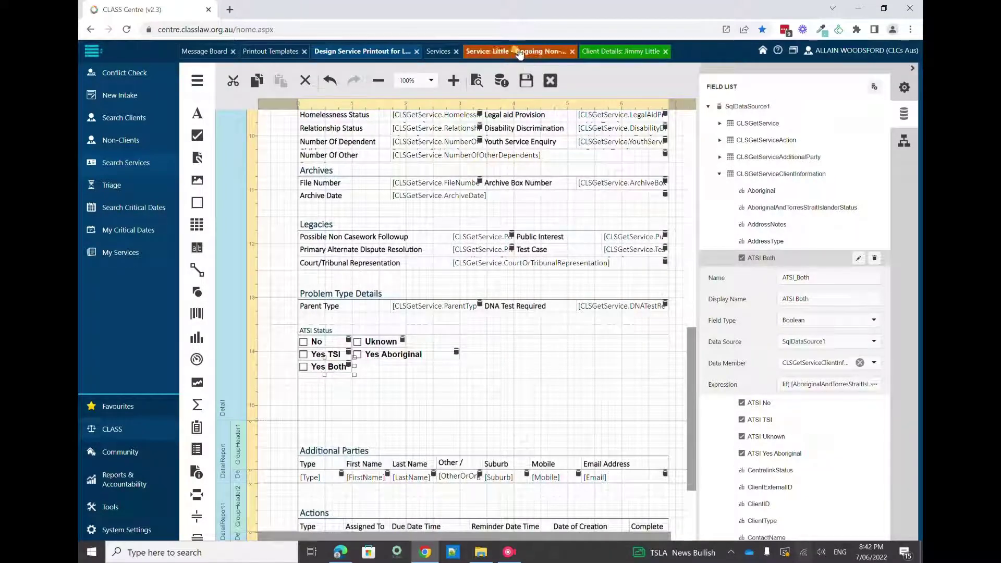
Step: Go back to the service record and preview its printout with the Service Printout for Legal Advice form
{"action": "left_click", "coordinate": [620, 61]}
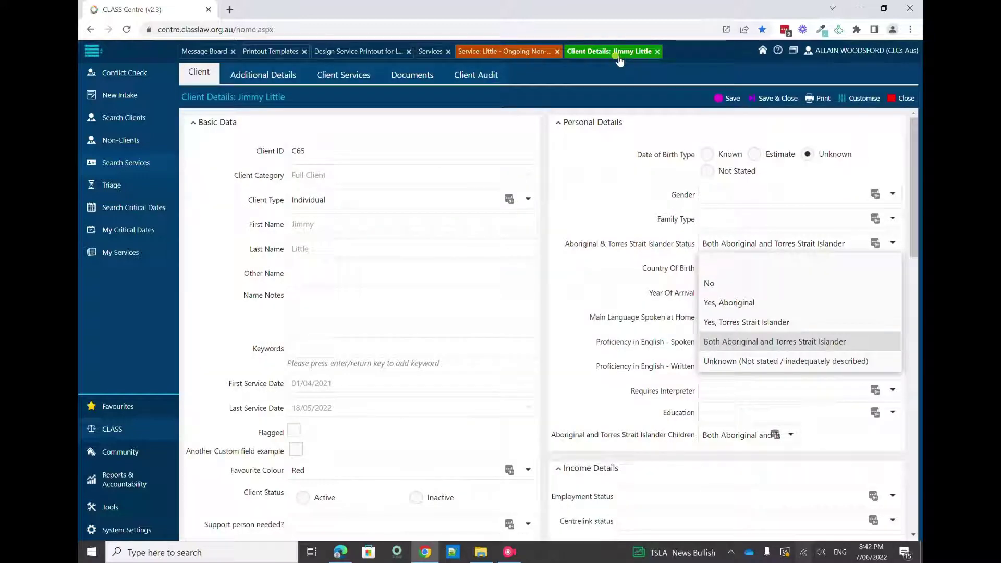
{"action": "left_click", "coordinate": [502, 52]}
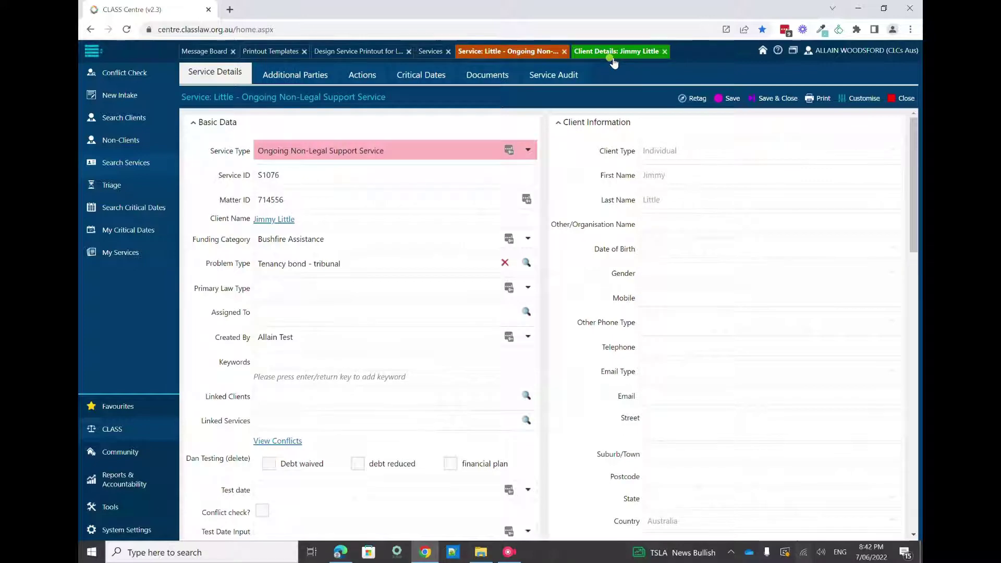
{"action": "left_click", "coordinate": [839, 100]}
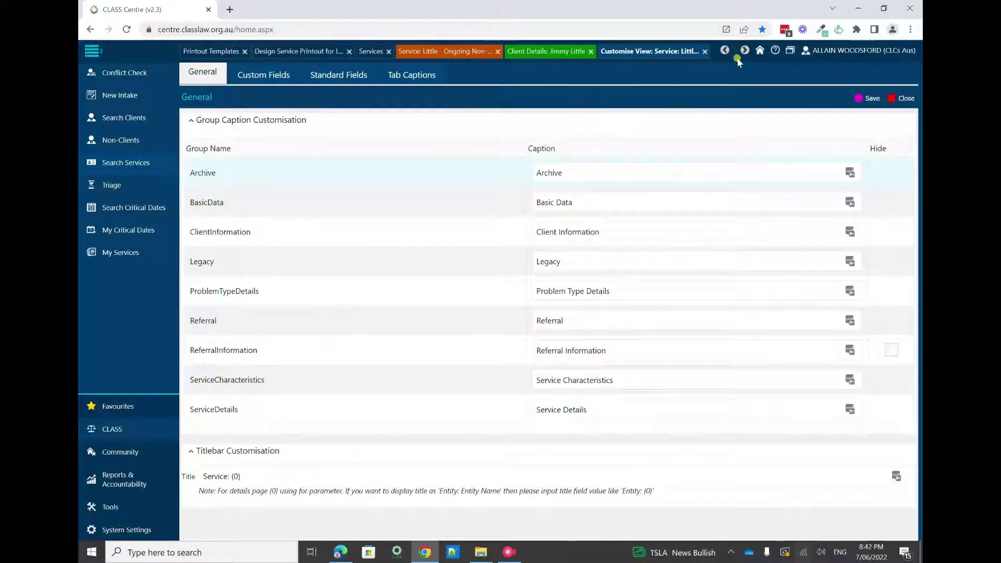
{"action": "left_click", "coordinate": [704, 51]}
{"action": "left_click", "coordinate": [824, 114]}
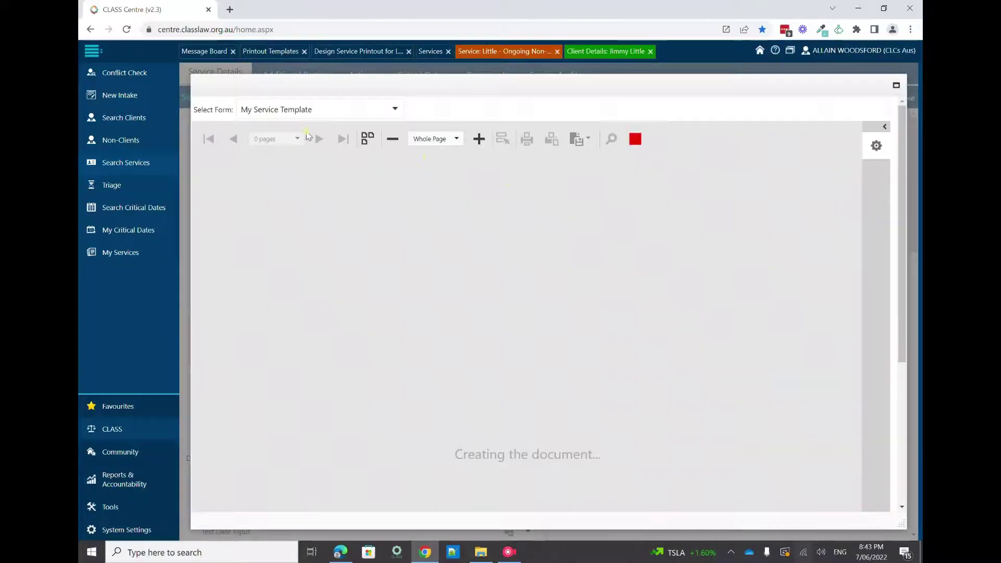
{"action": "left_click", "coordinate": [337, 106]}
{"action": "scroll", "coordinate": [318, 199], "scroll_direction": "down", "scroll_amount": 2}
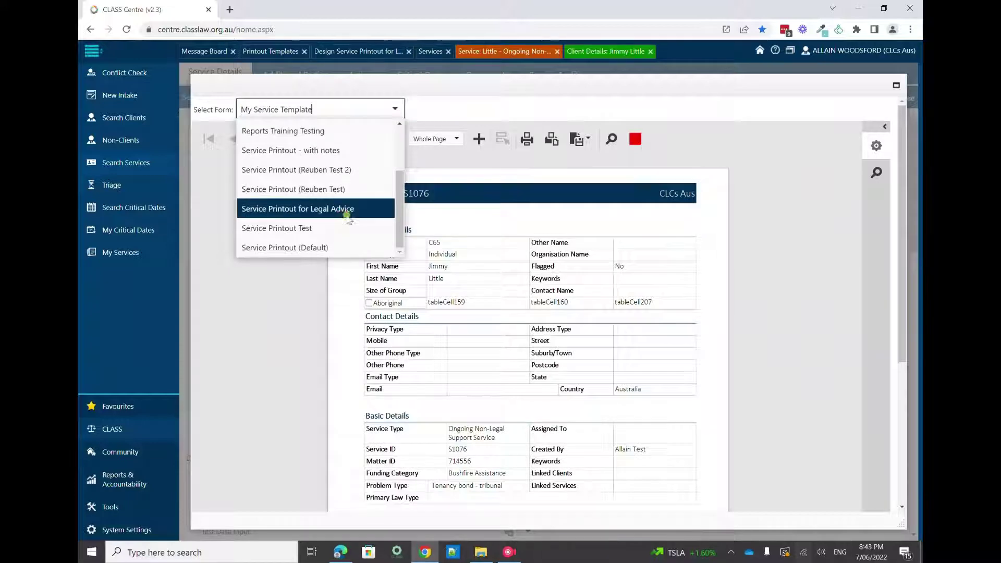
{"action": "left_click", "coordinate": [336, 209]}
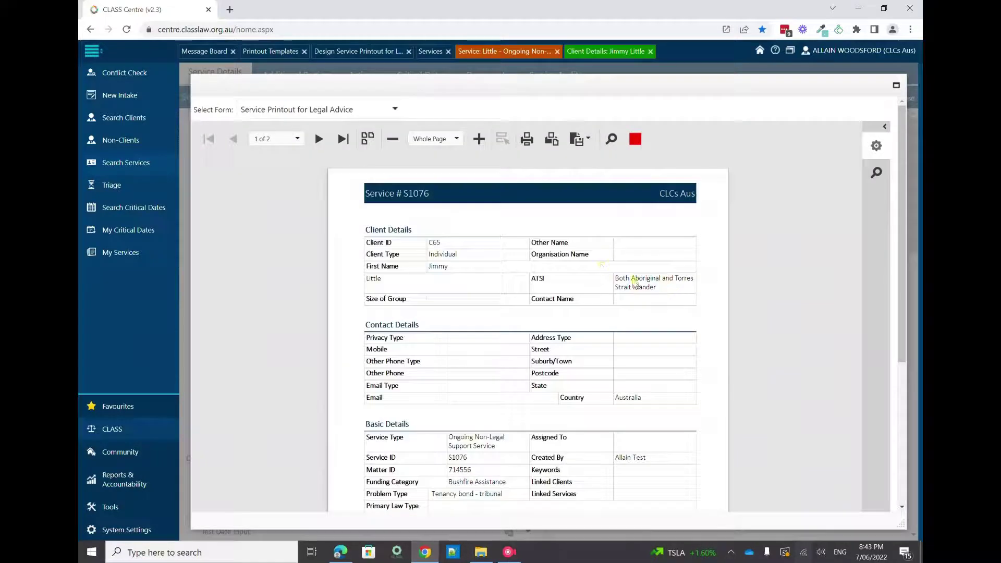
Step: Compare the printed ATSI value with the ATSI Status check boxes on the second page, and close the preview
{"action": "left_click", "coordinate": [638, 281]}
{"action": "left_click", "coordinate": [319, 139]}
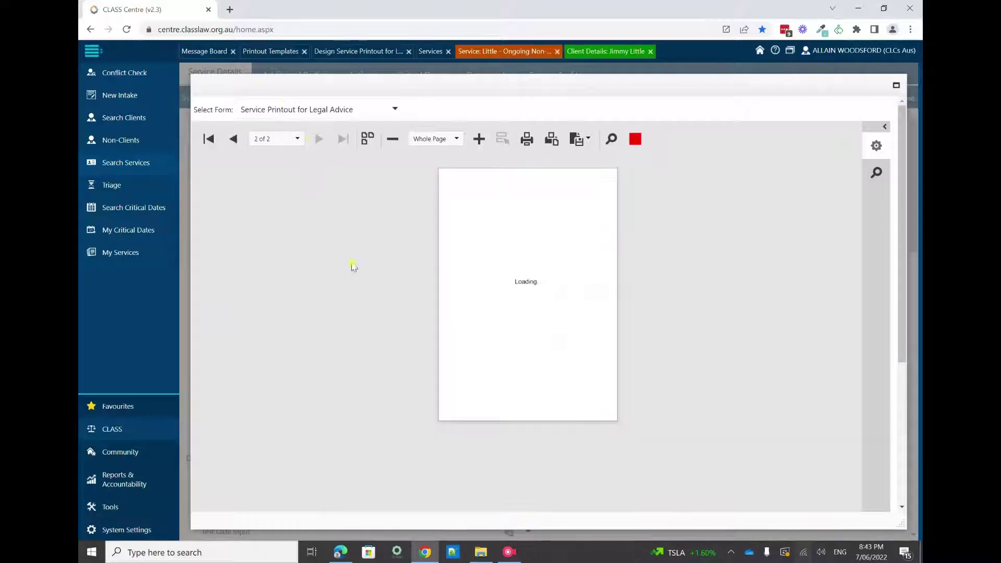
{"action": "scroll", "coordinate": [422, 287], "scroll_direction": "down", "scroll_amount": 3}
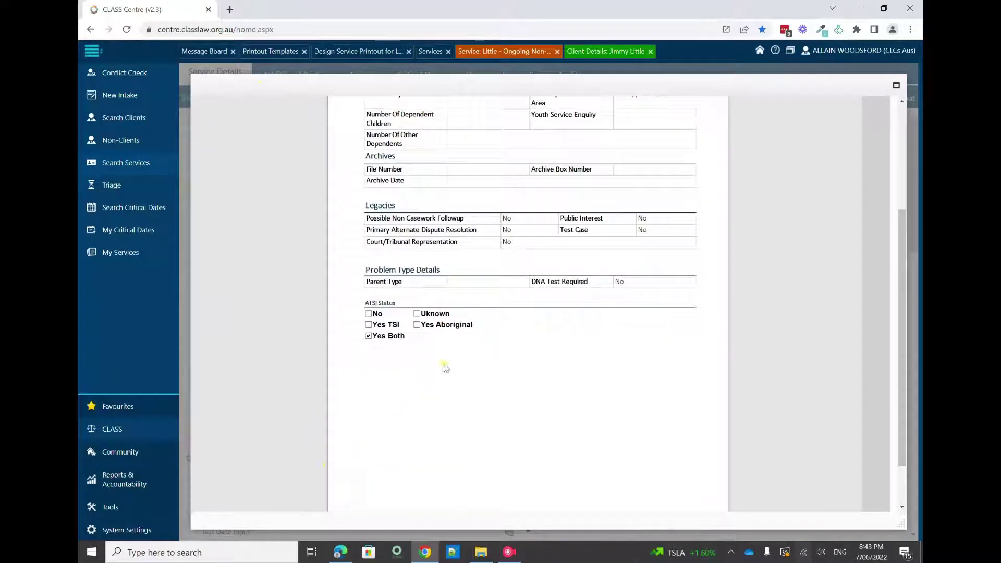
{"action": "left_click", "coordinate": [390, 338]}
{"action": "scroll", "coordinate": [759, 238], "scroll_direction": "up", "scroll_amount": 3}
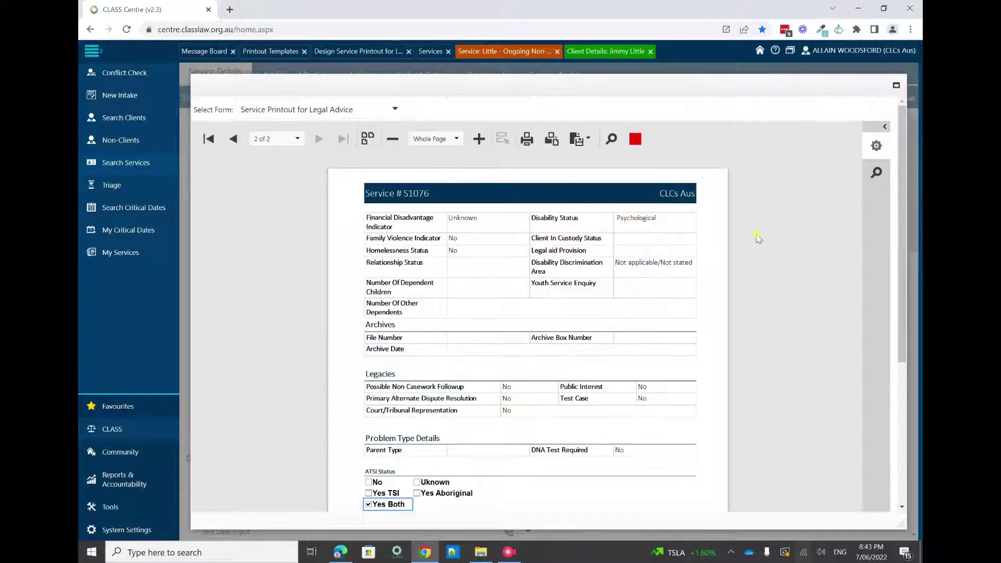
{"action": "left_click", "coordinate": [631, 142]}
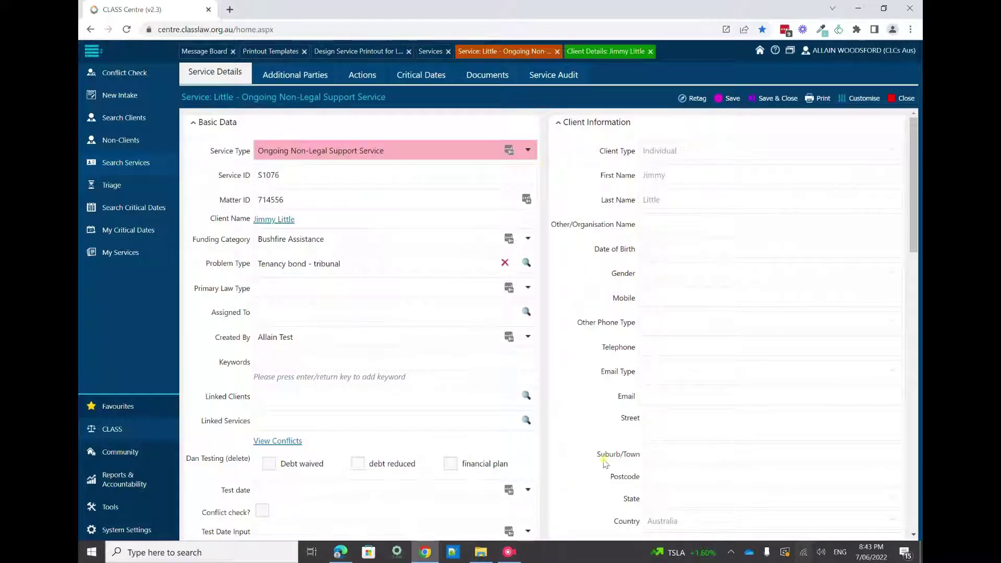